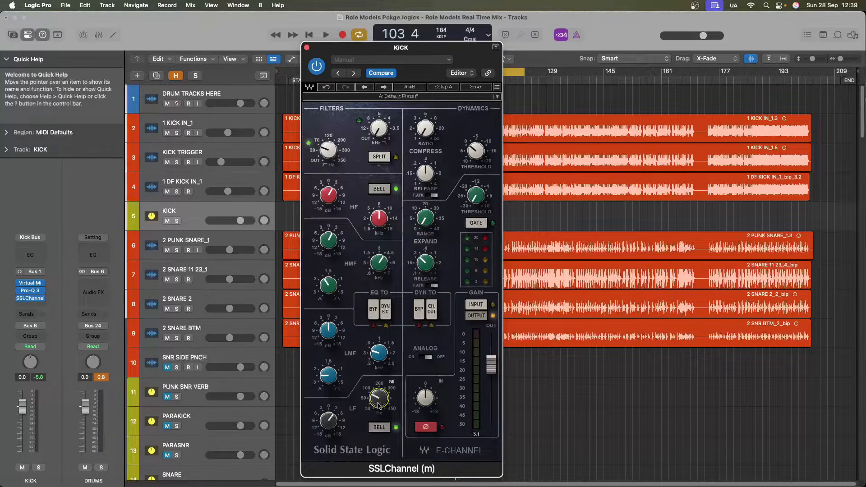
# - During playback, boost the kick channel's LMF gain to about 10.5 dB and adjust its LMF frequency to about 1.42 kHz
pyautogui.press('space')
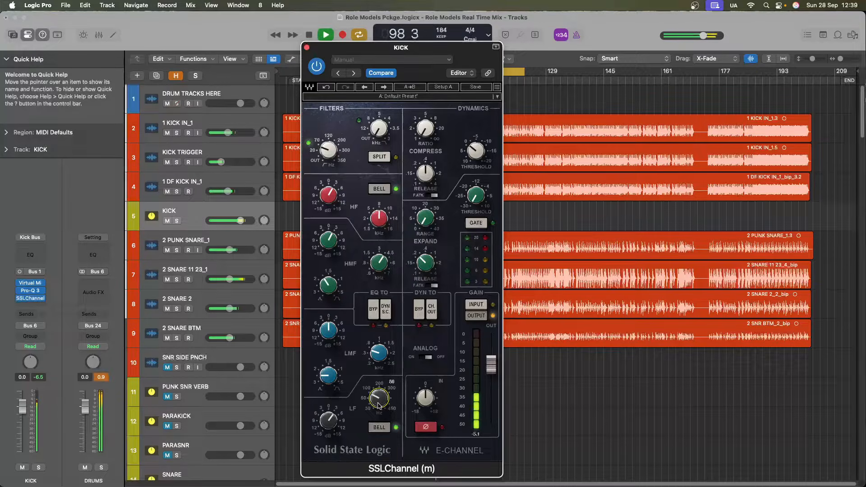
pyautogui.moveTo(378, 355); pyautogui.dragTo(386, 271)
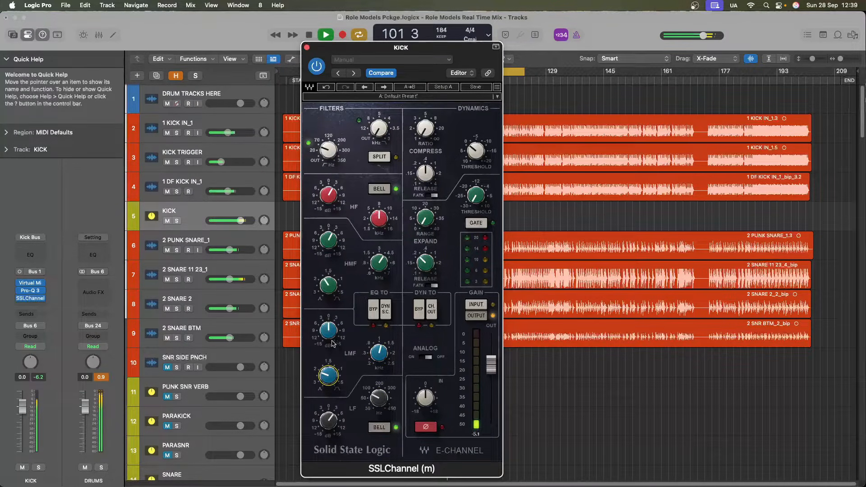
pyautogui.moveTo(331, 336); pyautogui.dragTo(349, 239)
pyautogui.moveTo(382, 367)
pyautogui.mouseDown()
pyautogui.moveTo(379, 378)
pyautogui.moveTo(379, 363)
pyautogui.mouseUp()
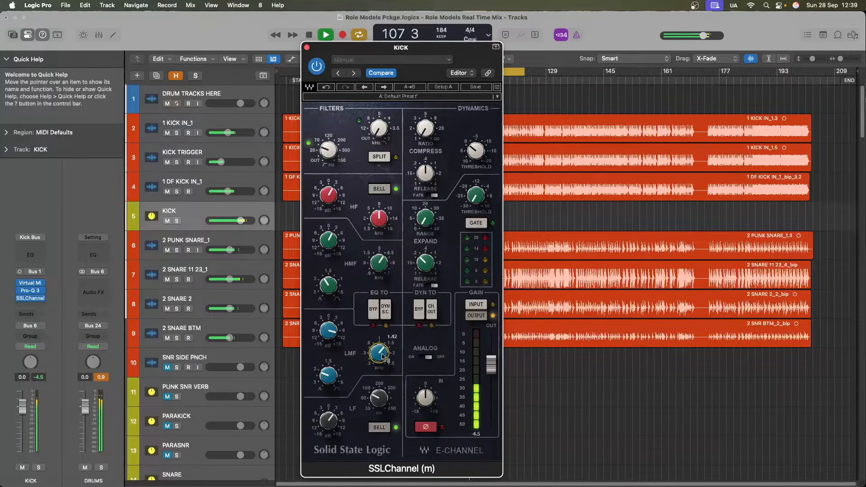
pyautogui.moveTo(383, 358)
pyautogui.moveTo(335, 339)
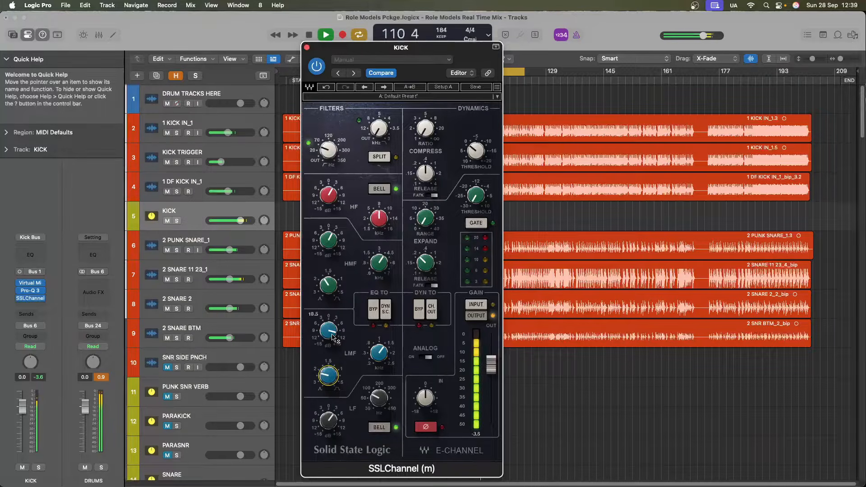
pyautogui.press('space')
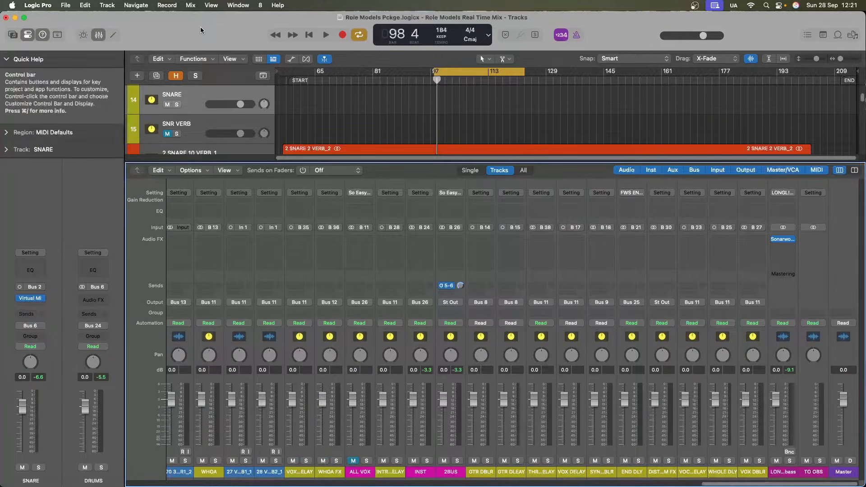
# - Hide the mixer and review the channel strips of the bass DI, BASS AMP and BASS PARALLAX tracks
pyautogui.press('x')
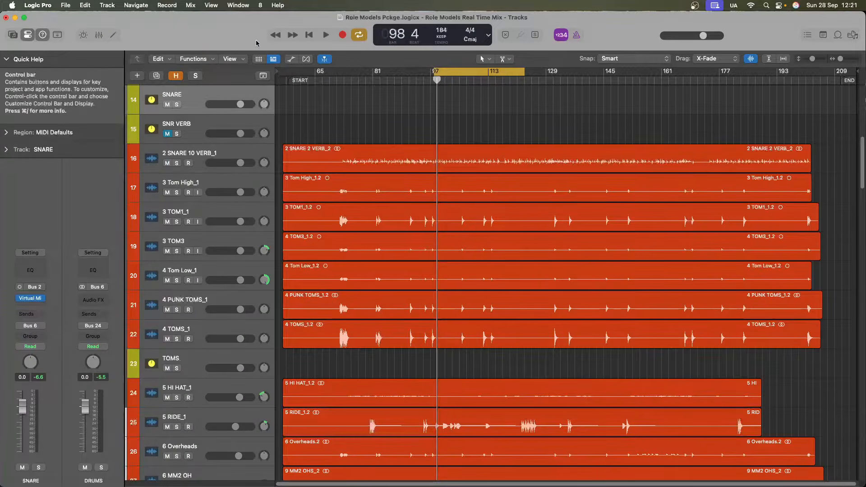
pyautogui.scroll(-15, 197, 200)
pyautogui.scroll(2, 197, 200)
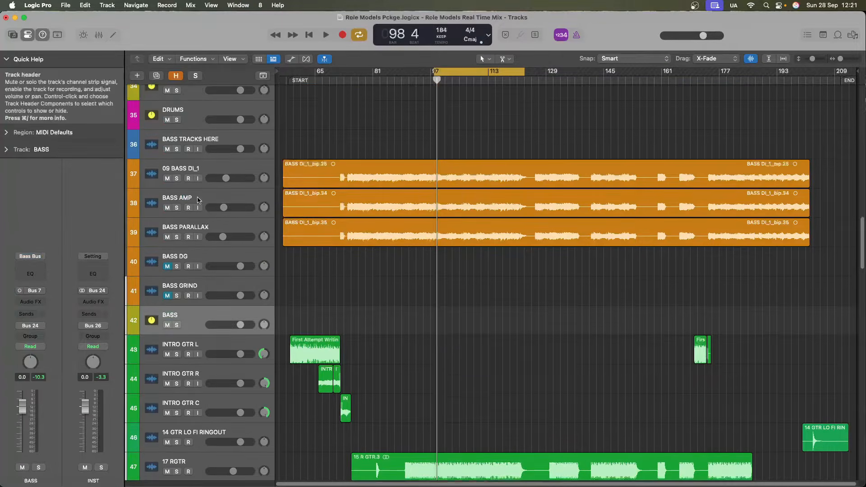
pyautogui.click(211, 169)
pyautogui.click(202, 199)
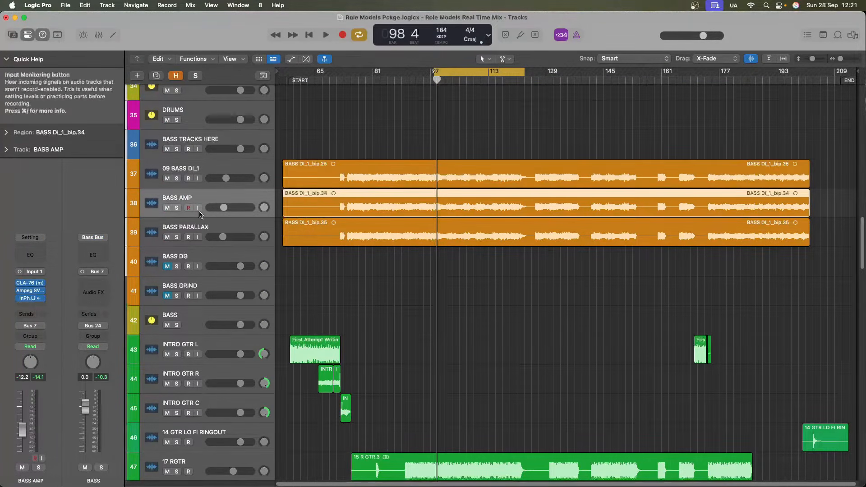
pyautogui.click(202, 226)
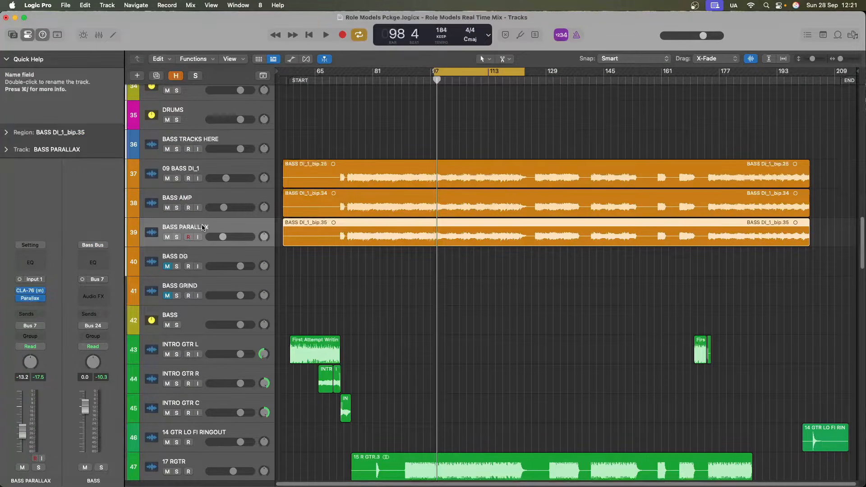
# - Inspect the KICK bus's Virtual Mix Rack plug-in, close it and audition the looped section
pyautogui.scroll(20, 202, 227)
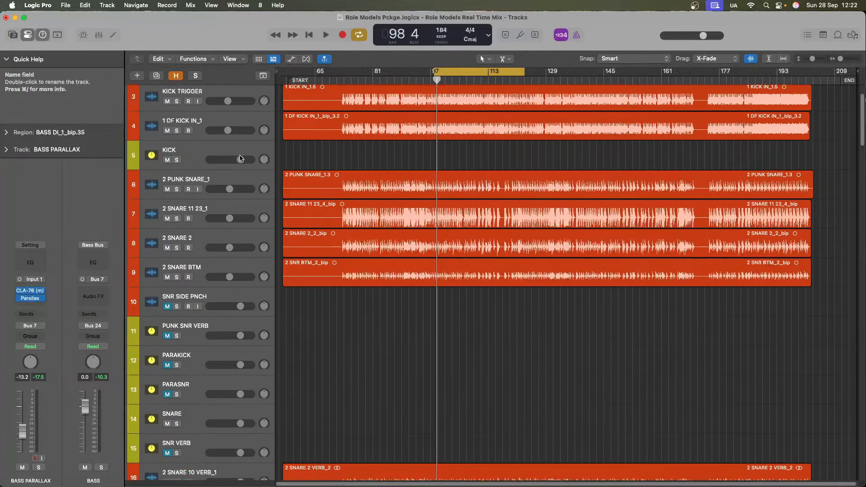
pyautogui.click(225, 153)
pyautogui.click(30, 298)
pyautogui.click(273, 129)
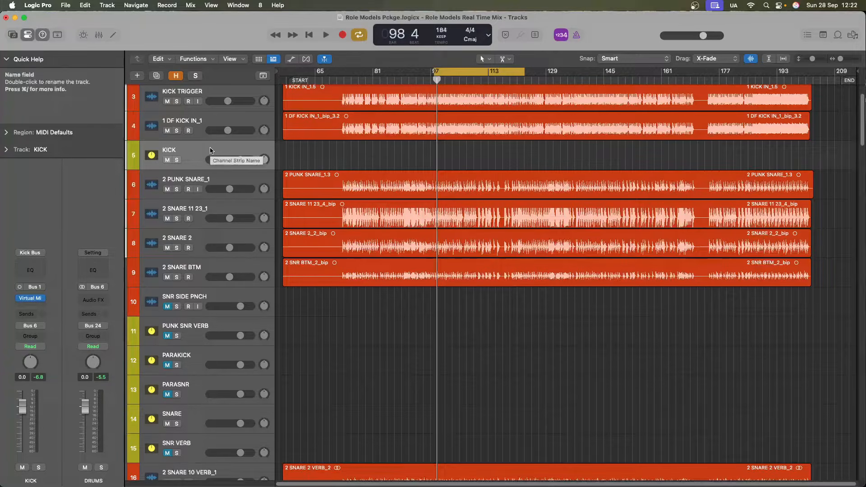
pyautogui.press('space')
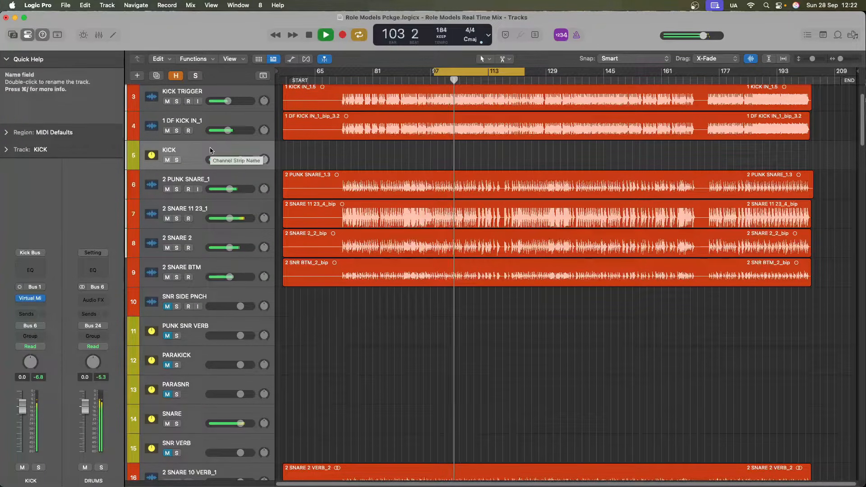
pyautogui.press('space')
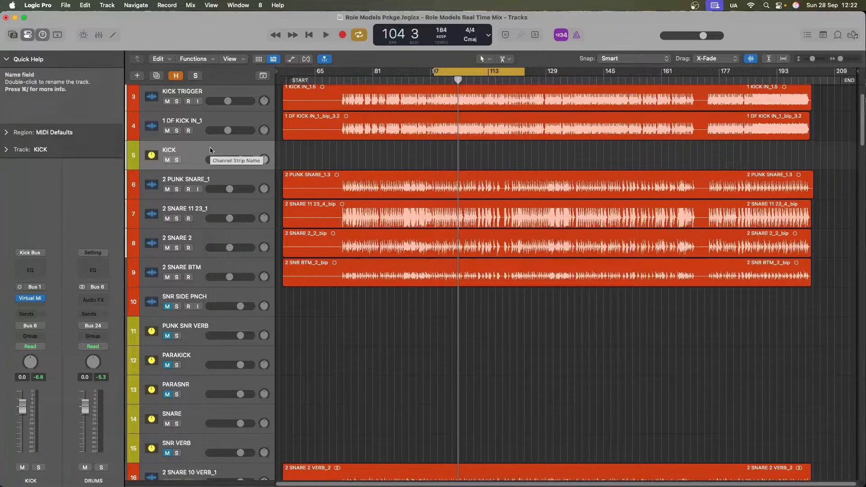
# - Solo the SNARE bus and audition it, and add the KICK bus to the solo for another listen
pyautogui.click(177, 423)
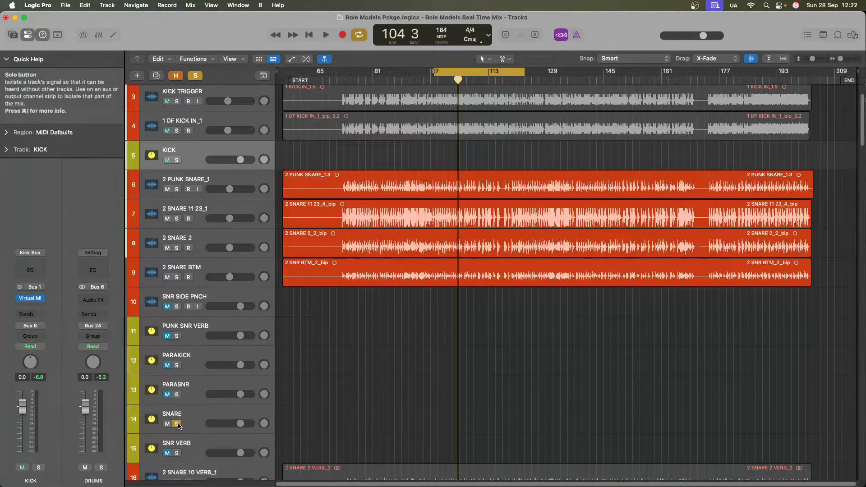
pyautogui.press('space')
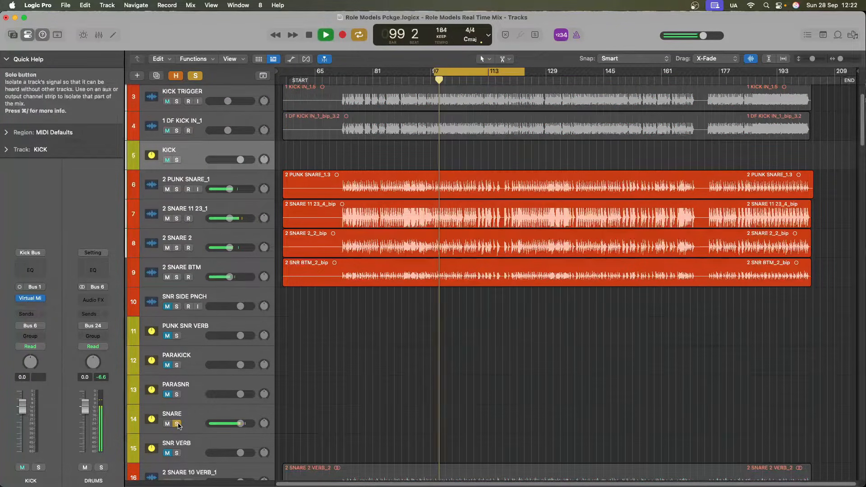
pyautogui.press('space')
pyautogui.click(177, 160)
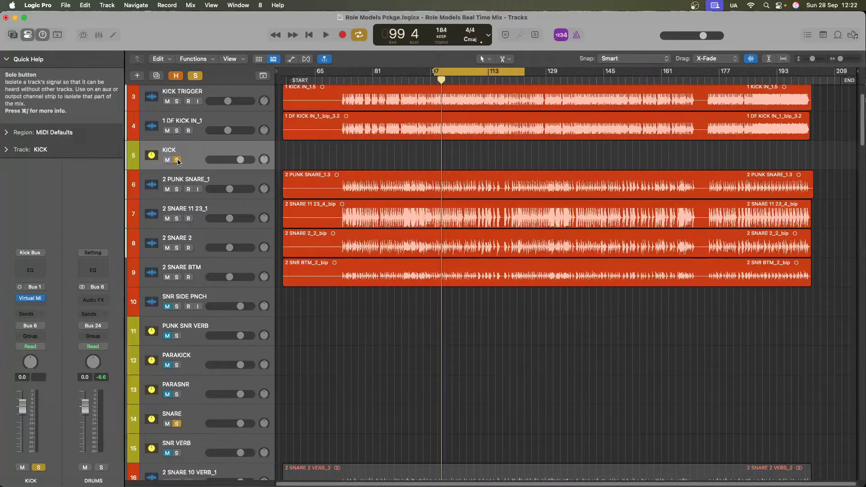
pyautogui.press('space')
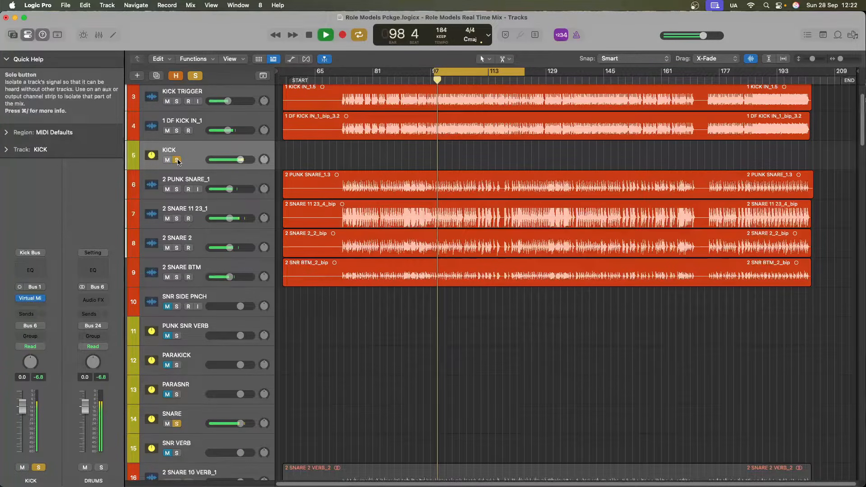
pyautogui.press('space')
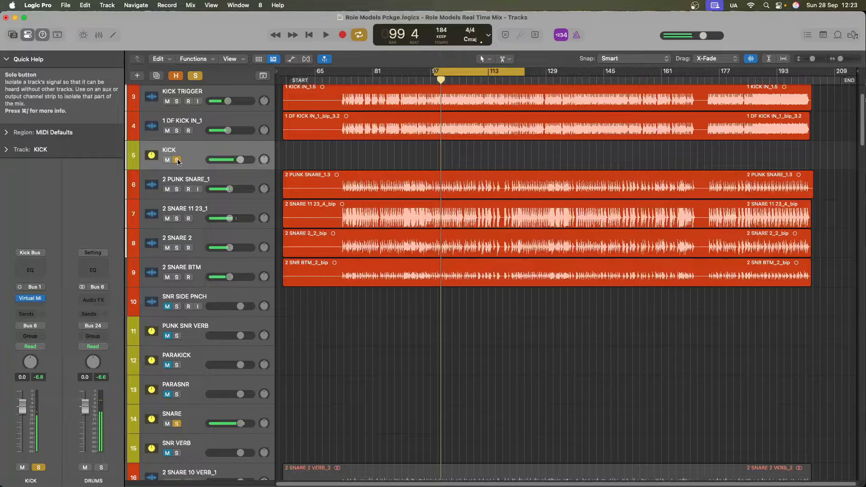
# - Adjust the FG-Stress input on the SNARE bus's Virtual Mix Rack during playback and set its release to about 2.61
pyautogui.click(194, 416)
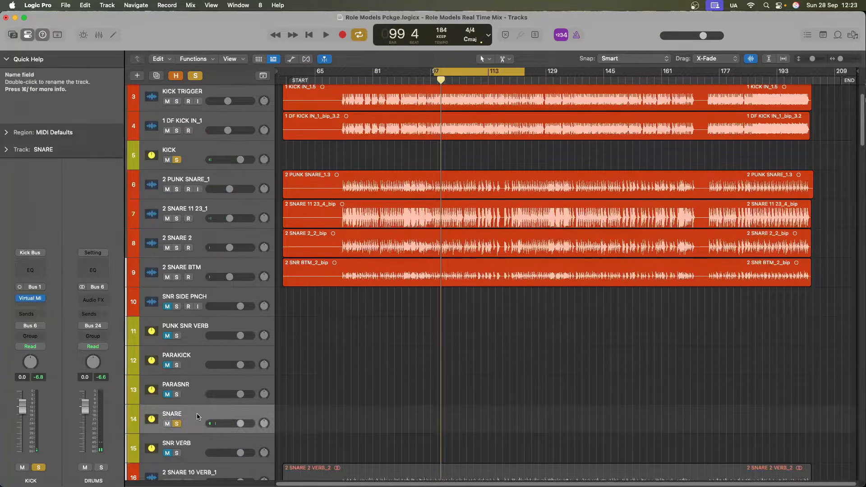
pyautogui.click(31, 298)
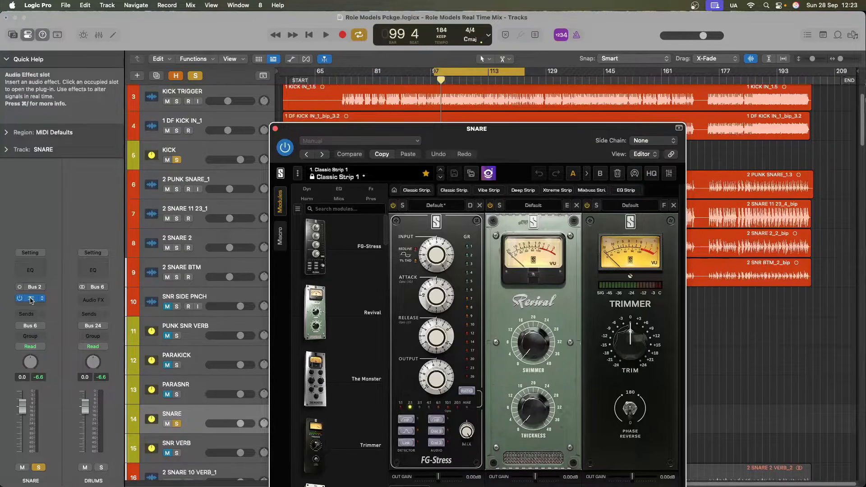
pyautogui.press('space')
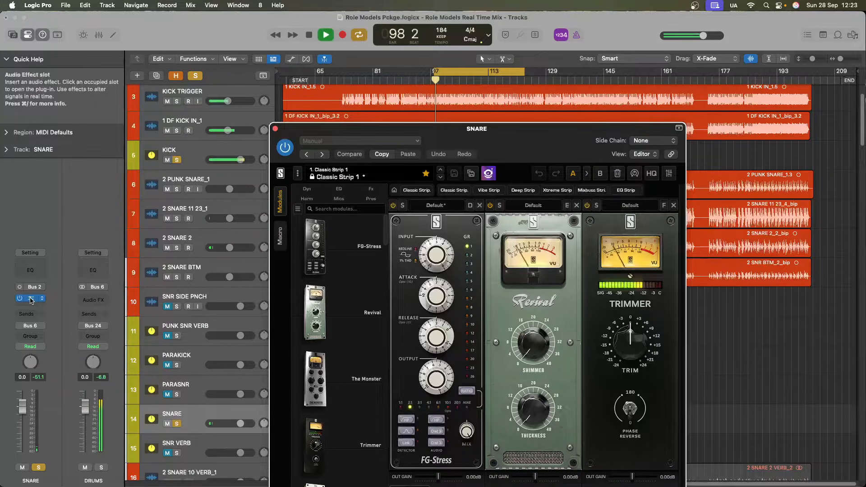
pyautogui.moveTo(426, 237); pyautogui.dragTo(444, 246)
pyautogui.moveTo(554, 134); pyautogui.dragTo(555, 103)
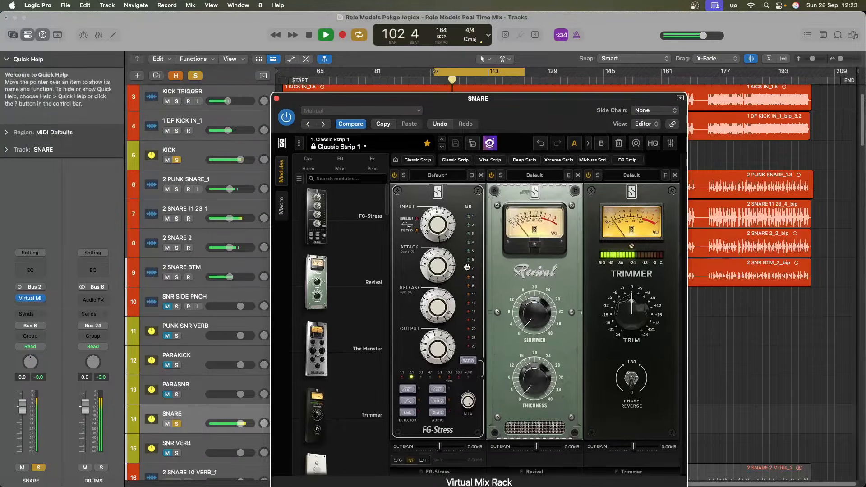
pyautogui.moveTo(441, 273); pyautogui.dragTo(443, 292)
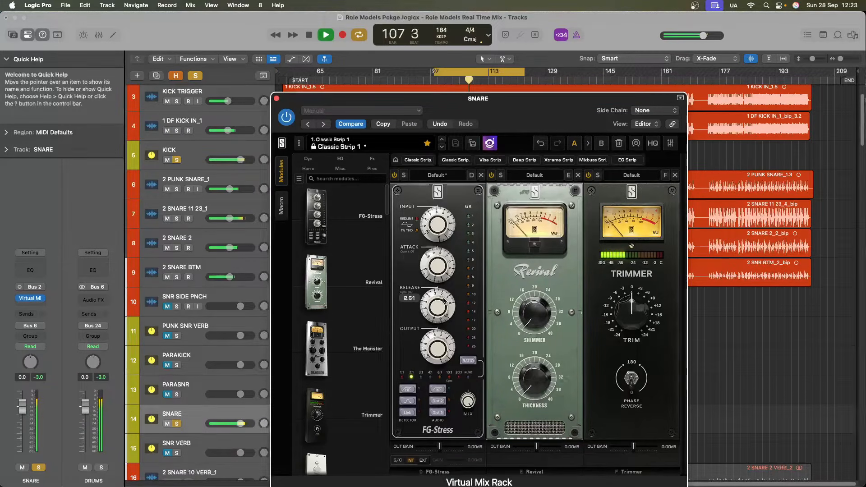
pyautogui.moveTo(445, 227); pyautogui.dragTo(445, 226)
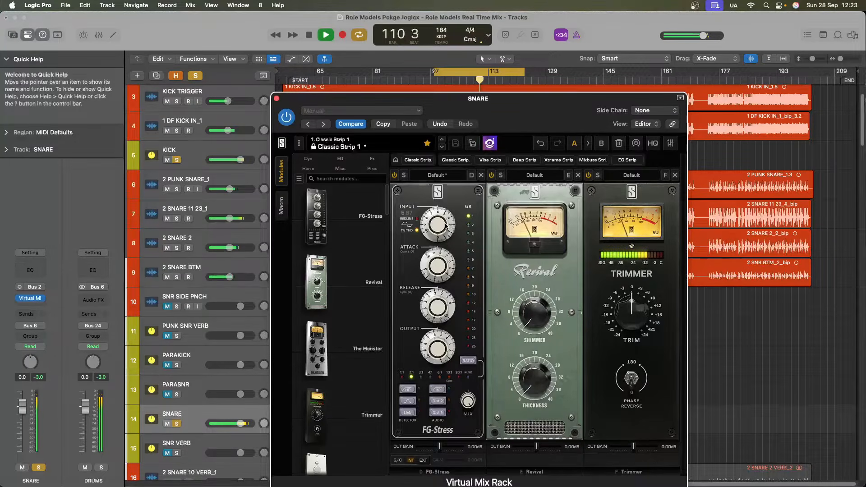
pyautogui.press('space')
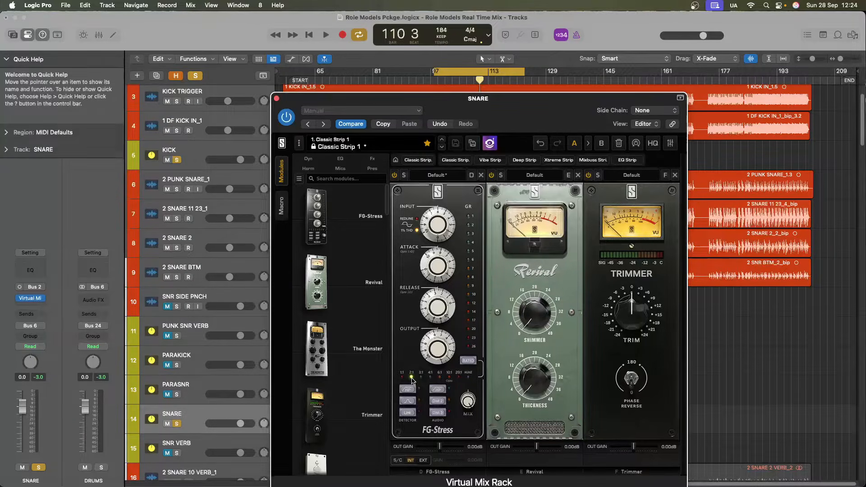
# - Raise the FG-Stress output on the SNARE bus while the full mix plays, and close the plug-in window
pyautogui.press('space')
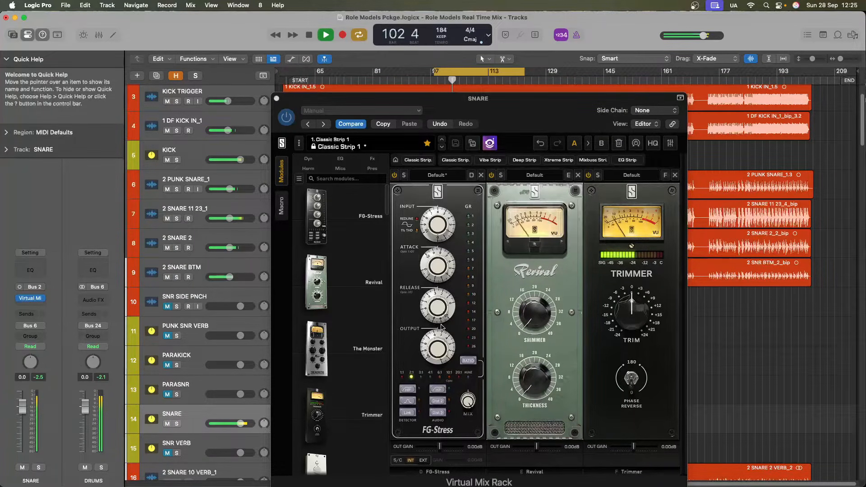
pyautogui.click(445, 344)
pyautogui.moveTo(443, 344); pyautogui.dragTo(444, 344)
pyautogui.press('space')
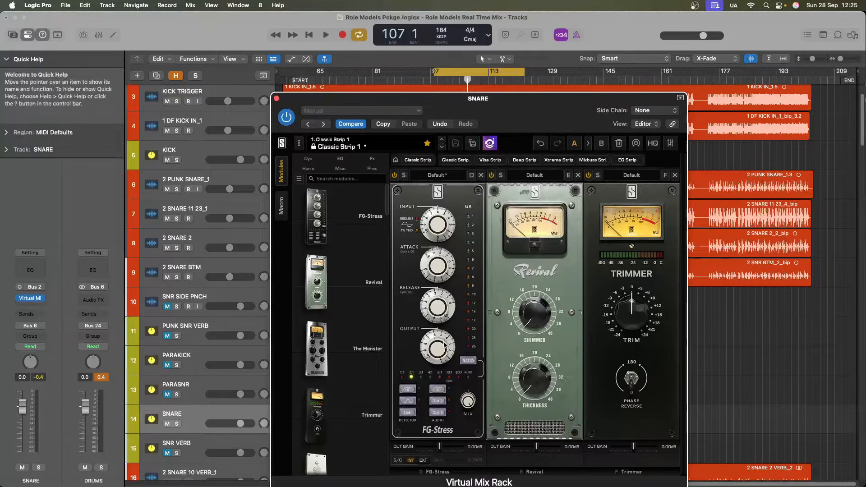
pyautogui.click(277, 98)
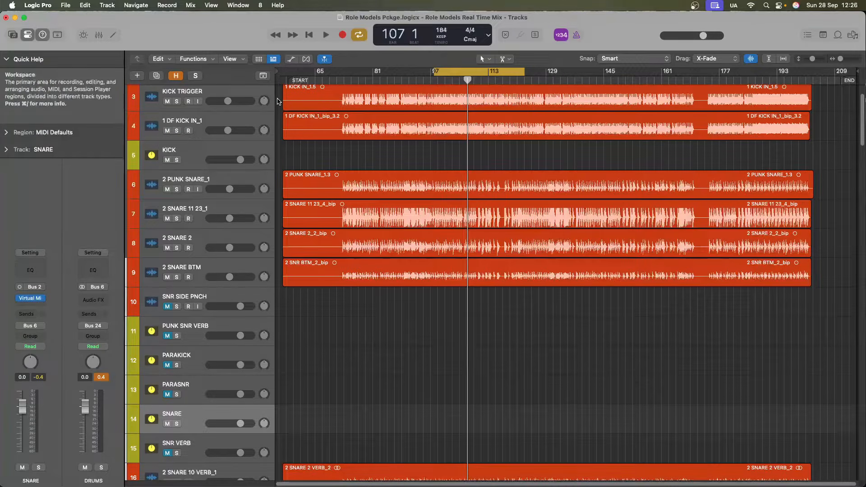
# - Review the channel strips of SNR VERB, SNARE and the four source snare tracks from 2 PUNK SNARE_1 to 2 SNARE BTM
pyautogui.click(192, 449)
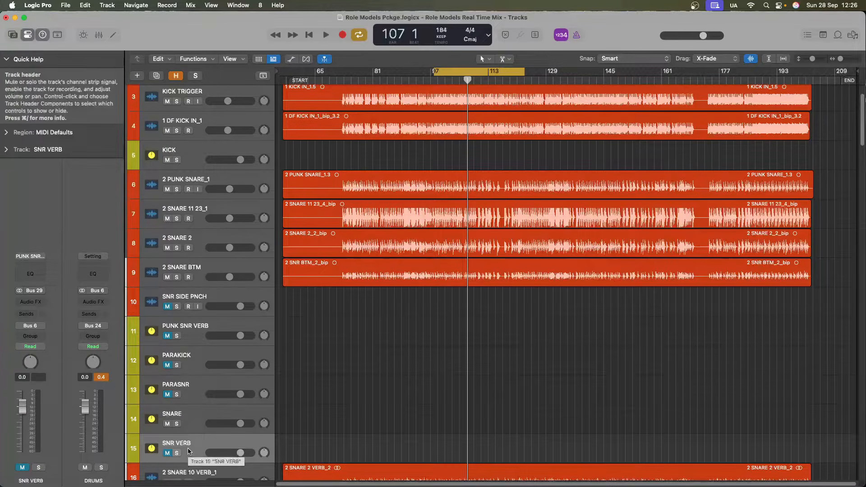
pyautogui.click(191, 425)
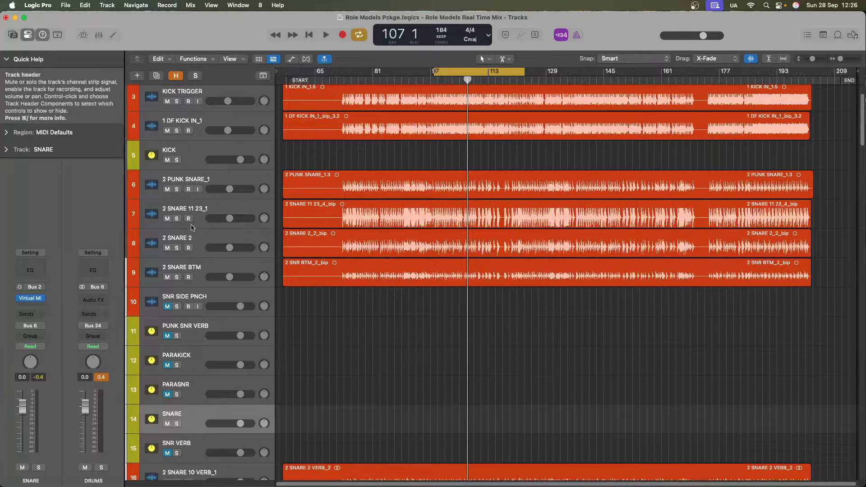
pyautogui.click(205, 185)
pyautogui.click(204, 209)
pyautogui.click(201, 238)
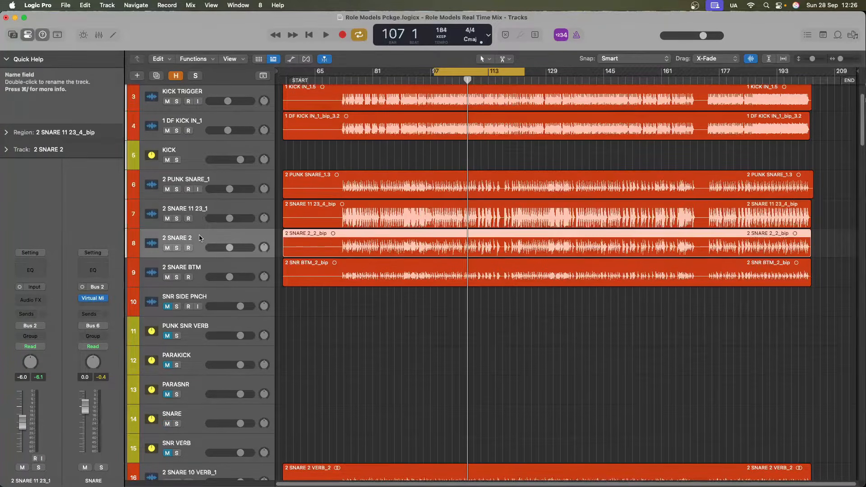
pyautogui.click(200, 266)
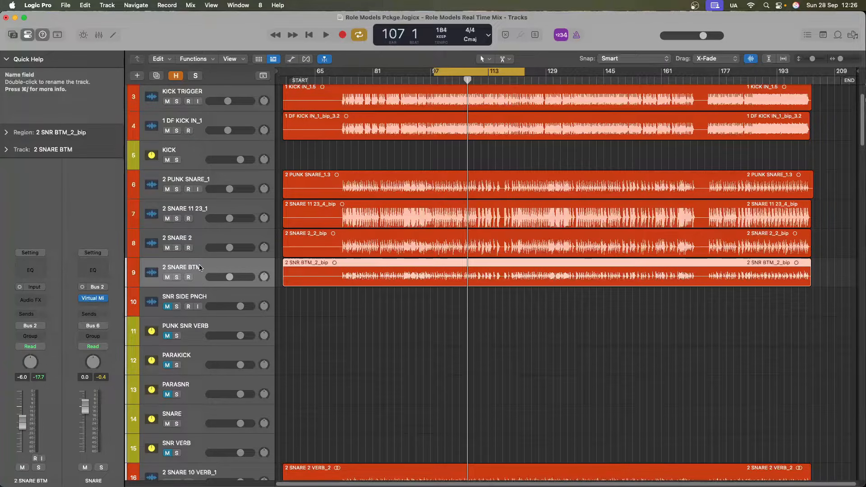
# - Insert a stereo ValhallaRoom on the SNR VERB channel and load its MusicClub preset from the Rooms category
pyautogui.click(195, 444)
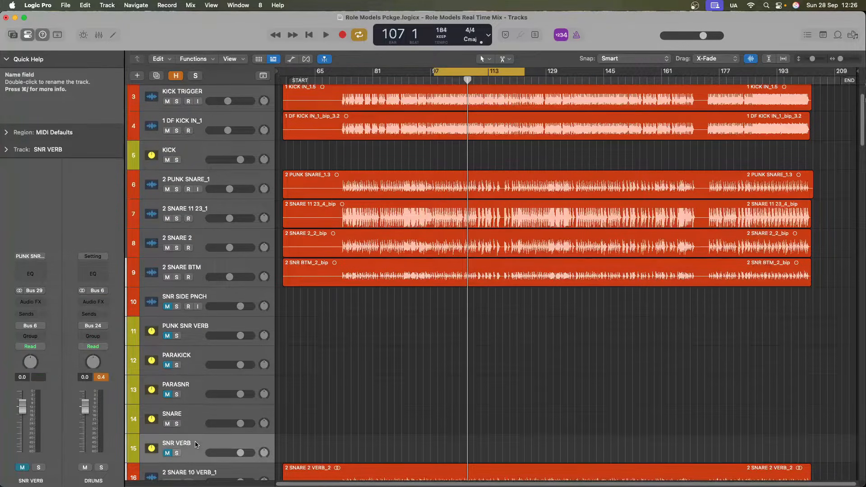
pyautogui.click(37, 302)
pyautogui.moveTo(60, 479)
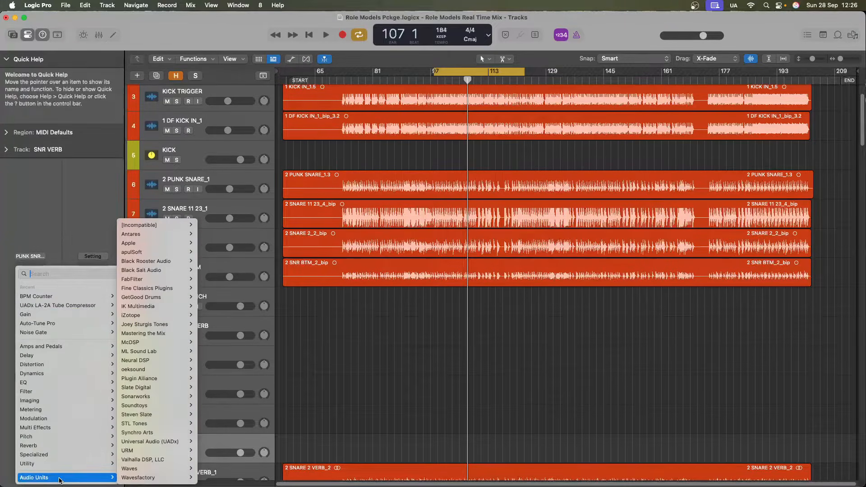
pyautogui.moveTo(180, 459)
pyautogui.moveTo(207, 460)
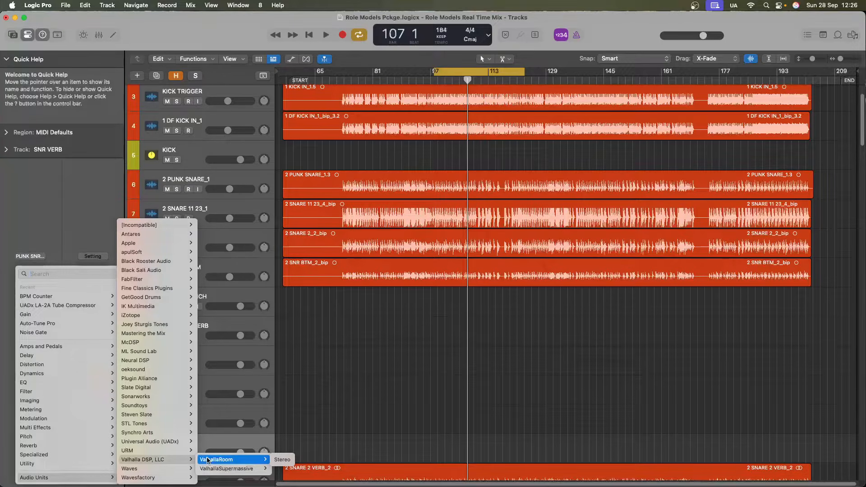
pyautogui.click(282, 460)
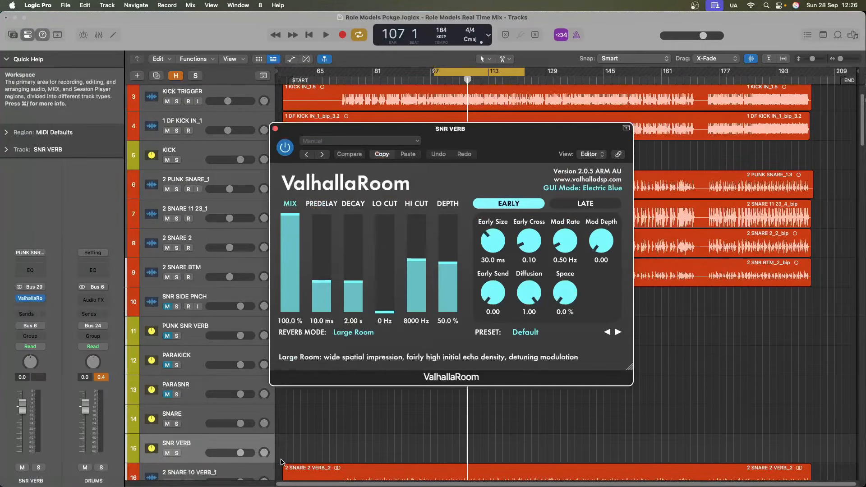
pyautogui.click(526, 332)
pyautogui.moveTo(544, 281)
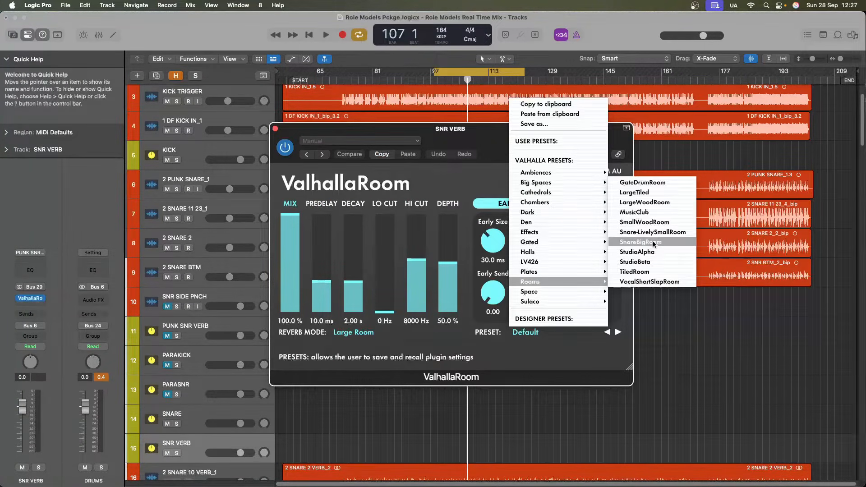
pyautogui.click(653, 212)
# - Add a send from 2 PUNK SNARE_1 to Bus 29, the SNR VERB bus
pyautogui.click(237, 180)
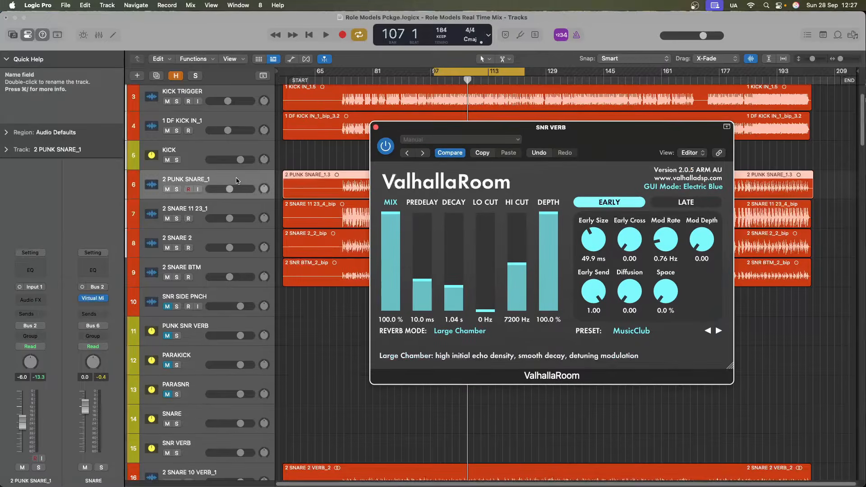
pyautogui.click(27, 314)
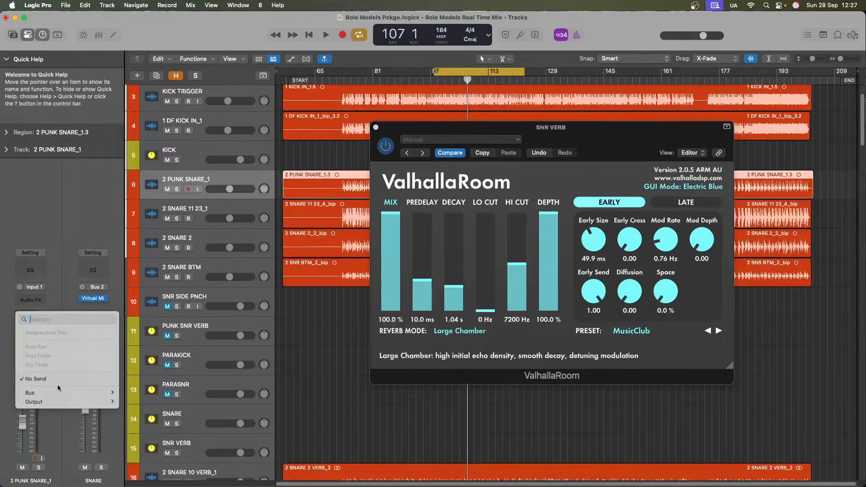
pyautogui.moveTo(58, 393)
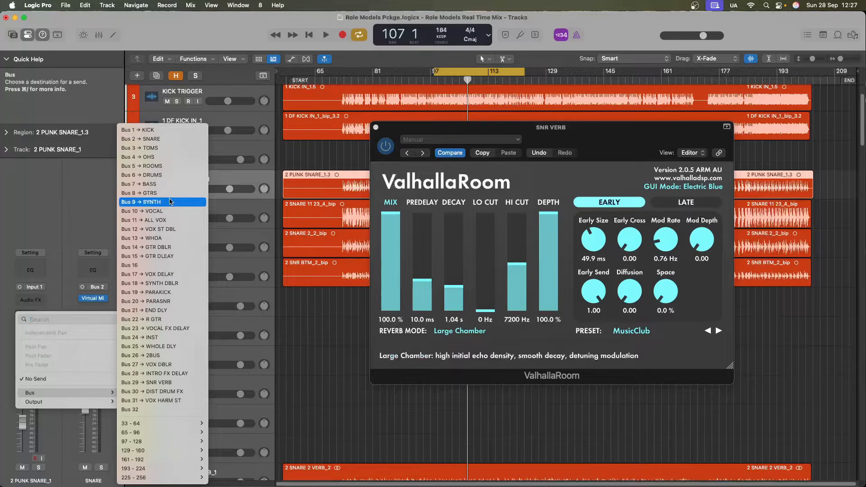
pyautogui.click(172, 382)
# - Add a send from 2 SNARE 2 to Bus 29 (SNR VERB) and set the send to its default level
pyautogui.click(201, 242)
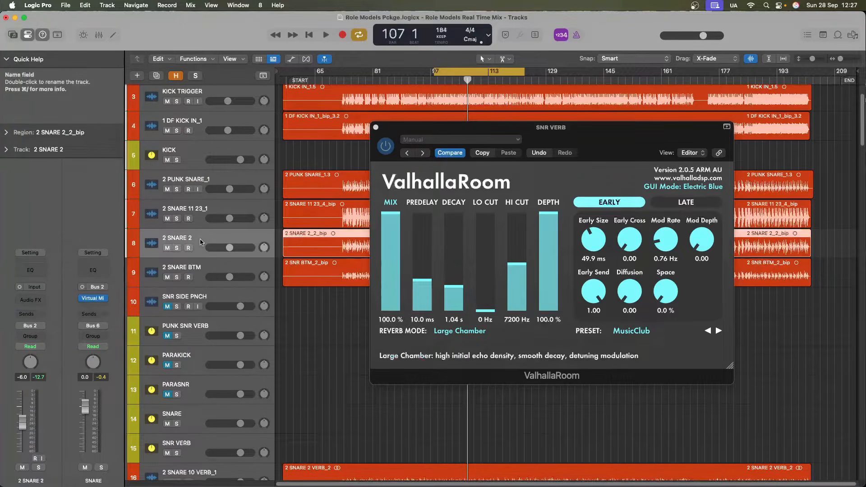
pyautogui.click(24, 317)
pyautogui.click(168, 383)
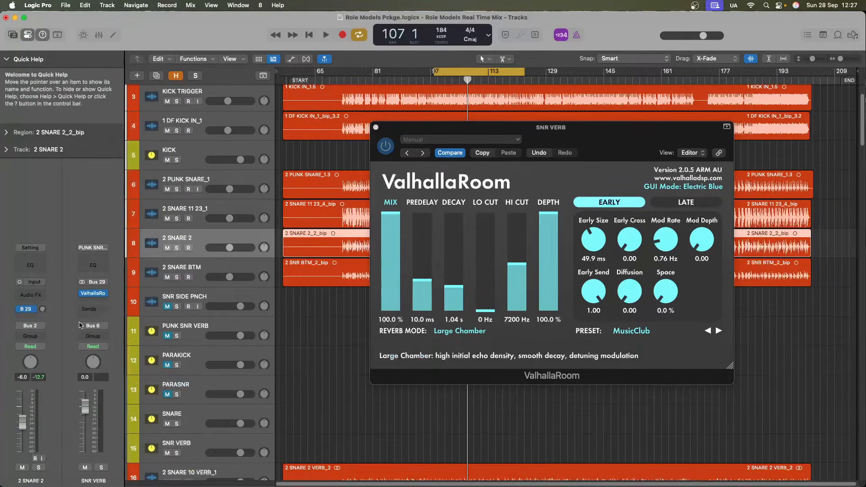
pyautogui.keyDown('alt'); pyautogui.click(44, 309); pyautogui.keyUp('alt')
# - Add a send from 2 SNARE BTM to Bus 29 (SNR VERB) and raise its send level
pyautogui.click(173, 267)
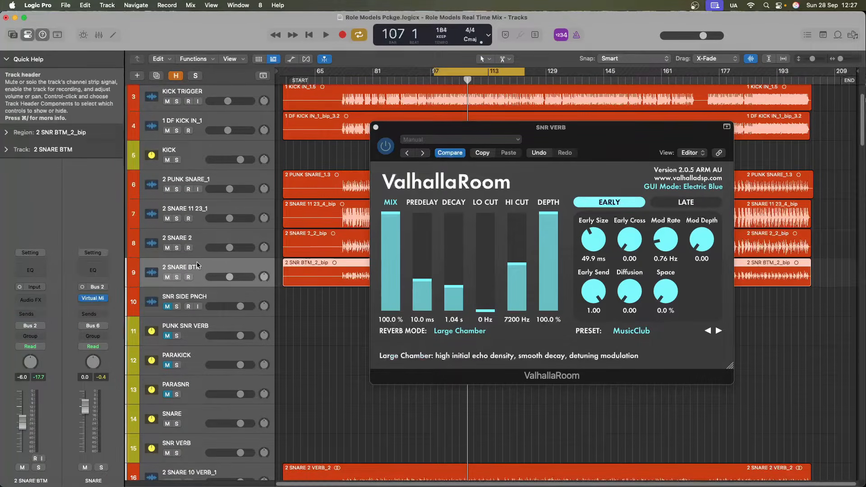
pyautogui.click(58, 302)
pyautogui.click(69, 205)
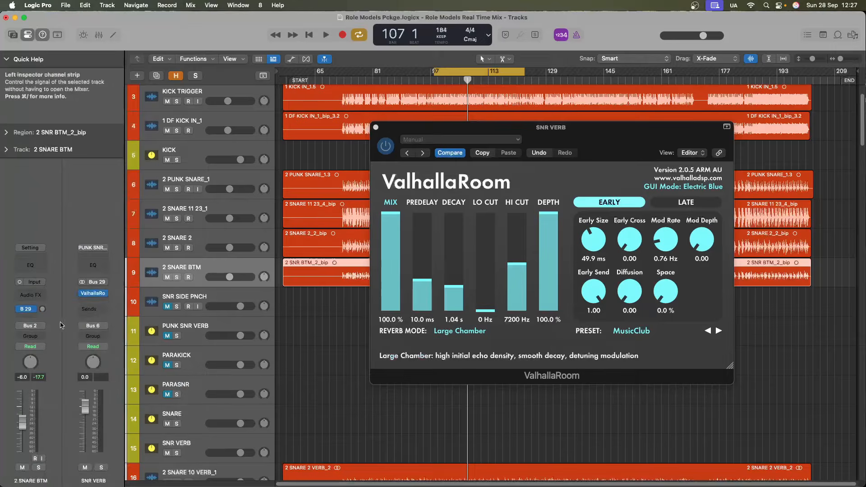
pyautogui.keyDown('alt'); pyautogui.click(43, 310); pyautogui.keyUp('alt')
pyautogui.moveTo(44, 311); pyautogui.dragTo(43, 303)
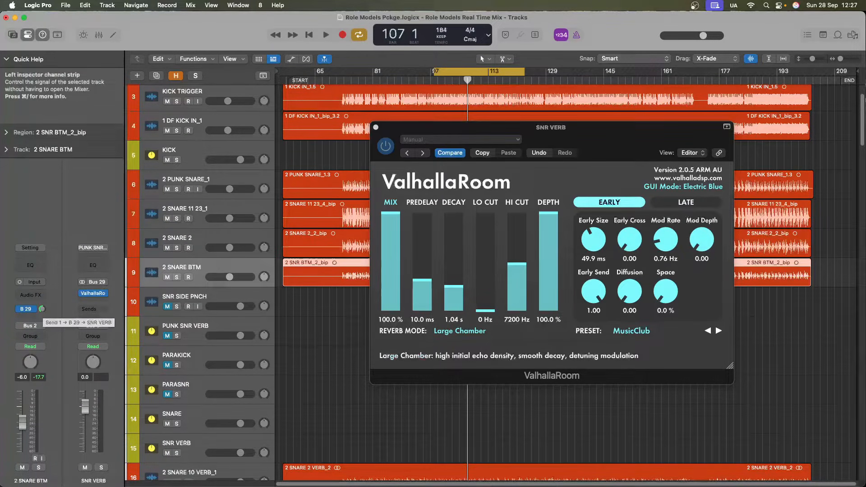
# - Close the reverb window, add a send from 2 SNARE 11 23_1 to Bus 29 (SNR VERB), and raise its level
pyautogui.click(376, 127)
pyautogui.click(233, 210)
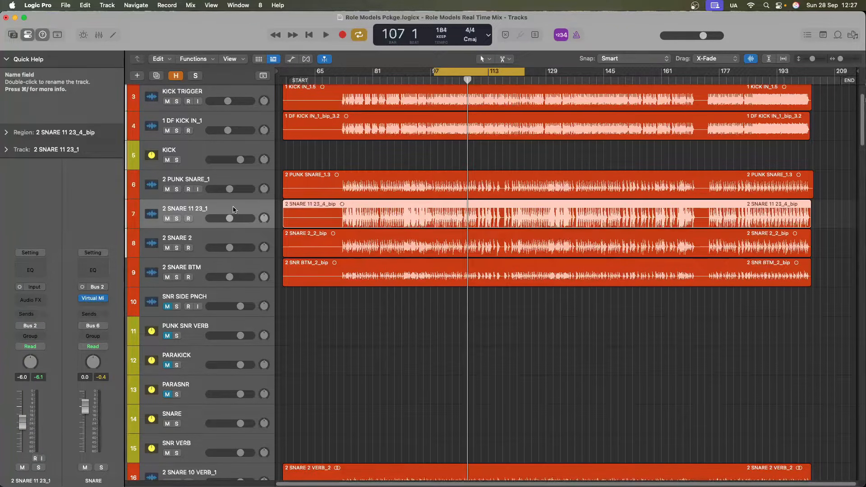
pyautogui.click(27, 314)
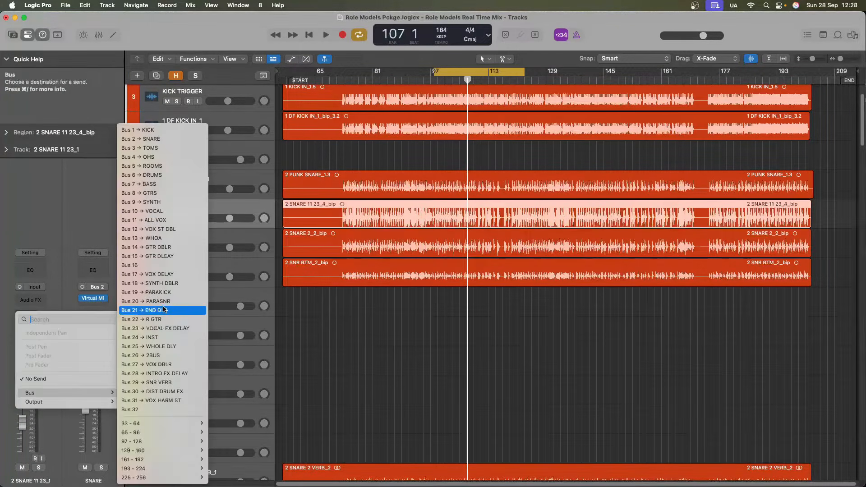
pyautogui.click(159, 356)
pyautogui.moveTo(44, 311); pyautogui.dragTo(43, 302)
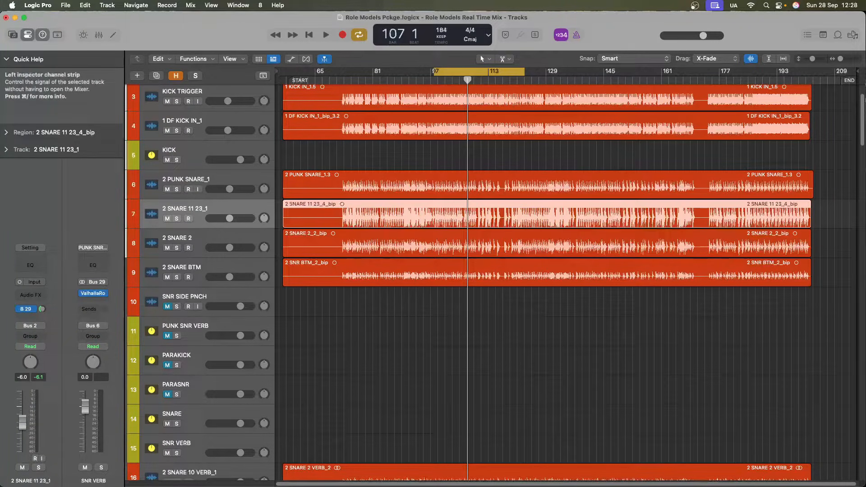
# - Play the loop and audition the SNARE bus soloed together with SNR VERB
pyautogui.press('space')
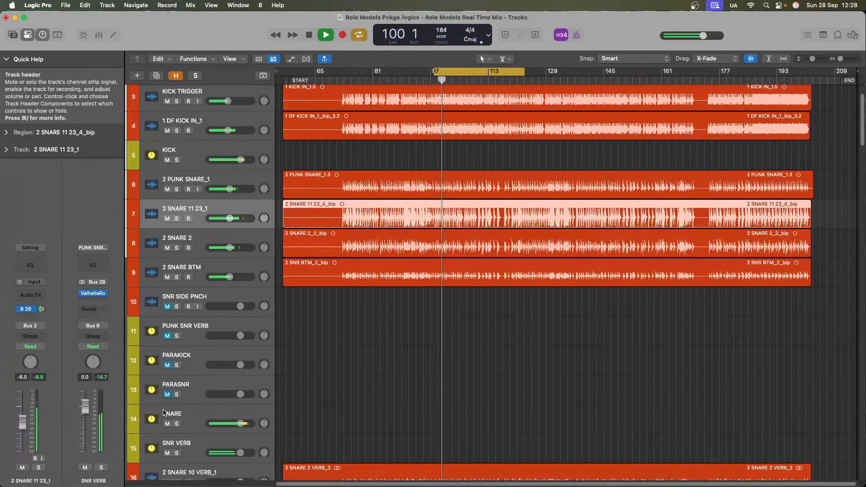
pyautogui.click(177, 424)
pyautogui.click(189, 449)
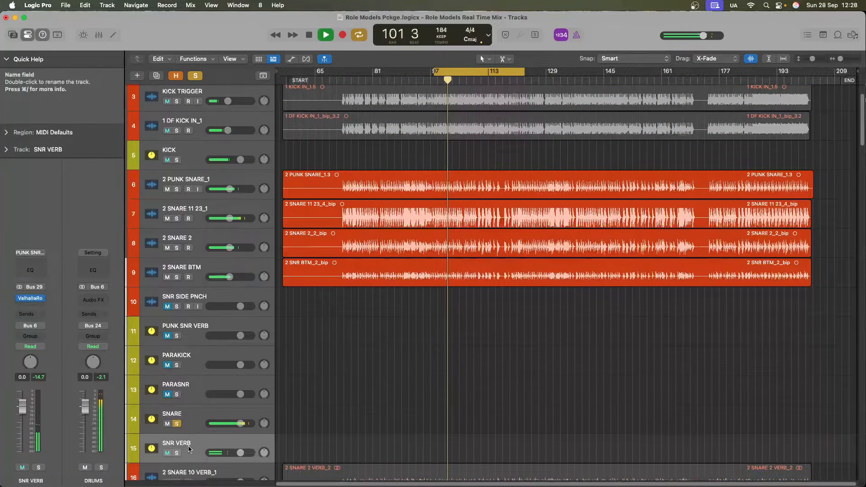
pyautogui.click(178, 453)
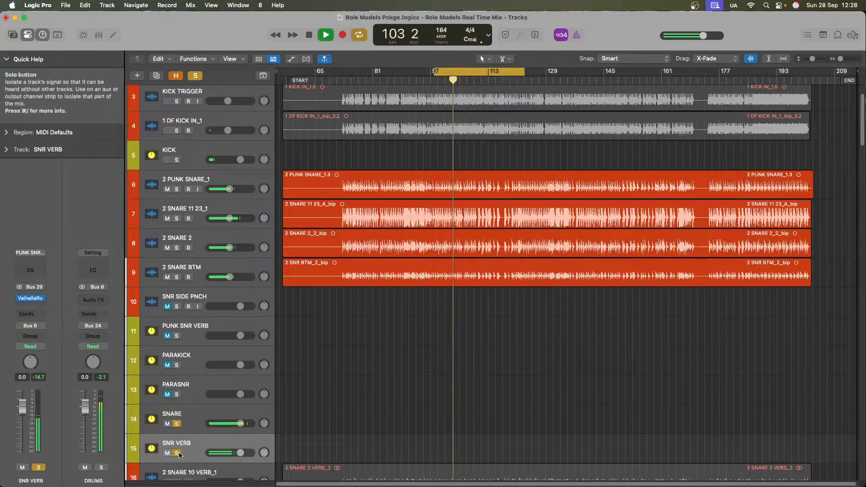
pyautogui.press('space')
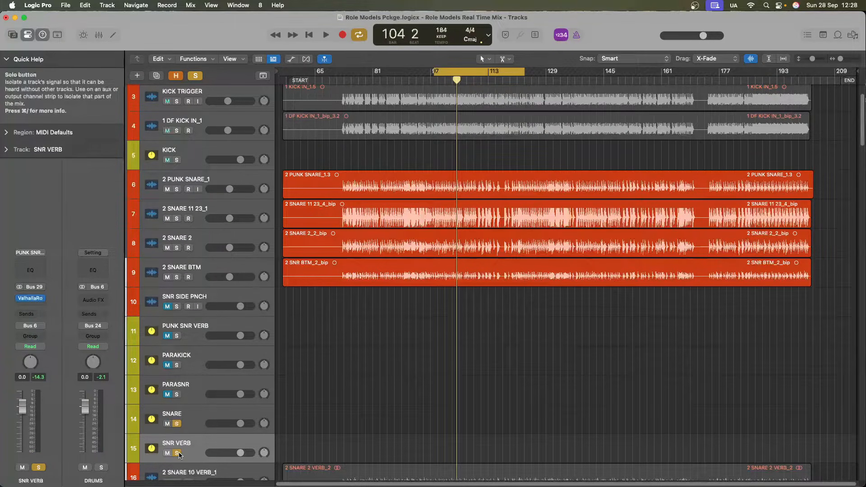
# - Open ValhallaRoom on SNR VERB and lower the channel's volume to -6.6 dB during playback
pyautogui.click(31, 299)
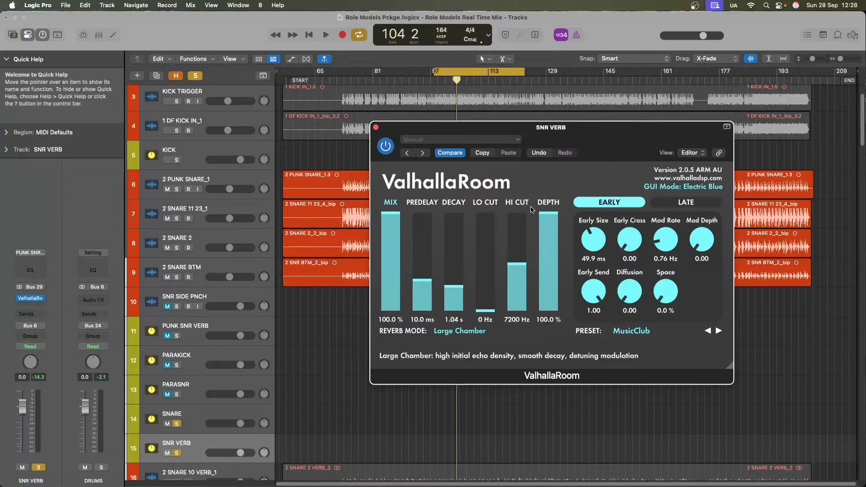
pyautogui.press('space')
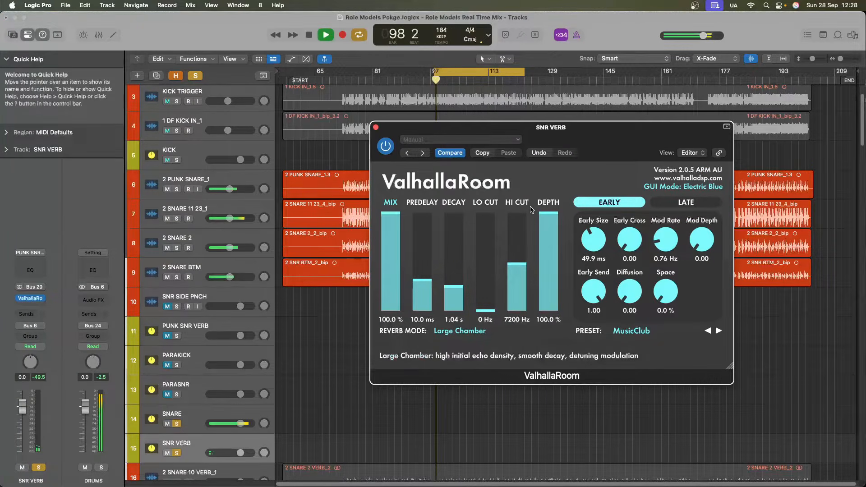
pyautogui.moveTo(22, 407); pyautogui.dragTo(23, 423)
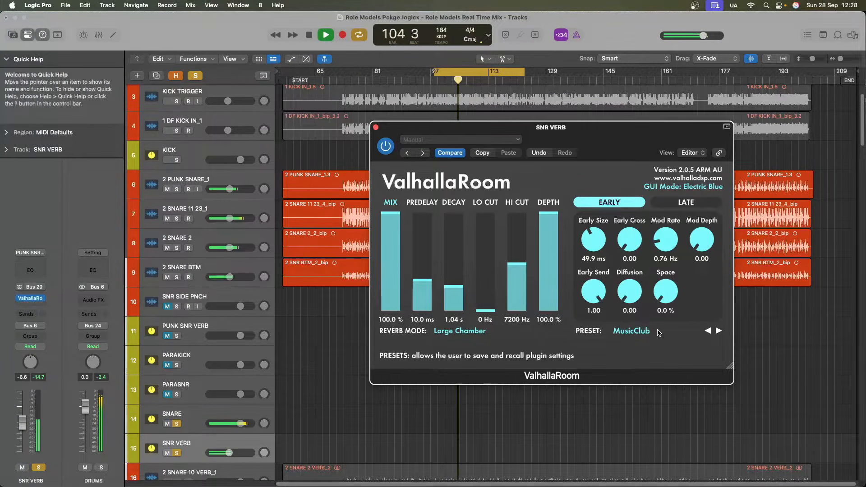
# - Try ValhallaRoom's SnareBigRoom preset on SNR VERB while the soloed snare plays
pyautogui.click(631, 330)
pyautogui.moveTo(659, 280)
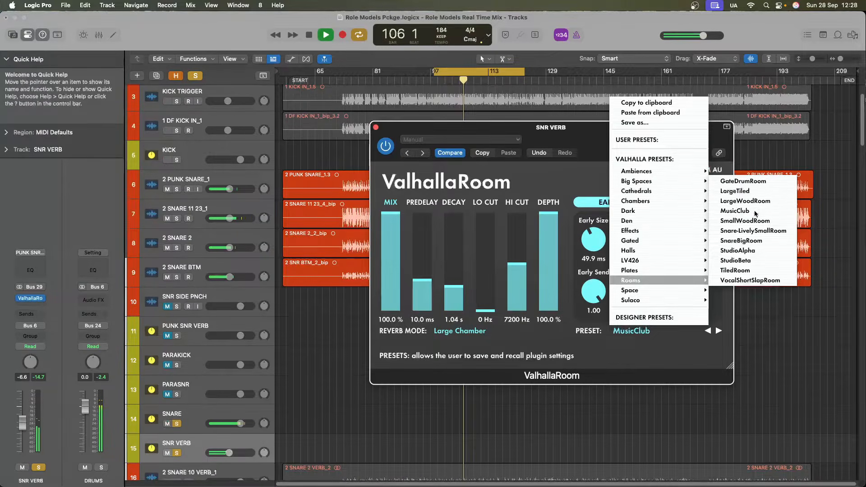
pyautogui.click(753, 240)
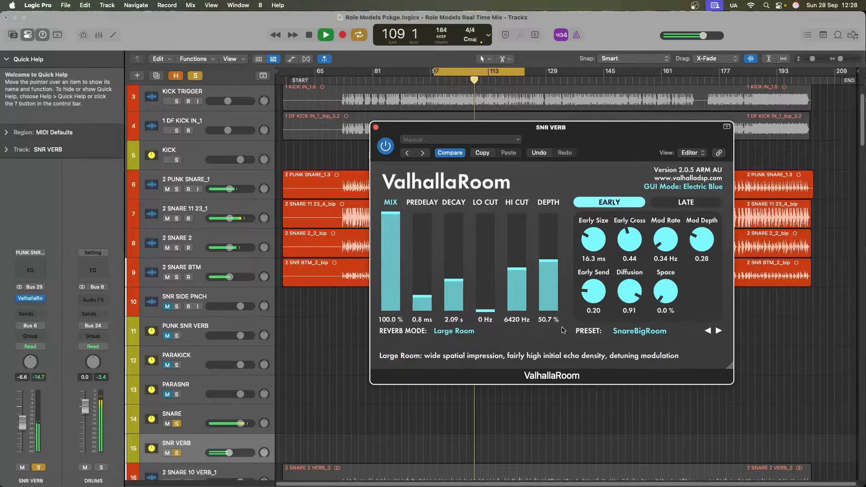
pyautogui.press('space')
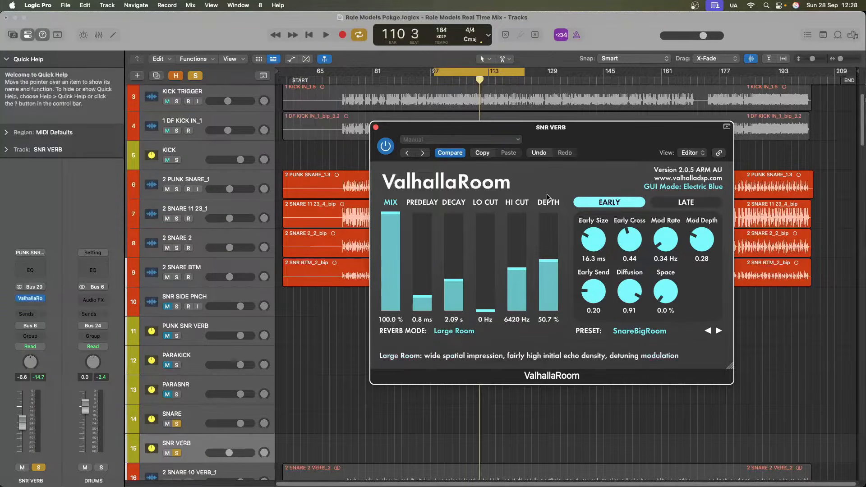
# - Clear all solos and listen briefly to the snare reverb in the full mix
pyautogui.click(196, 76)
pyautogui.press('space')
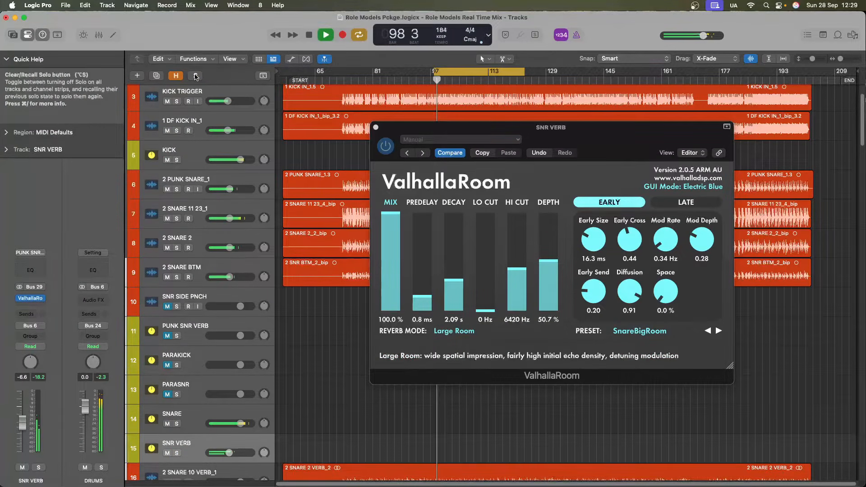
pyautogui.press('space')
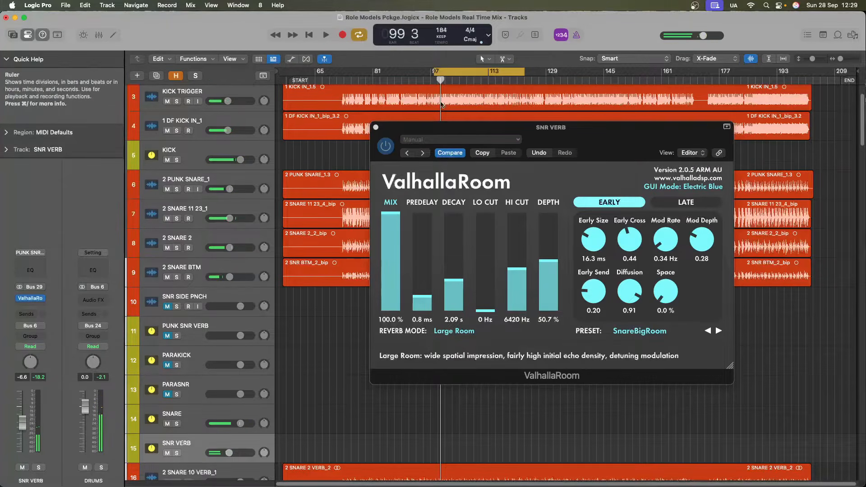
# - Switch ValhallaRoom to the StudioBeta preset and audition it with SNARE and SNR VERB soloed
pyautogui.click(718, 330)
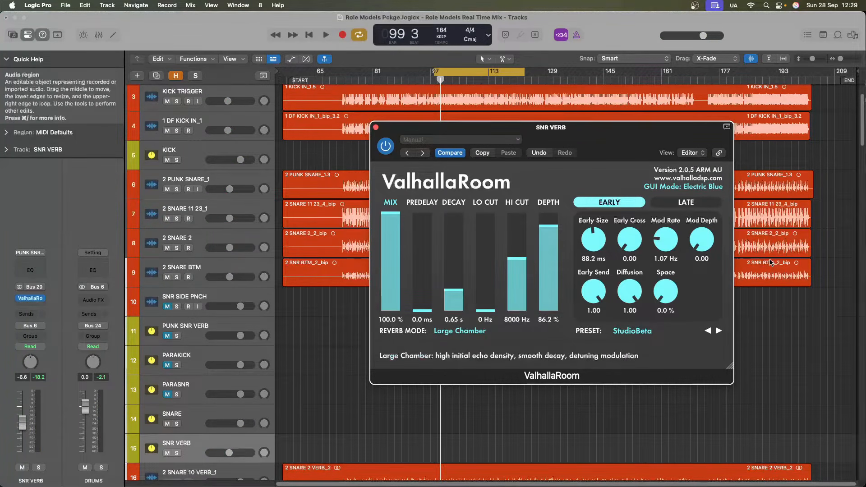
pyautogui.press('space')
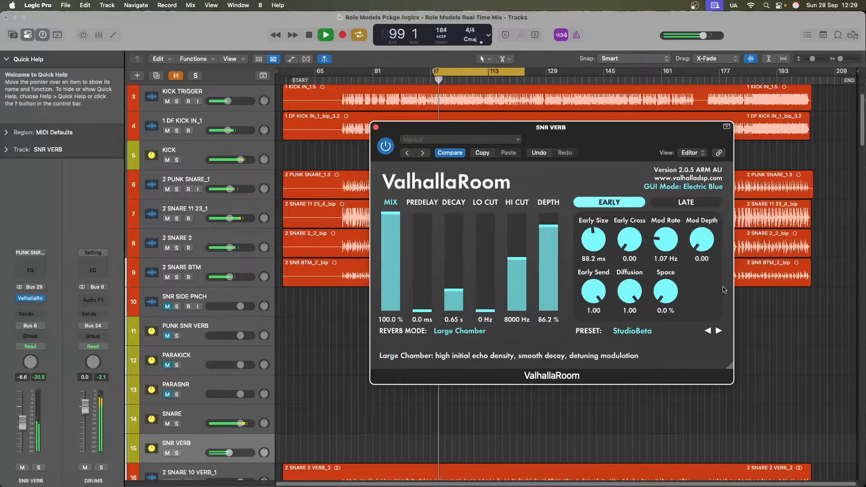
pyautogui.click(176, 424)
pyautogui.click(177, 453)
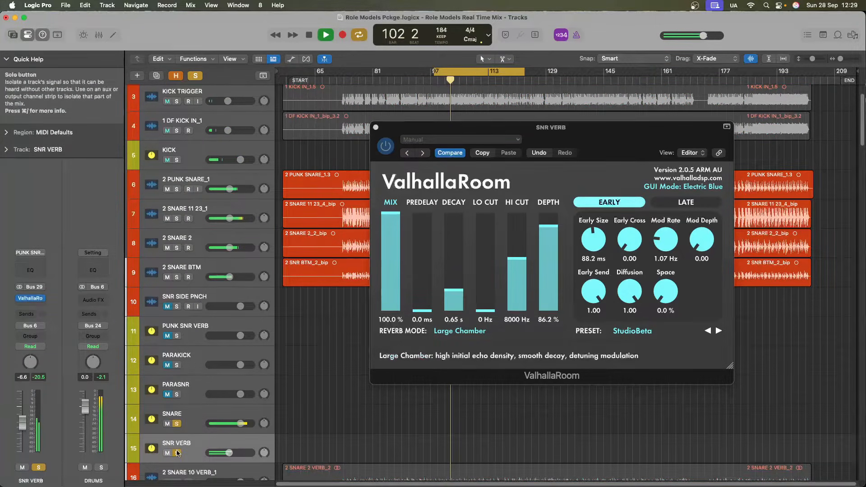
pyautogui.press('space')
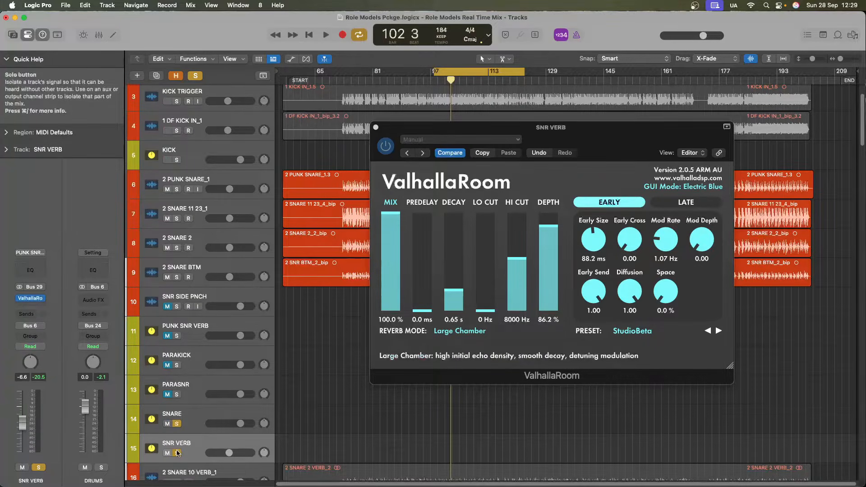
# - Set the ValhallaRoom predelay to 6.0 ms during playback and add the KICK bus to the solo
pyautogui.press('space')
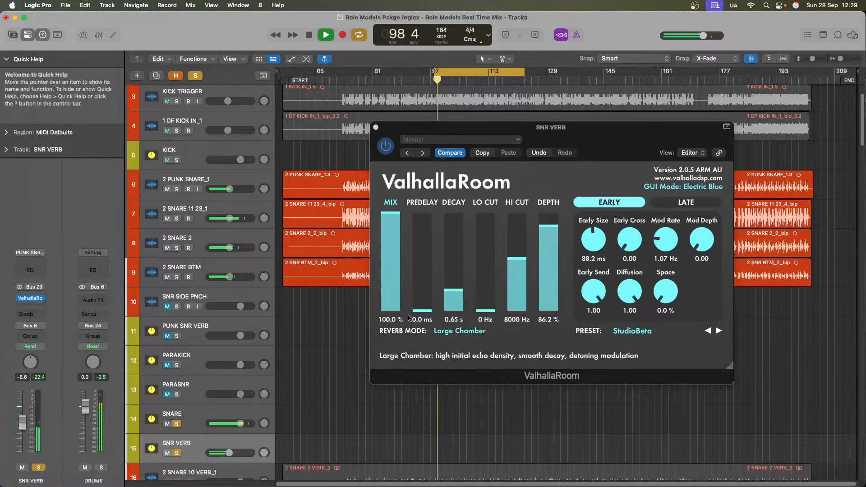
pyautogui.moveTo(423, 311); pyautogui.dragTo(427, 284)
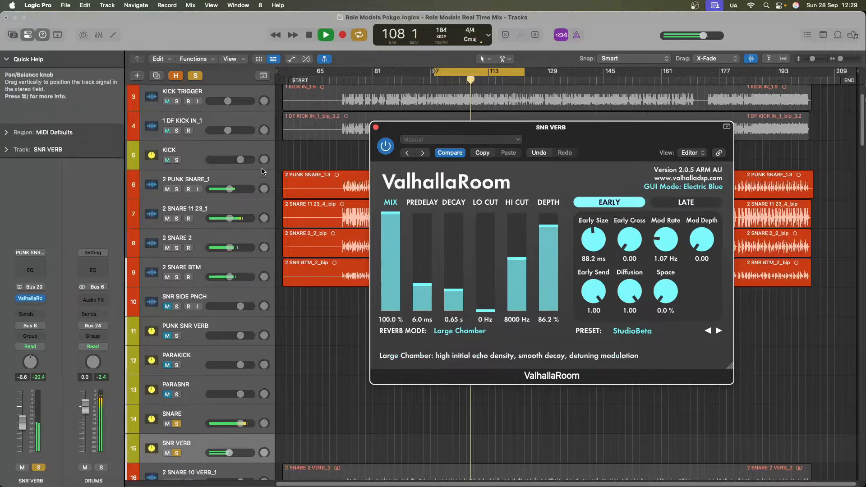
pyautogui.click(177, 160)
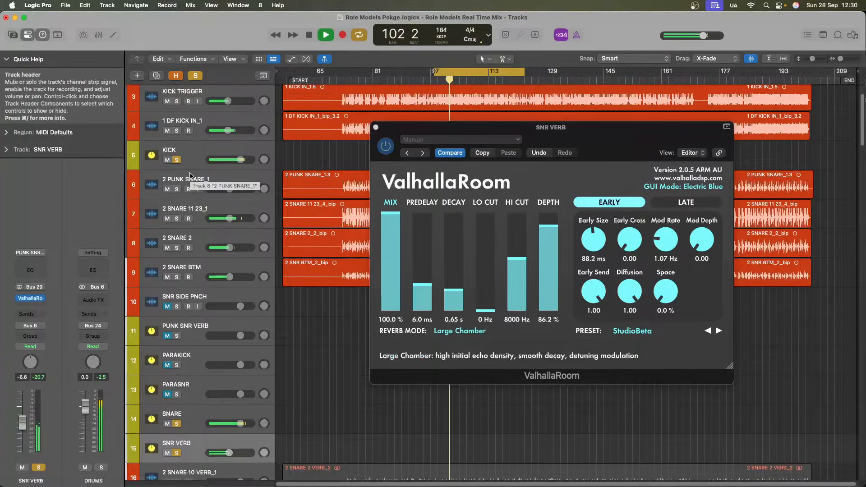
# - Clear all solos and lower the SNR VERB level to -11.6 dB while the full mix plays, checking the ValhallaRoom settings
pyautogui.click(376, 128)
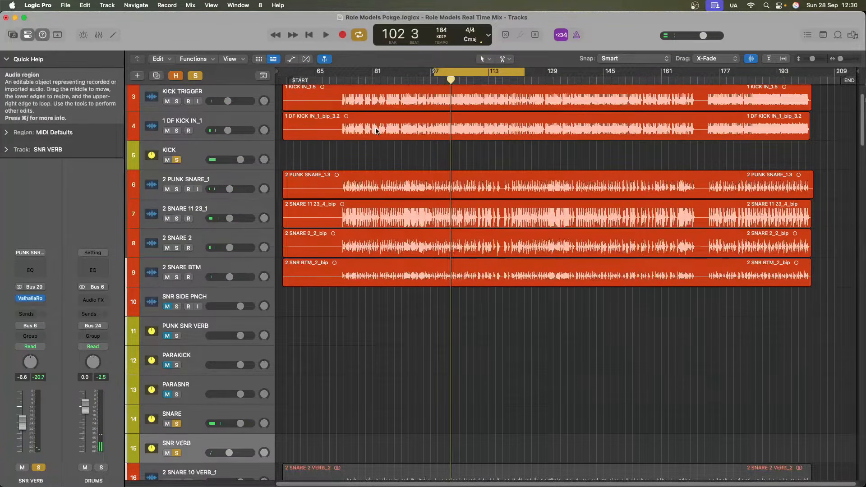
pyautogui.click(197, 77)
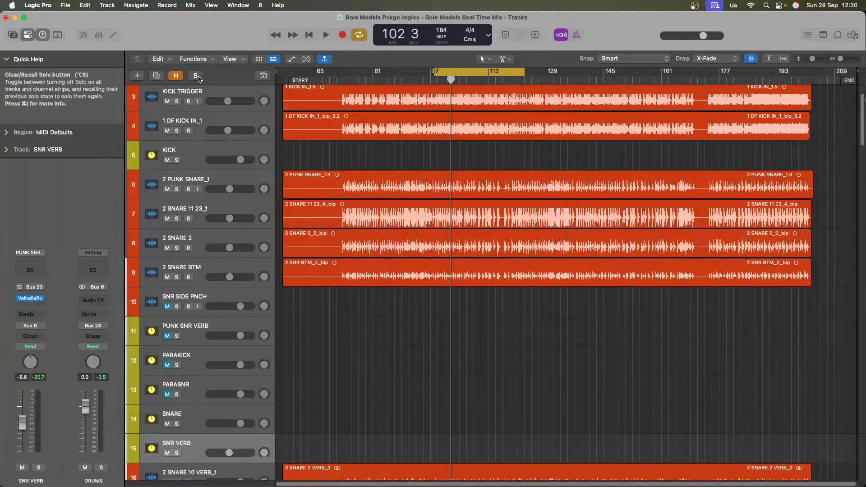
pyautogui.press('space')
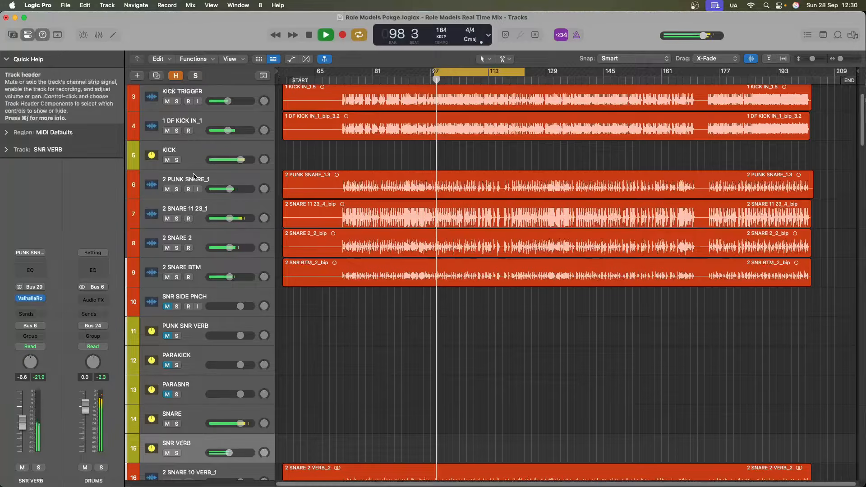
pyautogui.moveTo(229, 453); pyautogui.dragTo(224, 453)
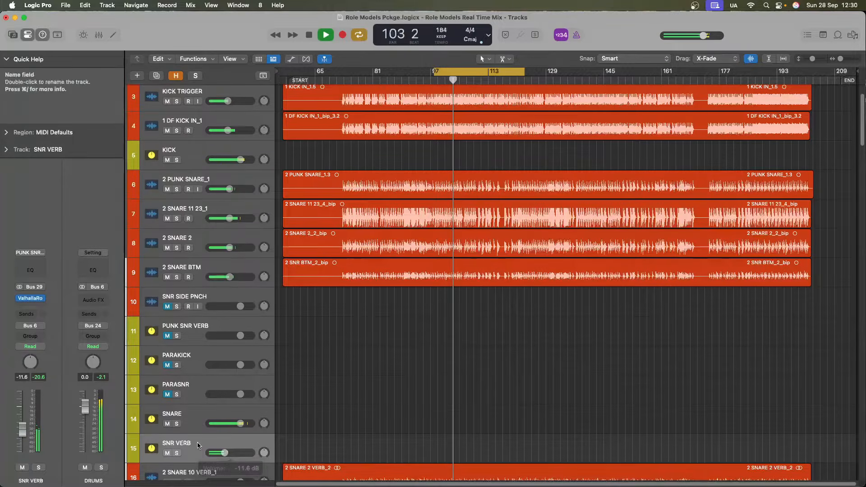
pyautogui.click(31, 299)
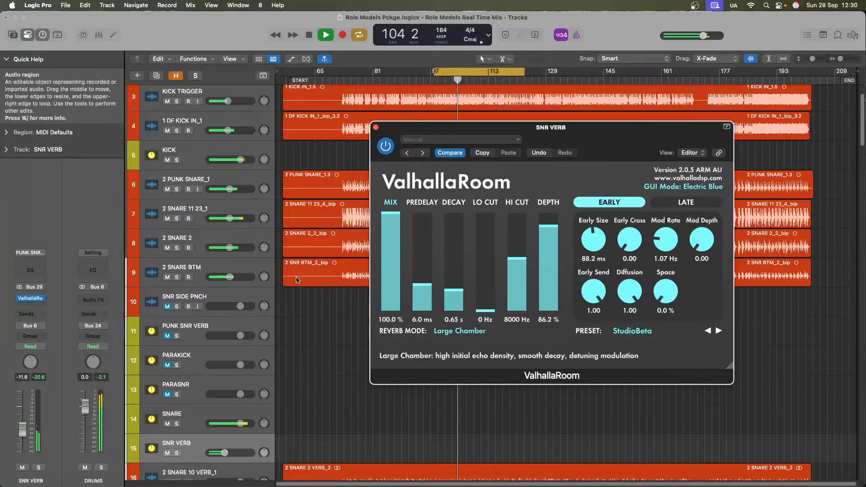
pyautogui.click(424, 277)
pyautogui.click(376, 127)
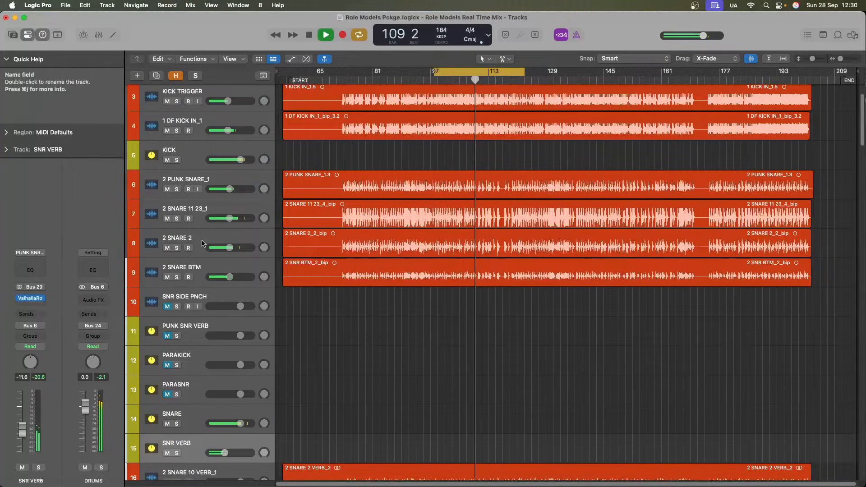
# - Stop playback and insert the mono Waves API-550B equalizer on the SNARE bus
pyautogui.click(198, 417)
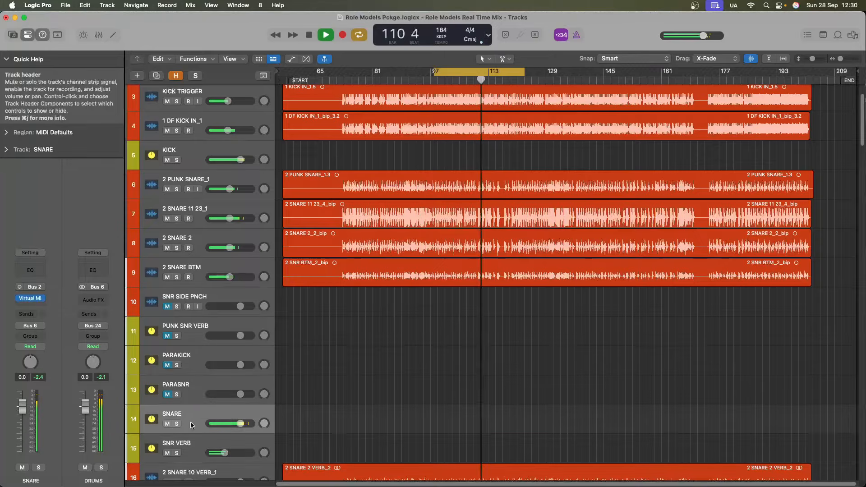
pyautogui.click(29, 308)
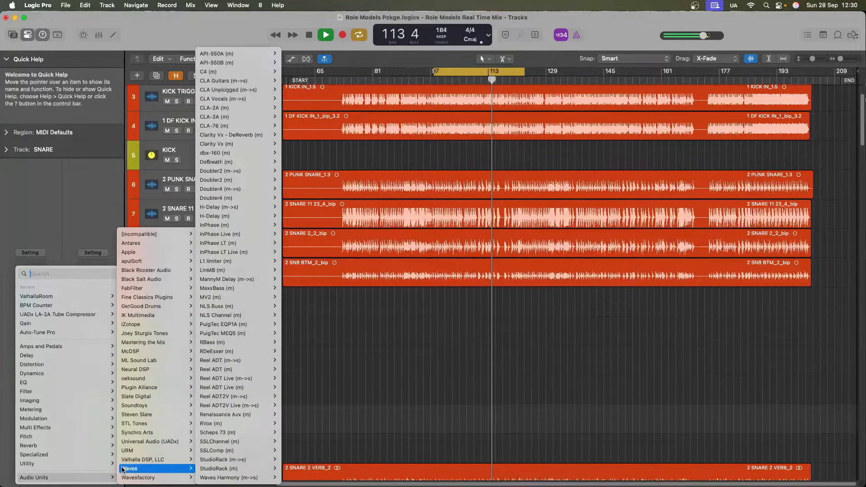
pyautogui.press('Escape')
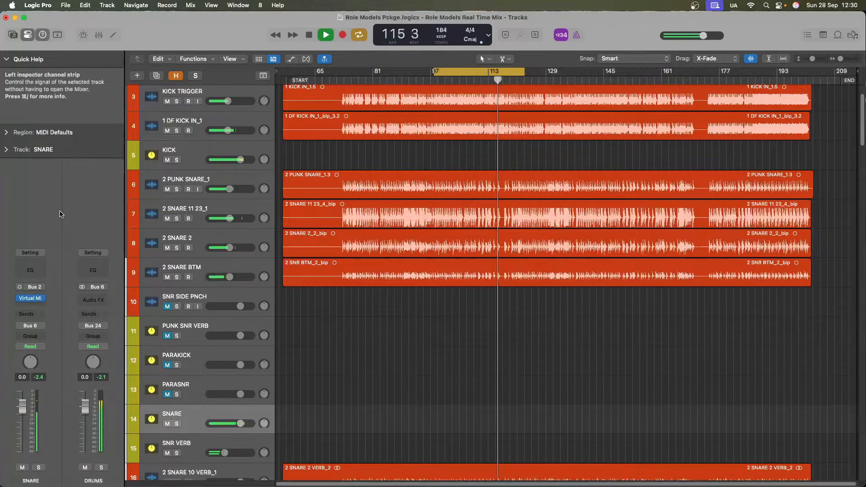
pyautogui.press('space')
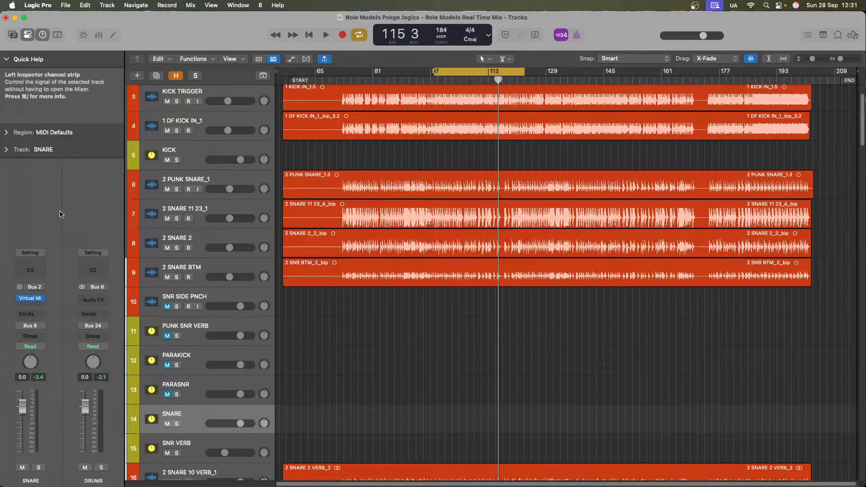
pyautogui.click(30, 307)
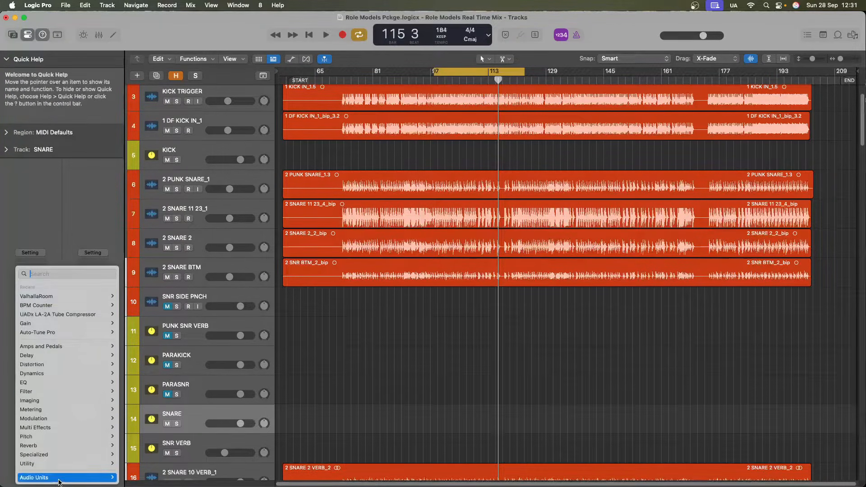
pyautogui.moveTo(63, 477)
pyautogui.moveTo(138, 470)
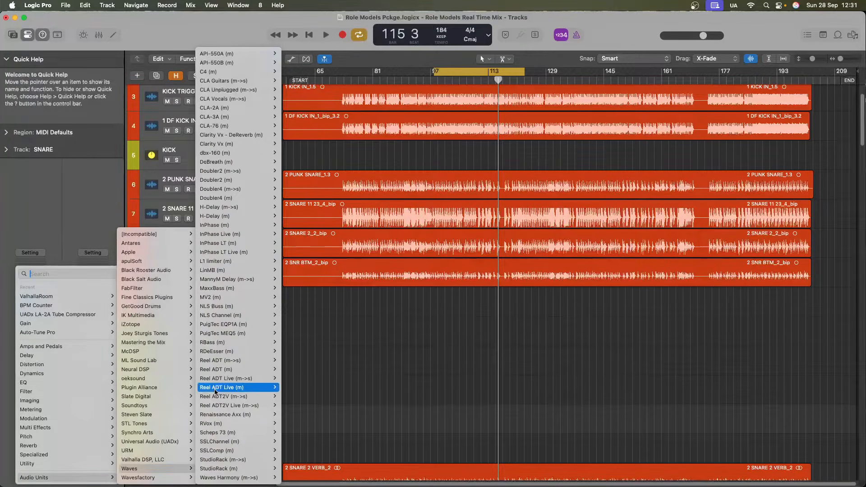
pyautogui.moveTo(222, 65)
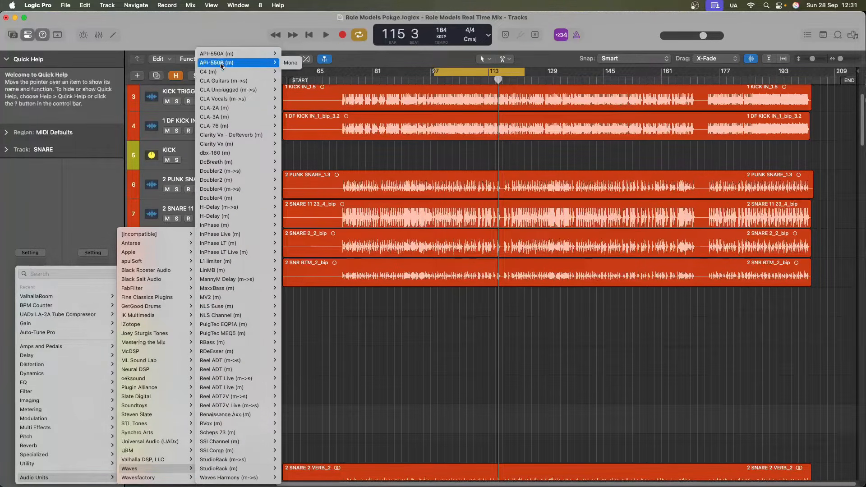
pyautogui.click(291, 63)
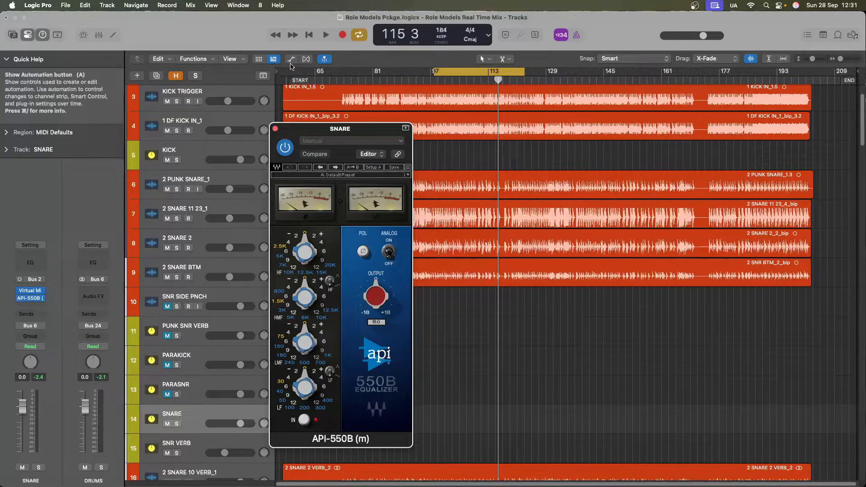
# - During playback, boost the SNARE API-550B's HF, 8K HMF and 200 Hz LF bands by about 2 dB each and compare its effect
pyautogui.press('space')
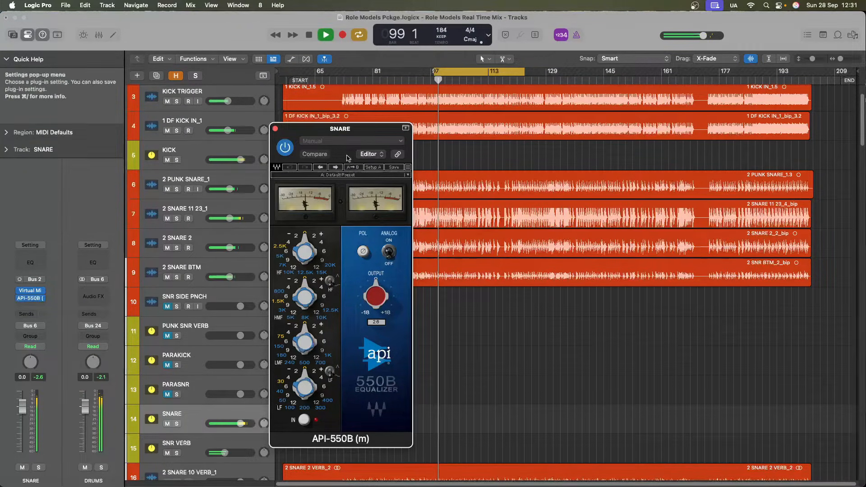
pyautogui.click(314, 237)
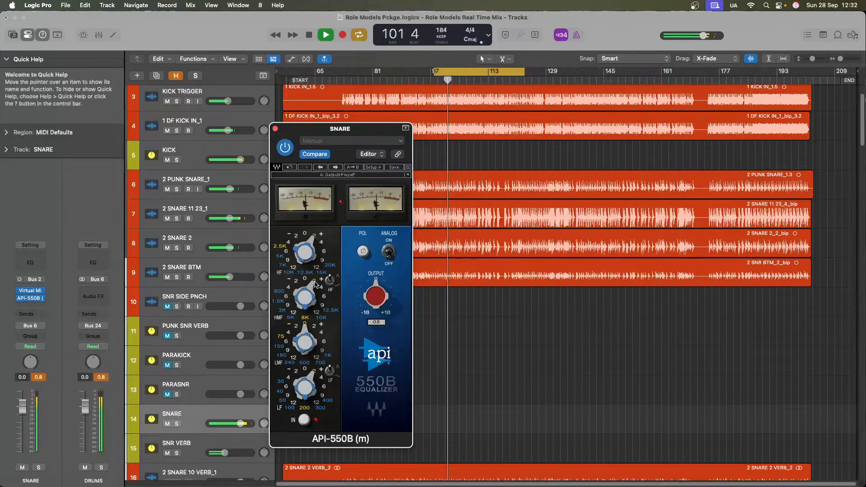
pyautogui.click(303, 420)
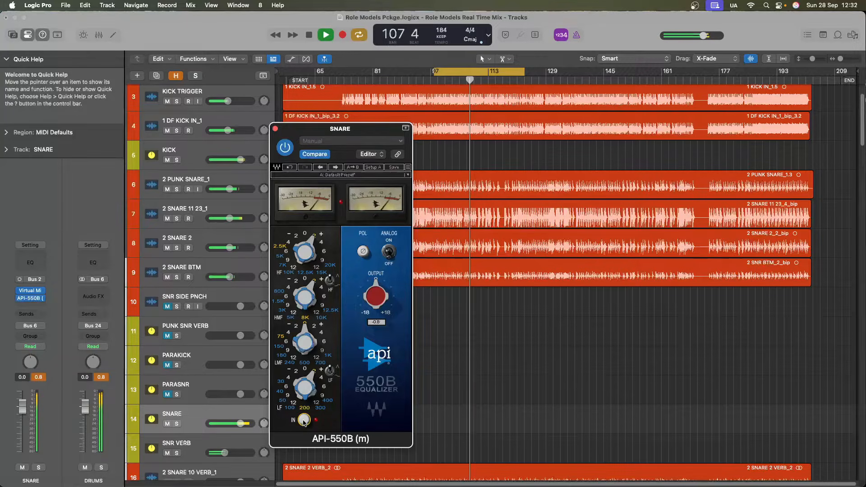
pyautogui.press('space')
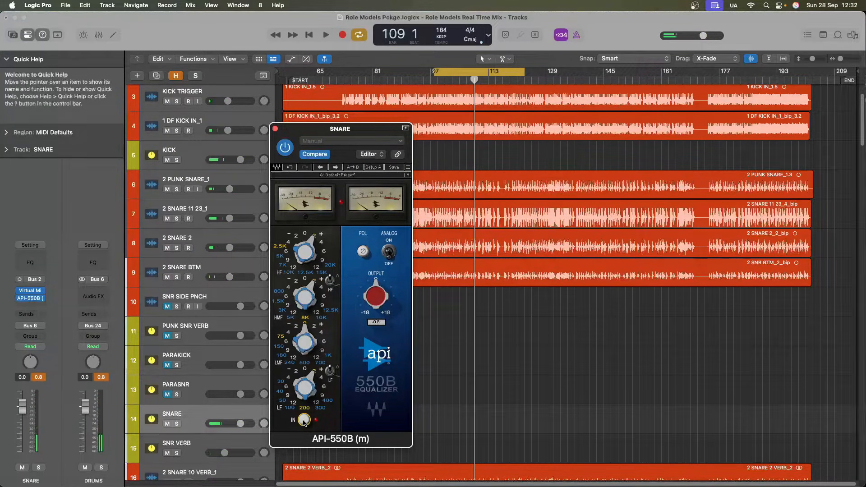
# - Solo SNARE and SNR VERB and compare the snare with the API-550B switched out and back in
pyautogui.click(177, 424)
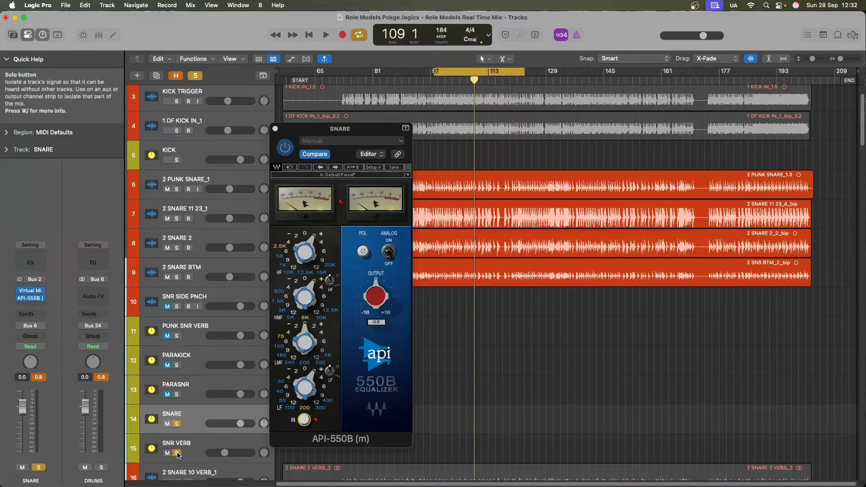
pyautogui.press('space')
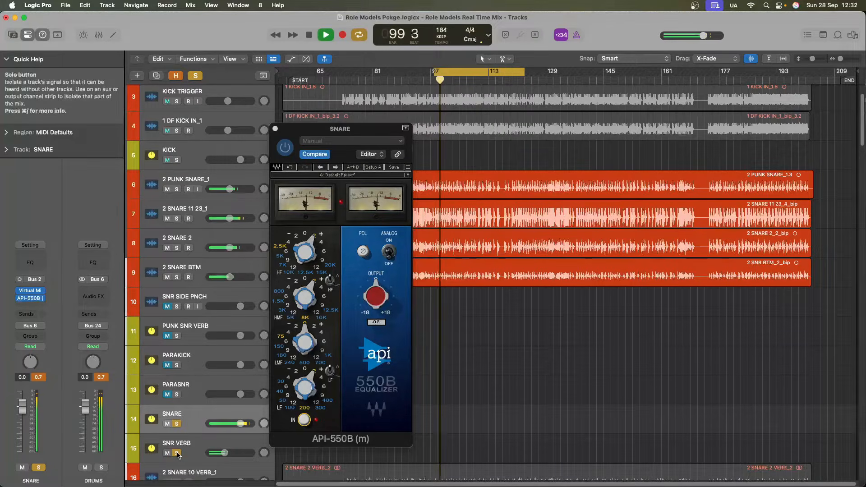
pyautogui.click(303, 422)
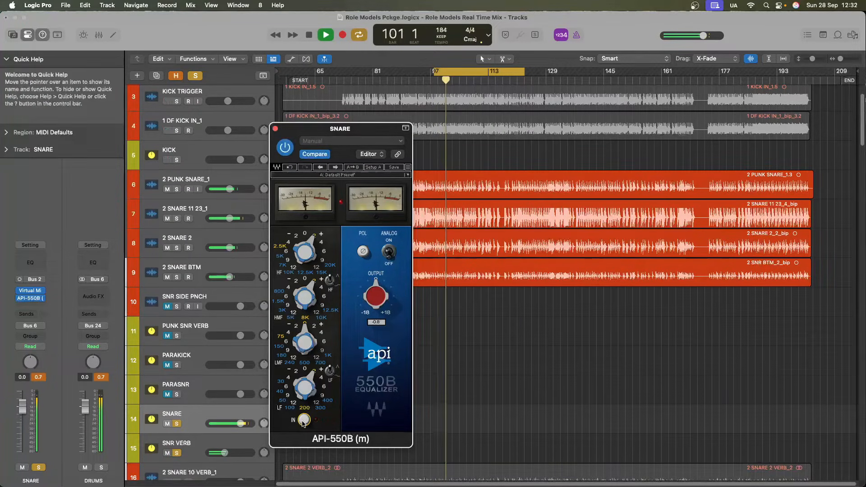
pyautogui.click(303, 423)
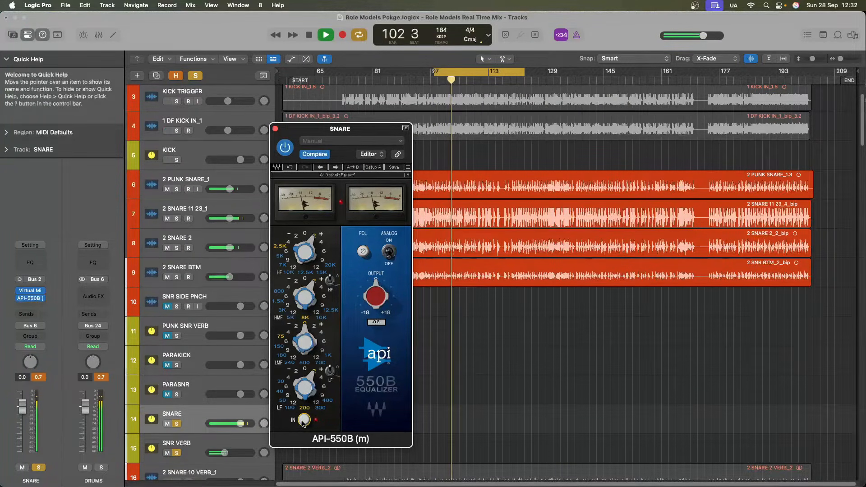
pyautogui.press('space')
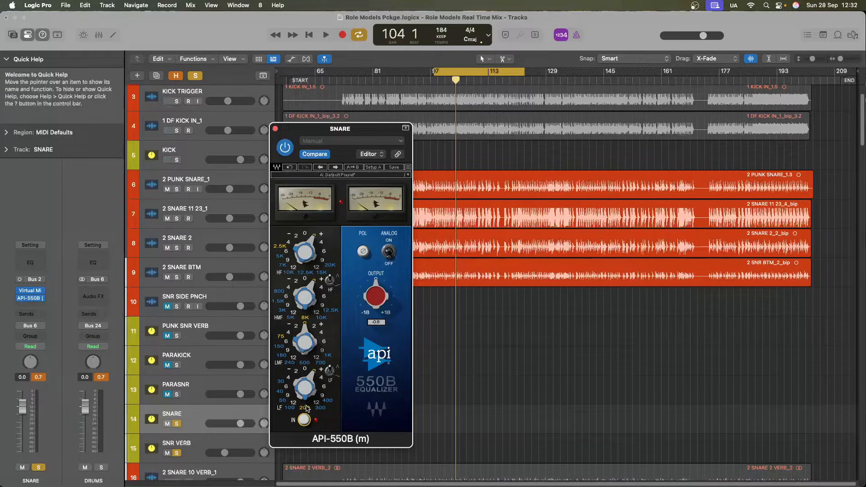
# - Close the snare equalizer, select the KICK bus and clear all solos
pyautogui.click(275, 129)
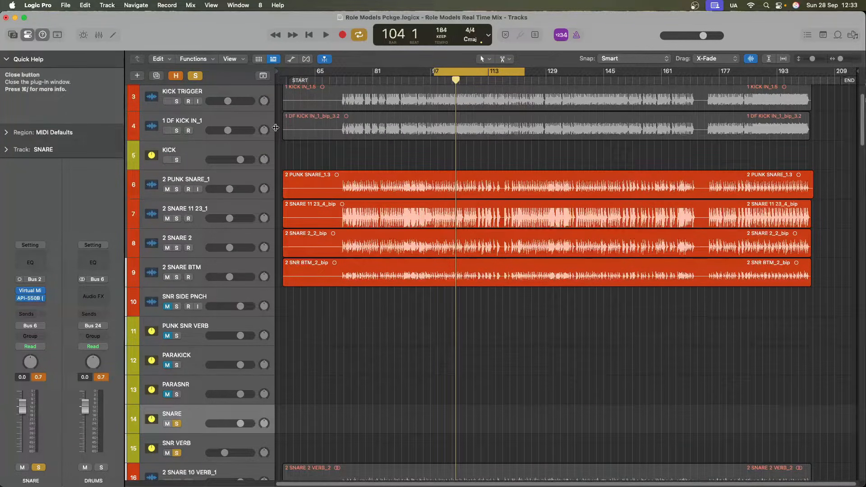
pyautogui.click(167, 160)
pyautogui.click(192, 157)
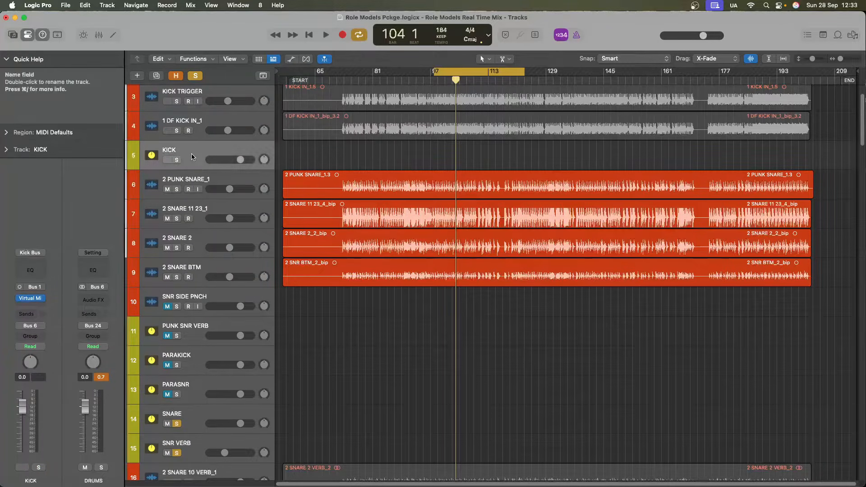
pyautogui.press('ctrl+alt+super+s')
# - Try a mono API-550B on the KICK bus with its 10K HF band boosted about 2 dB, and remove the plug-in
pyautogui.click(31, 306)
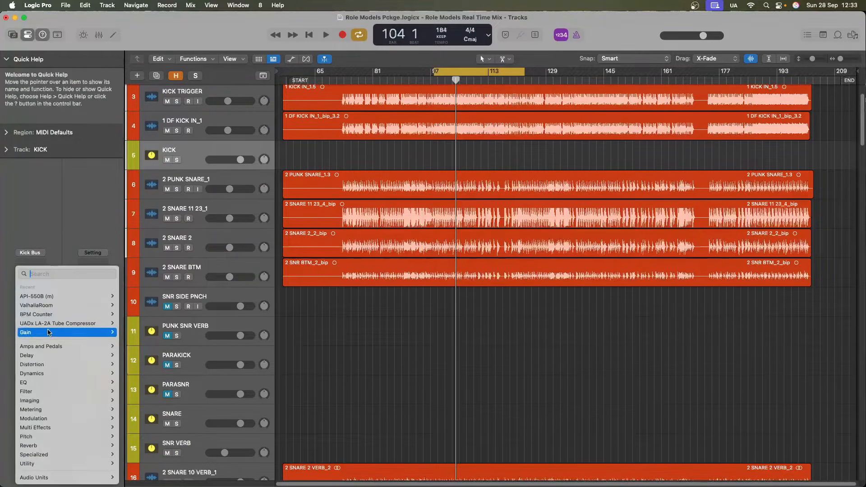
pyautogui.click(126, 299)
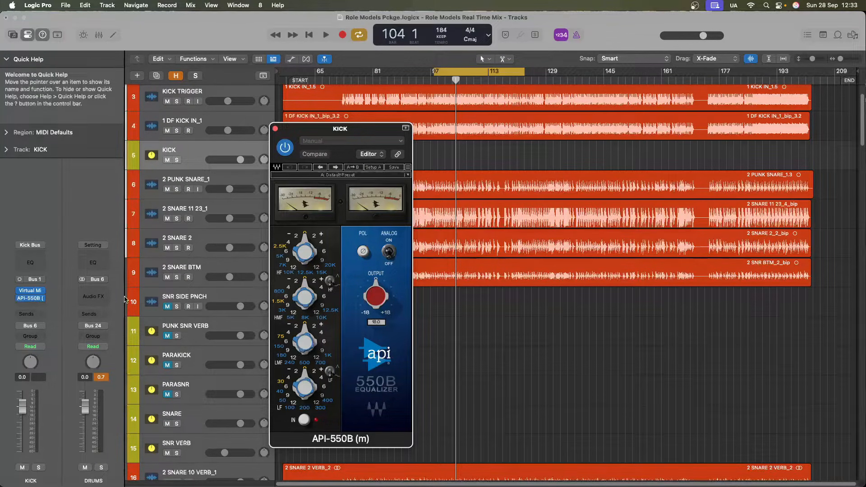
pyautogui.press('space')
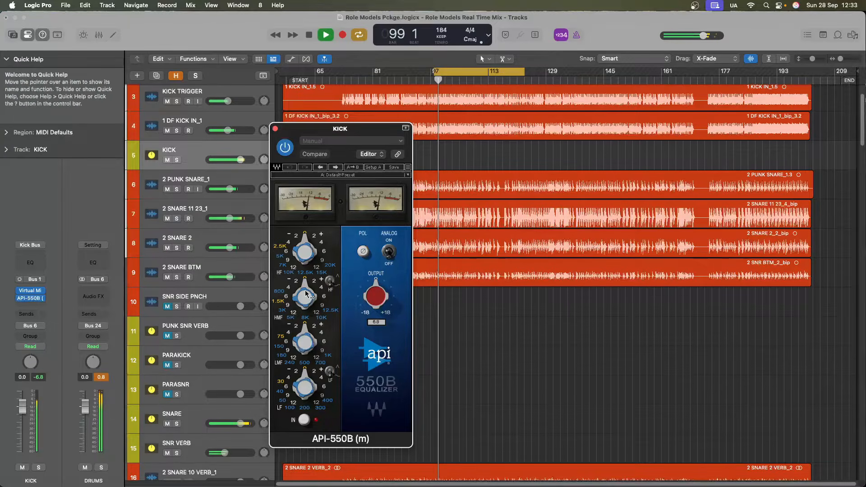
pyautogui.click(315, 236)
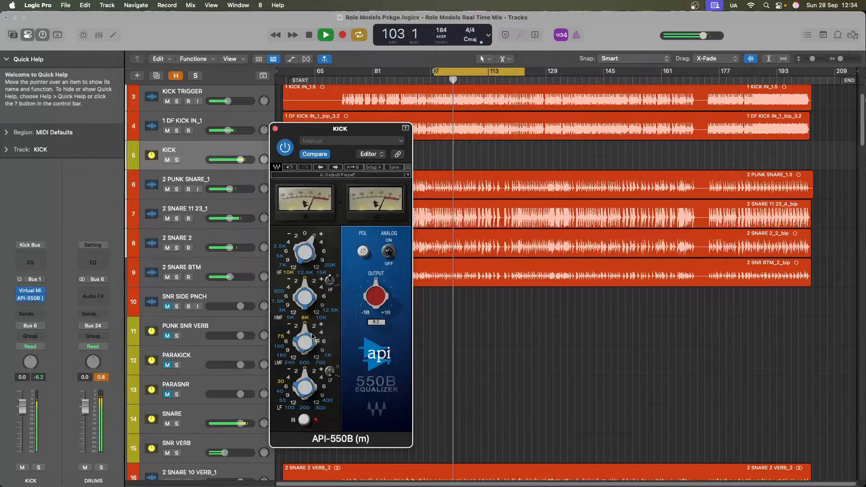
pyautogui.press('space')
pyautogui.click(43, 298)
pyautogui.click(64, 271)
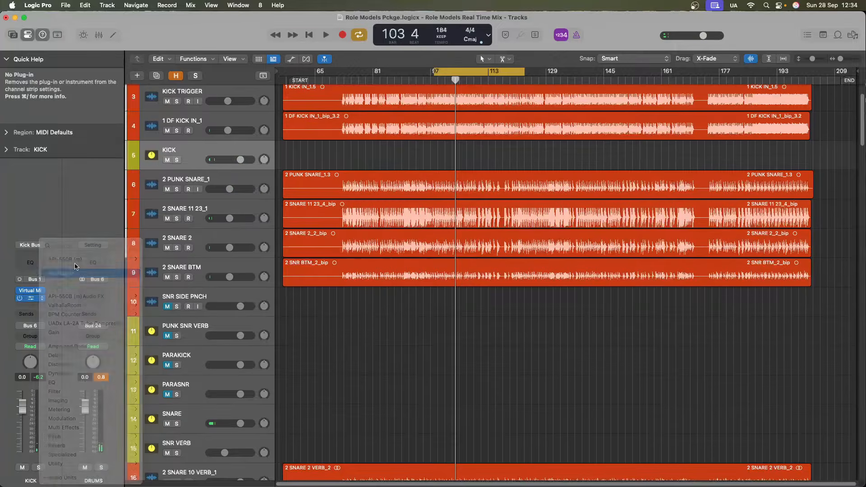
# - Solo the KICK bus, insert FabFilter Pro-Q 3 on it and start playback
pyautogui.click(177, 161)
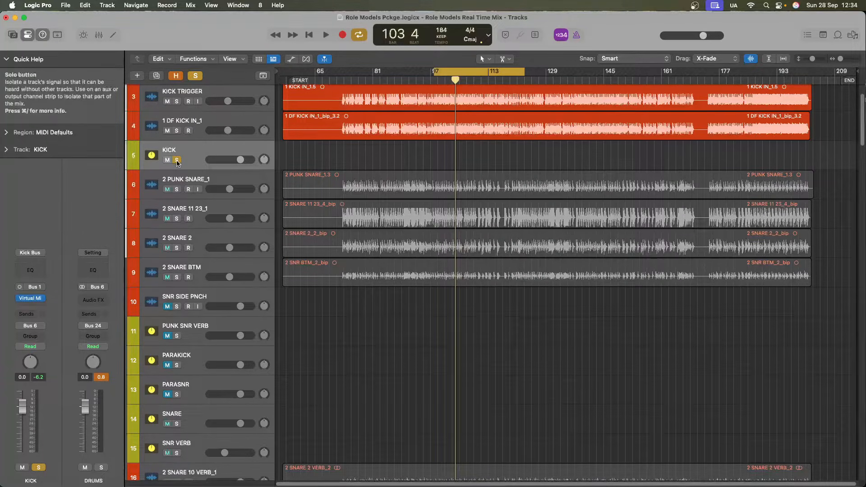
pyautogui.click(30, 307)
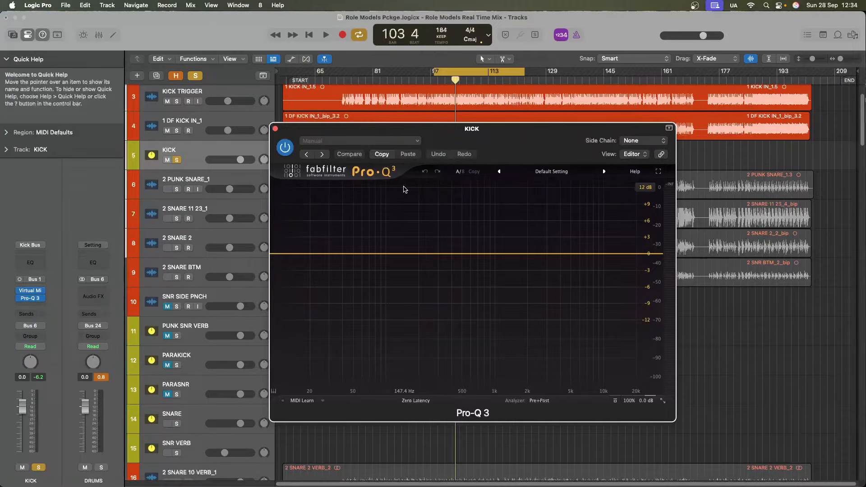
pyautogui.press('space')
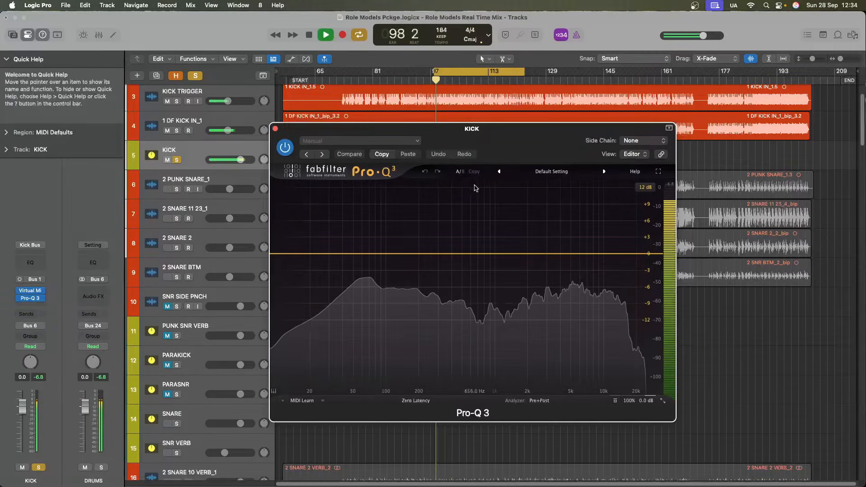
# - Add a narrow bell boost in Pro-Q 3 at about 3.05 kHz with +11.3 dB gain and a Q of 7.146
pyautogui.moveTo(507, 253); pyautogui.dragTo(551, 222)
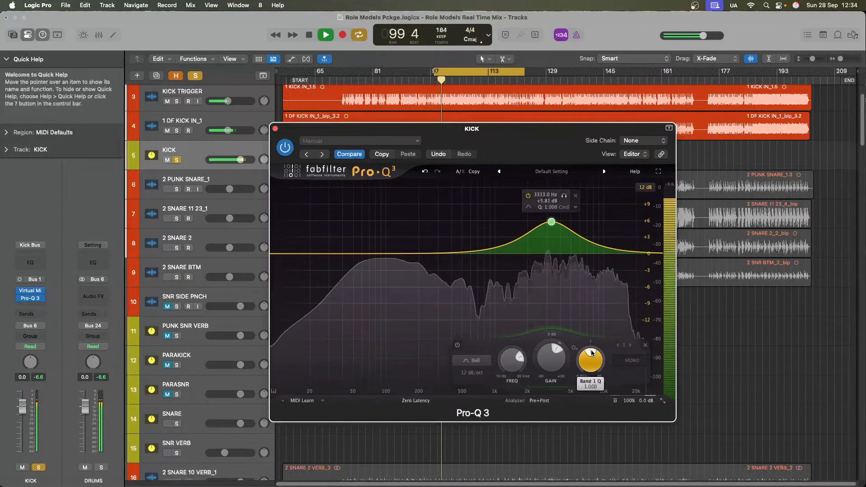
pyautogui.moveTo(592, 354); pyautogui.dragTo(602, 364)
pyautogui.moveTo(551, 222); pyautogui.dragTo(548, 191)
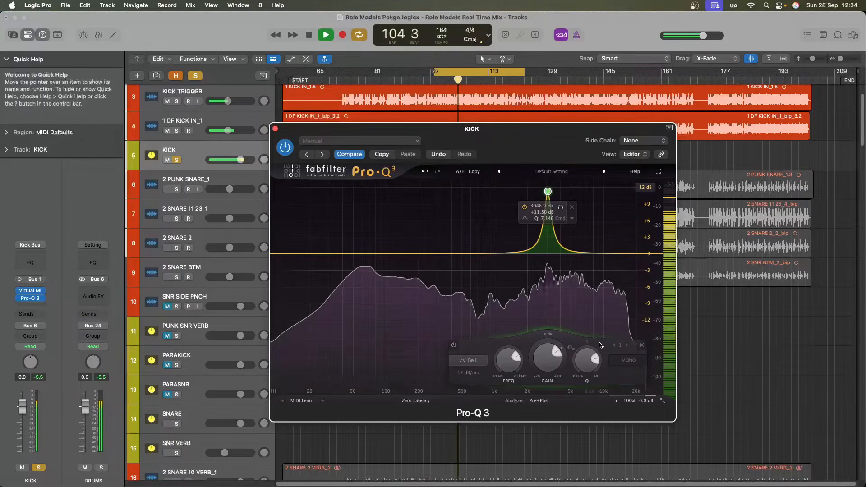
# - Narrow the Pro-Q 3 bell to a Q of 13.18, move it to 2961 Hz and cut it to -3.67 dB
pyautogui.moveTo(594, 360); pyautogui.dragTo(597, 358)
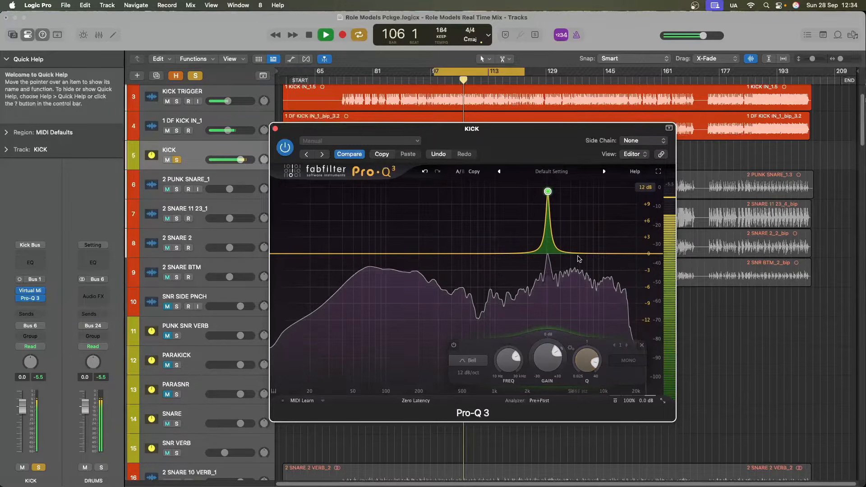
pyautogui.moveTo(548, 192); pyautogui.dragTo(547, 189)
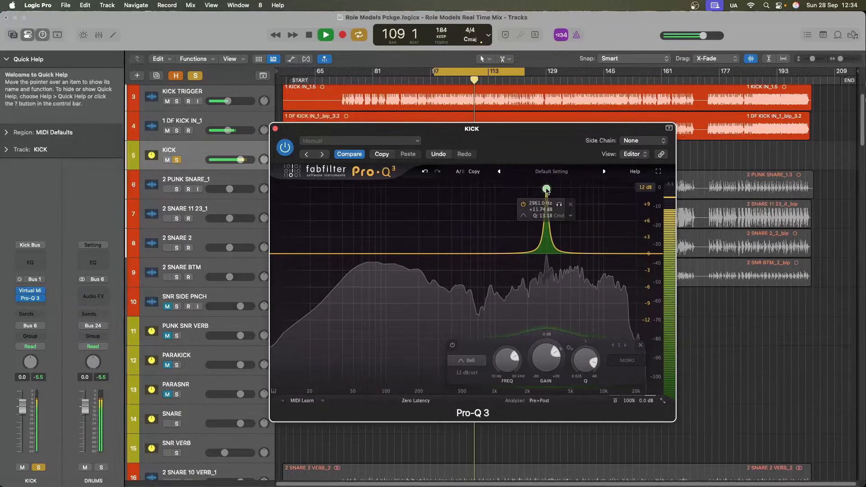
pyautogui.moveTo(543, 353); pyautogui.dragTo(542, 413)
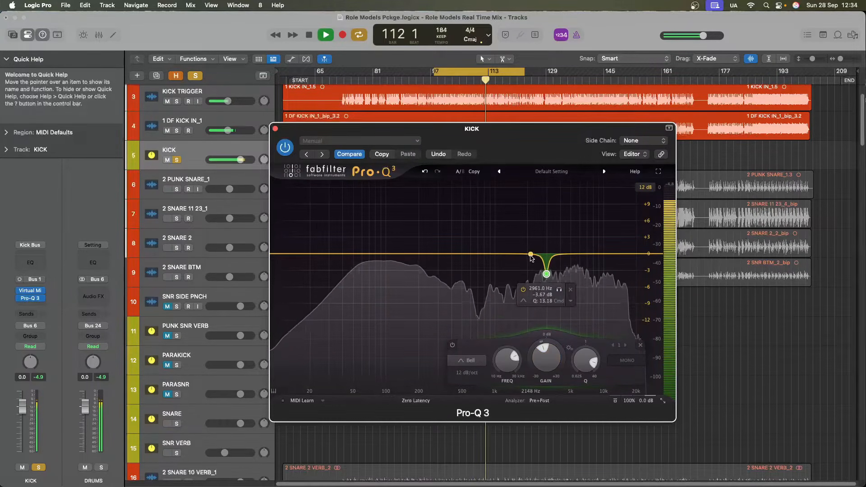
# - Add a second narrow bell cut at about 1843 Hz with -2.13 dB gain and a Q of 11.90, and close Pro-Q 3
pyautogui.moveTo(535, 253); pyautogui.dragTo(530, 224)
pyautogui.moveTo(573, 356); pyautogui.dragTo(573, 329)
pyautogui.moveTo(531, 225); pyautogui.dragTo(524, 266)
pyautogui.press('space')
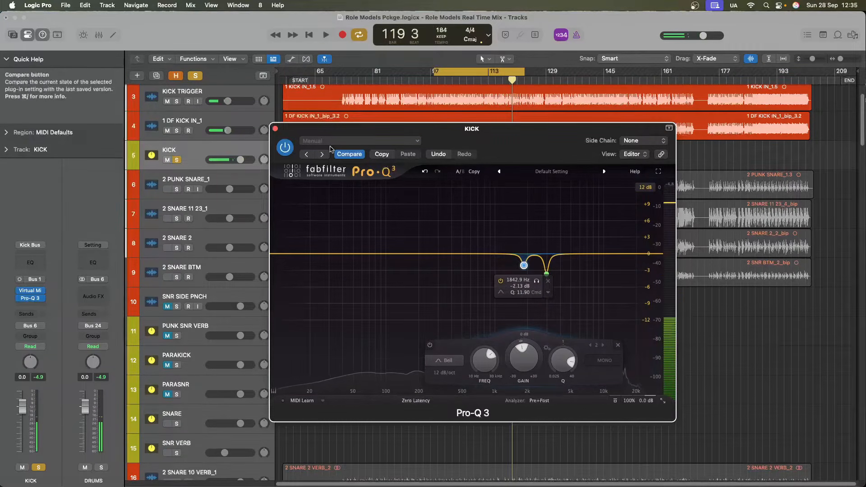
pyautogui.click(275, 129)
# - Lower the KICK TRIGGER track volume to -15.6 dB, checking the level during playback
pyautogui.scroll(3, 220, 202)
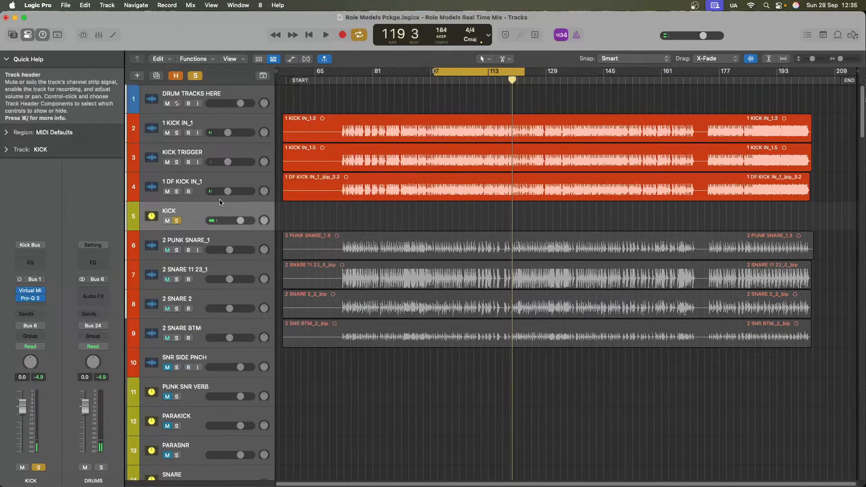
pyautogui.click(221, 153)
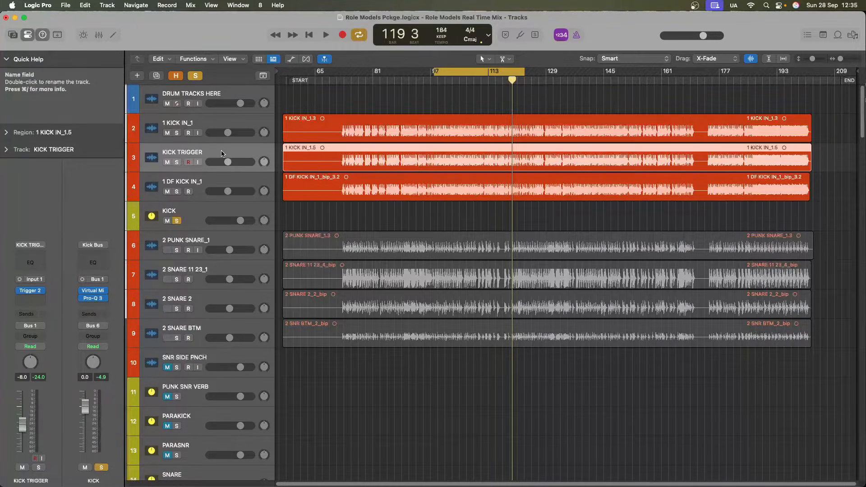
pyautogui.moveTo(228, 162)
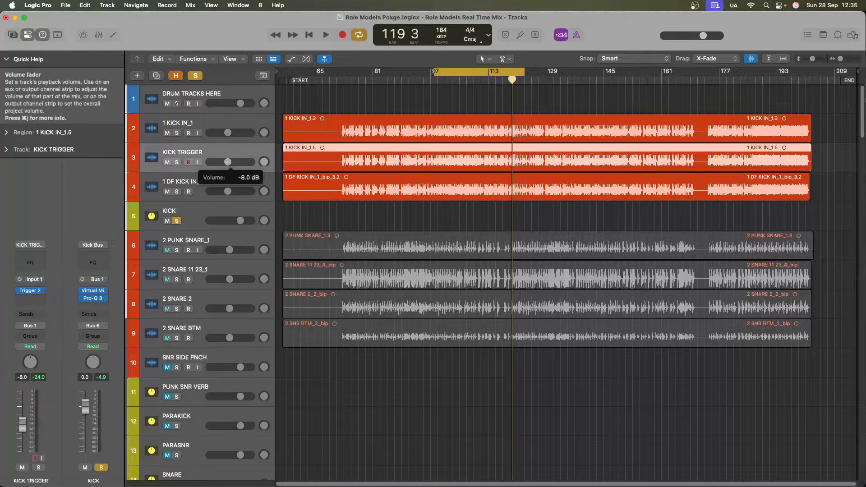
pyautogui.moveTo(228, 161); pyautogui.dragTo(219, 162)
pyautogui.press('space')
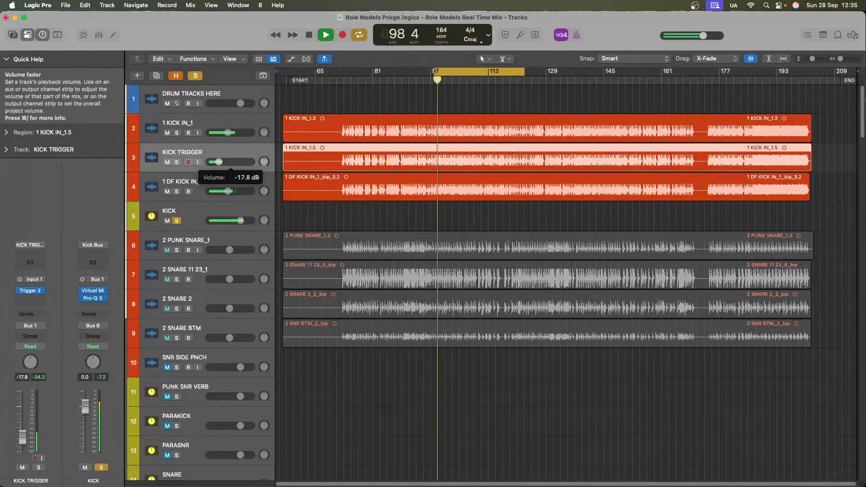
pyautogui.moveTo(219, 162); pyautogui.dragTo(222, 163)
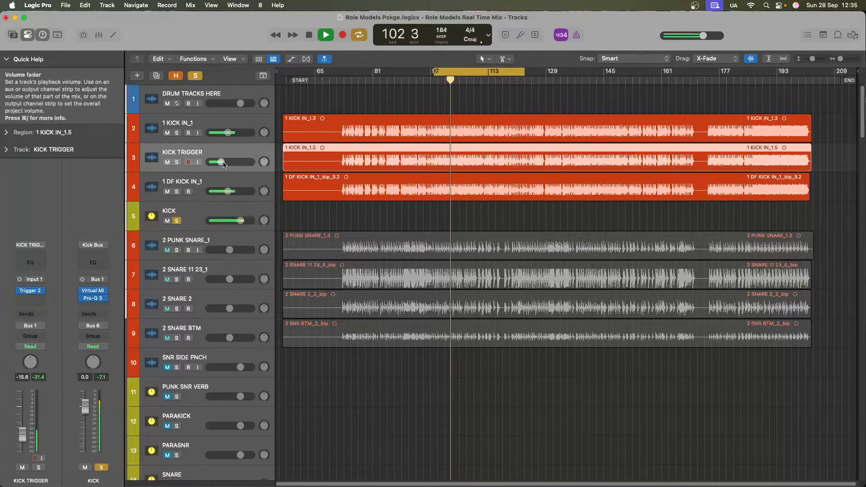
pyautogui.press('space')
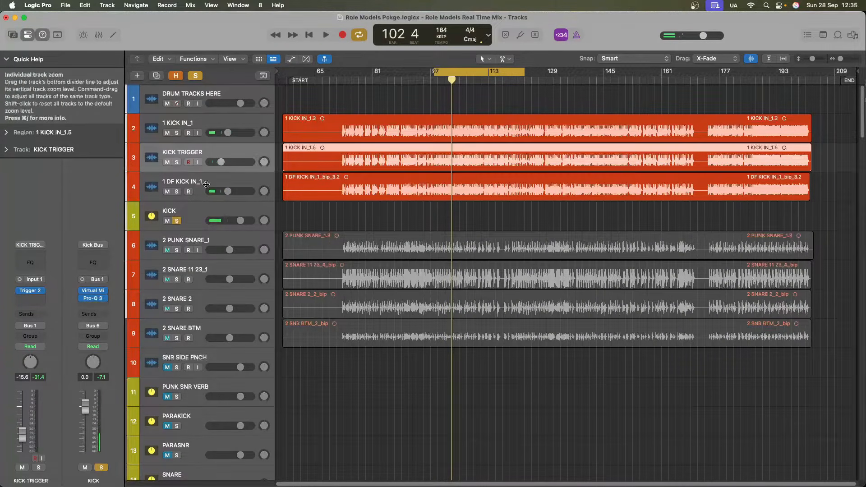
# - Insert the mono Waves SSLChannel plug-in on the KICK bus after Pro-Q 3
pyautogui.click(197, 213)
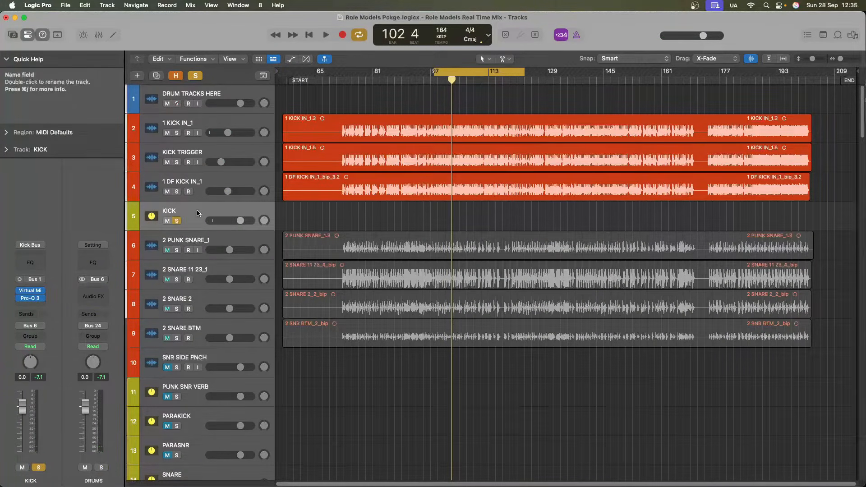
pyautogui.click(30, 305)
pyautogui.moveTo(54, 477)
pyautogui.moveTo(135, 468)
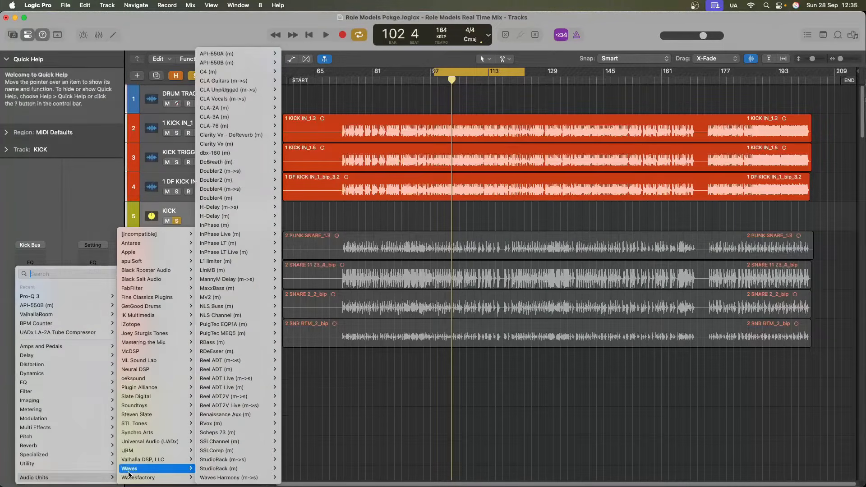
pyautogui.moveTo(255, 432)
pyautogui.click(290, 441)
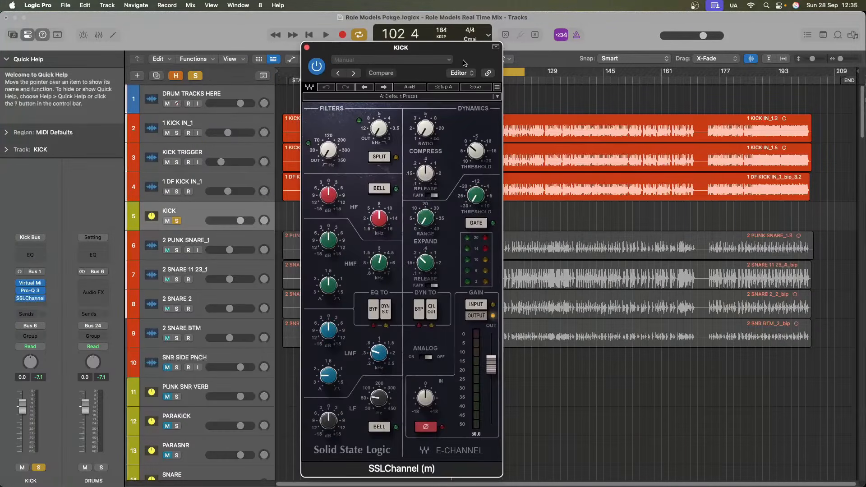
# - Engage the SSLChannel high-pass filter and adjust the HMF frequency and Q while the soloed KICK bus plays
pyautogui.press('space')
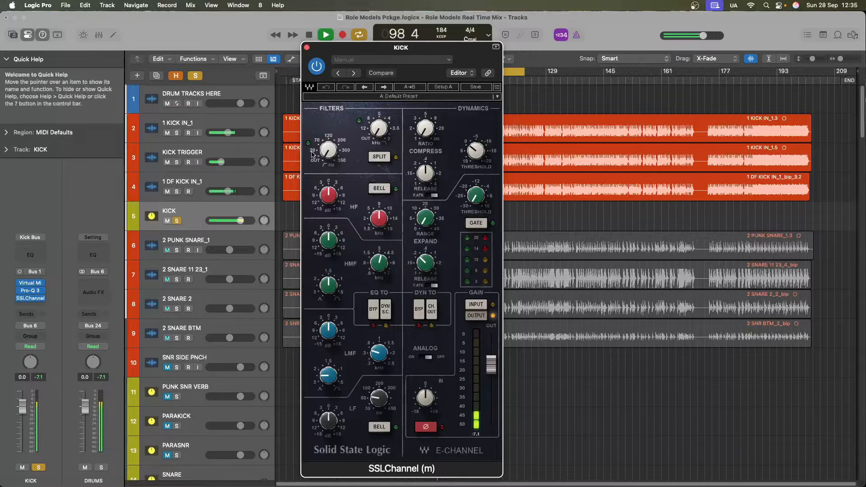
pyautogui.moveTo(325, 156); pyautogui.dragTo(330, 146)
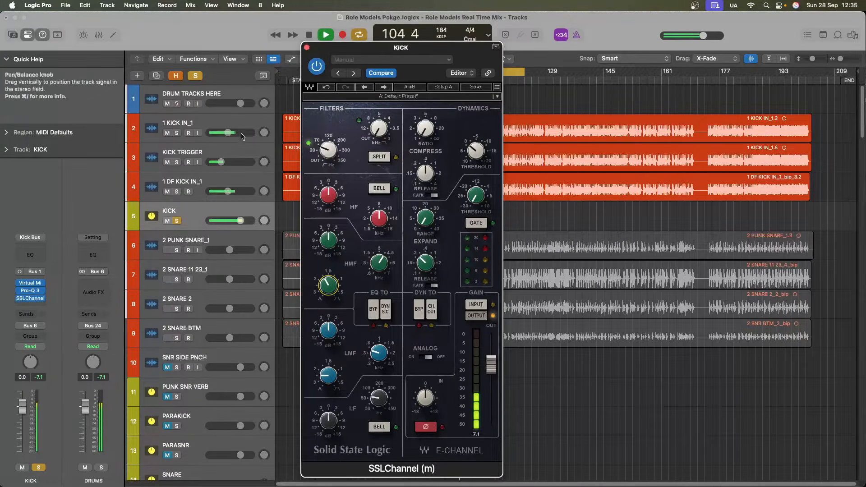
pyautogui.press('space')
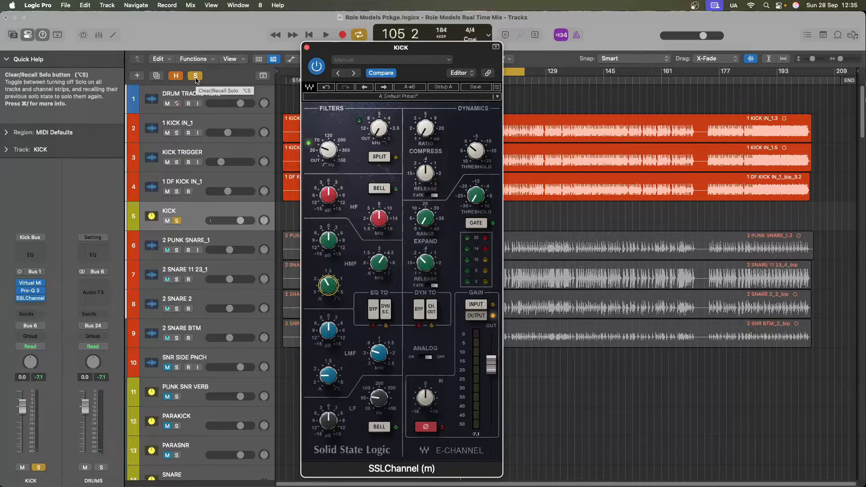
# - Clear all solos, play the full drums and boost the SSLChannel's HMF gain on the kick
pyautogui.click(195, 77)
pyautogui.press('space')
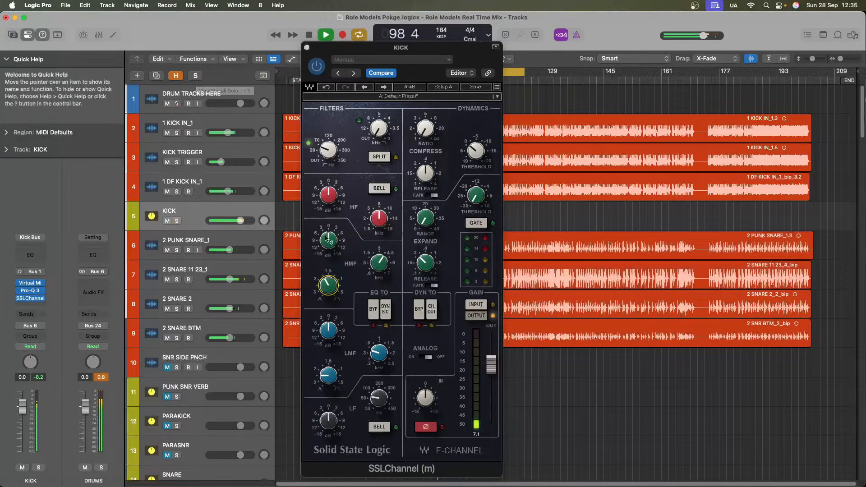
pyautogui.moveTo(328, 238)
pyautogui.mouseDown()
pyautogui.moveTo(339, 199)
pyautogui.moveTo(331, 242)
pyautogui.mouseUp()
pyautogui.moveTo(332, 291); pyautogui.dragTo(328, 297)
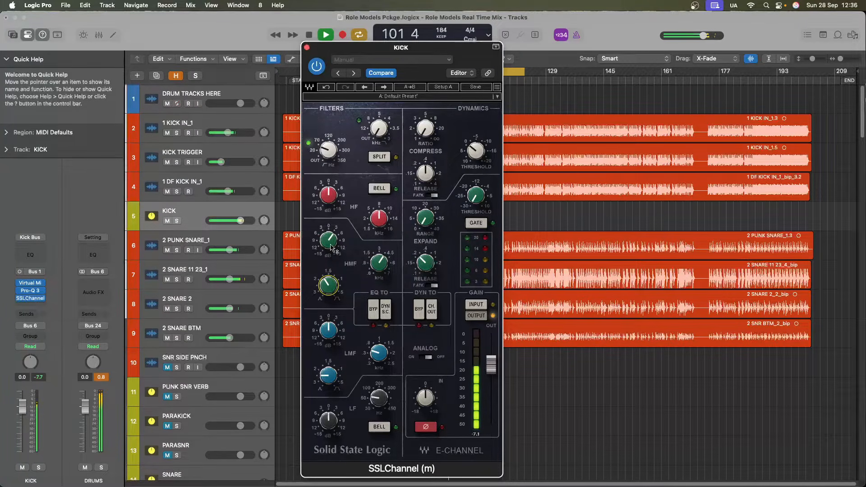
pyautogui.moveTo(333, 249); pyautogui.dragTo(336, 259)
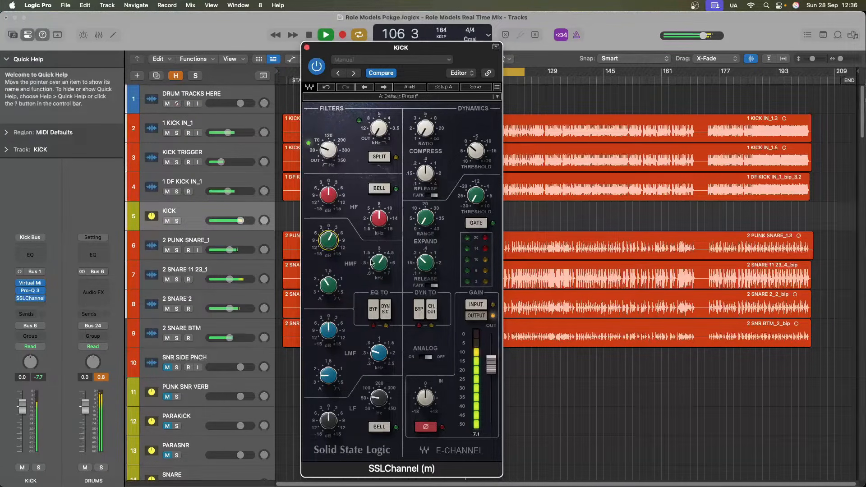
# - Switch the SSLChannel's HF band to bell mode and boost its gain
pyautogui.click(379, 189)
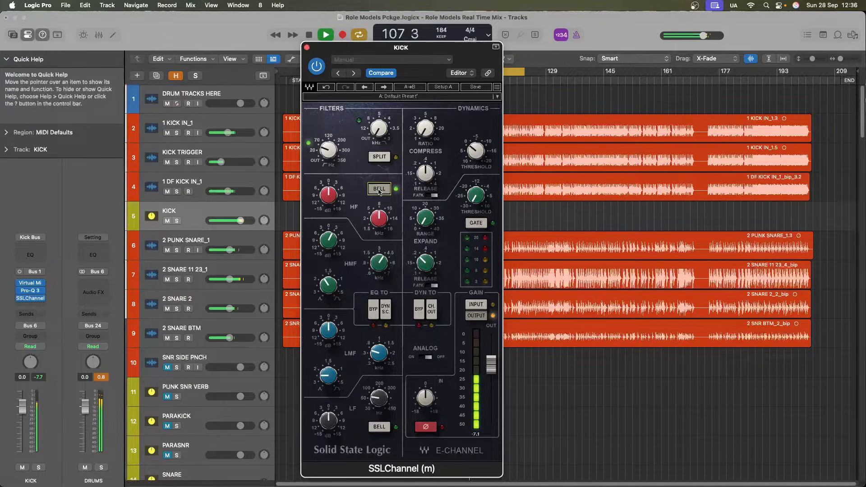
pyautogui.click(338, 199)
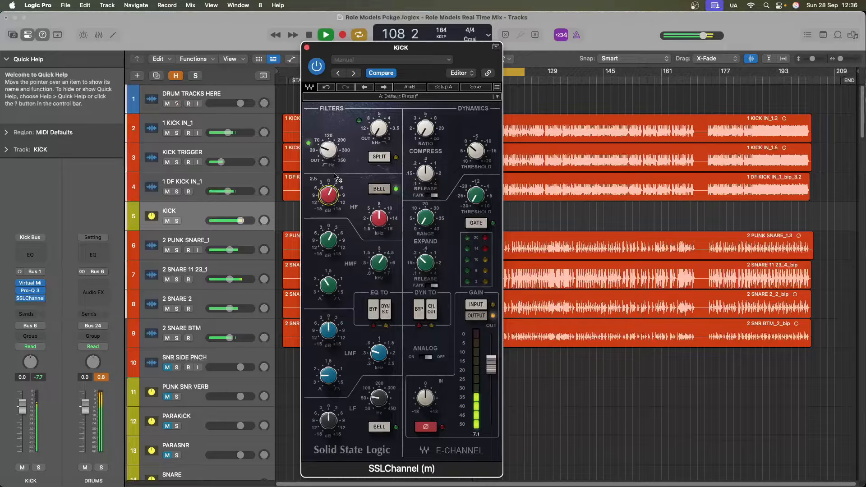
pyautogui.click(377, 227)
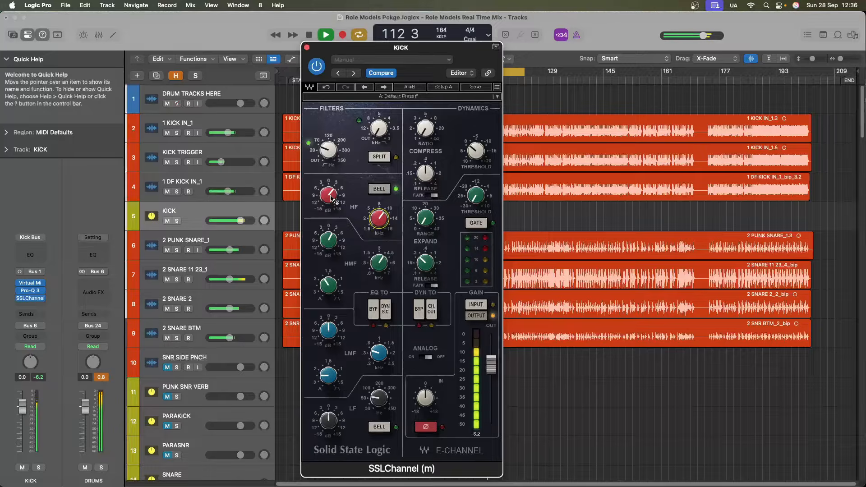
pyautogui.moveTo(332, 198); pyautogui.dragTo(392, 260)
# - Sweep the HF band frequency during playback and settle it at about 6.12 kHz
pyautogui.moveTo(377, 219); pyautogui.dragTo(380, 219)
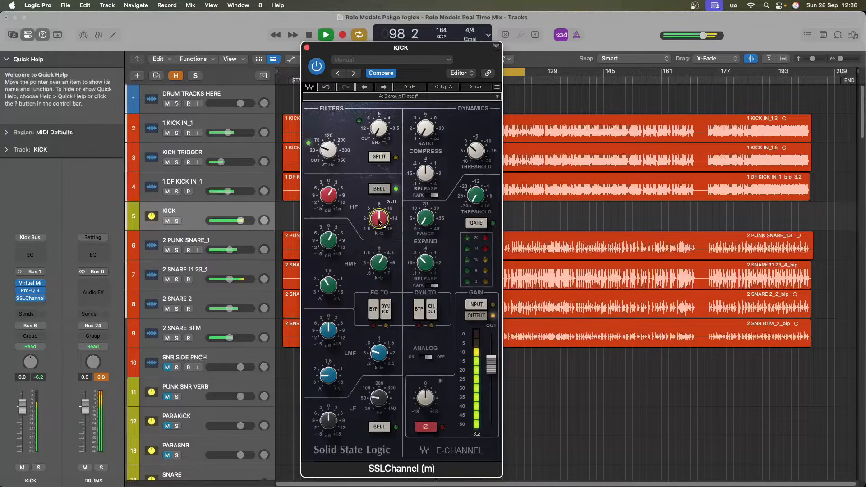
pyautogui.moveTo(381, 229); pyautogui.dragTo(381, 232)
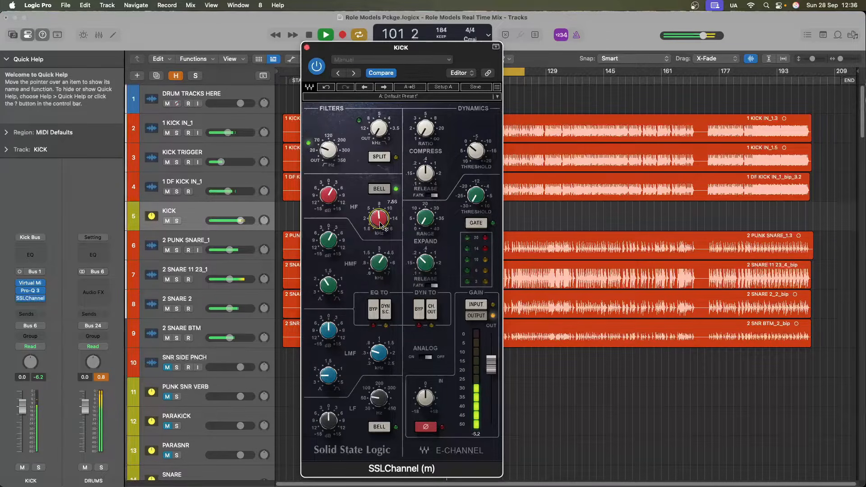
pyautogui.moveTo(381, 225); pyautogui.dragTo(406, 187)
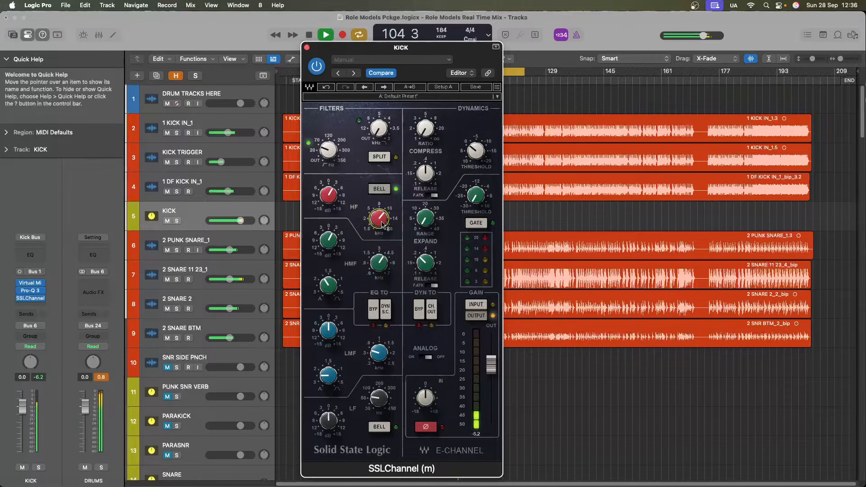
pyautogui.moveTo(385, 220); pyautogui.dragTo(383, 224)
pyautogui.moveTo(383, 253); pyautogui.dragTo(383, 224)
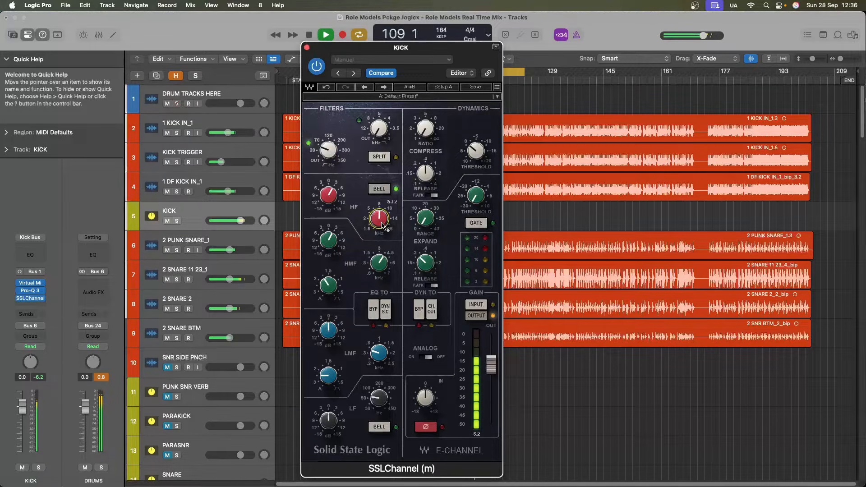
pyautogui.moveTo(382, 225); pyautogui.dragTo(382, 225)
# - Switch the SSLChannel's LF band to bell mode, tune it to about 60 Hz and apply a moderate gain boost
pyautogui.click(383, 427)
pyautogui.moveTo(383, 401)
pyautogui.mouseDown()
pyautogui.moveTo(384, 369)
pyautogui.moveTo(381, 386)
pyautogui.mouseUp()
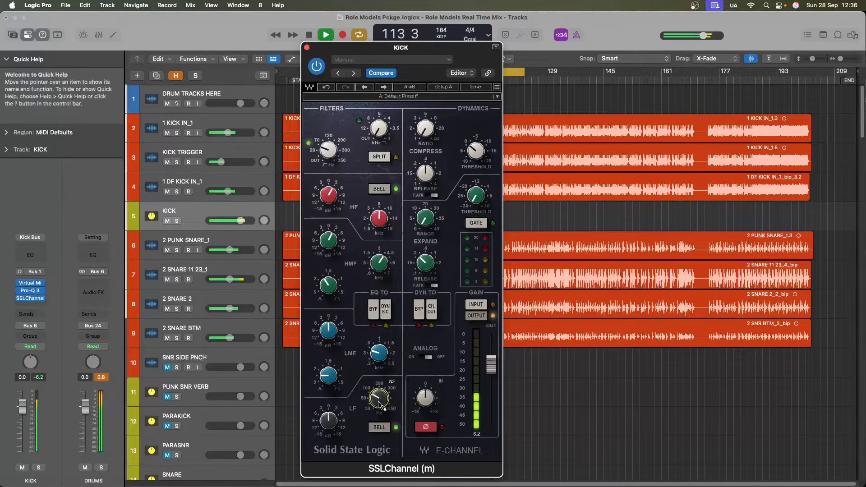
pyautogui.moveTo(331, 422); pyautogui.dragTo(379, 404)
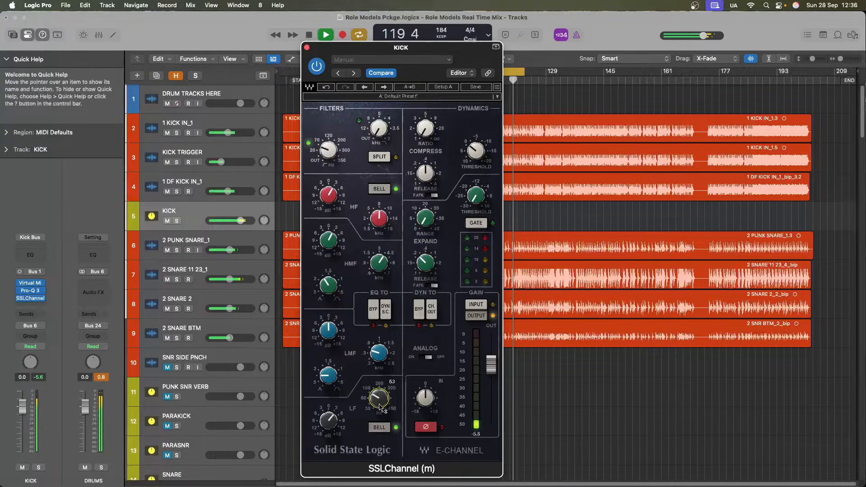
pyautogui.moveTo(329, 420); pyautogui.dragTo(330, 407)
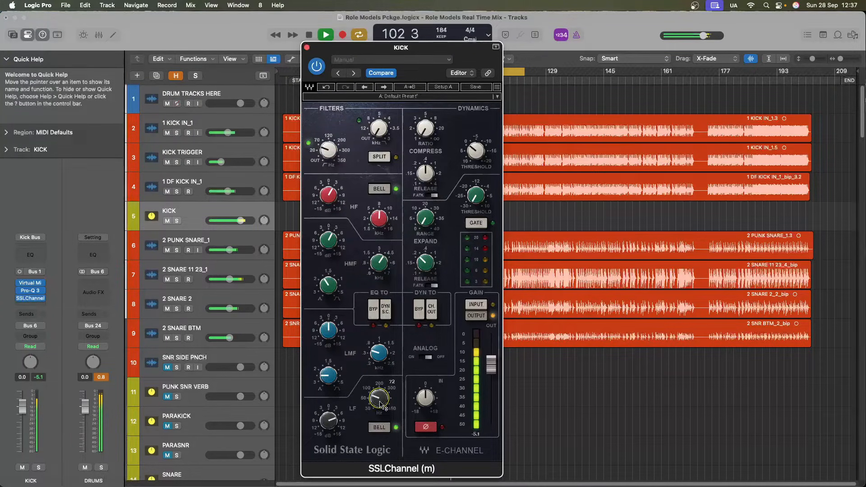
pyautogui.moveTo(381, 403); pyautogui.dragTo(379, 396)
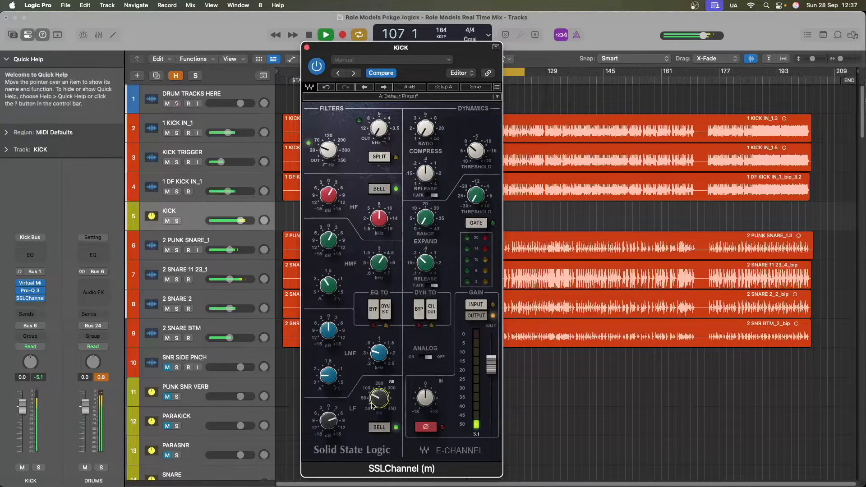
pyautogui.moveTo(335, 423)
pyautogui.mouseDown()
pyautogui.moveTo(339, 458)
pyautogui.moveTo(334, 429)
pyautogui.mouseUp()
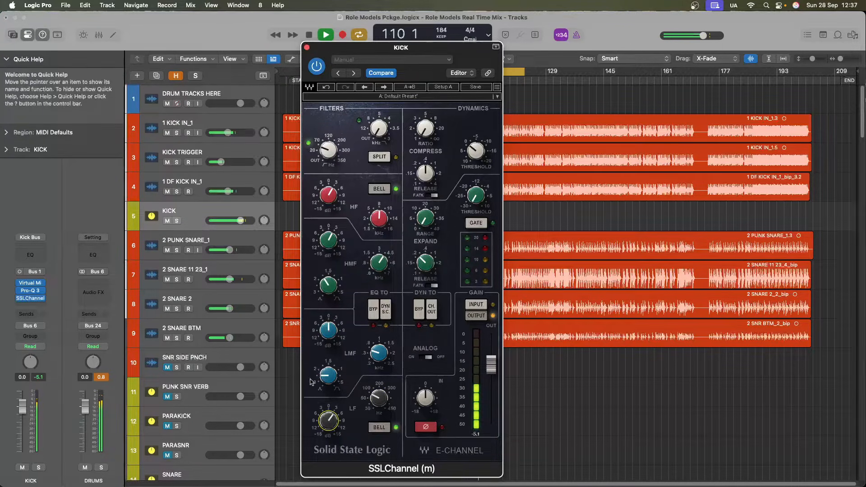
# - Solo the KICK bus, stop playback and check the SSLChannel's HMF frequency and Q values
pyautogui.click(178, 220)
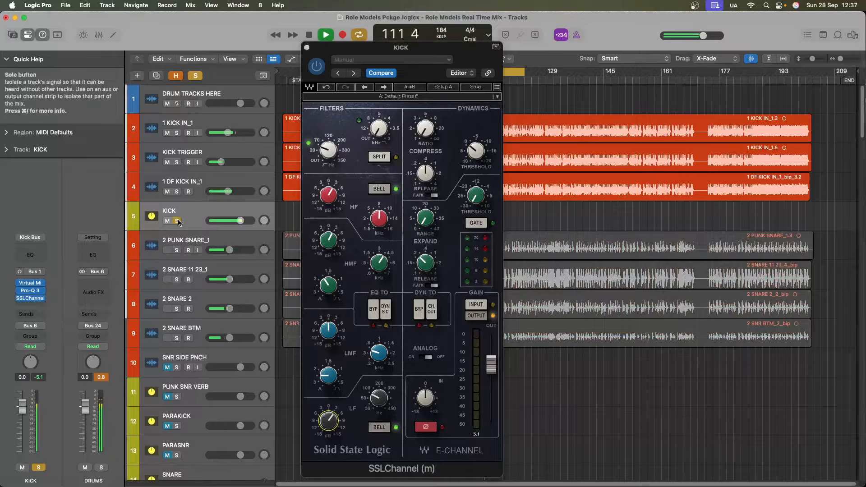
pyautogui.press('space')
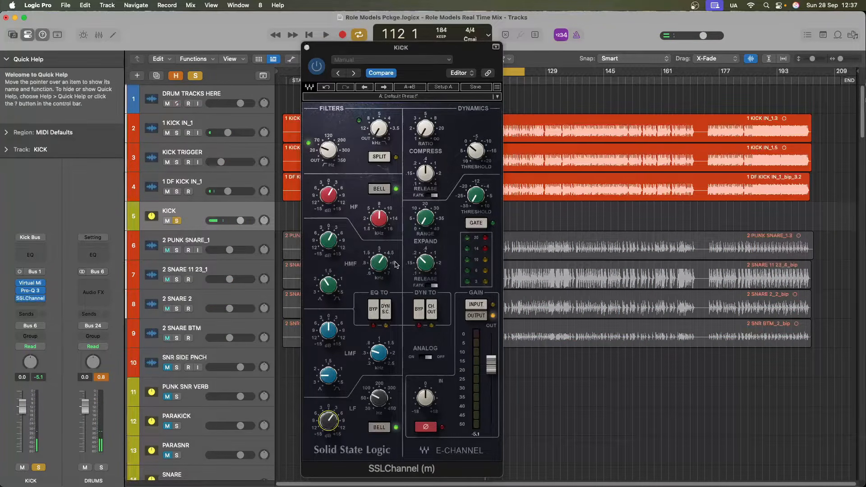
pyautogui.click(382, 266)
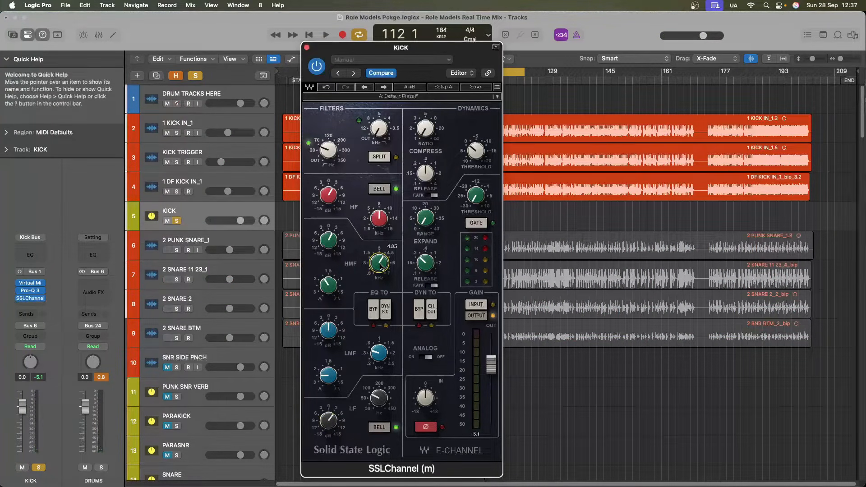
pyautogui.click(325, 292)
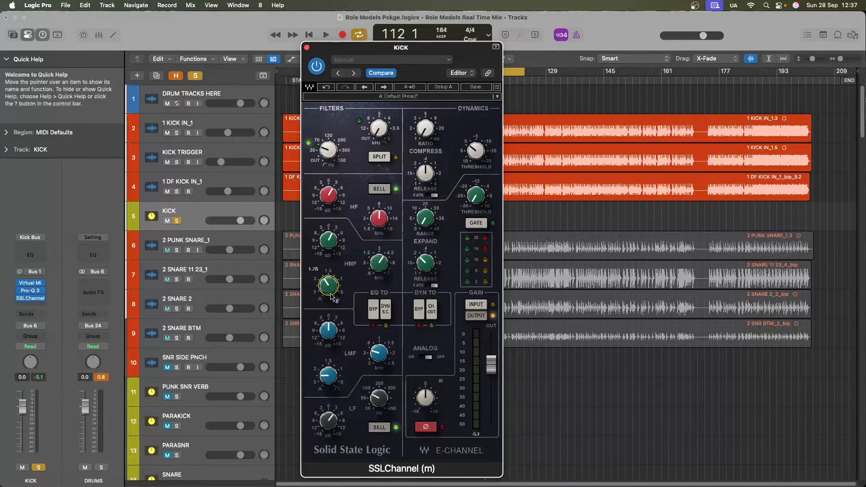
# - Check the HMF and HF gains, clear the KICK solo and audition the HF band at a higher frequency with a 7.5 dB boost
pyautogui.click(332, 247)
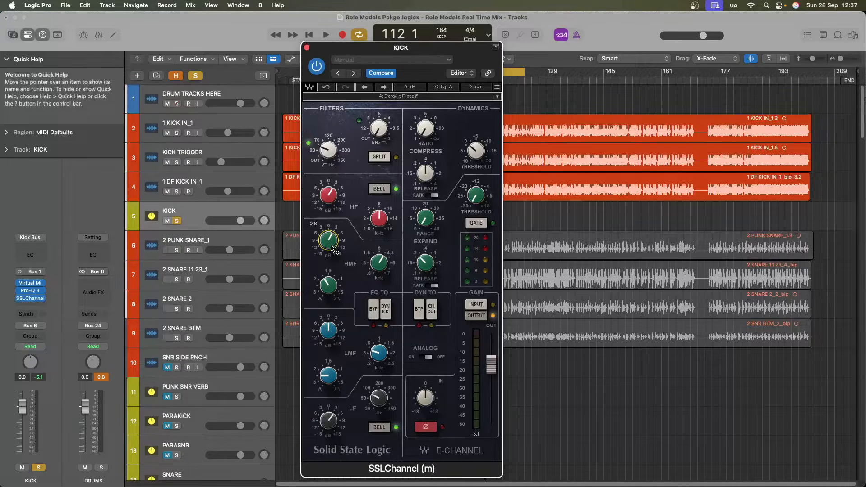
pyautogui.click(330, 197)
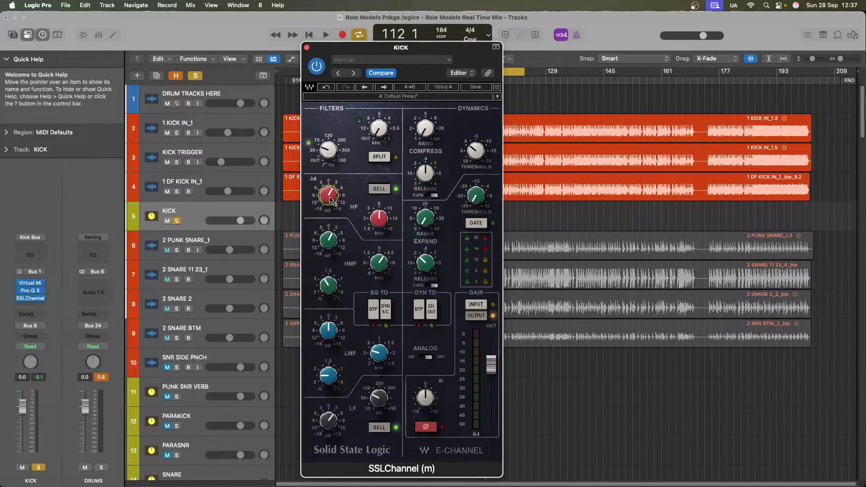
pyautogui.press('space')
pyautogui.click(379, 218)
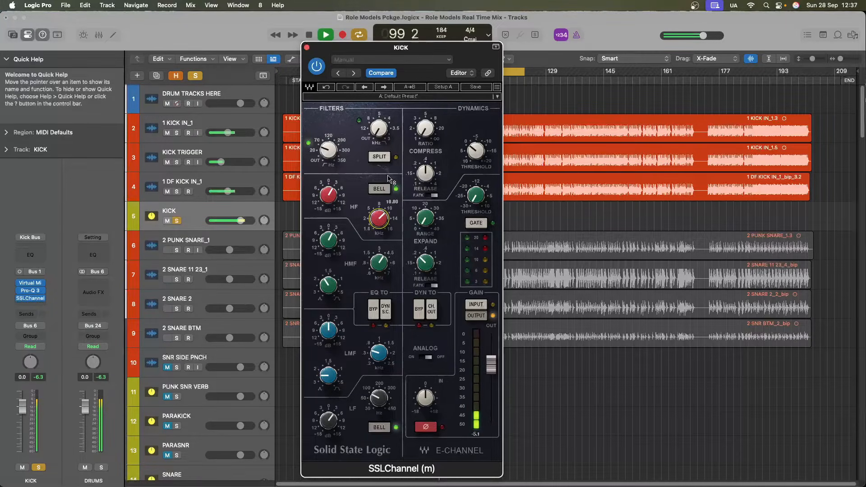
pyautogui.press('space')
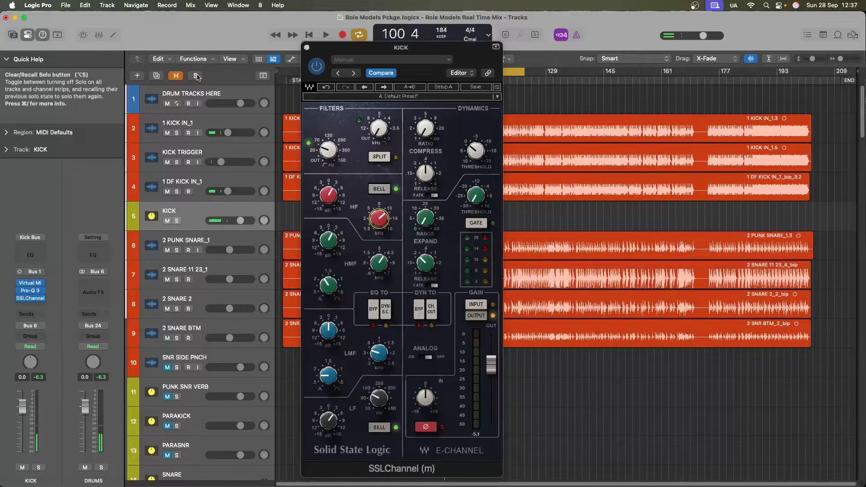
pyautogui.press('space')
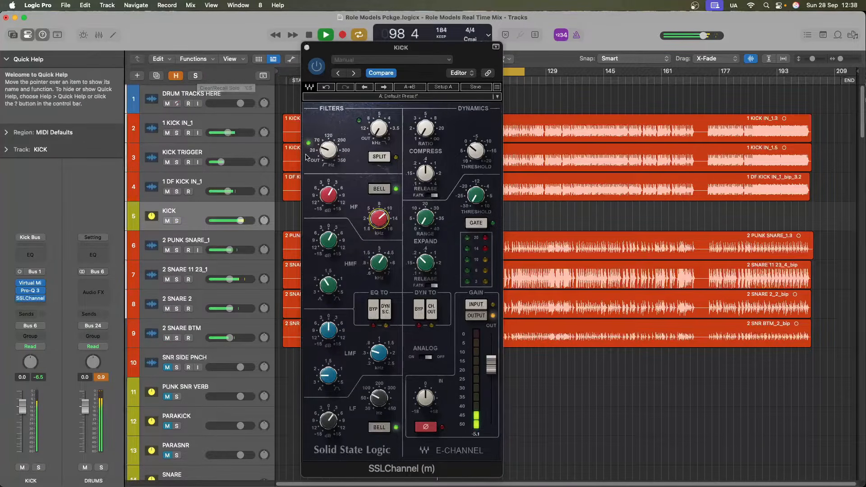
pyautogui.moveTo(334, 204); pyautogui.dragTo(334, 156)
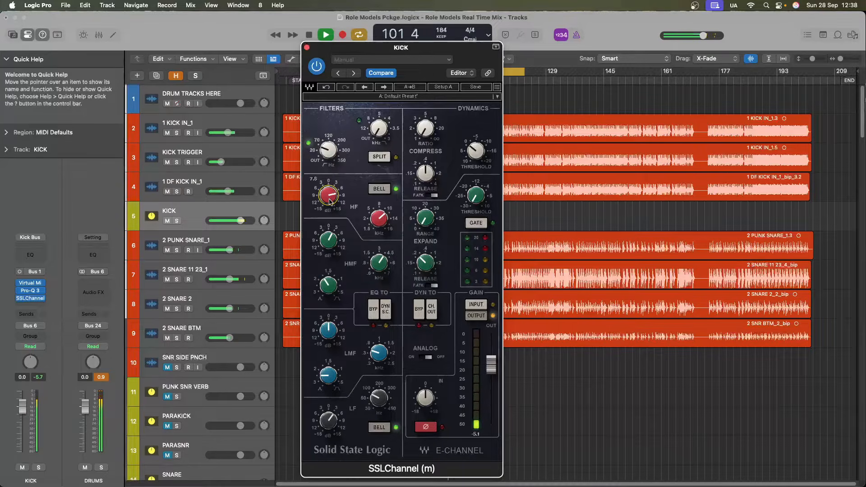
pyautogui.press('space')
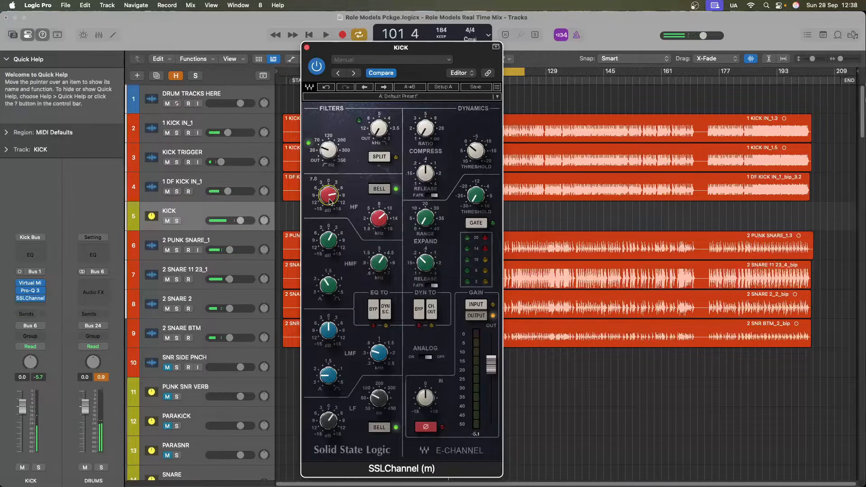
# - Set the SSLChannel's HF frequency to 8 kHz and its gain to about 3.2 dB while listening to the mix
pyautogui.doubleClick(379, 218)
pyautogui.write('8')
pyautogui.press('Return')
pyautogui.press('space')
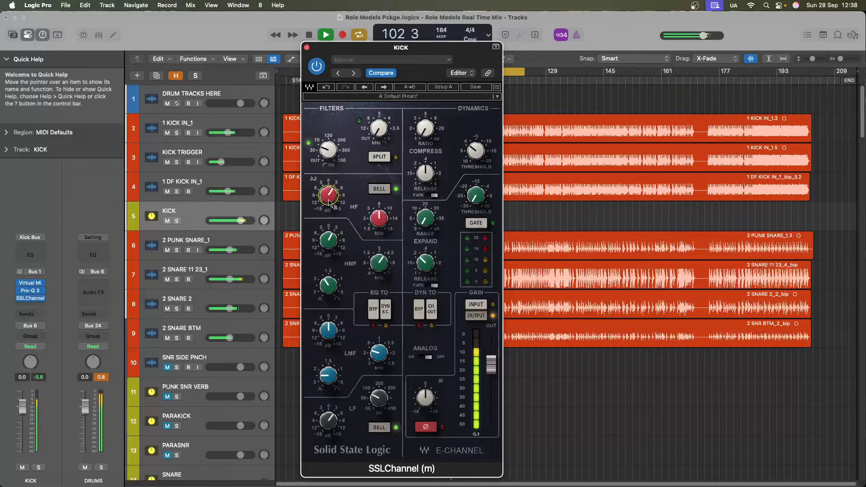
pyautogui.press('space')
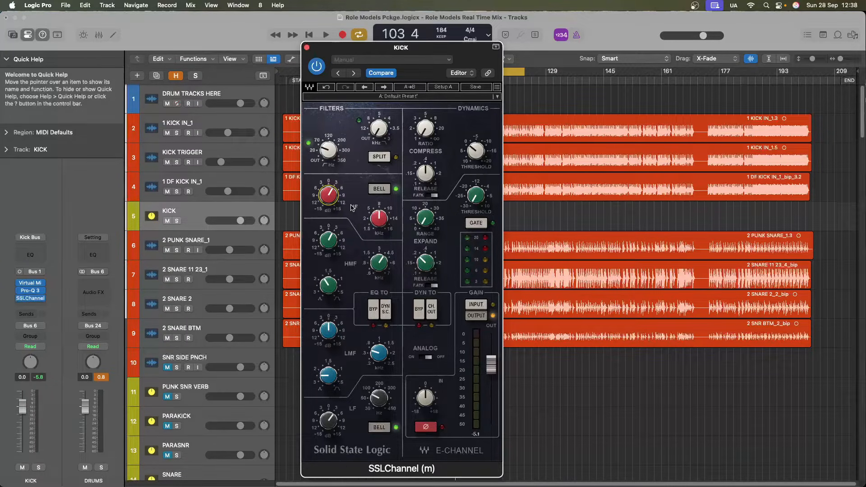
# - Boost the SSLChannel's LMF band by about 10.5 dB during playback to sweep its frequency upward and adjust its Q
pyautogui.moveTo(379, 407)
pyautogui.press('space')
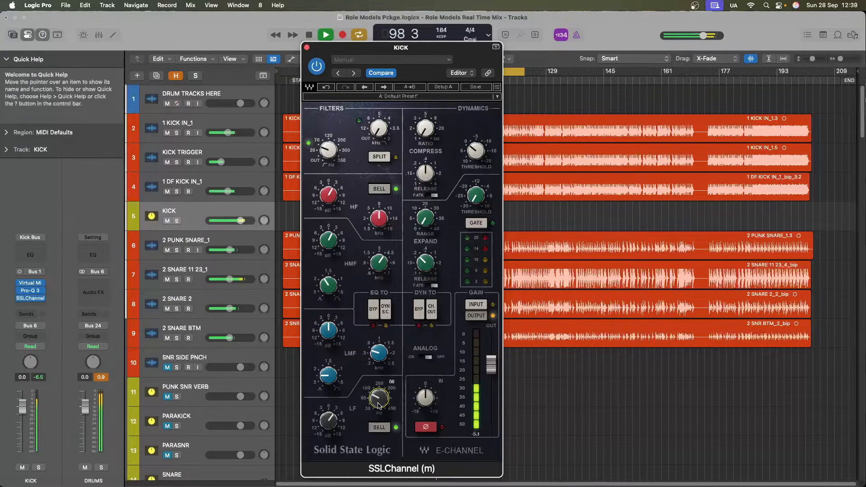
pyautogui.moveTo(378, 355); pyautogui.dragTo(344, 243)
pyautogui.moveTo(381, 366)
pyautogui.mouseDown()
pyautogui.moveTo(379, 378)
pyautogui.moveTo(381, 349)
pyautogui.moveTo(382, 357)
pyautogui.mouseUp()
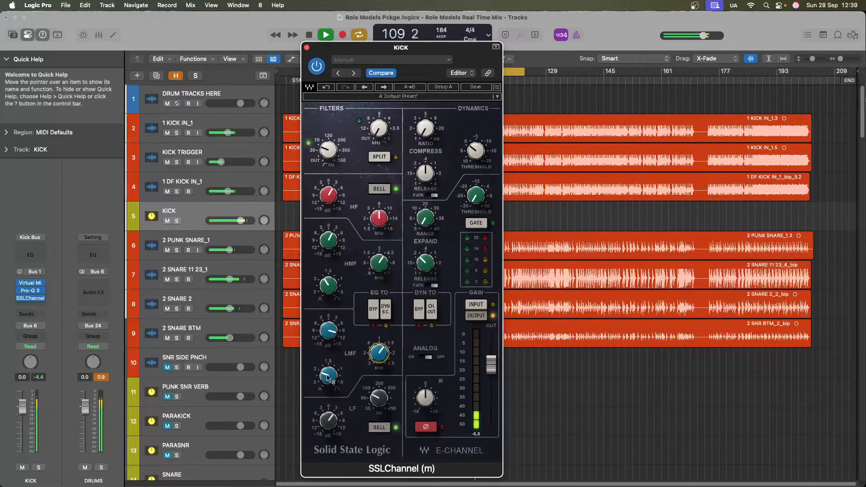
pyautogui.moveTo(327, 376); pyautogui.dragTo(327, 384)
pyautogui.moveTo(331, 341); pyautogui.dragTo(333, 339)
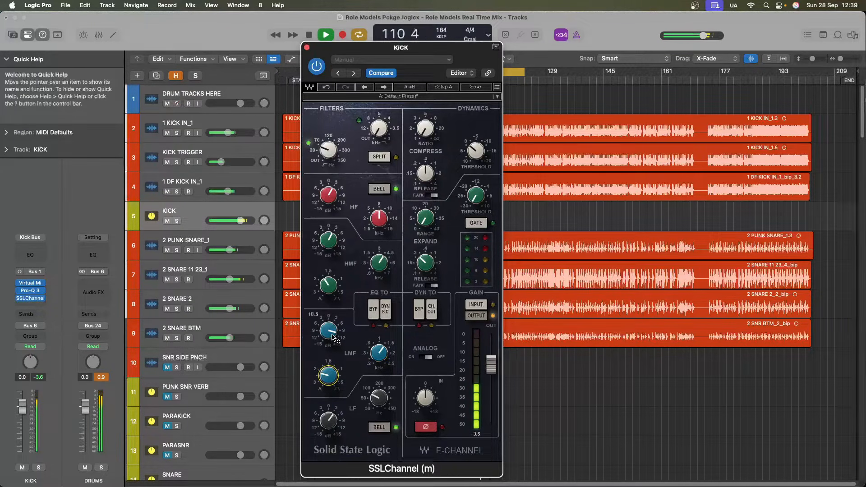
pyautogui.press('space')
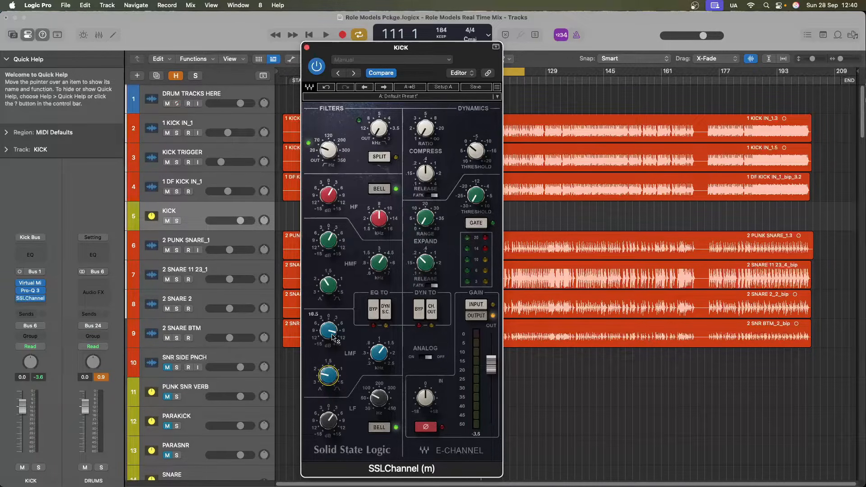
# - Reduce the SSLChannel's LMF gain to about 3.3 dB during playback
pyautogui.press('space')
pyautogui.moveTo(333, 337); pyautogui.dragTo(339, 404)
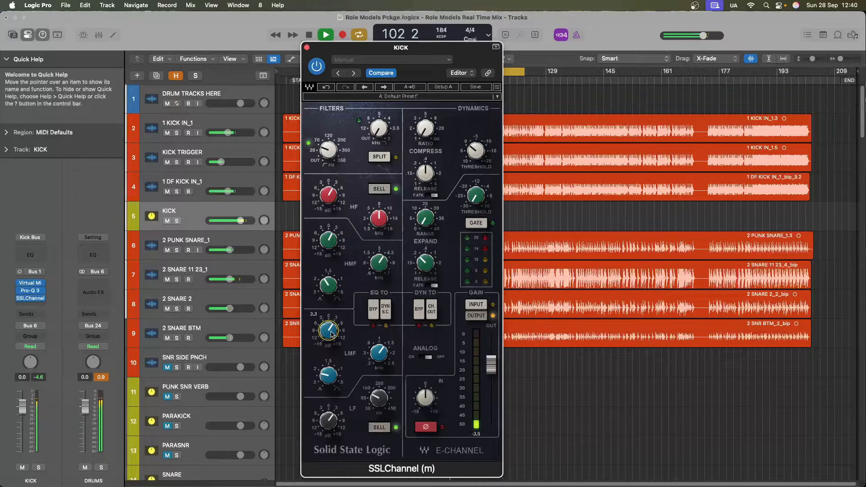
pyautogui.press('space')
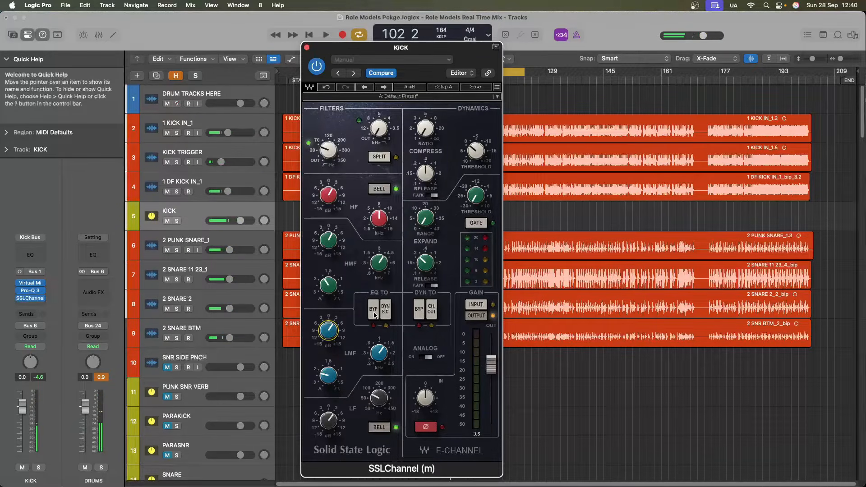
# - Compare the kick with the SSLChannel EQ bypassed and active during playback, then close the plug-in
pyautogui.press('space')
pyautogui.click(373, 311)
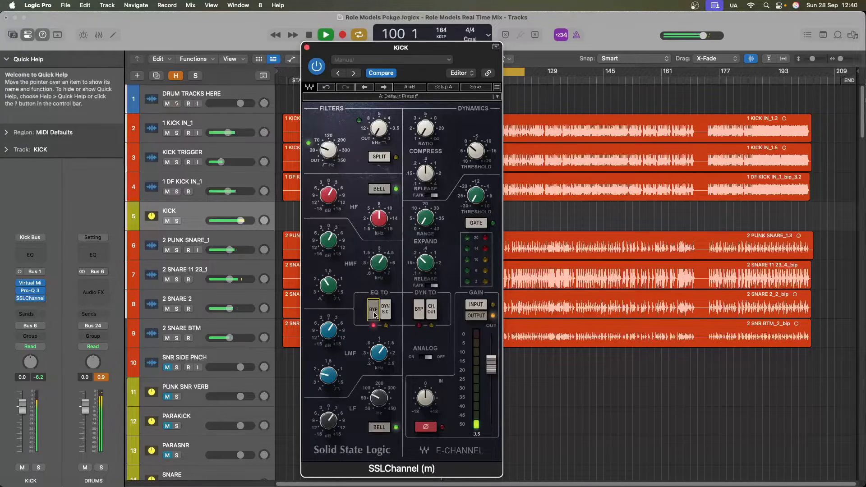
pyautogui.click(374, 311)
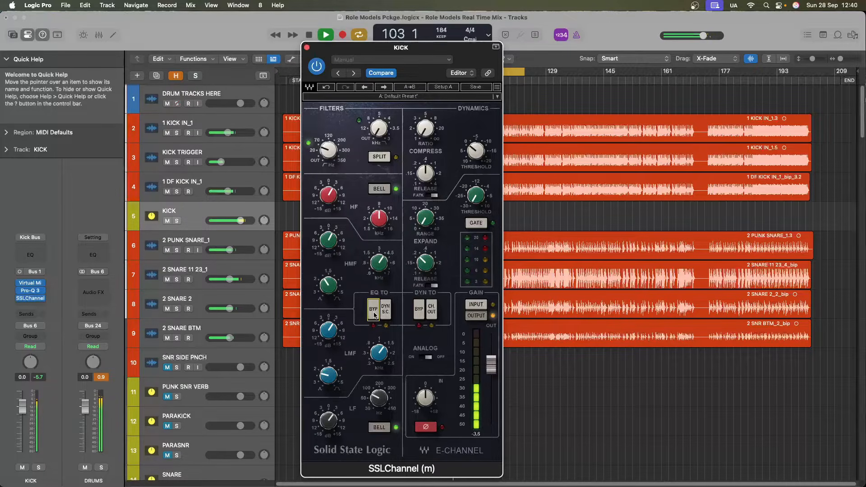
pyautogui.press('space')
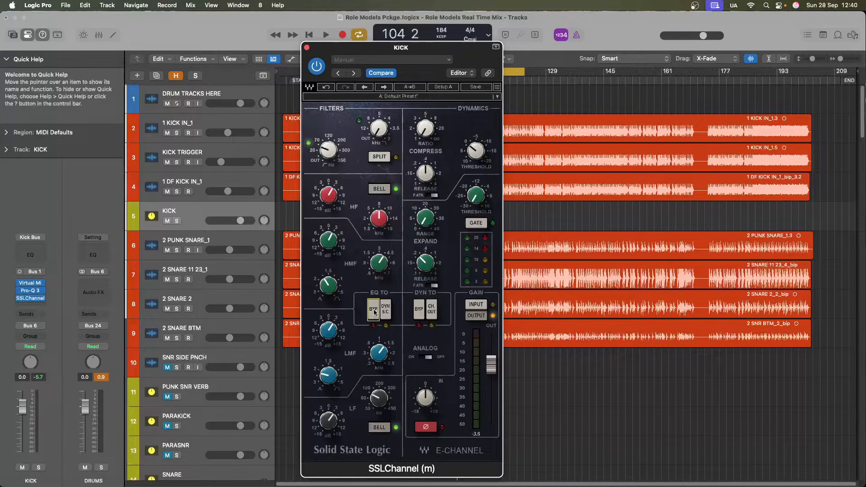
pyautogui.click(306, 48)
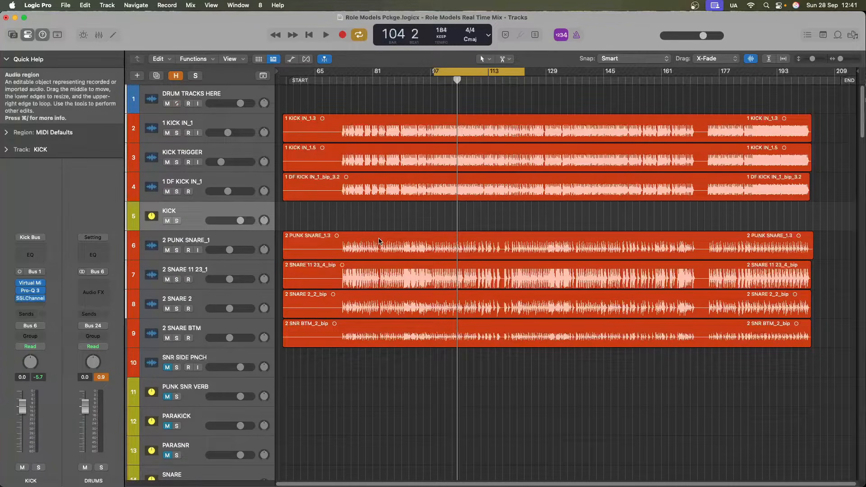
# - Select the SNARE bus and listen to the snare within the drum mix
pyautogui.scroll(-5, 379, 242)
pyautogui.press('space')
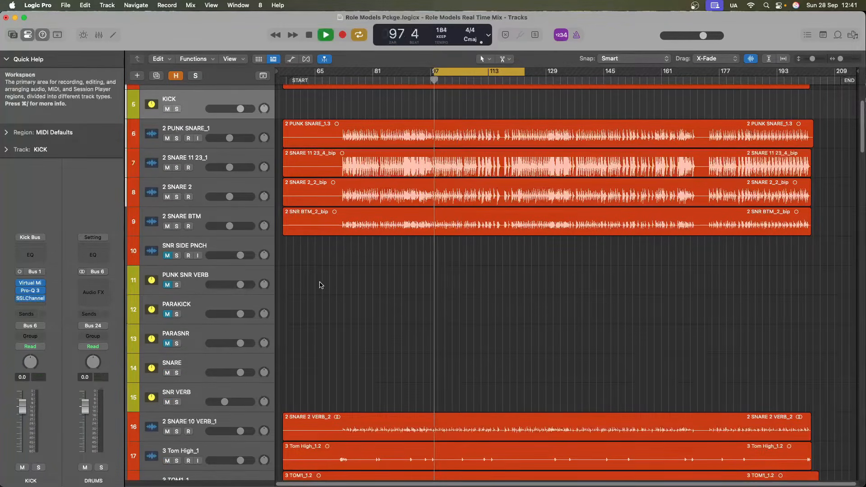
pyautogui.click(198, 366)
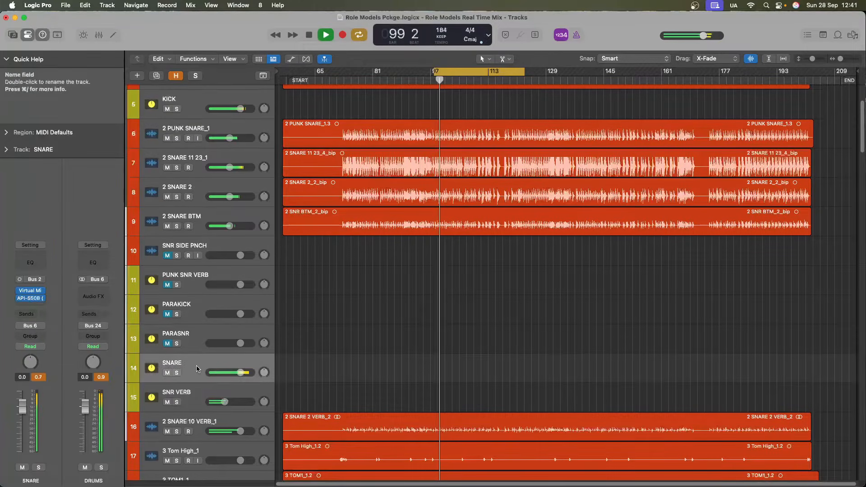
pyautogui.press('space')
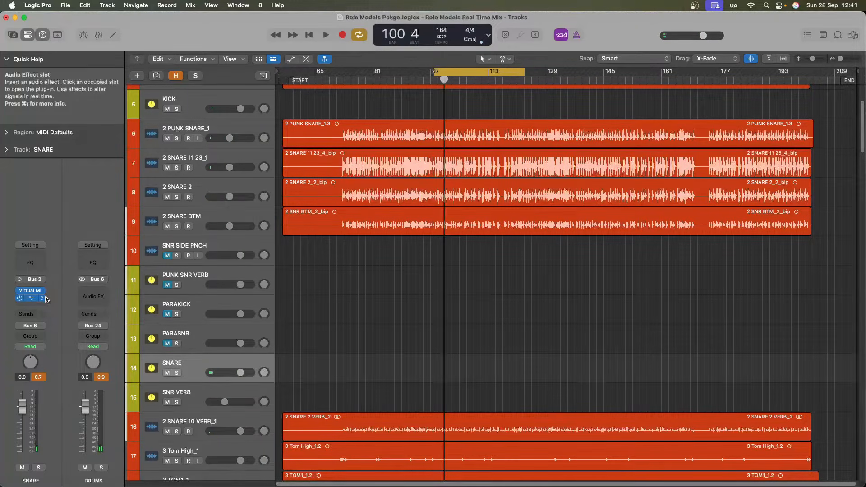
pyautogui.press('space')
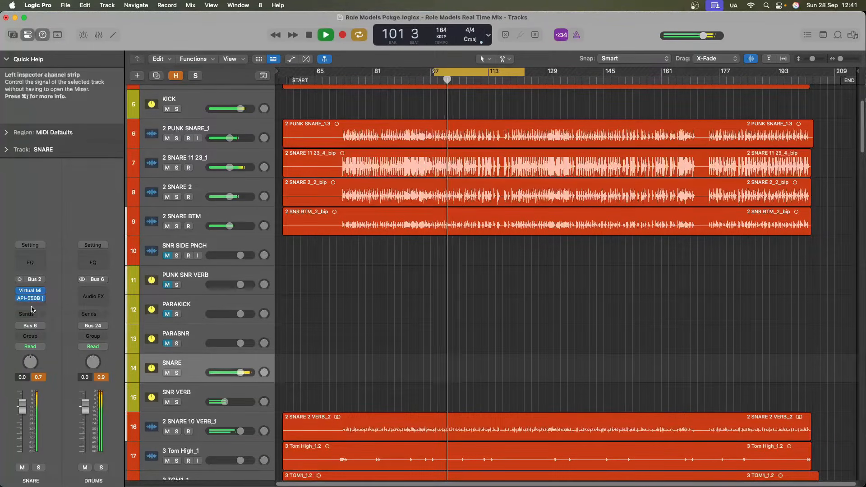
pyautogui.press('space')
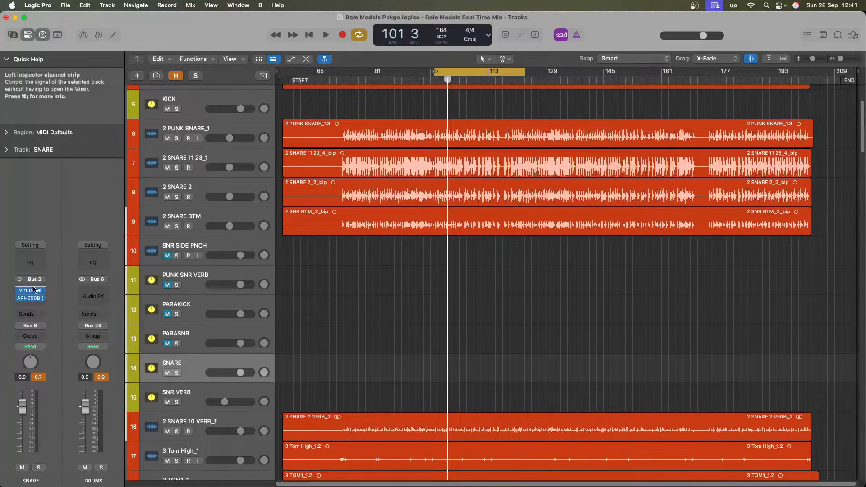
# - Insert a mono FabFilter Saturn 2 ahead of the Virtual Mix plug-in on the SNARE bus and close its window
pyautogui.click(34, 288)
pyautogui.click(46, 244)
pyautogui.click(28, 287)
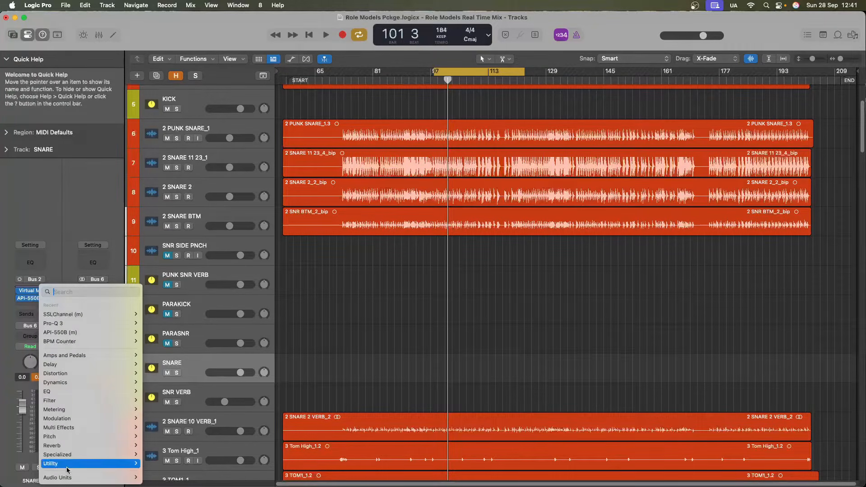
pyautogui.moveTo(71, 479)
pyautogui.moveTo(203, 289)
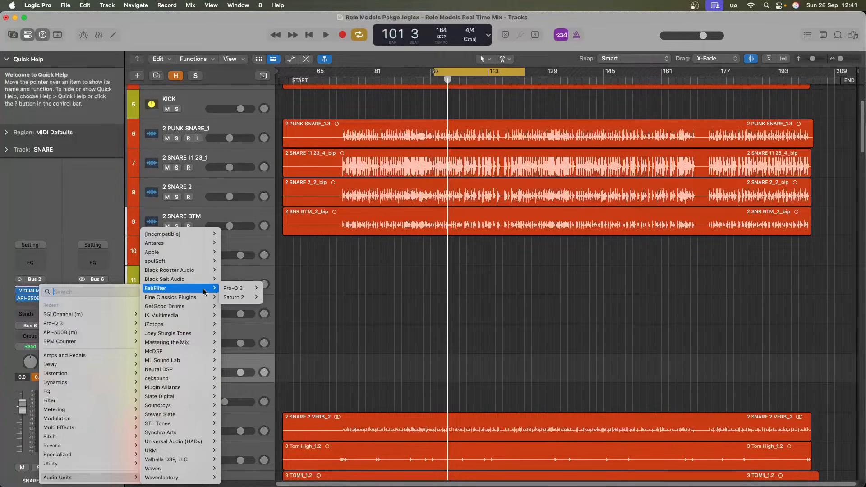
pyautogui.moveTo(246, 299)
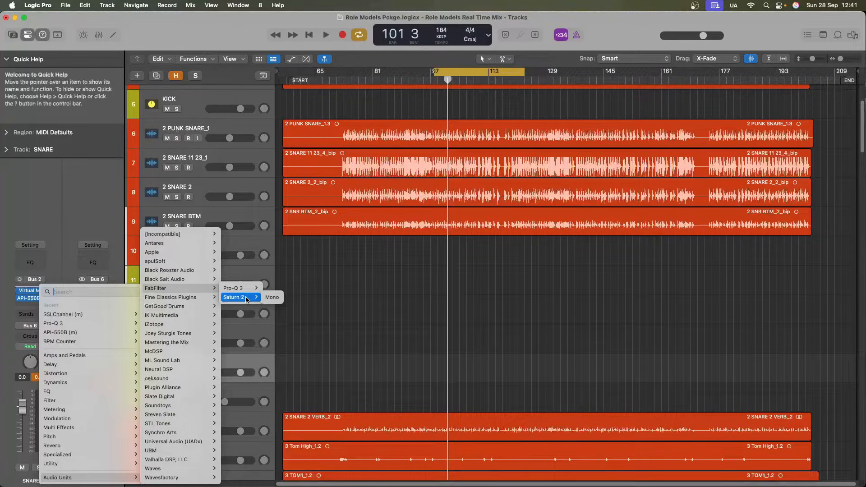
pyautogui.click(271, 297)
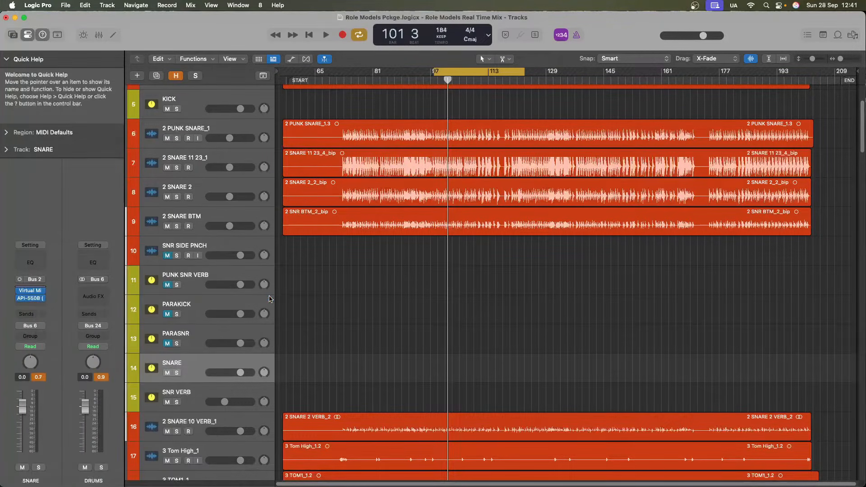
pyautogui.click(275, 128)
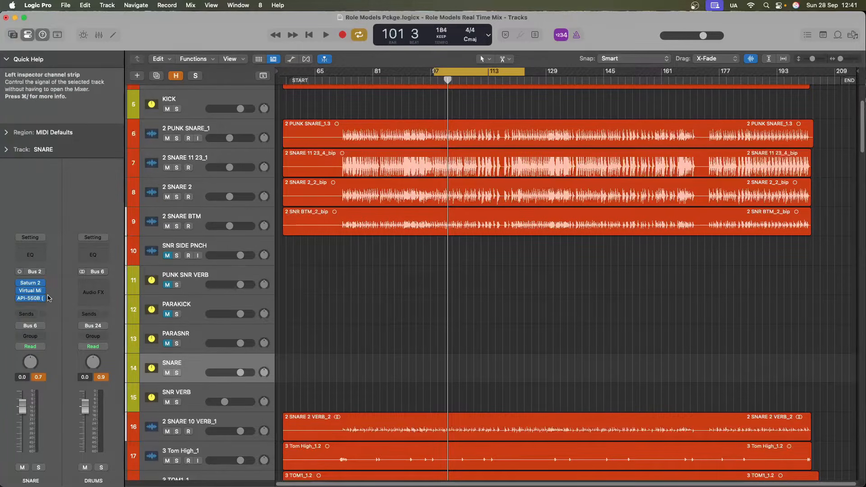
# - Reopen Saturn 2 on the SNARE bus, start playback and solo the bus
pyautogui.click(33, 285)
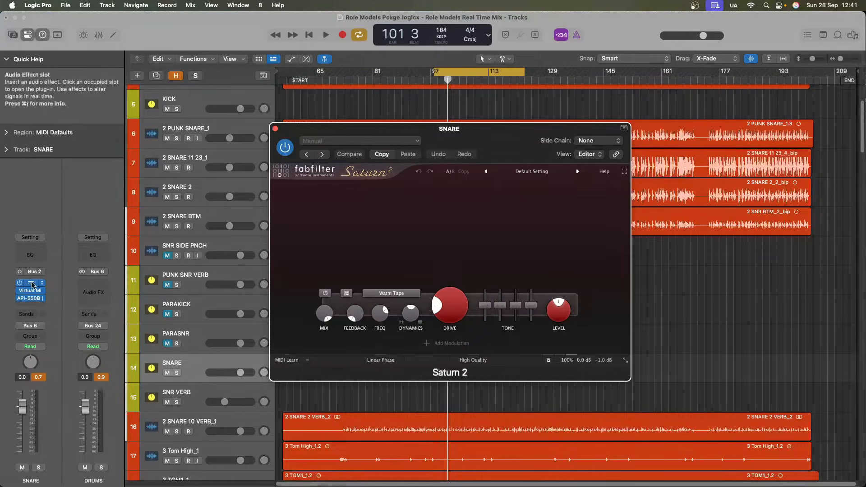
pyautogui.press('space')
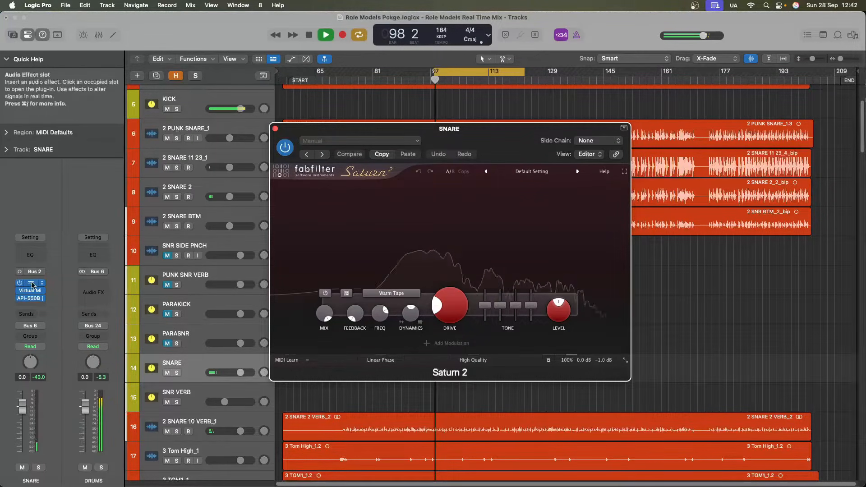
pyautogui.click(176, 373)
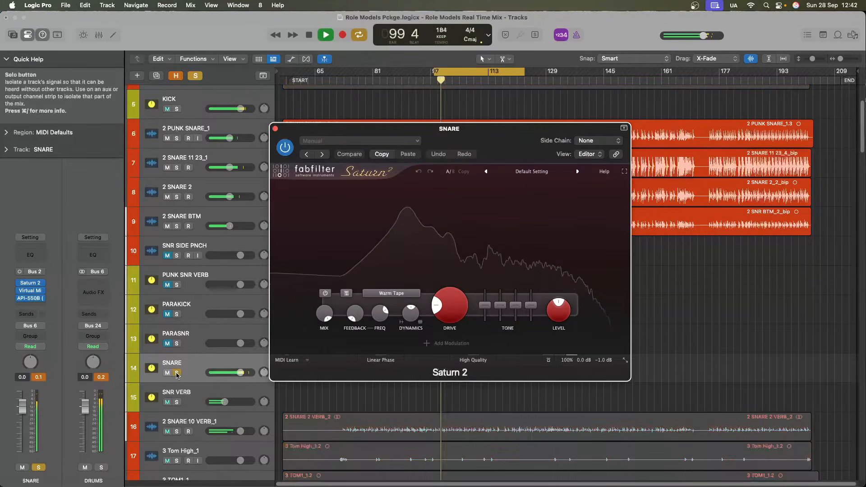
# - Raise Saturn 2's Warm Tape drive to about 23.9%, comparing the snare with the plug-in bypassed along the way
pyautogui.click(436, 304)
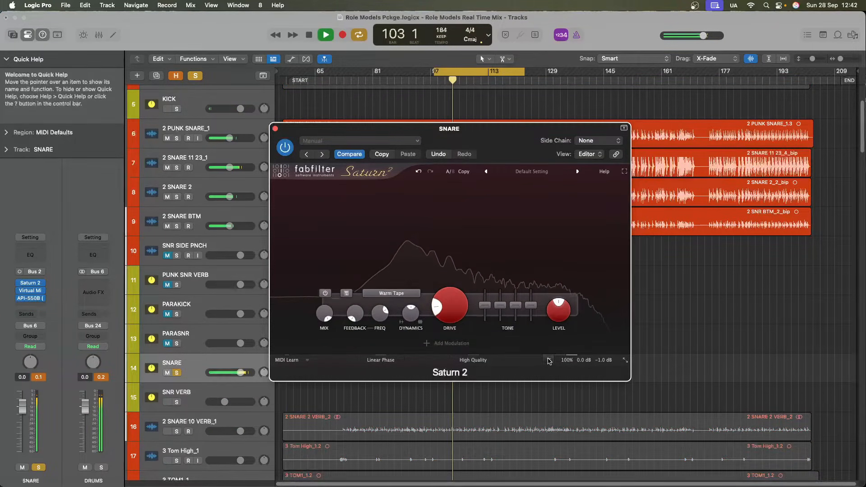
pyautogui.click(548, 360)
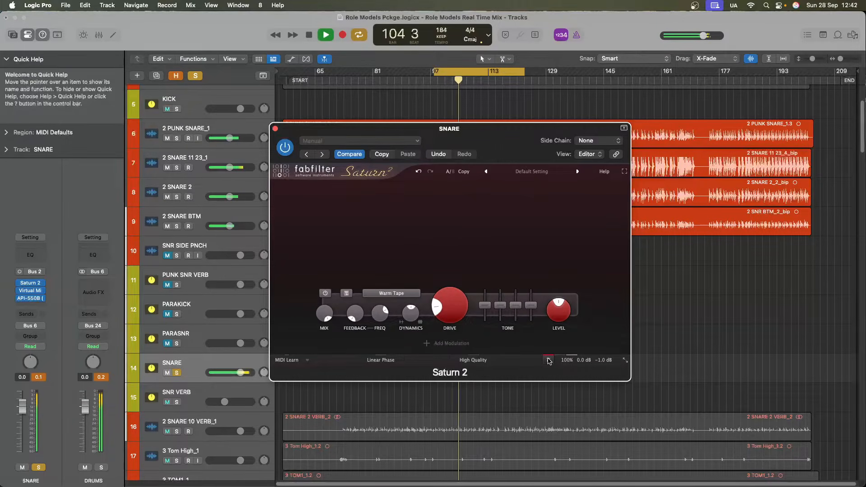
pyautogui.click(549, 360)
pyautogui.moveTo(438, 309); pyautogui.dragTo(438, 305)
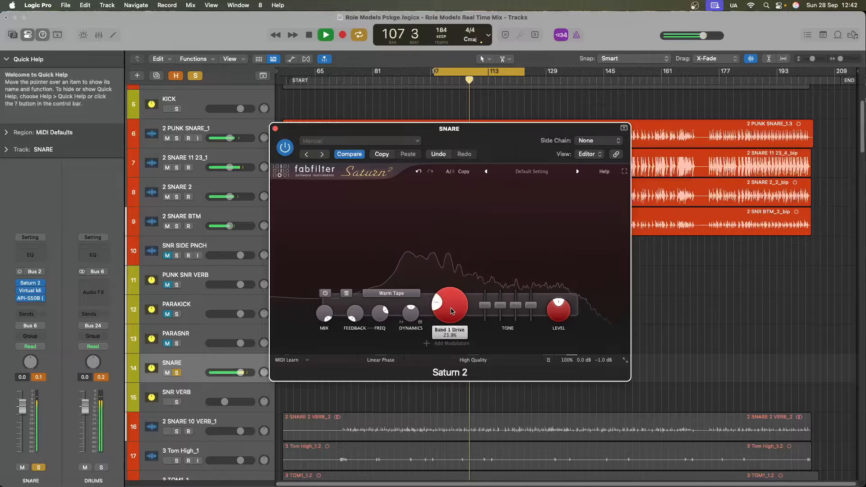
# - Lower Saturn 2's input gain to about -0.9 dB while playing the soloed SNARE bus
pyautogui.press('space')
pyautogui.moveTo(590, 364)
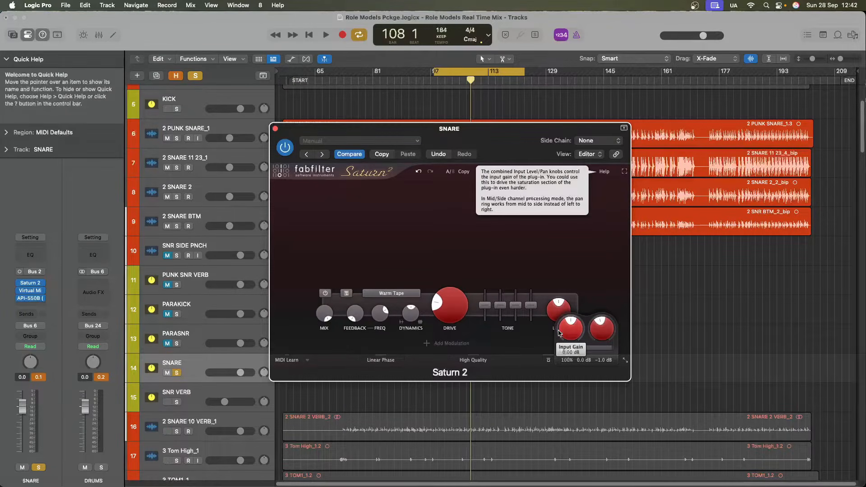
pyautogui.press('space')
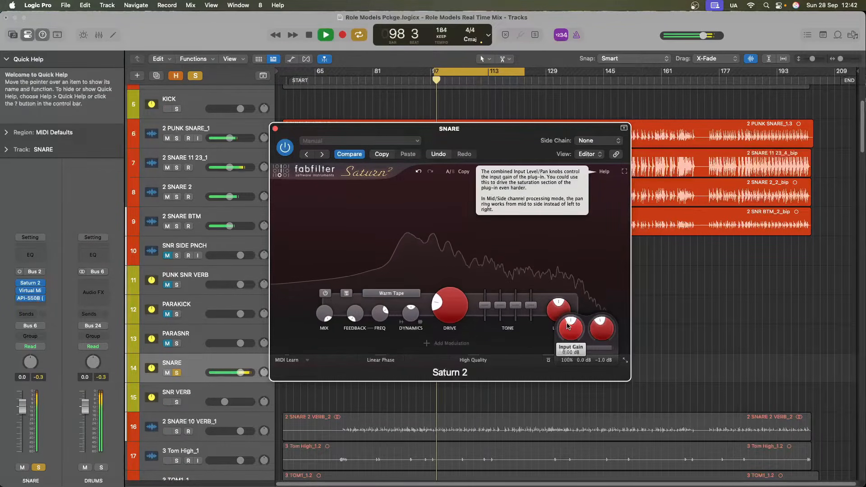
pyautogui.moveTo(568, 323); pyautogui.dragTo(563, 336)
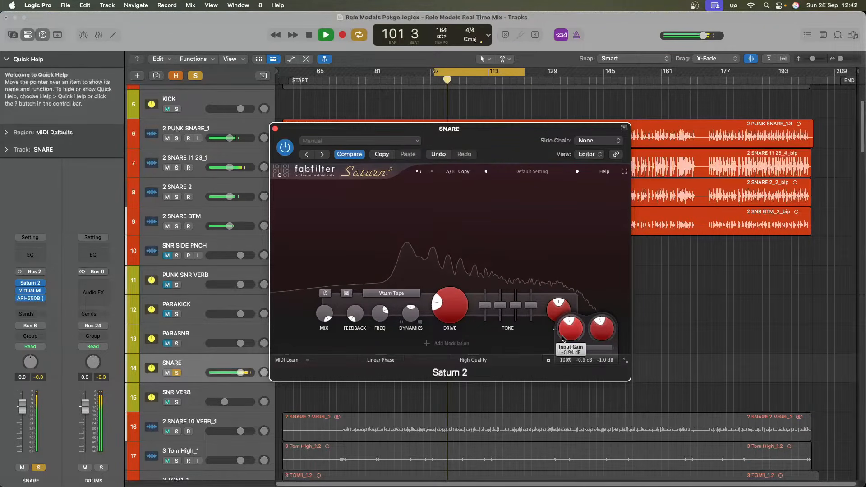
pyautogui.press('space')
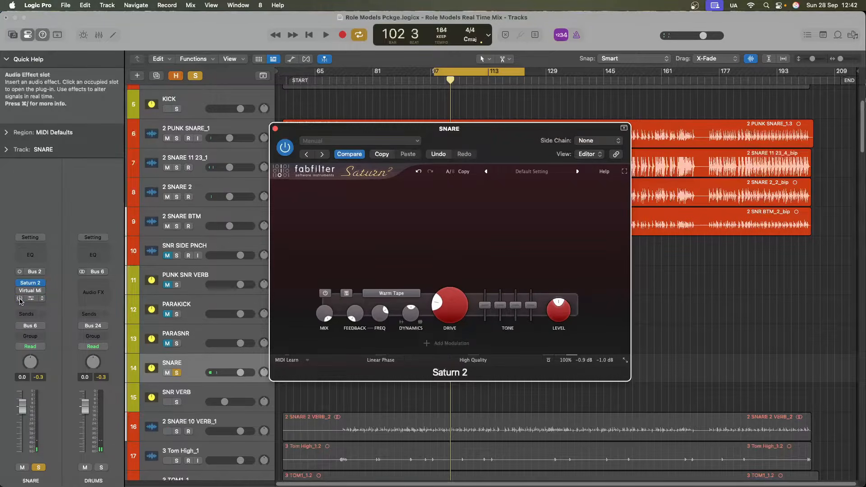
# - Raise Saturn 2's output gain to about +1 dB during playback of the soloed snare
pyautogui.press('space')
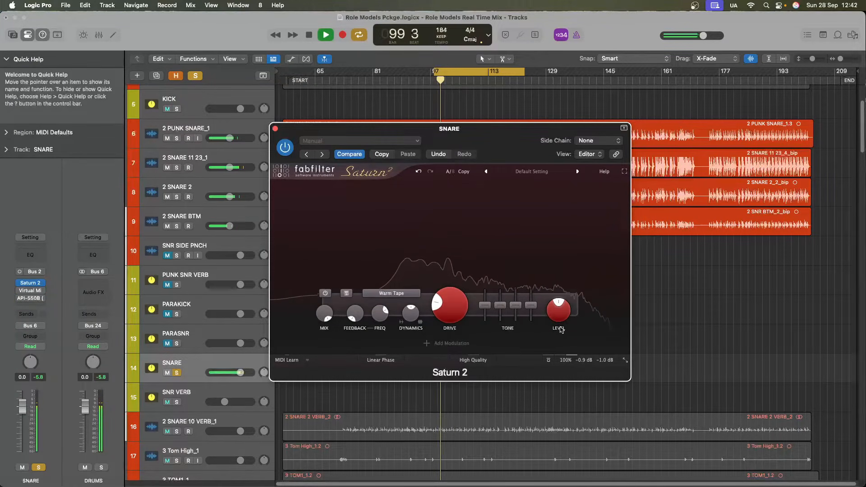
pyautogui.moveTo(560, 329)
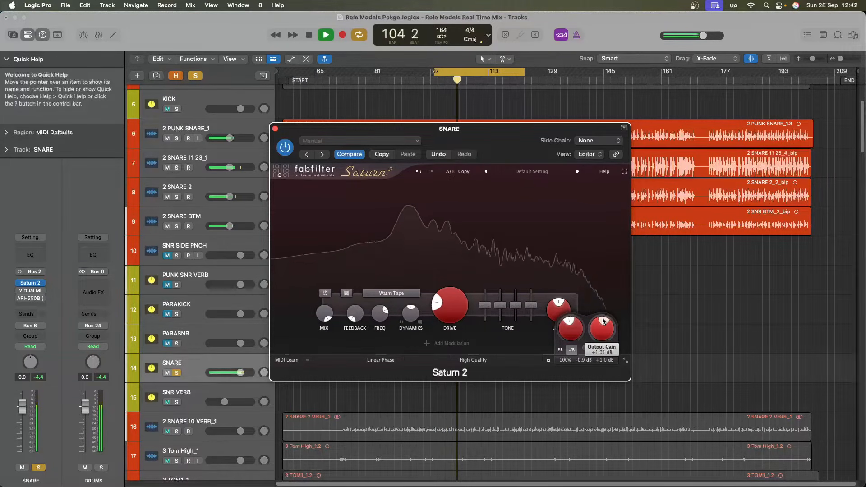
pyautogui.press('space')
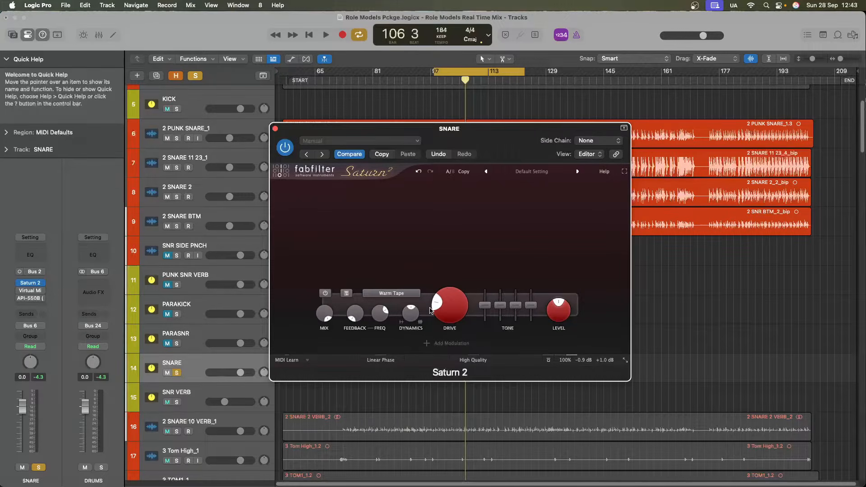
# - Set Saturn 2's Warm Tape drive to about 31.9% while listening to the soloed snare
pyautogui.press('space')
pyautogui.moveTo(436, 307)
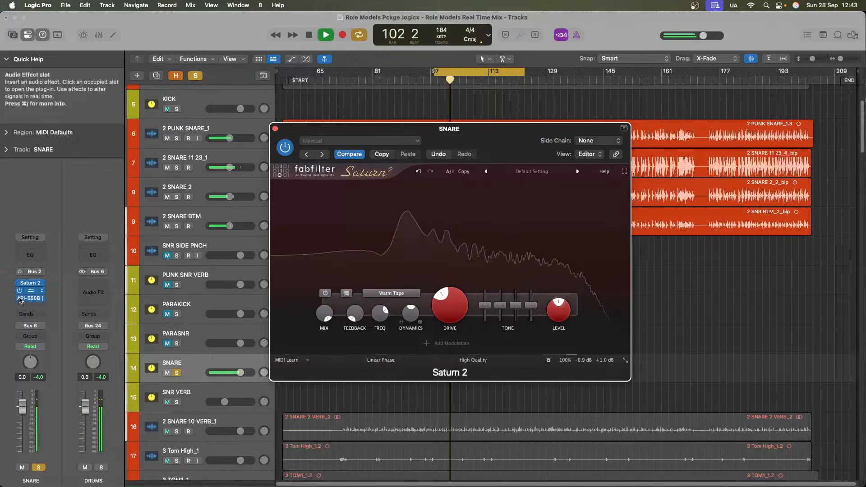
pyautogui.moveTo(443, 295)
pyautogui.mouseDown()
pyautogui.moveTo(449, 293)
pyautogui.moveTo(441, 302)
pyautogui.mouseUp()
pyautogui.press('space')
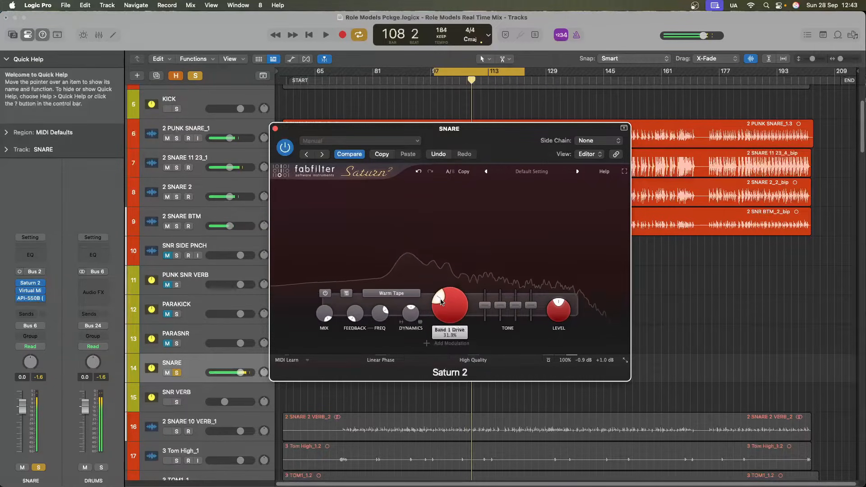
# - Clear all solos, play the saturated snare in the full mix and close the Saturn 2 window
pyautogui.click(196, 76)
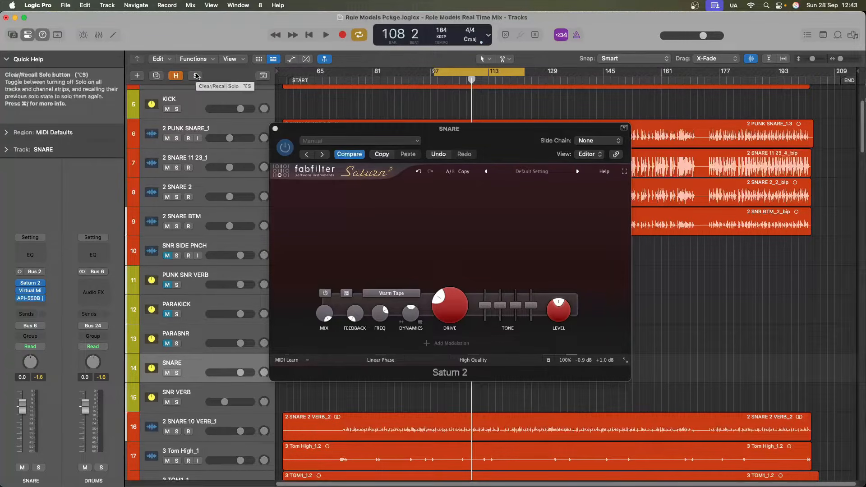
pyautogui.press('space')
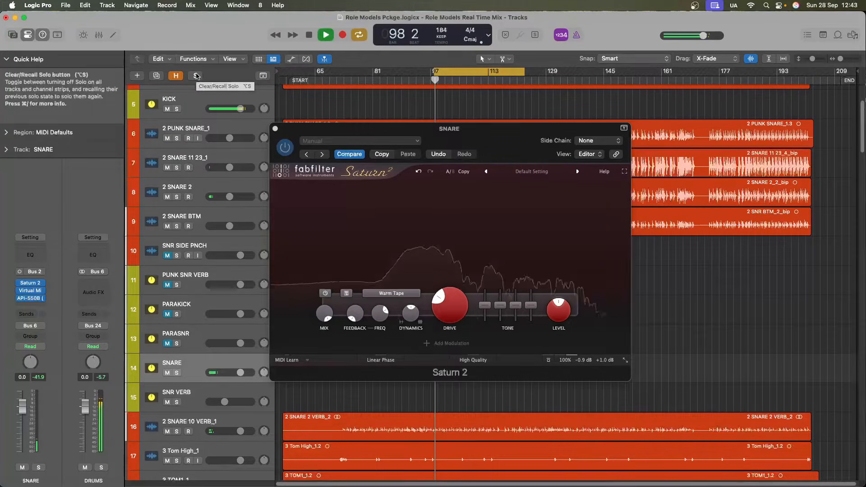
pyautogui.click(275, 129)
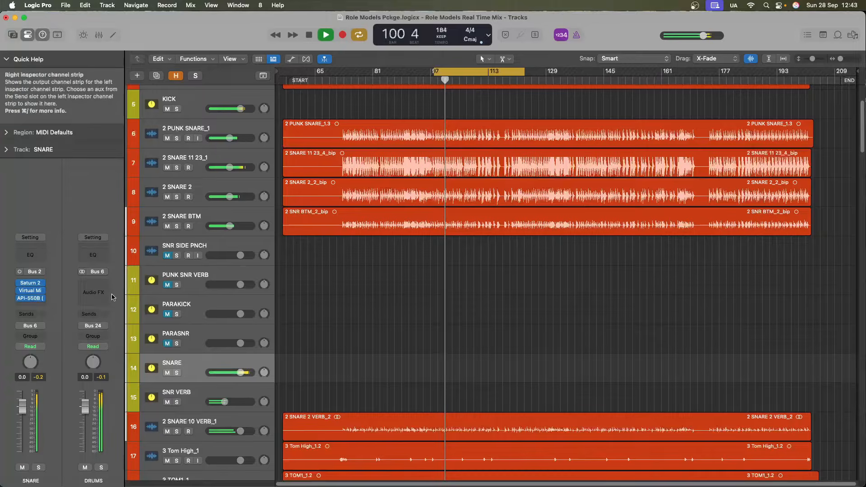
pyautogui.press('space')
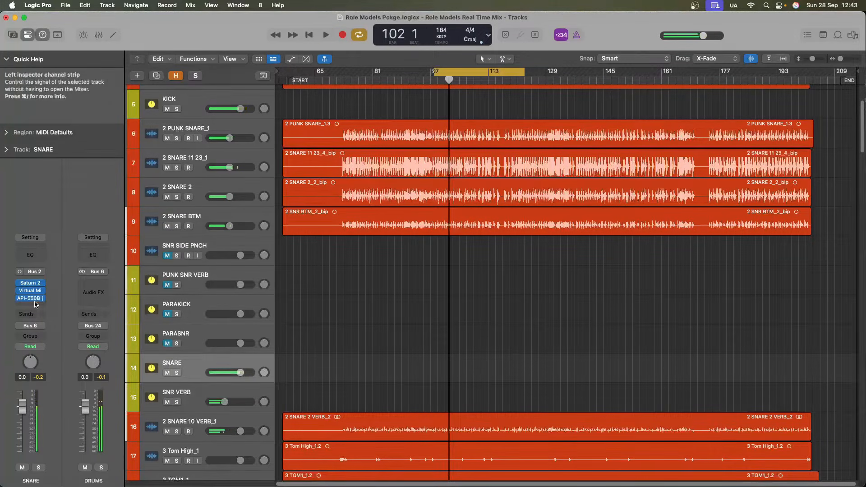
# - Insert a mono Plugin Alliance Maag EQ4 after the API-550B on the SNARE bus
pyautogui.click(36, 303)
pyautogui.moveTo(59, 481)
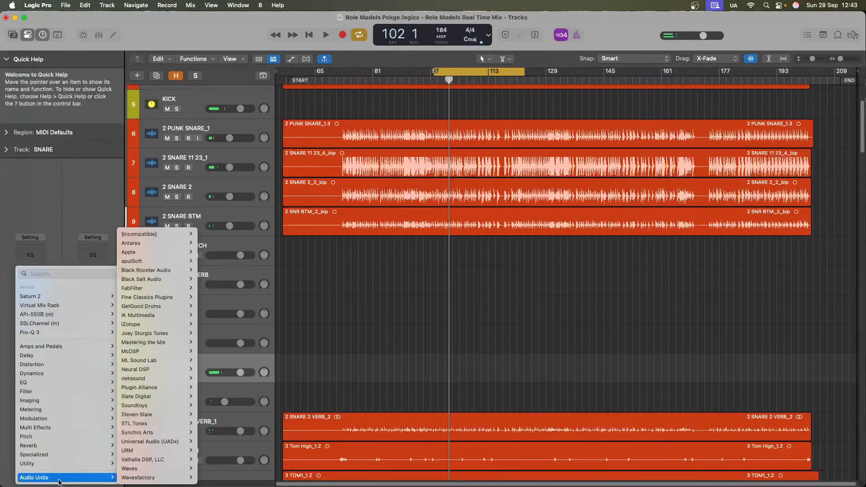
pyautogui.moveTo(176, 387)
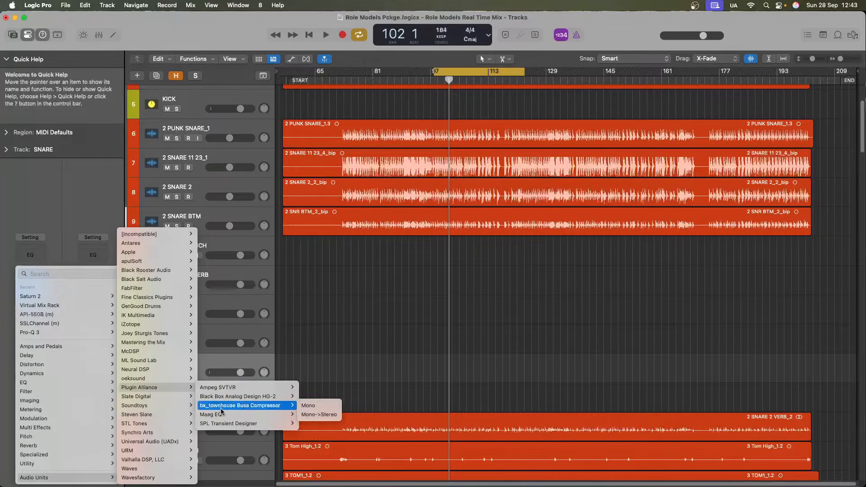
pyautogui.moveTo(216, 414)
pyautogui.click(315, 415)
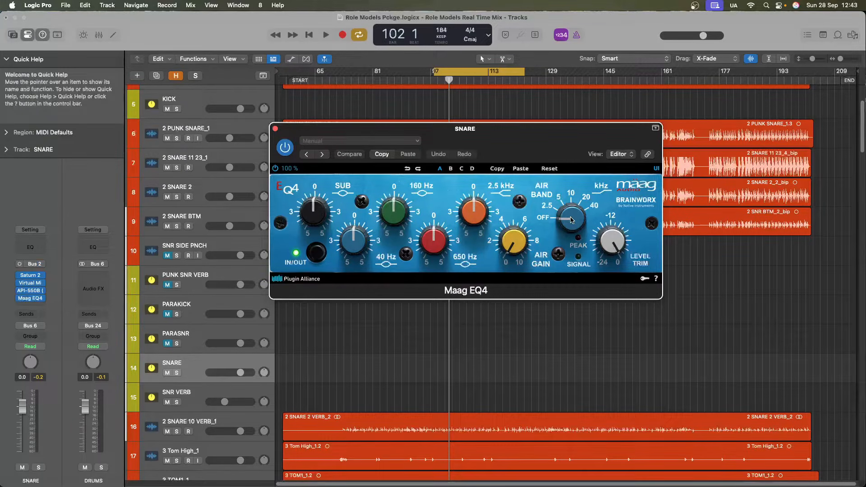
# - Start playback and give the snare a slight boost at 2.5 kHz in Maag EQ4
pyautogui.press('space')
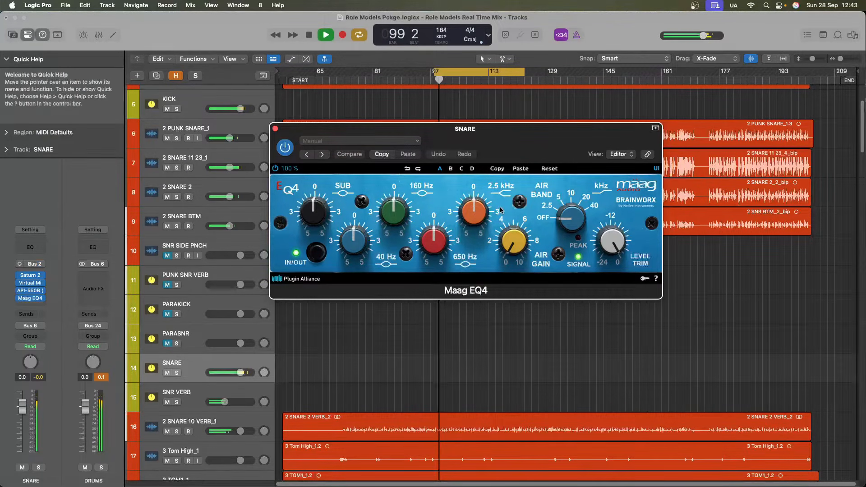
pyautogui.moveTo(481, 220); pyautogui.dragTo(481, 216)
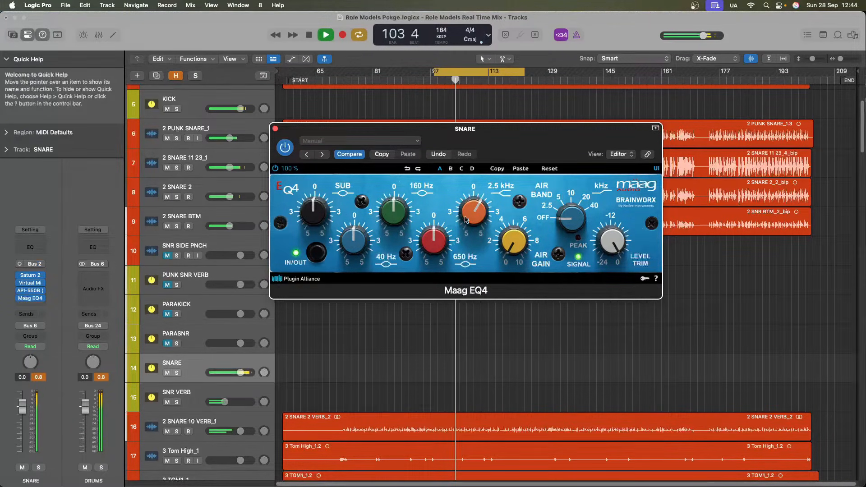
pyautogui.moveTo(475, 217); pyautogui.dragTo(475, 222)
# - Set Maag EQ4's air band to 40 kHz and its air gain to about 3
pyautogui.moveTo(567, 225); pyautogui.dragTo(596, 137)
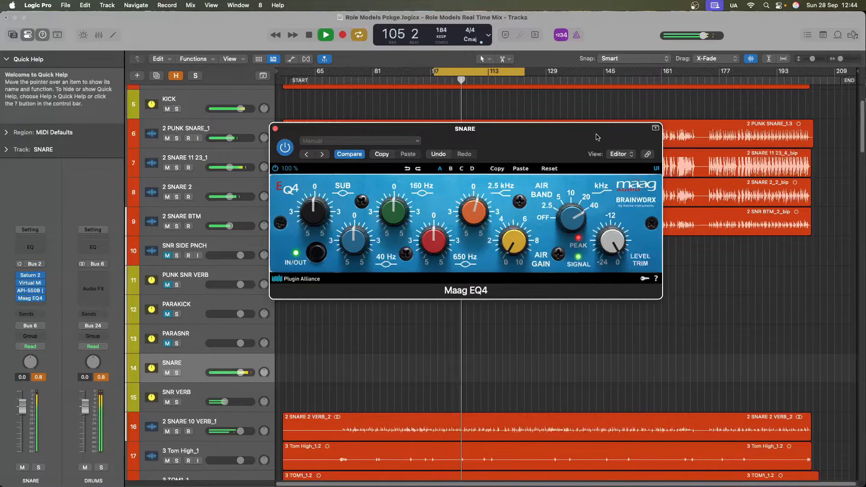
pyautogui.moveTo(514, 239); pyautogui.dragTo(521, 194)
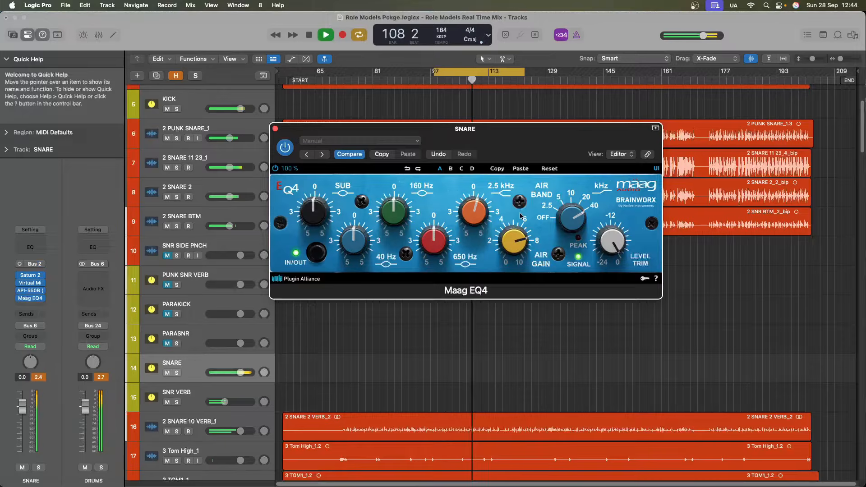
pyautogui.moveTo(519, 244); pyautogui.dragTo(514, 254)
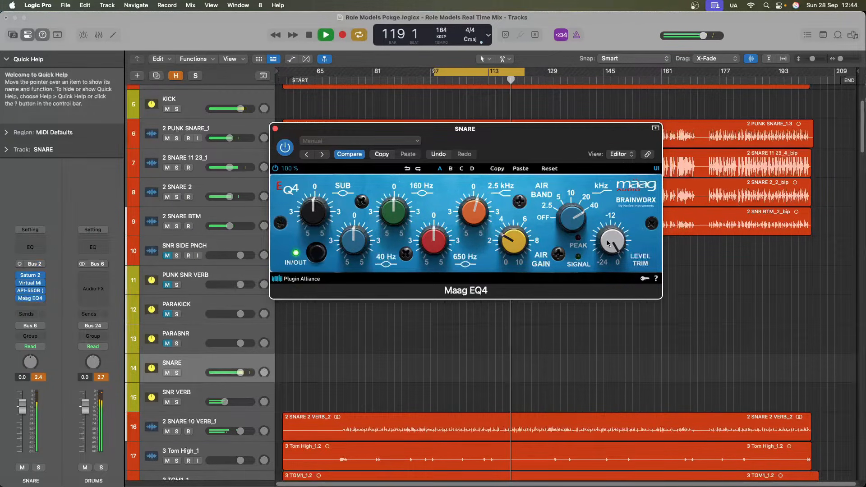
# - Trim Maag EQ4's output level to about -4.4 dB, comparing with the EQ bypassed, and close its window
pyautogui.moveTo(607, 244); pyautogui.dragTo(611, 260)
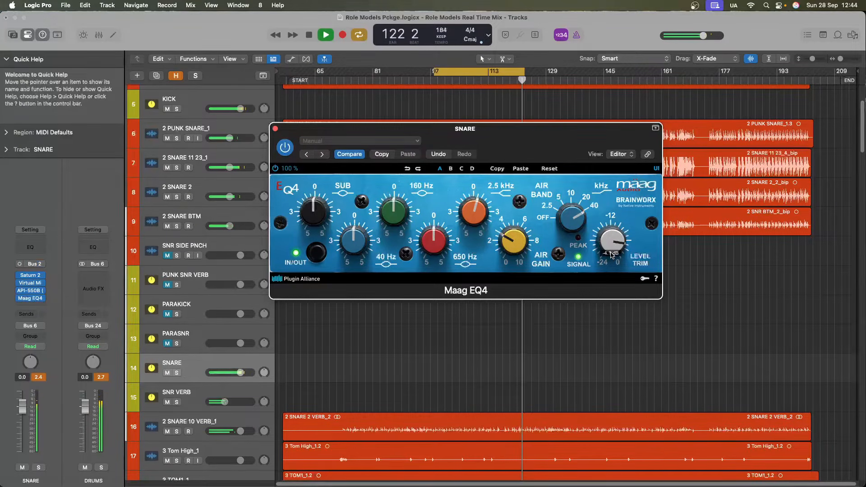
pyautogui.click(316, 258)
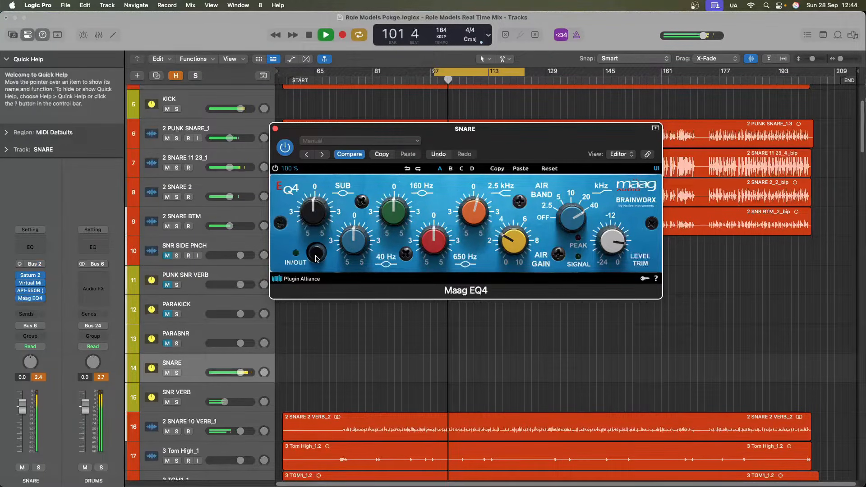
pyautogui.click(317, 255)
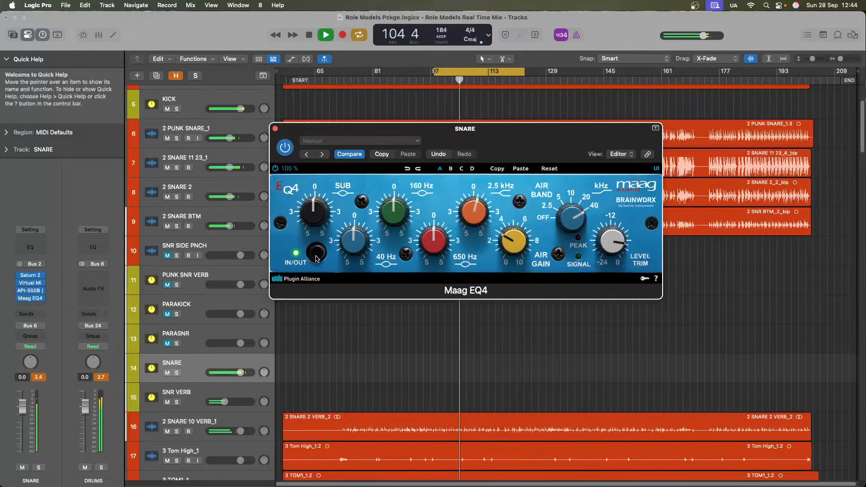
pyautogui.moveTo(620, 243)
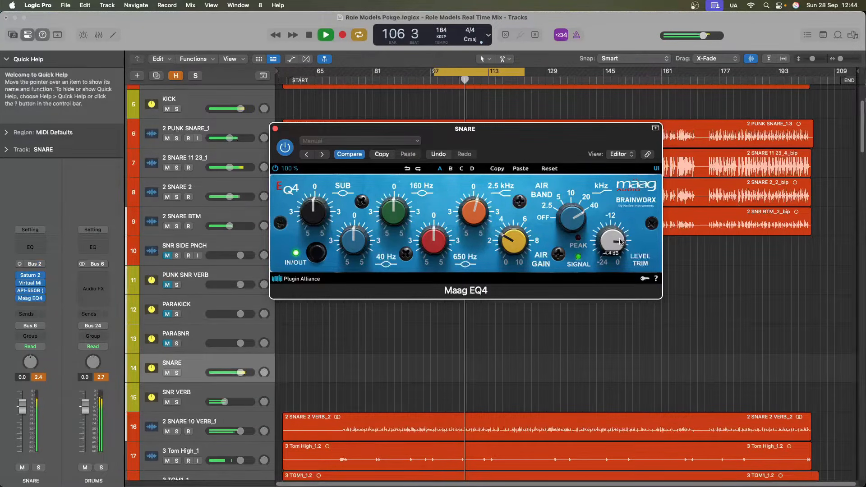
pyautogui.moveTo(621, 242); pyautogui.dragTo(621, 244)
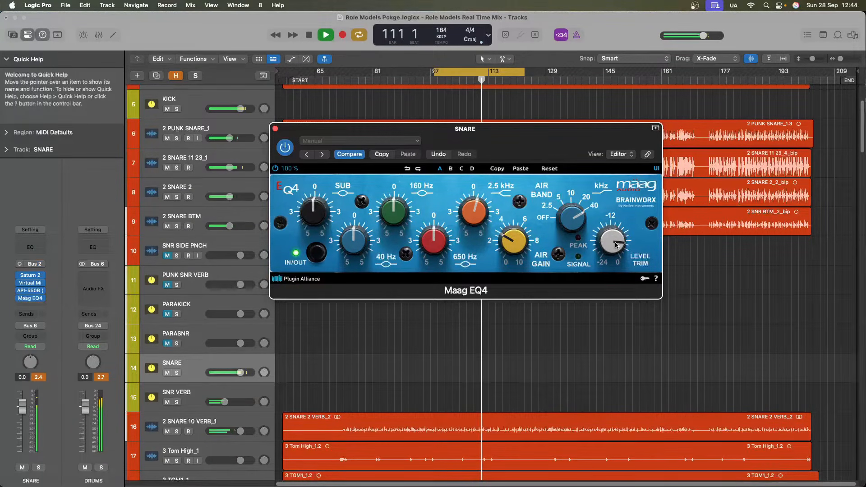
pyautogui.press('space')
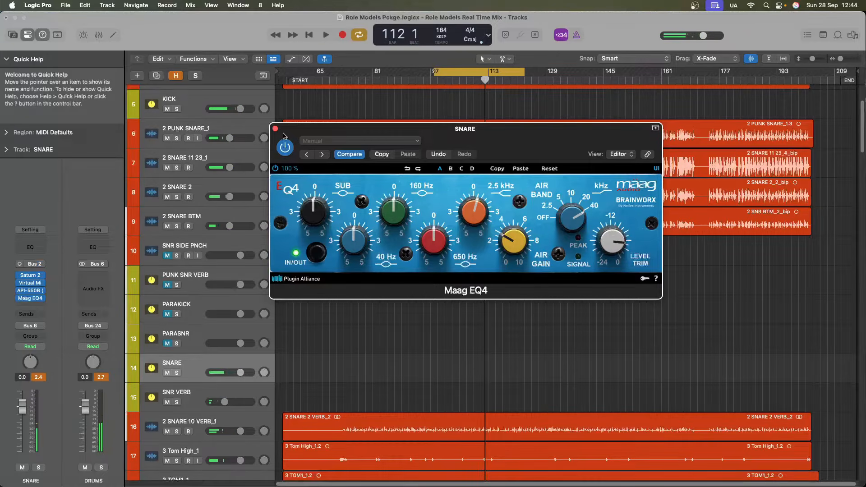
pyautogui.click(275, 129)
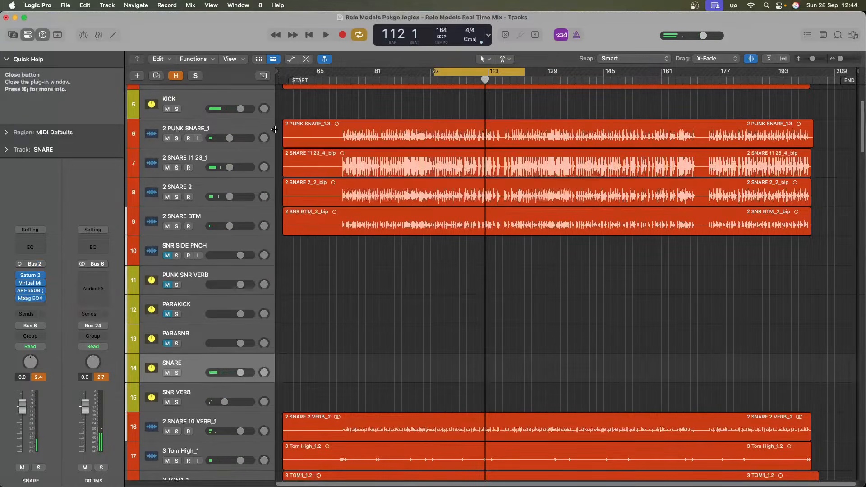
# - Select the SNR VERB bus and raise its level to -7.6 dB during playback
pyautogui.click(190, 403)
pyautogui.press('space')
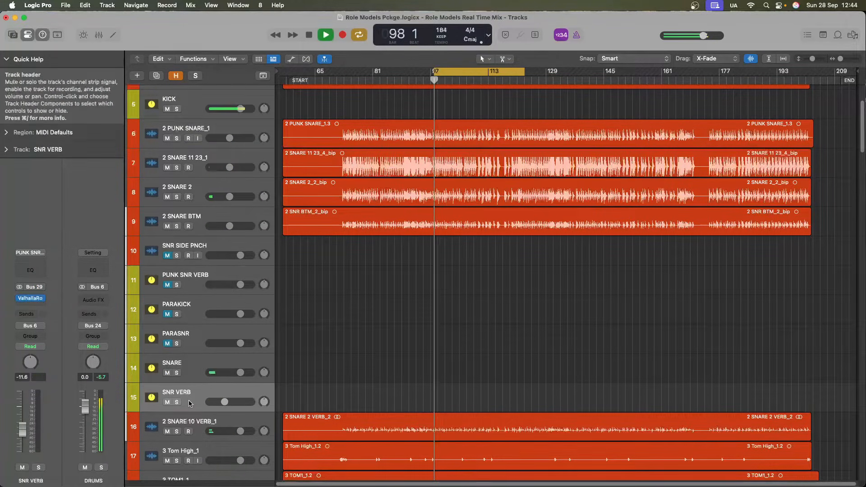
pyautogui.moveTo(224, 402); pyautogui.dragTo(227, 402)
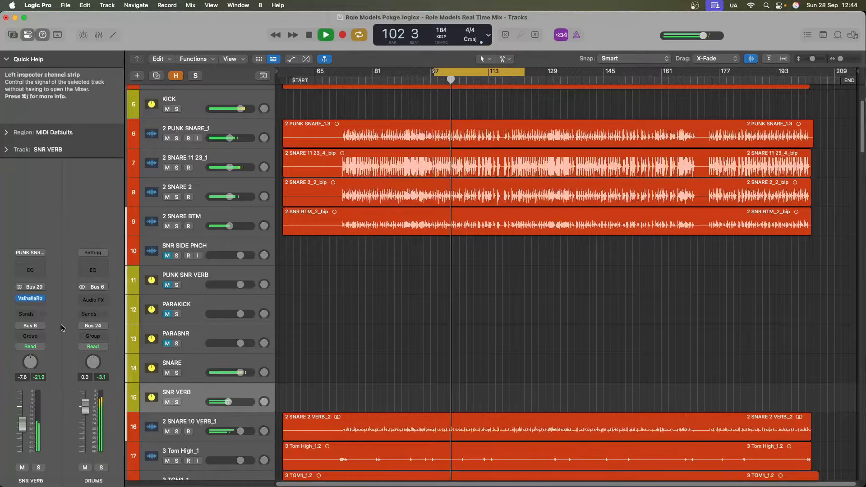
# - In the SNR VERB bus's ValhallaRoom, set the late size to 0.41 and the decay to 0.49 s, and close its window
pyautogui.click(30, 298)
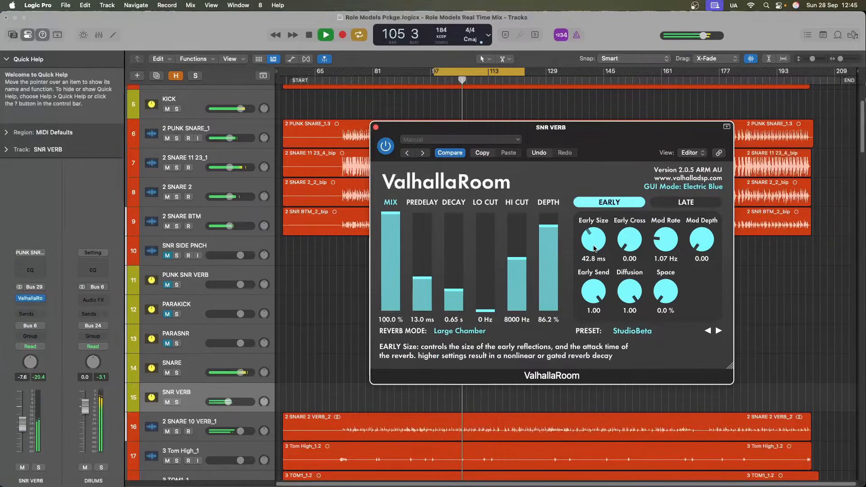
pyautogui.click(686, 202)
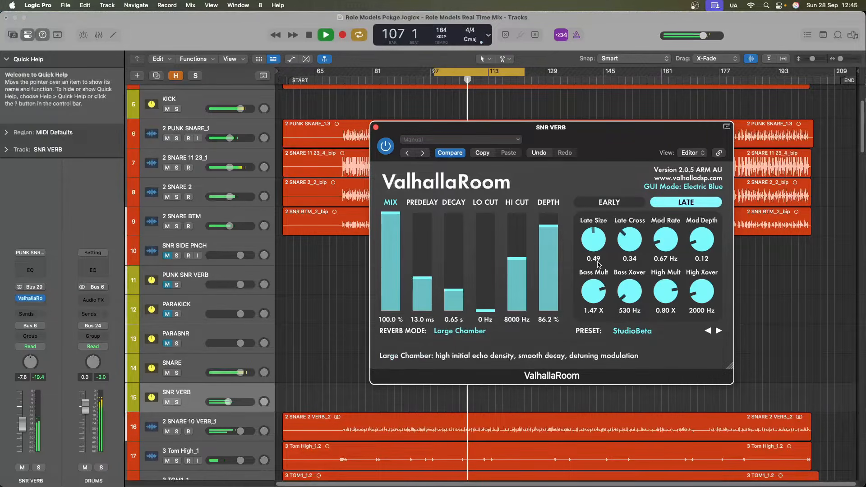
pyautogui.moveTo(454, 291); pyautogui.dragTo(458, 294)
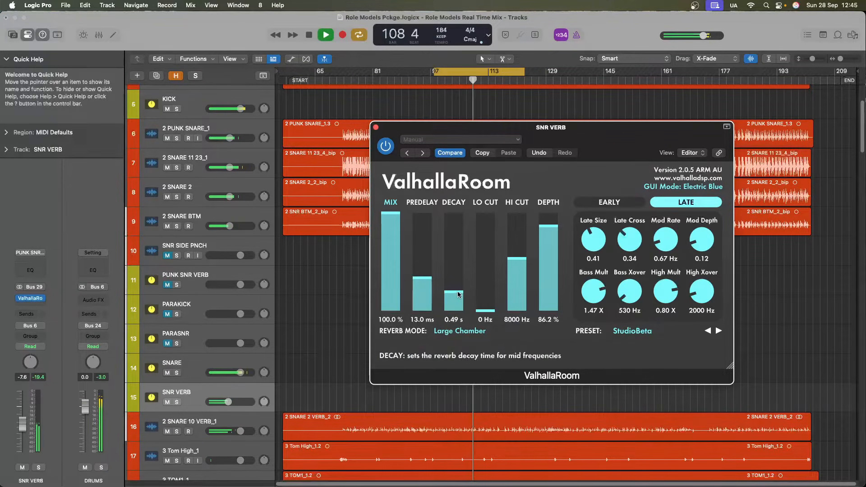
pyautogui.click(376, 127)
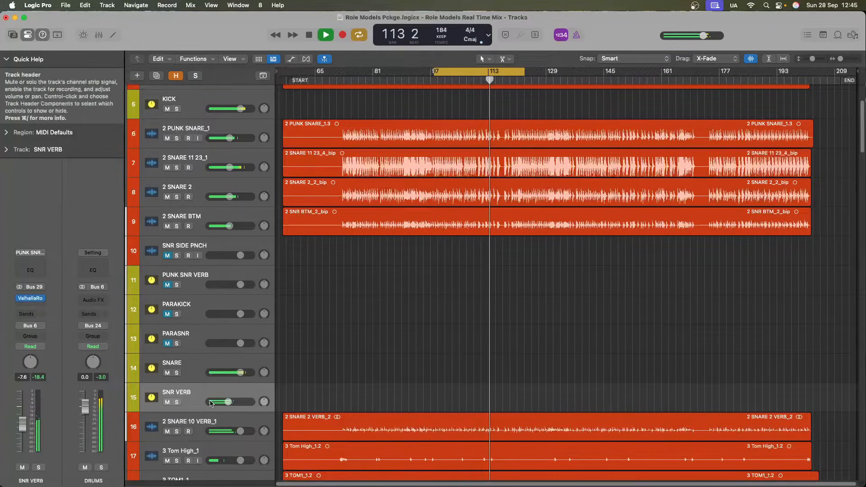
# - Insert Wavesfactory Spectre after Maag EQ4 on the SNARE bus and restart playback
pyautogui.press('space')
pyautogui.click(200, 373)
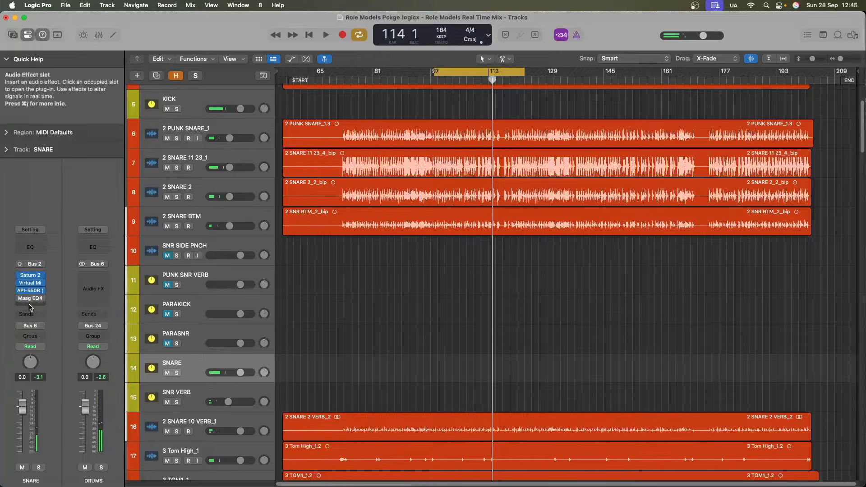
pyautogui.click(30, 307)
pyautogui.moveTo(68, 478)
pyautogui.moveTo(141, 479)
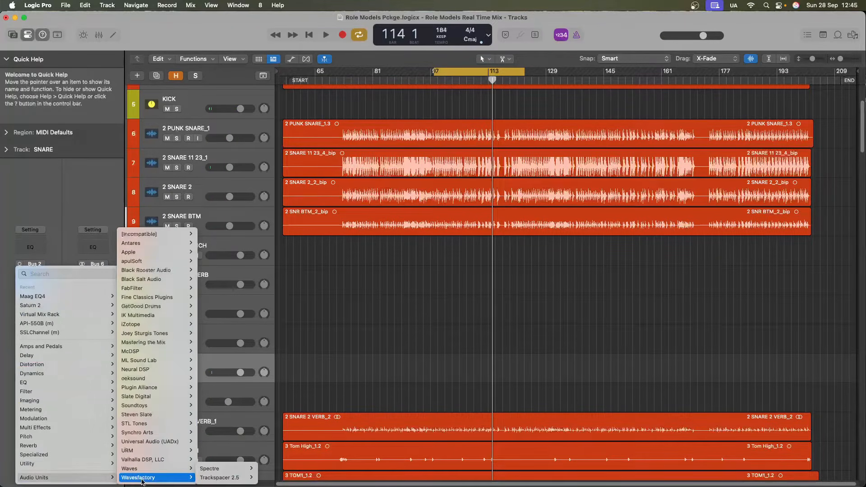
pyautogui.moveTo(221, 469)
pyautogui.click(277, 470)
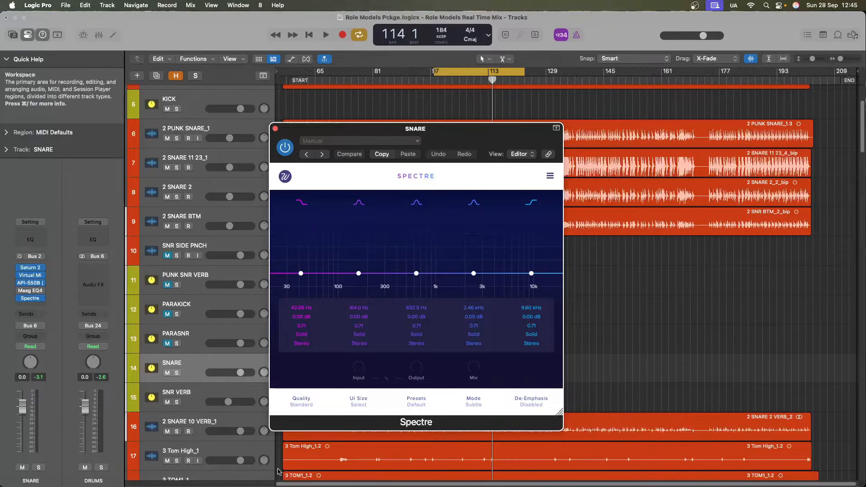
pyautogui.press('space')
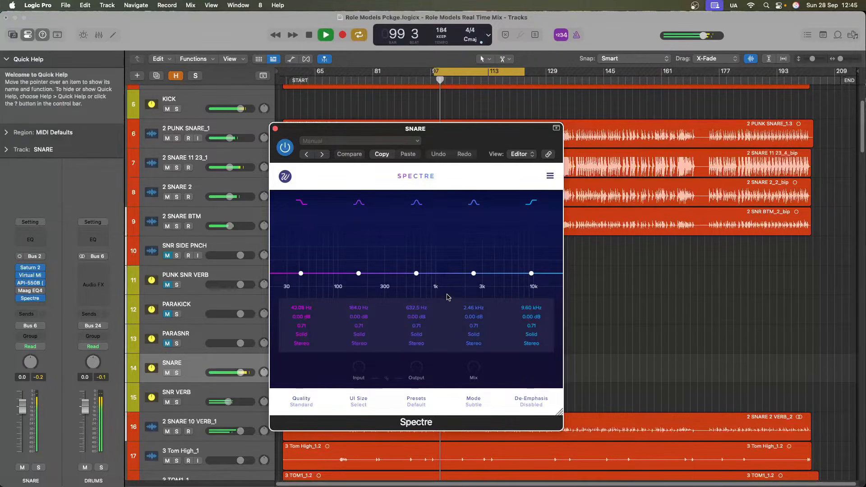
# - In Spectre, shape the fourth band into a boost of about 1.1 dB at about 5.2 kHz
pyautogui.moveTo(473, 273); pyautogui.dragTo(519, 265)
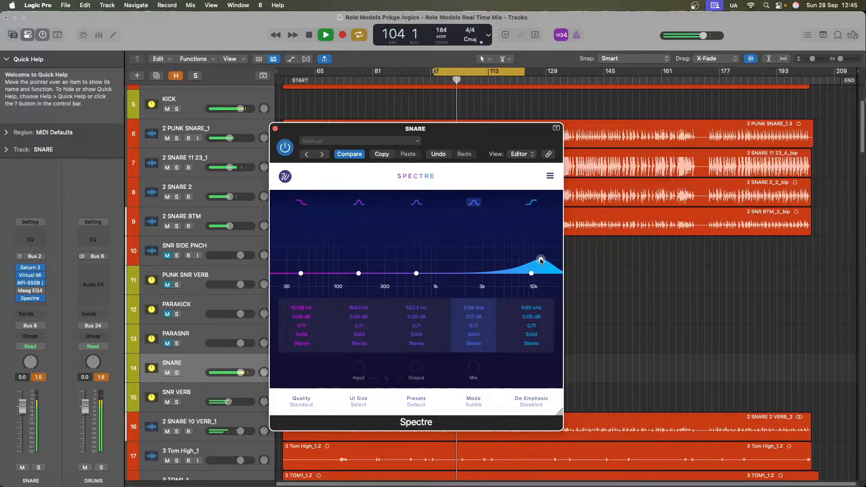
pyautogui.moveTo(541, 266); pyautogui.dragTo(521, 265)
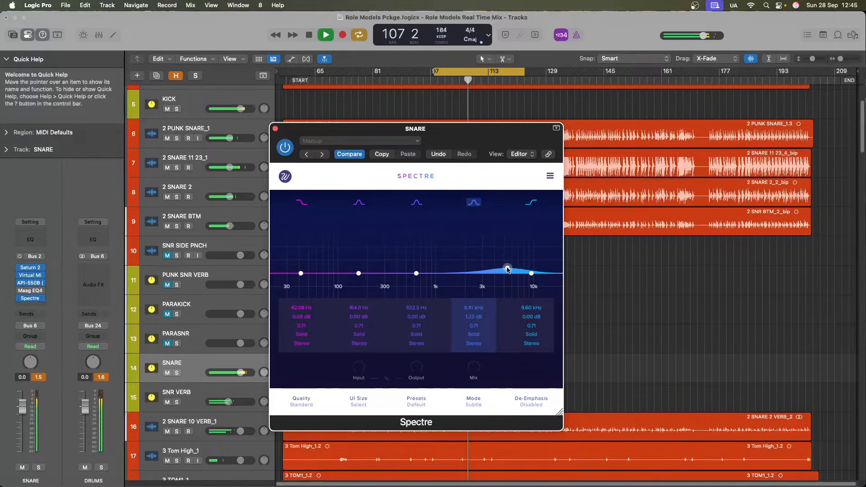
pyautogui.moveTo(508, 270)
pyautogui.mouseDown()
pyautogui.moveTo(545, 263)
pyautogui.moveTo(473, 266)
pyautogui.moveTo(504, 267)
pyautogui.mouseUp()
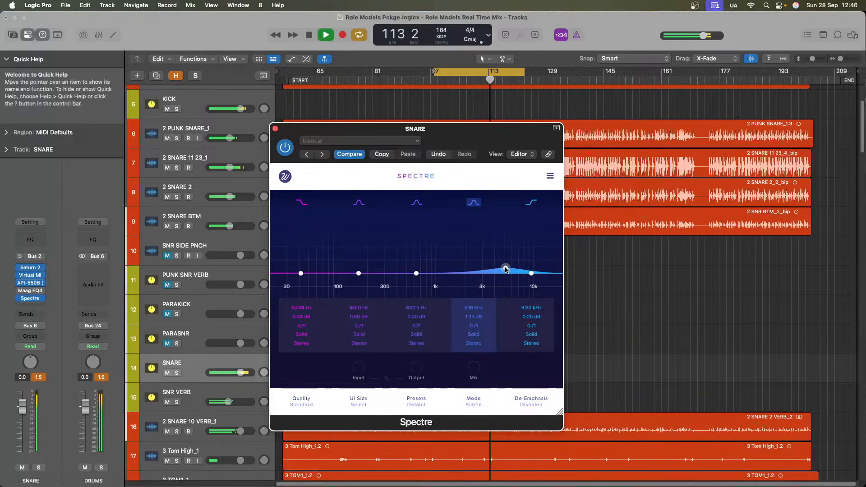
# - Set Spectre's second band to a boost of about 1.3 dB at 144.4 Hz with a 1.46 Q, and close its window
pyautogui.moveTo(358, 274); pyautogui.dragTo(359, 268)
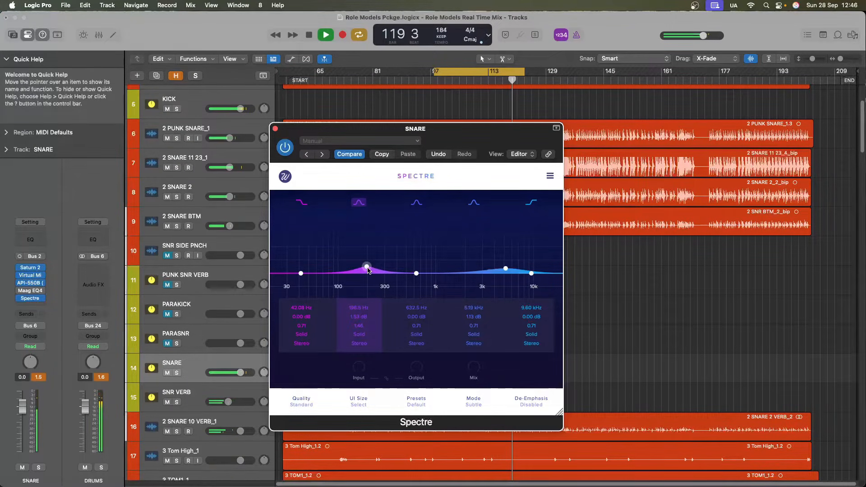
pyautogui.moveTo(367, 270); pyautogui.dragTo(369, 256)
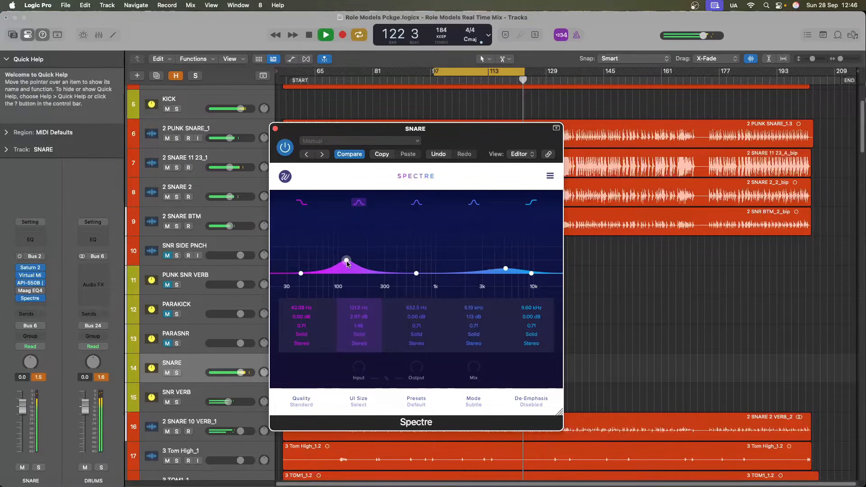
pyautogui.moveTo(346, 262); pyautogui.dragTo(353, 261)
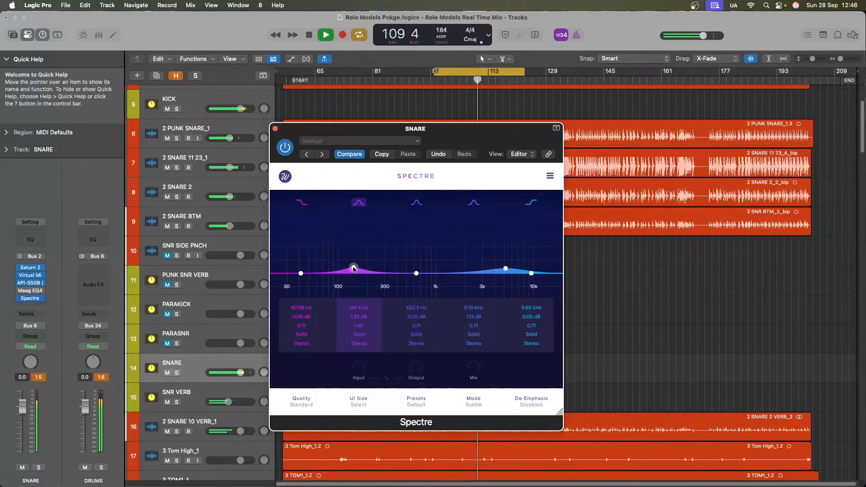
pyautogui.click(275, 129)
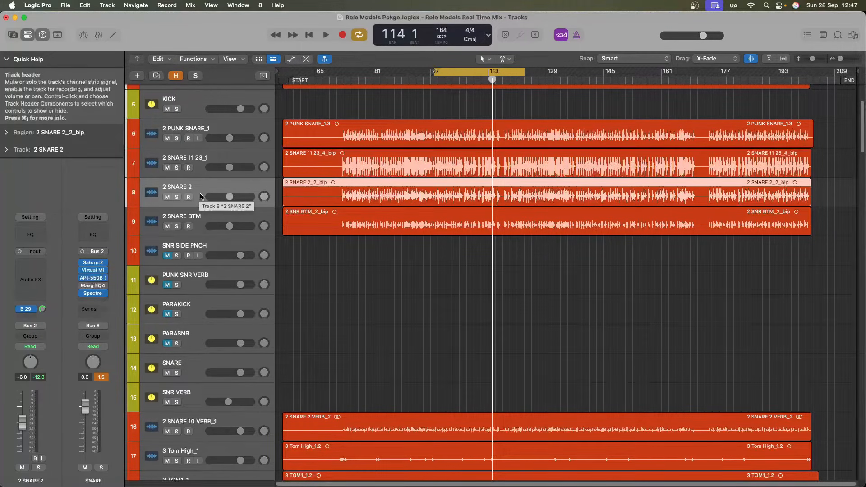
# - Lower the 2 SNARE 2 track to -15.4 dB and slightly reduce the 2 SNARE BTM level during playback
pyautogui.click(230, 197)
pyautogui.moveTo(218, 197); pyautogui.dragTo(189, 201)
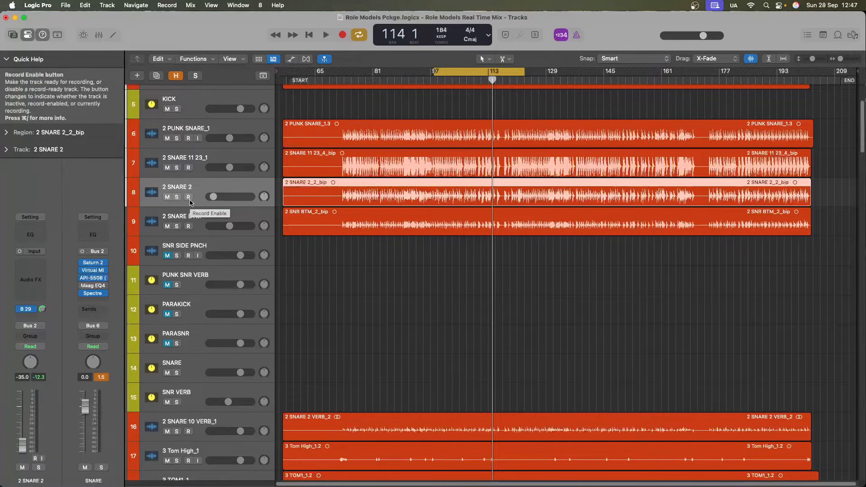
pyautogui.press('space')
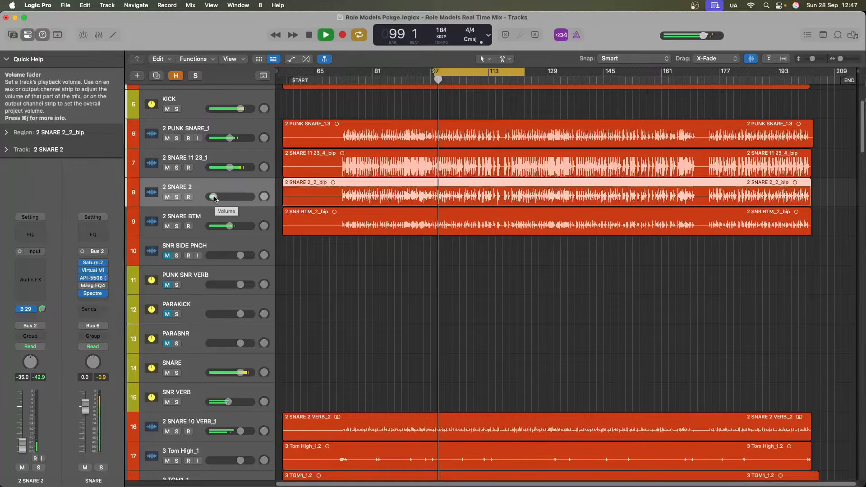
pyautogui.moveTo(214, 199); pyautogui.dragTo(221, 197)
pyautogui.click(220, 198)
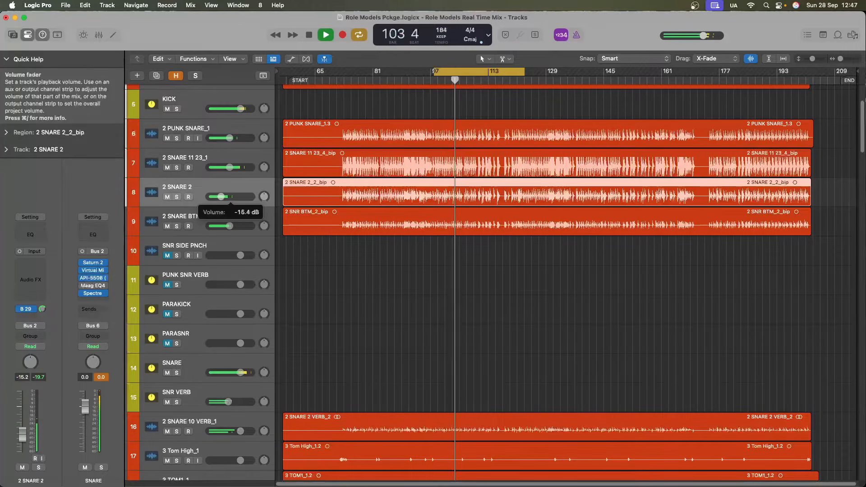
pyautogui.click(229, 226)
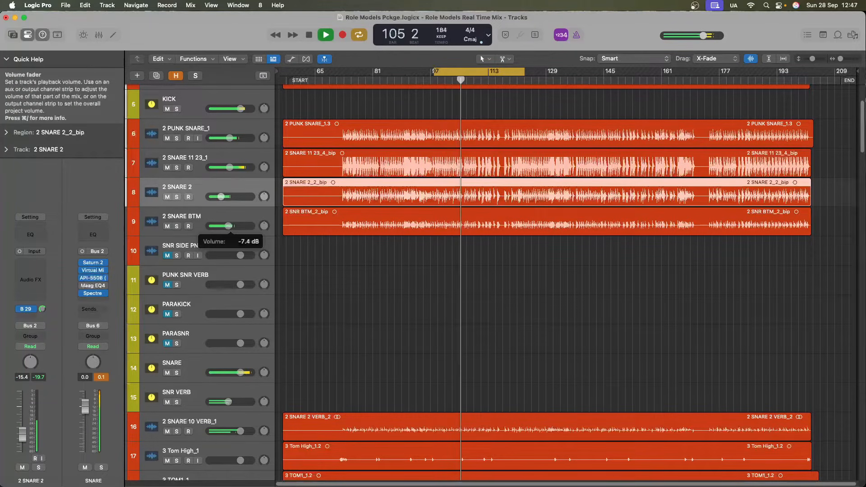
pyautogui.moveTo(228, 226); pyautogui.dragTo(227, 226)
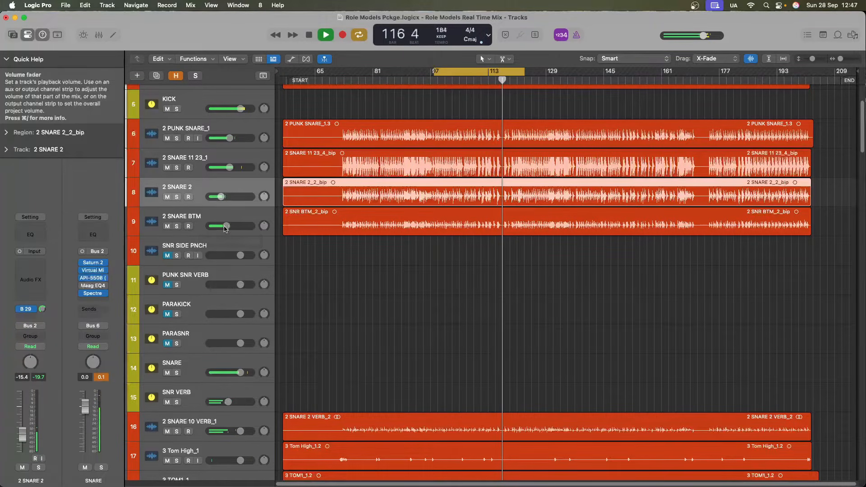
# - On the SNARE bus, enable Maag EQ4, raise its level trim and set its air gain to about 4.5
pyautogui.click(202, 363)
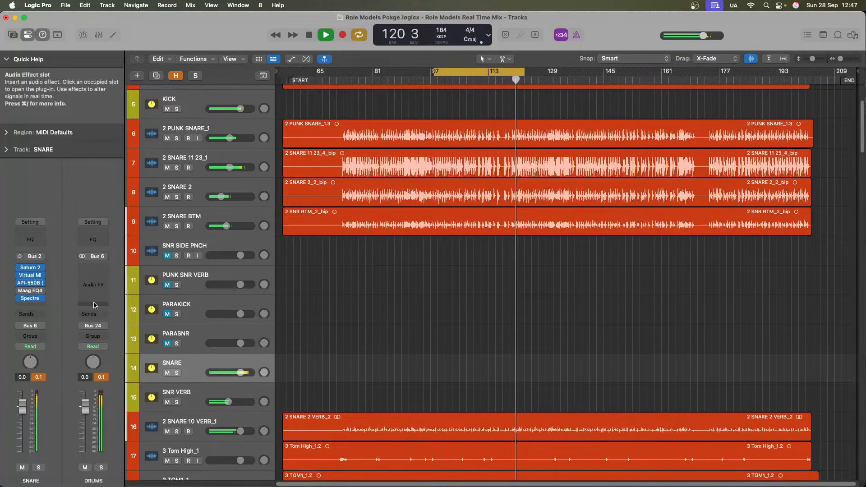
pyautogui.moveTo(16, 284)
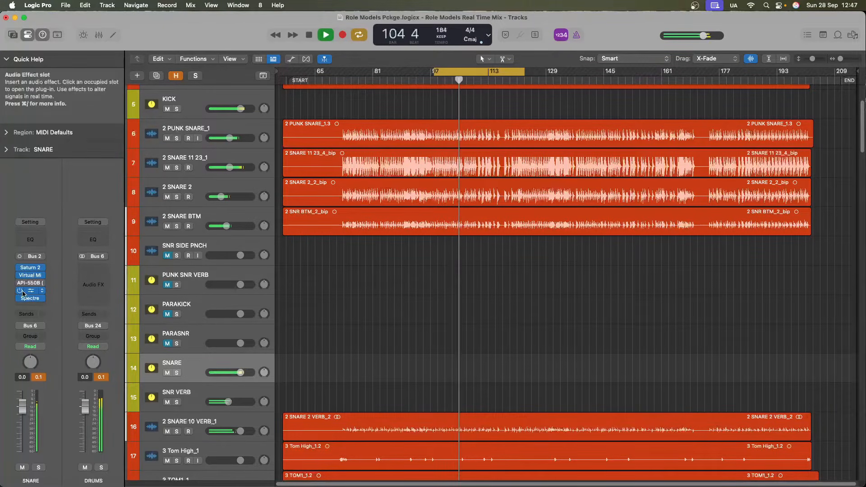
pyautogui.click(23, 293)
pyautogui.moveTo(613, 239)
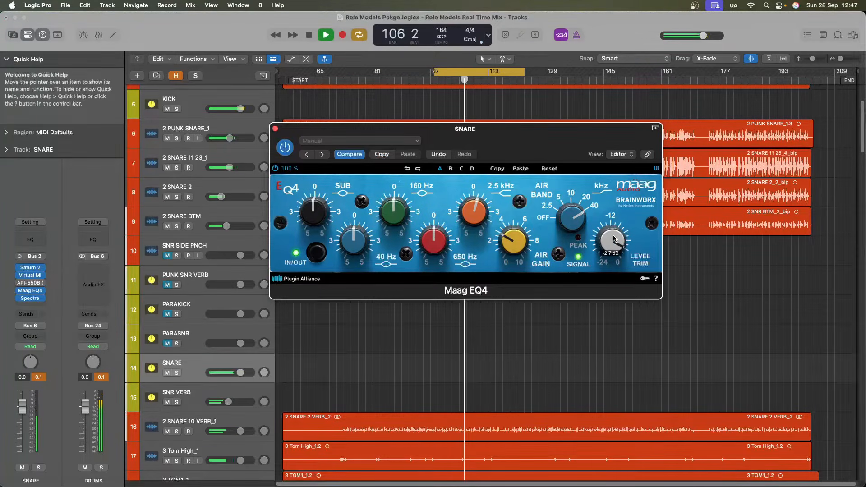
pyautogui.moveTo(614, 239); pyautogui.dragTo(616, 236)
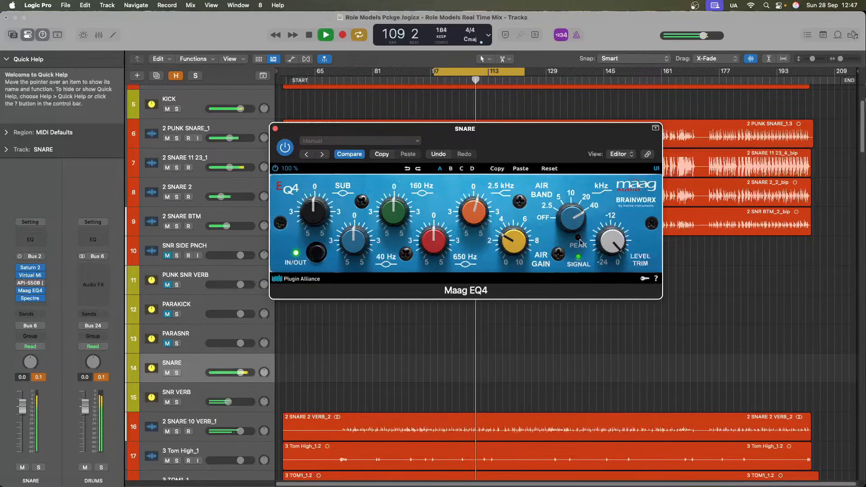
pyautogui.moveTo(517, 239)
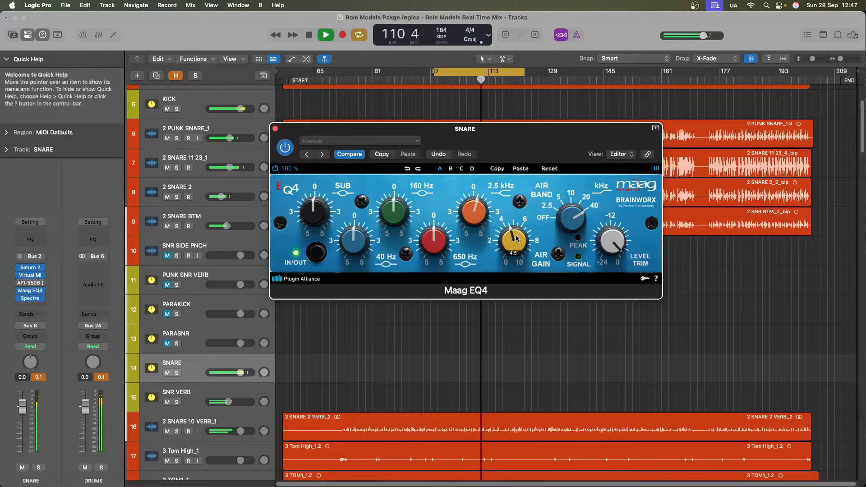
pyautogui.moveTo(517, 239); pyautogui.dragTo(517, 237)
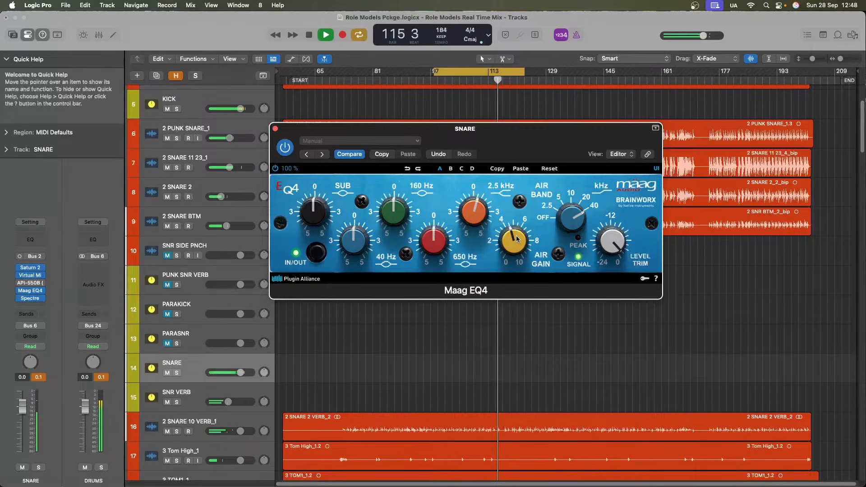
pyautogui.press('space')
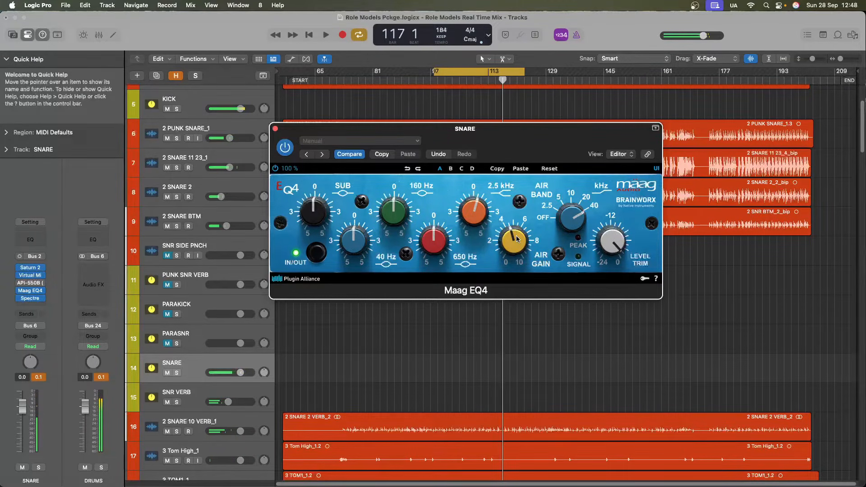
# - Replace Spectre on the SNARE bus with FabFilter Pro-Q 3 and keep the API-550B enabled
pyautogui.click(35, 292)
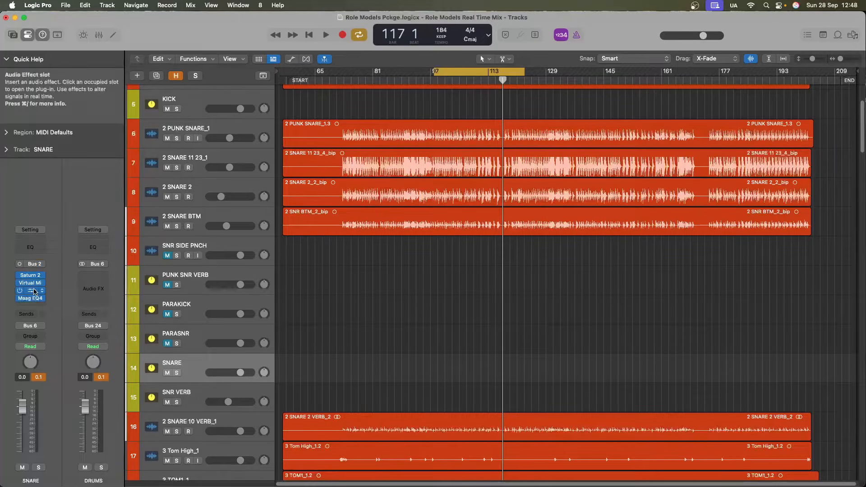
pyautogui.press('space')
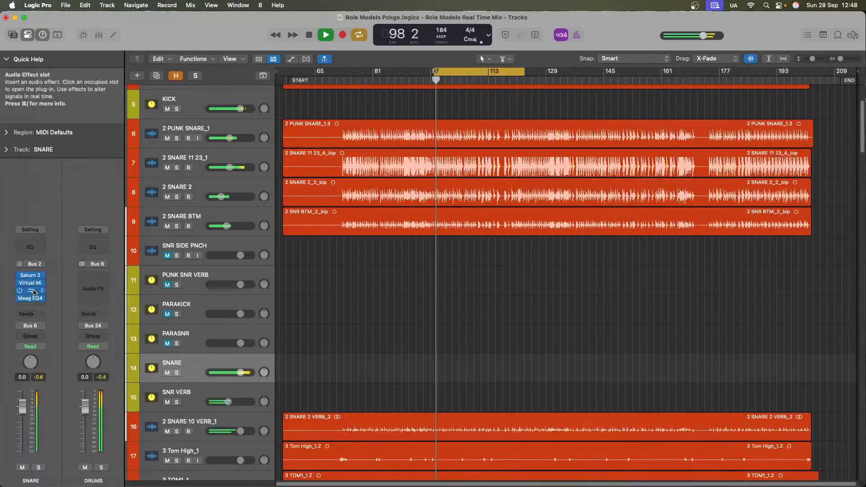
pyautogui.click(31, 307)
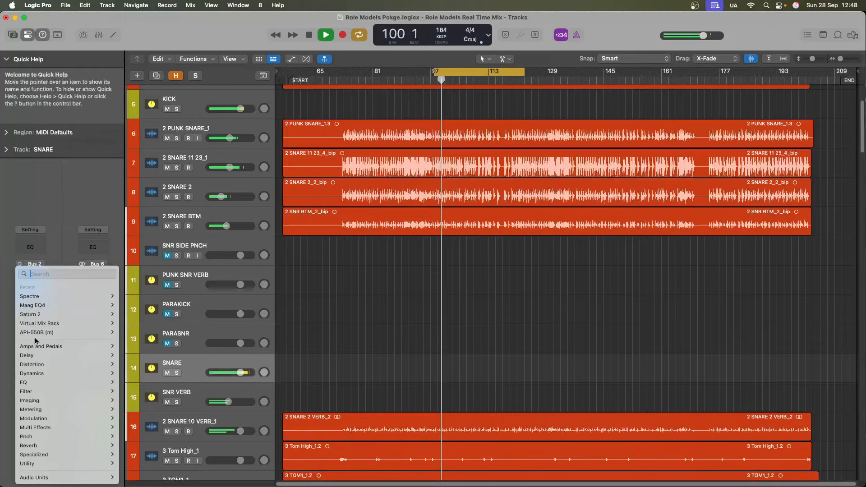
pyautogui.moveTo(41, 477)
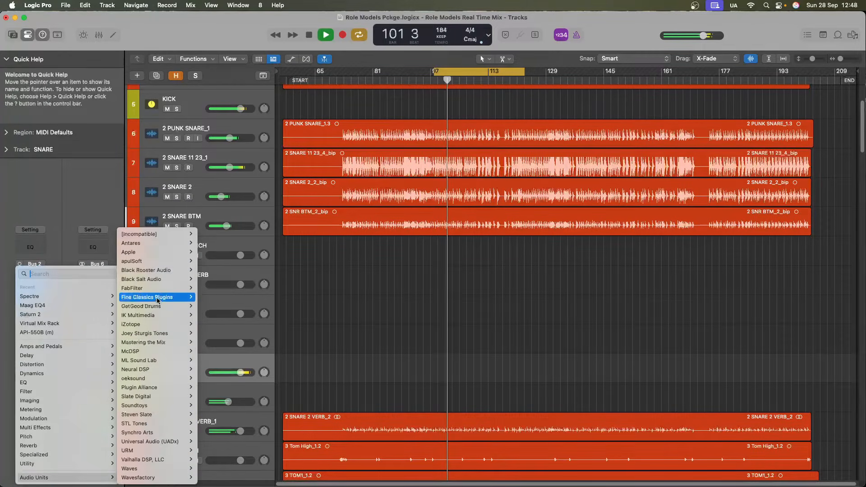
pyautogui.moveTo(153, 289)
pyautogui.click(249, 289)
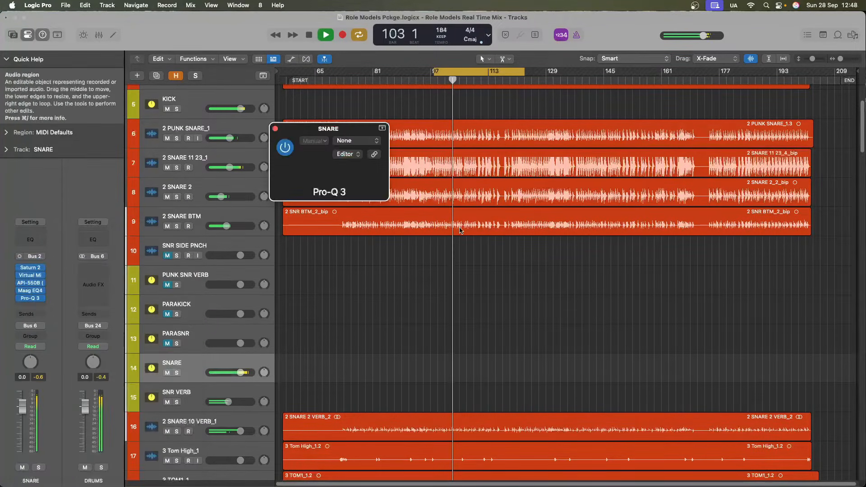
# - In Pro-Q 3, add a bell cut of -1.83 dB at about 618 Hz with a Q of 1.270
pyautogui.moveTo(451, 255); pyautogui.dragTo(472, 269)
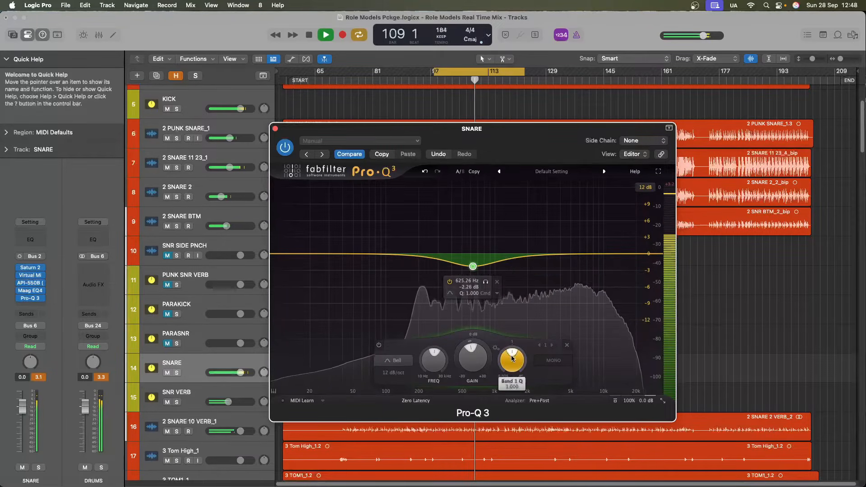
pyautogui.moveTo(513, 352); pyautogui.dragTo(515, 353)
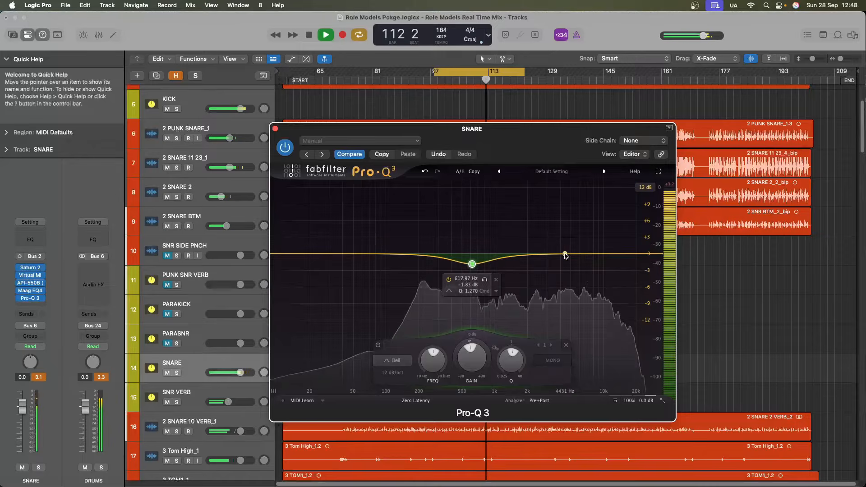
# - Sweep a narrow boosted bell with a Q of 4.034 through the upper mids, and turn it into a -1.84 dB cut at about 3022 Hz
pyautogui.moveTo(565, 254); pyautogui.dragTo(566, 223)
pyautogui.moveTo(600, 359); pyautogui.dragTo(601, 354)
pyautogui.moveTo(566, 224); pyautogui.dragTo(552, 199)
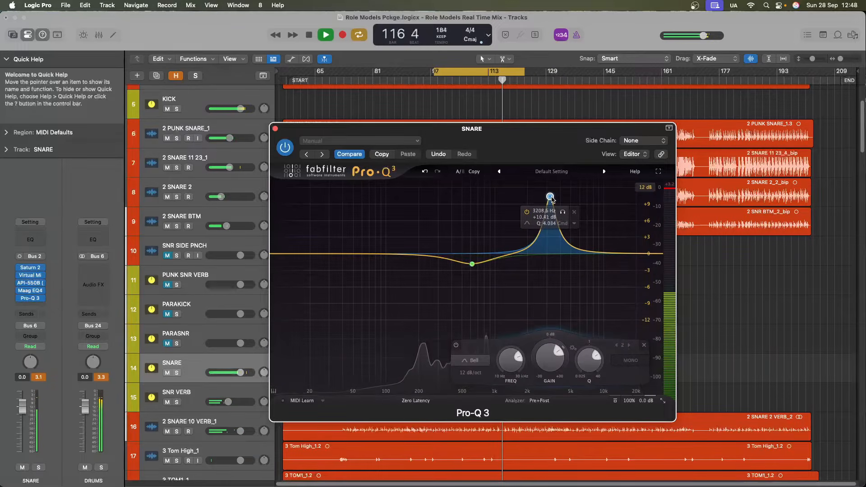
pyautogui.press('space')
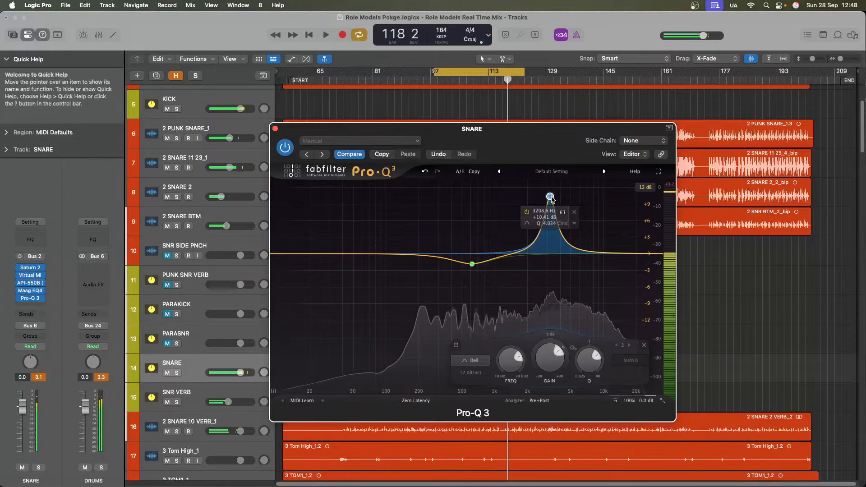
pyautogui.press('space')
pyautogui.moveTo(550, 198); pyautogui.dragTo(547, 267)
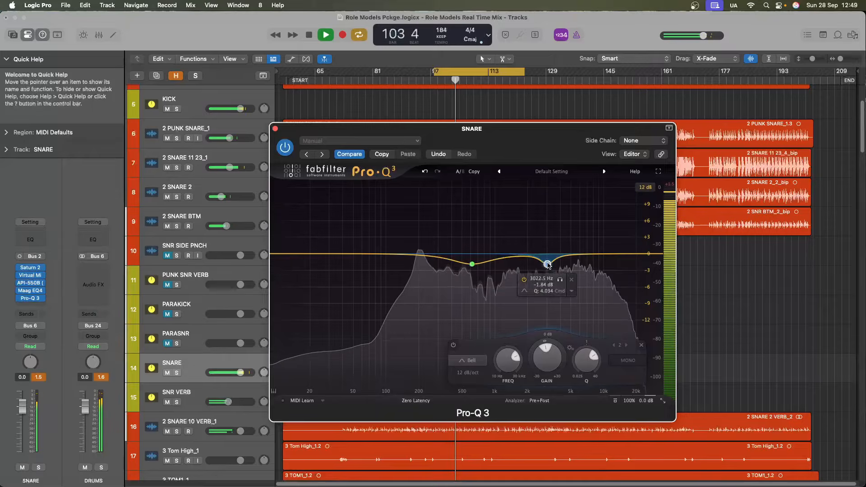
# - Try a third Pro-Q 3 bell boosting about 2 dB at about 214 Hz, and delete that band
pyautogui.moveTo(437, 262); pyautogui.dragTo(422, 247)
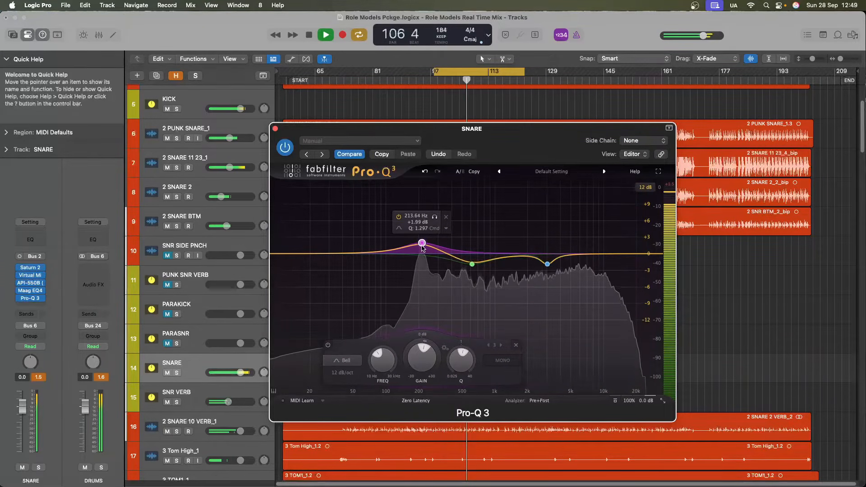
pyautogui.click(447, 217)
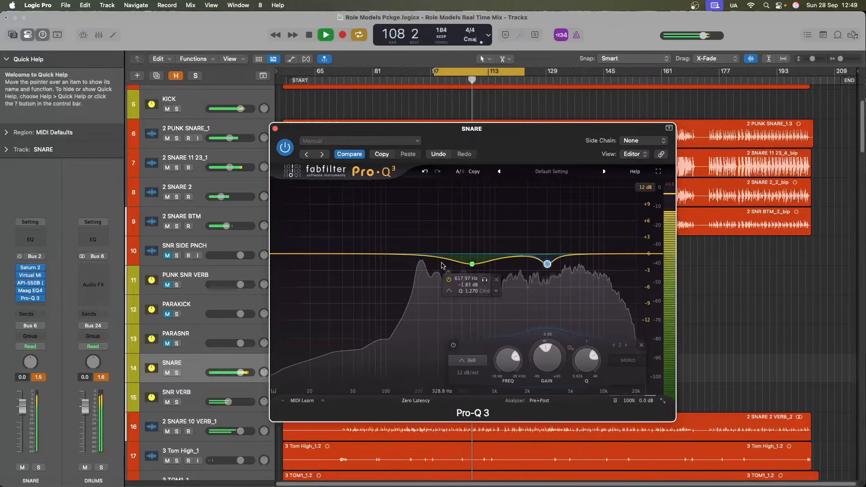
# - Add a third Pro-Q 3 bell cut of about 2 dB in the low mids, just below the 618 Hz band
pyautogui.moveTo(443, 259)
pyautogui.mouseDown()
pyautogui.moveTo(446, 211)
pyautogui.moveTo(449, 269)
pyautogui.mouseUp()
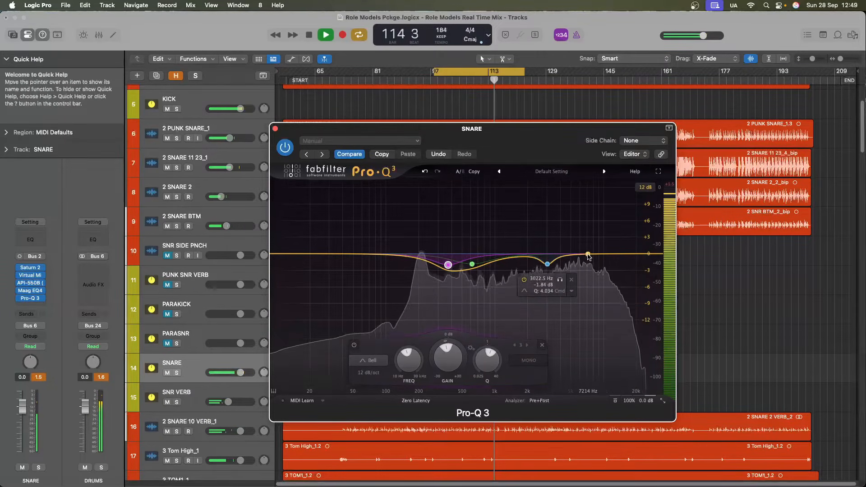
pyautogui.click(275, 129)
# - Fine-tune the 2.5 kHz band's slight boost in Maag EQ4 on the SNARE bus while the loop plays
pyautogui.click(30, 290)
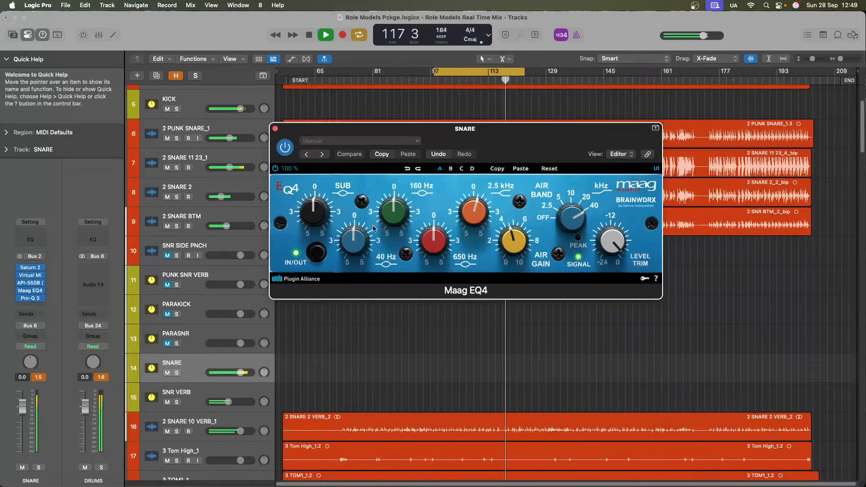
pyautogui.moveTo(480, 217); pyautogui.dragTo(478, 217)
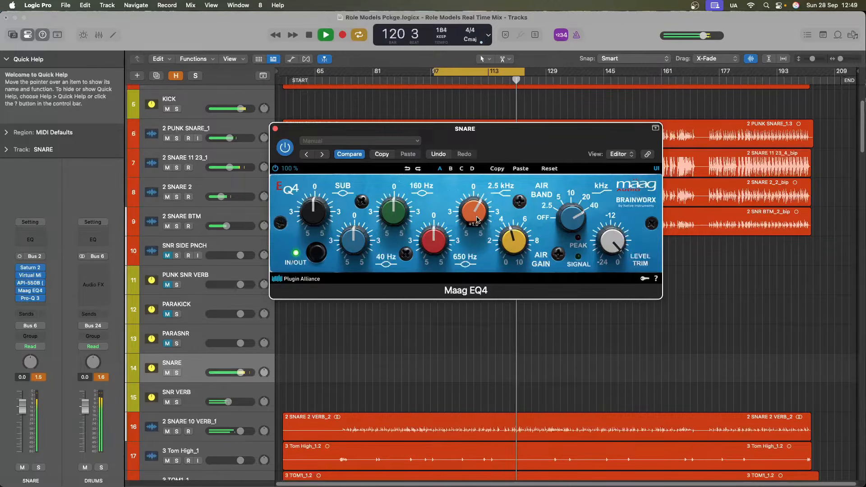
pyautogui.moveTo(477, 217); pyautogui.dragTo(476, 219)
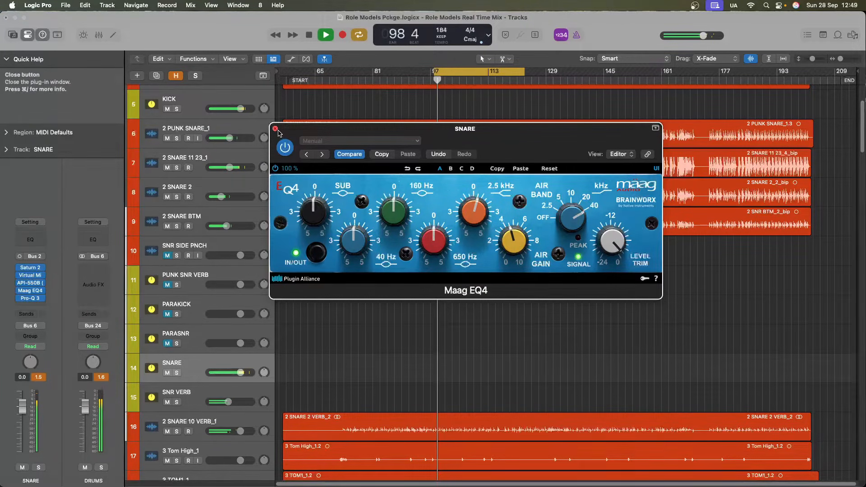
pyautogui.click(274, 129)
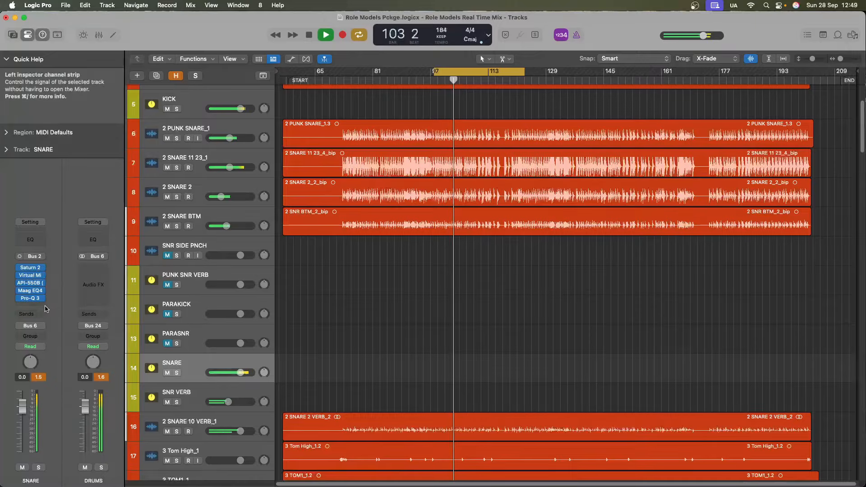
# - Adjust the 200 Hz low-frequency band's gain in the SNARE bus's API-550B, and stop playback
pyautogui.click(31, 284)
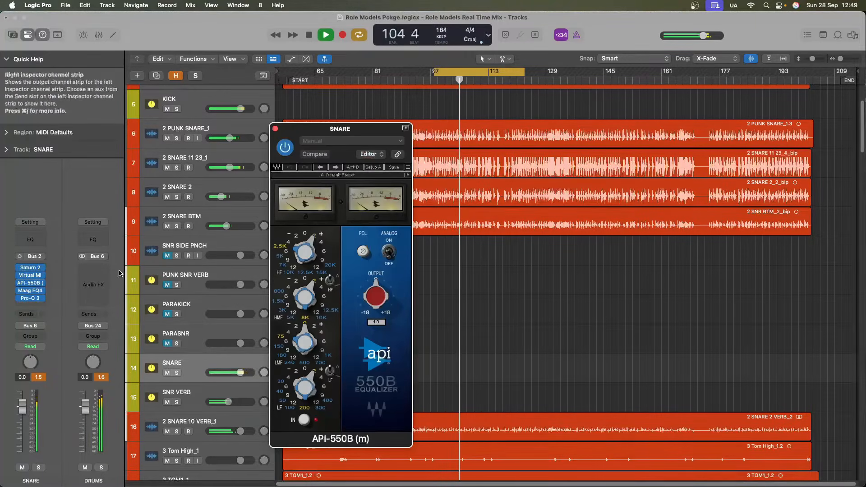
pyautogui.click(321, 379)
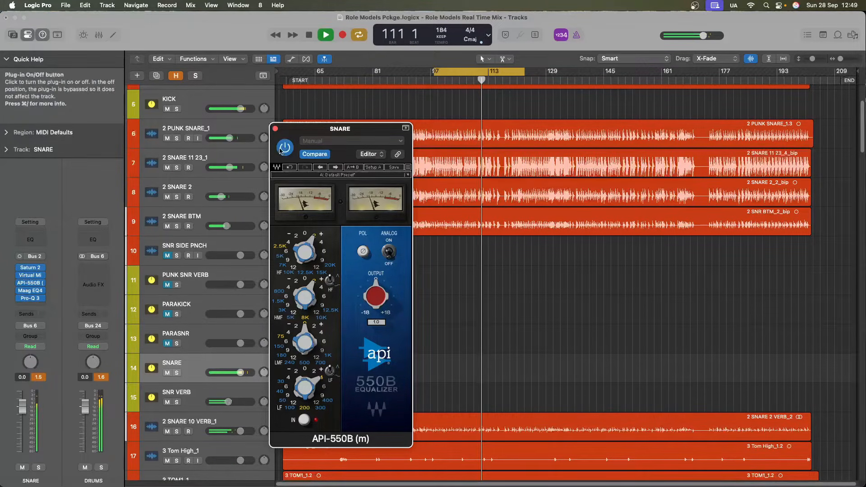
pyautogui.click(275, 128)
pyautogui.press('space')
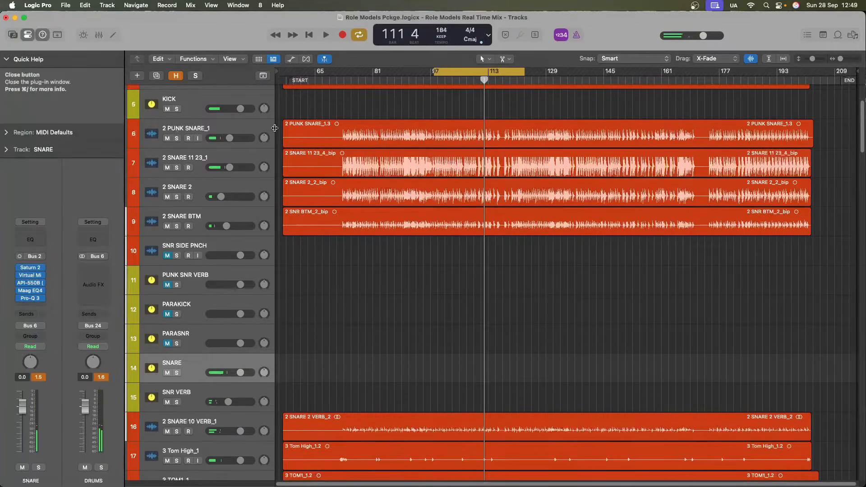
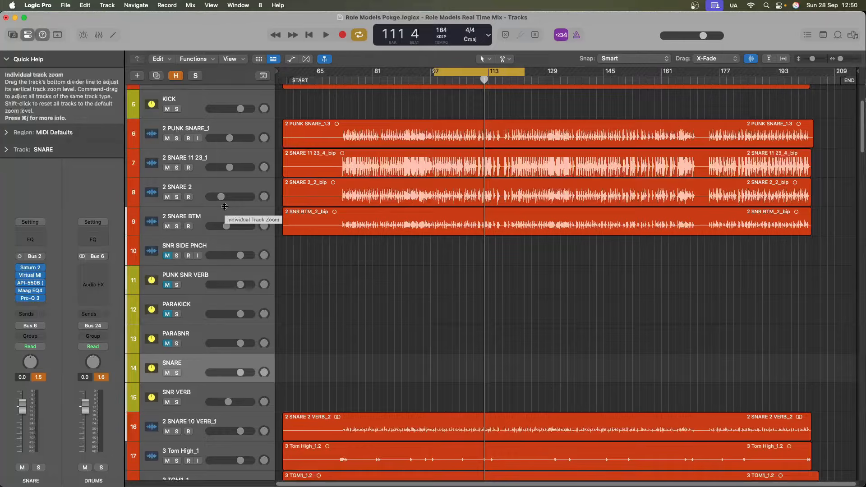
# - Insert a mono Black Salt Audio BSAClipper after Pro-Q 3 on the SNARE bus with the loop playing
pyautogui.scroll(-3, 263, 250)
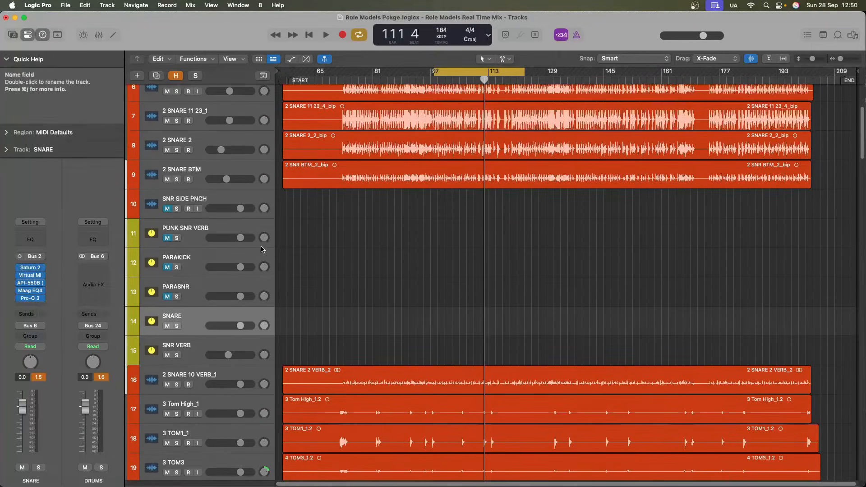
pyautogui.scroll(-1, 254, 289)
pyautogui.scroll(1, 254, 291)
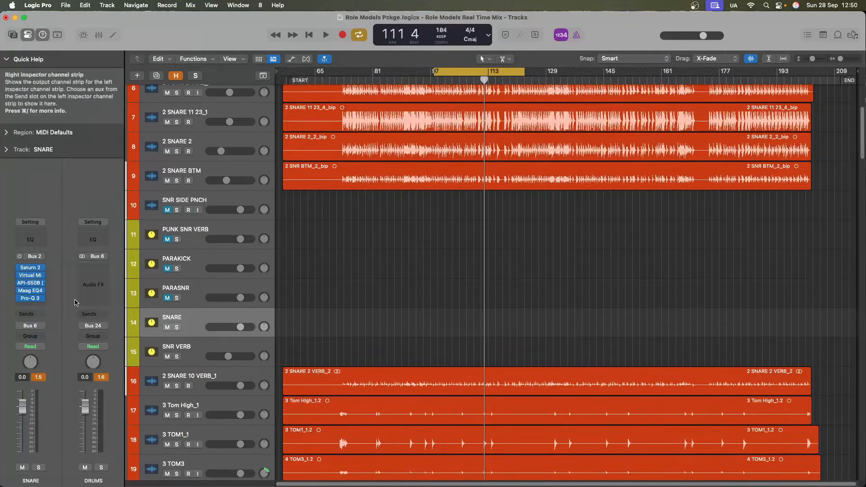
pyautogui.press('space')
pyautogui.click(26, 306)
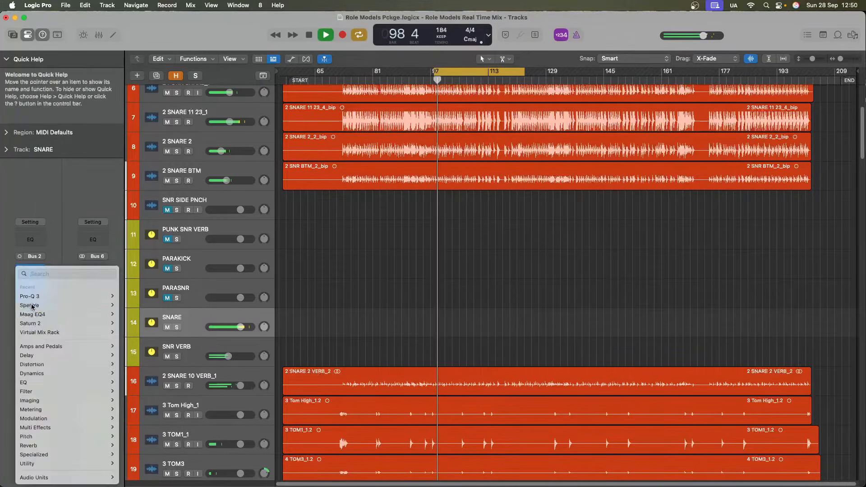
pyautogui.moveTo(54, 477)
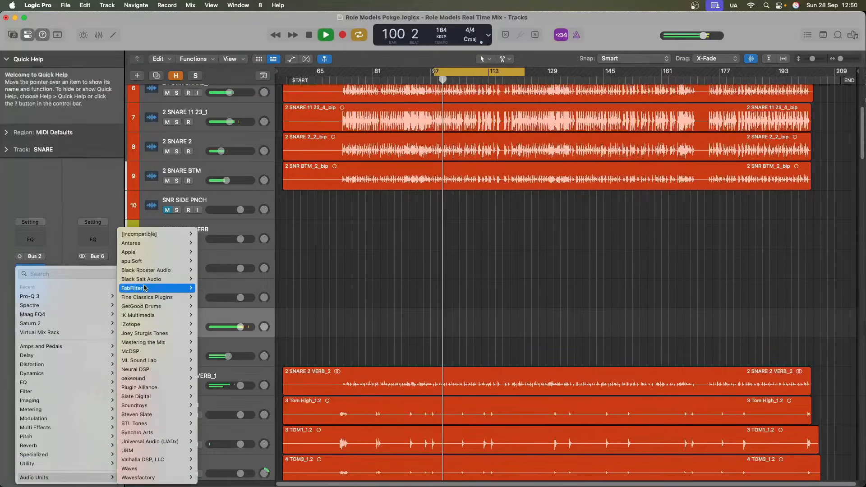
pyautogui.moveTo(145, 284)
pyautogui.moveTo(219, 280)
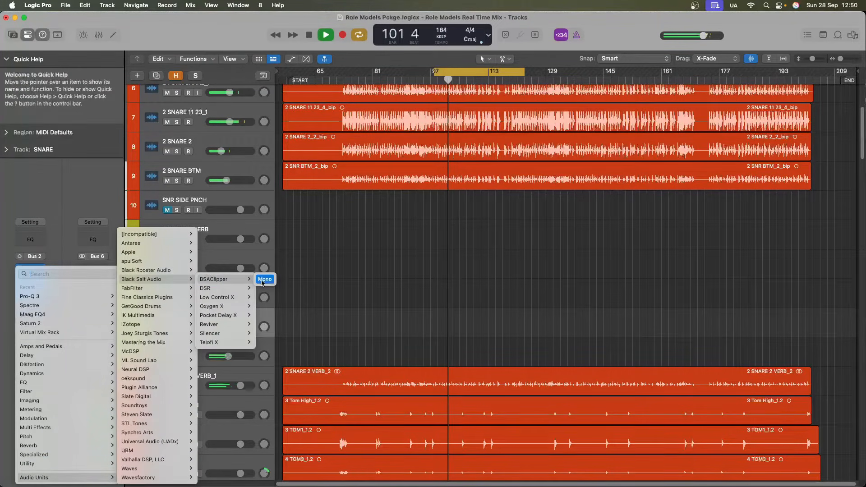
pyautogui.click(264, 281)
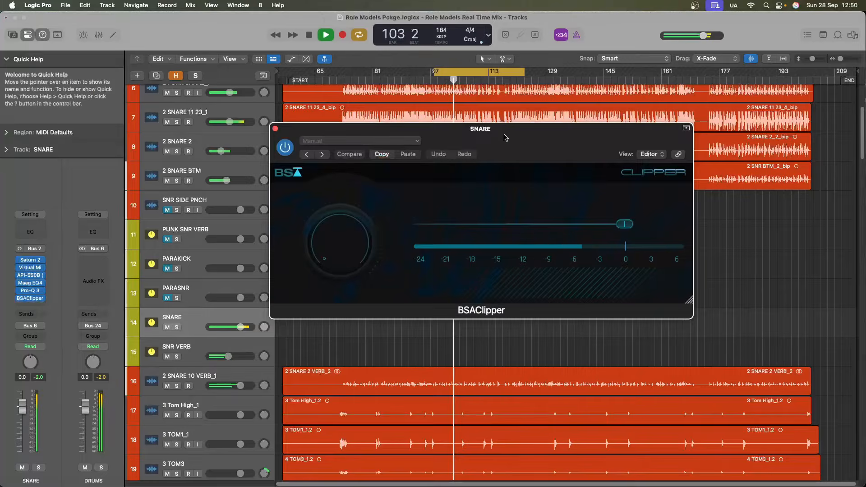
# - Set the BSAClipper knob to 1.4 and its threshold slider to -2.9, and lower the SNARE fader to -1.2 dB
pyautogui.moveTo(577, 222)
pyautogui.mouseDown()
pyautogui.moveTo(560, 223)
pyautogui.moveTo(571, 222)
pyautogui.mouseUp()
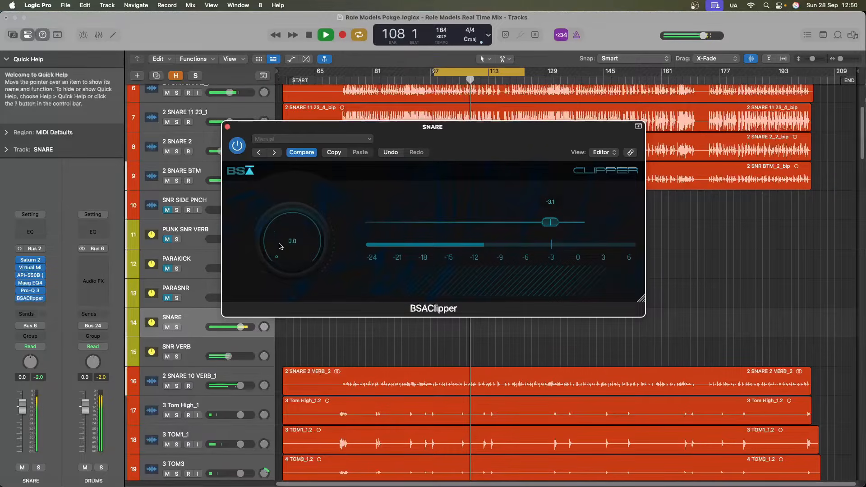
pyautogui.moveTo(268, 245); pyautogui.dragTo(271, 241)
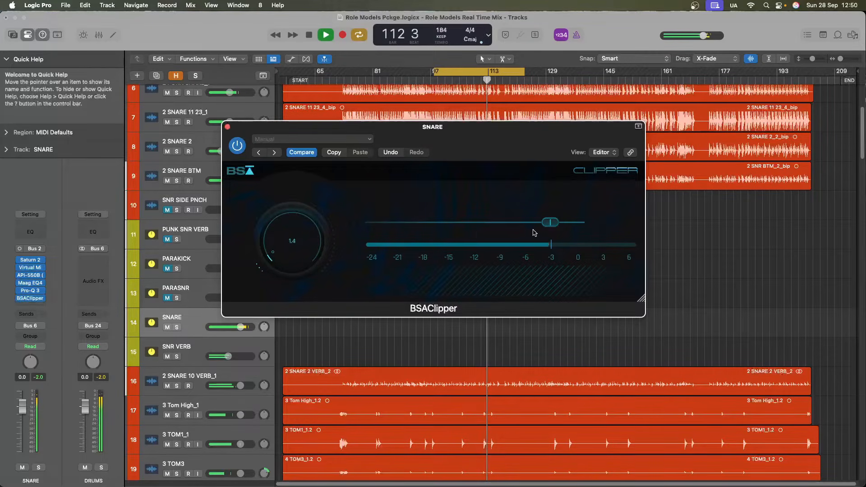
pyautogui.moveTo(546, 226)
pyautogui.moveTo(545, 226); pyautogui.dragTo(551, 226)
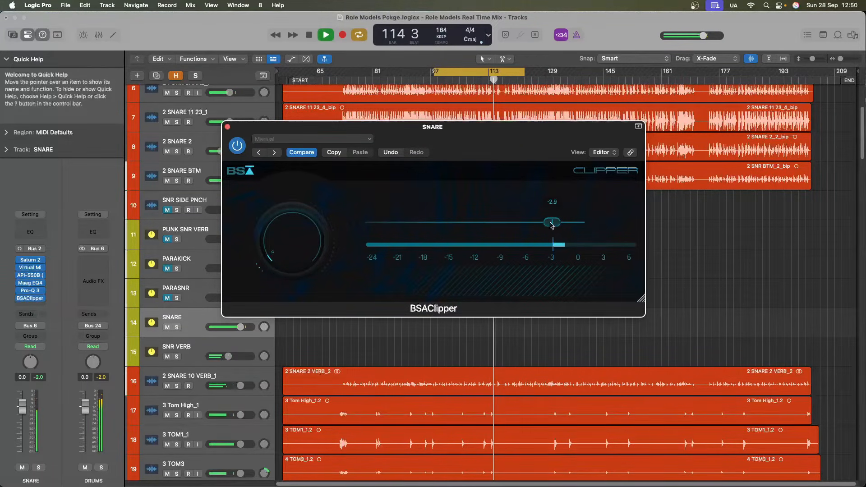
pyautogui.click(228, 127)
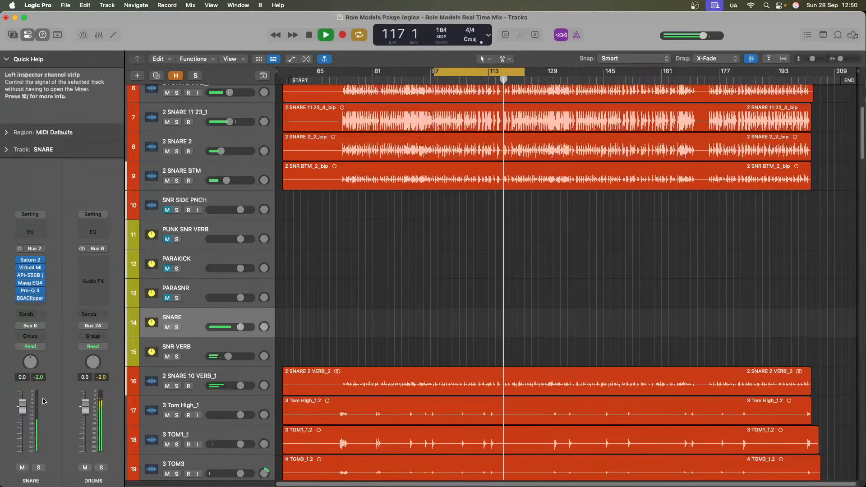
pyautogui.moveTo(21, 406); pyautogui.dragTo(22, 409)
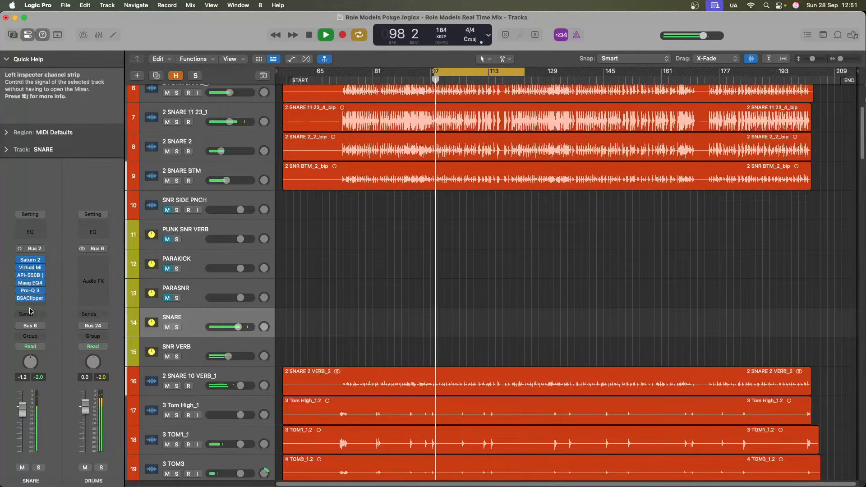
# - In the SNARE bus's API-550B, switch the high-mid band to 5K and lower the output, and stop playback
pyautogui.click(34, 275)
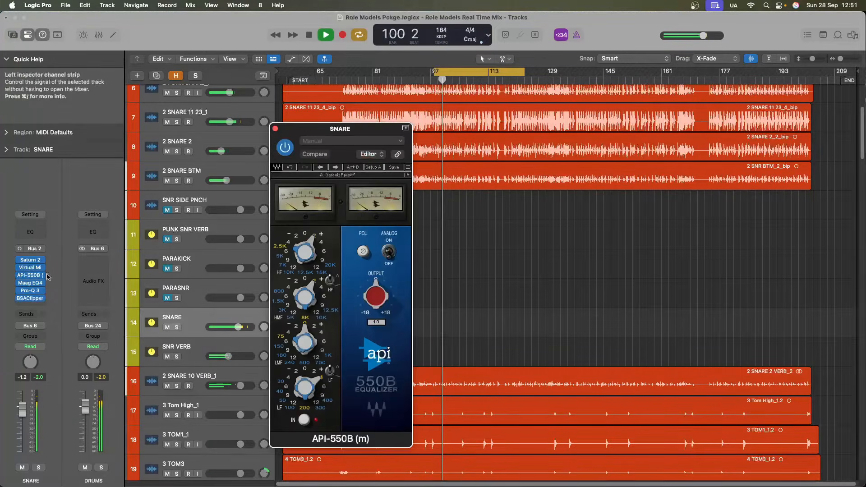
pyautogui.click(321, 289)
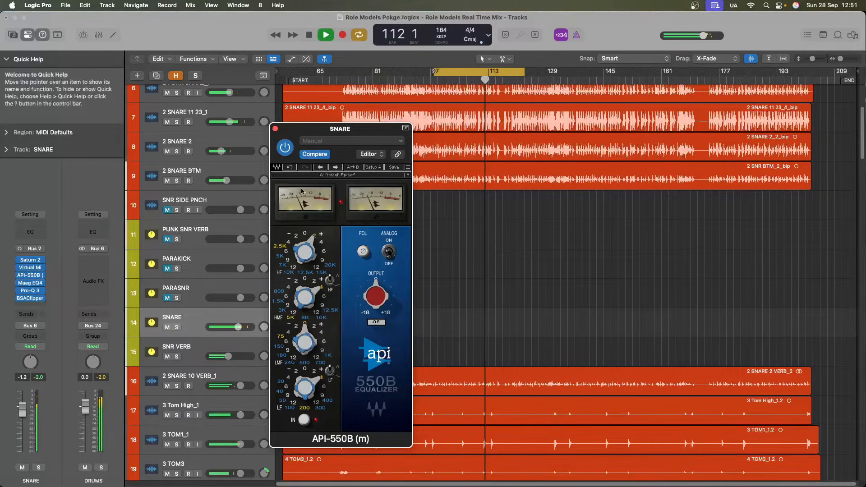
pyautogui.click(275, 128)
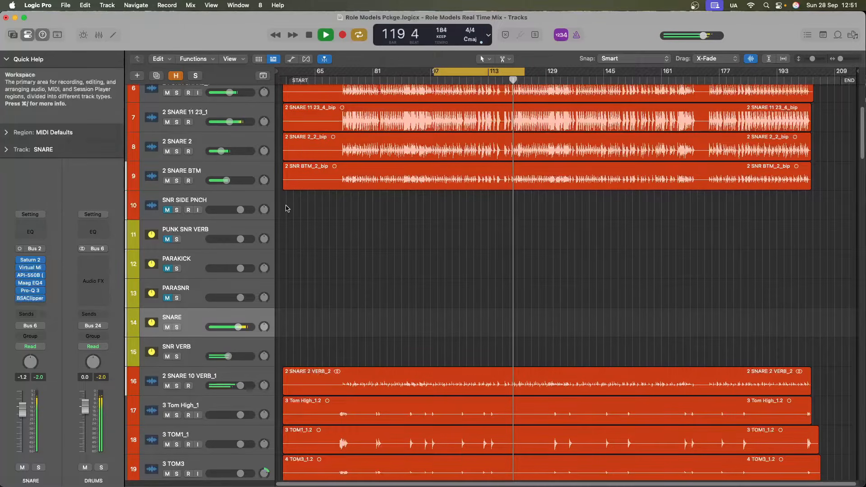
pyautogui.press('space')
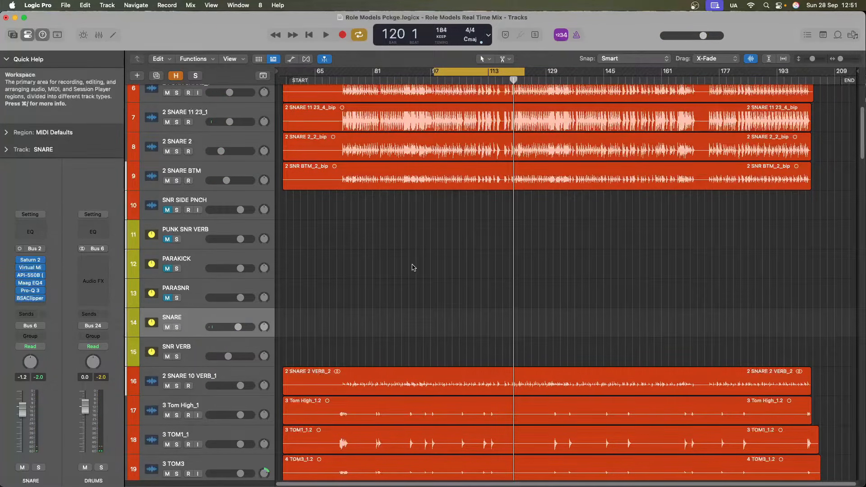
# - Solo the DRUMS bus and audition the whole drum mix briefly
pyautogui.scroll(-1, 413, 267)
pyautogui.scroll(-10, 413, 267)
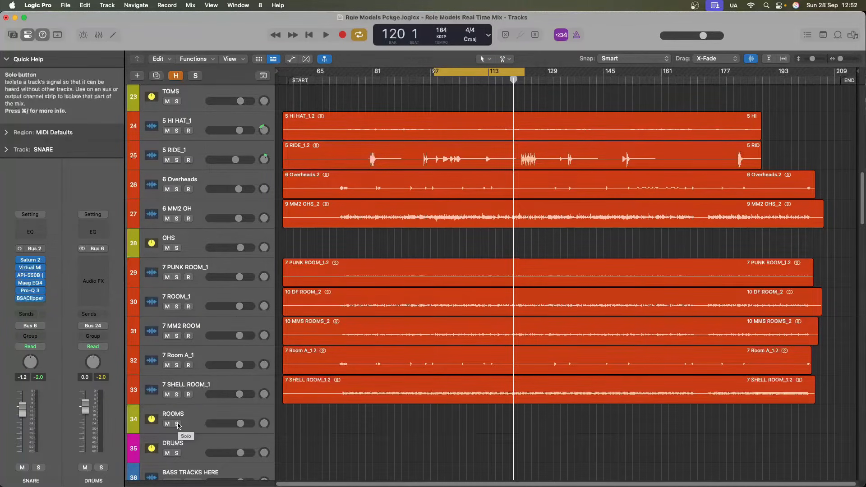
pyautogui.click(177, 454)
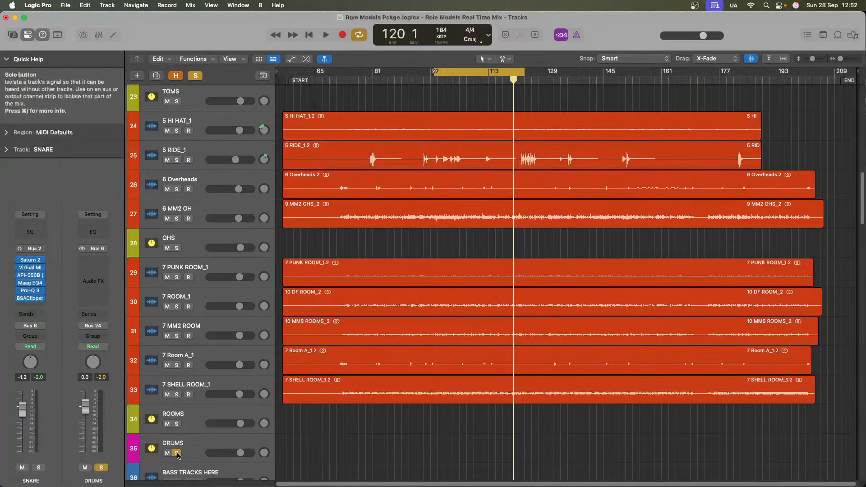
pyautogui.press('space')
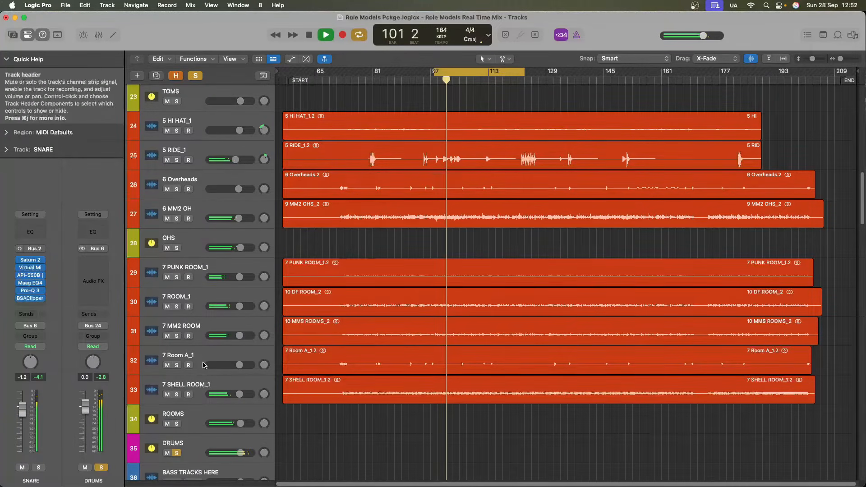
pyautogui.press('space')
# - Review the five drum room tracks from 7 PUNK ROOM_1 to 7 SHELL ROOM_1, returning the selection to 7 PUNK ROOM_1
pyautogui.click(202, 276)
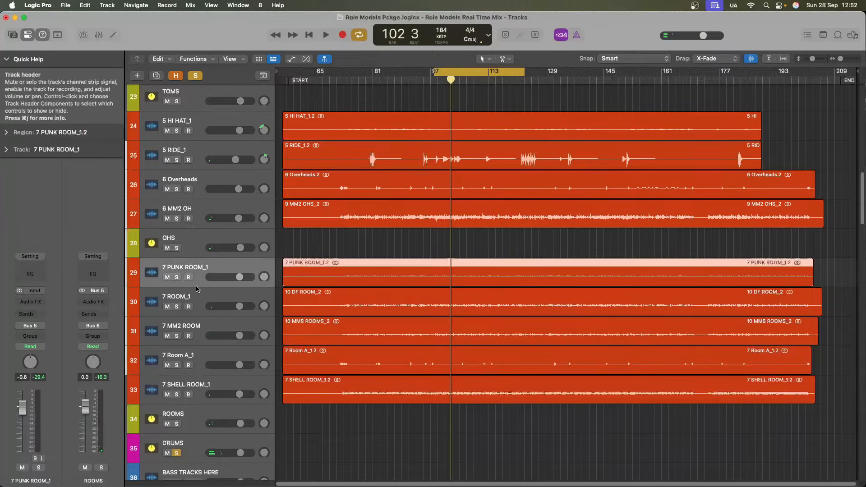
pyautogui.click(198, 305)
pyautogui.click(199, 333)
pyautogui.click(197, 364)
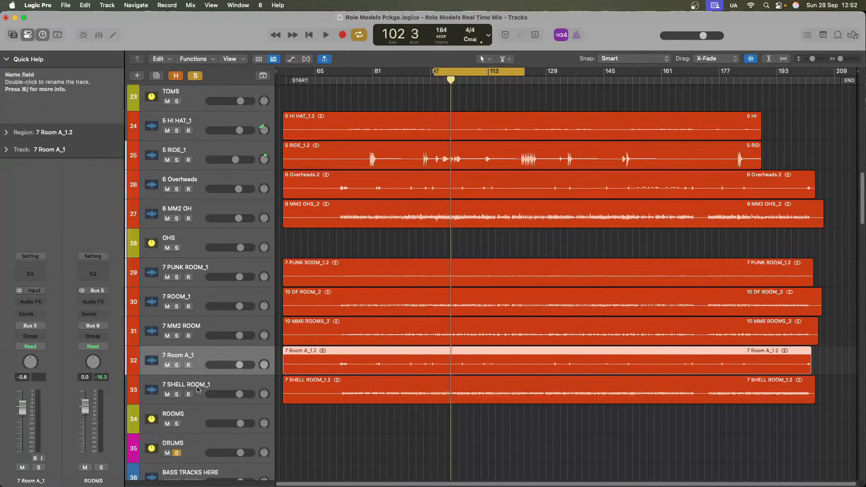
pyautogui.click(198, 392)
pyautogui.click(201, 272)
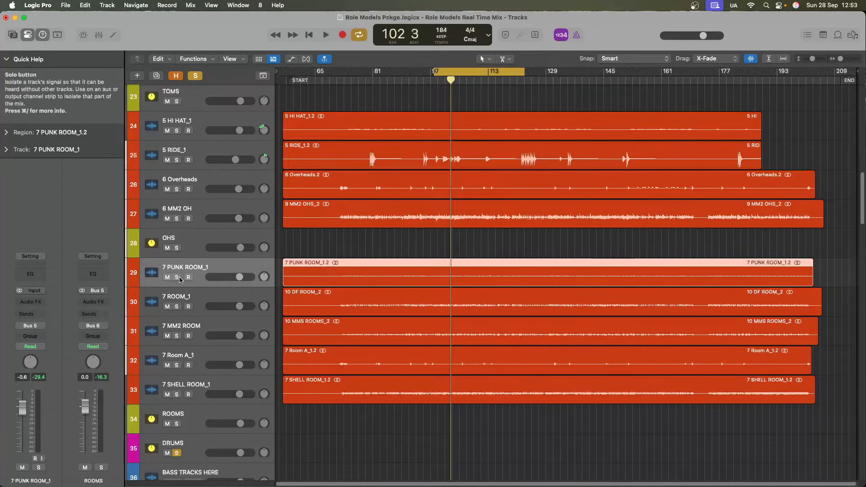
# - Solo 7 PUNK ROOM_1 instead of DRUMS, set its region gain to +9 dB and audition it
pyautogui.click(195, 76)
pyautogui.click(177, 278)
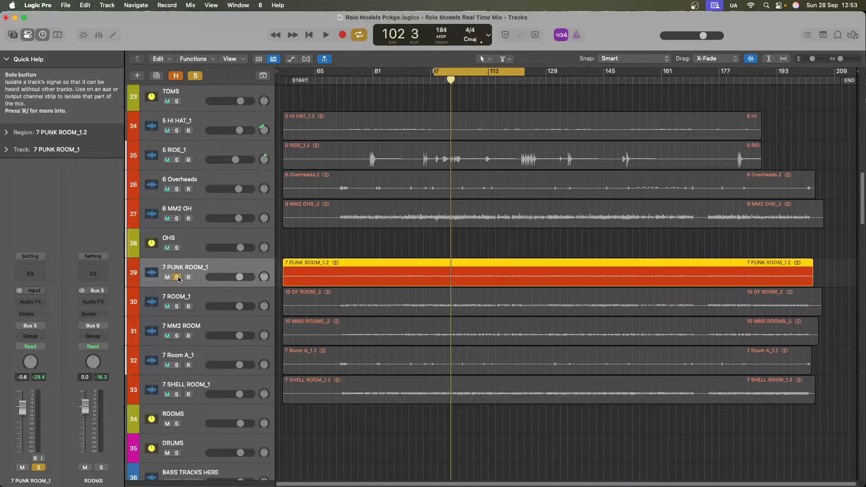
pyautogui.click(6, 133)
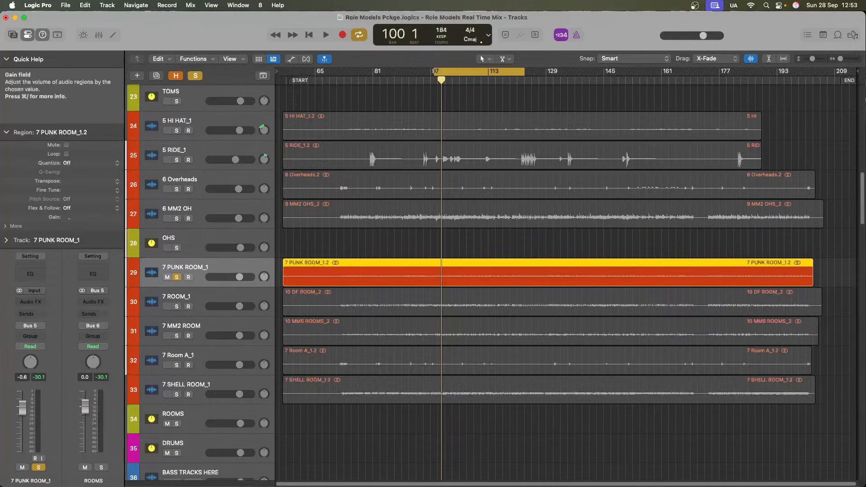
pyautogui.doubleClick(69, 219)
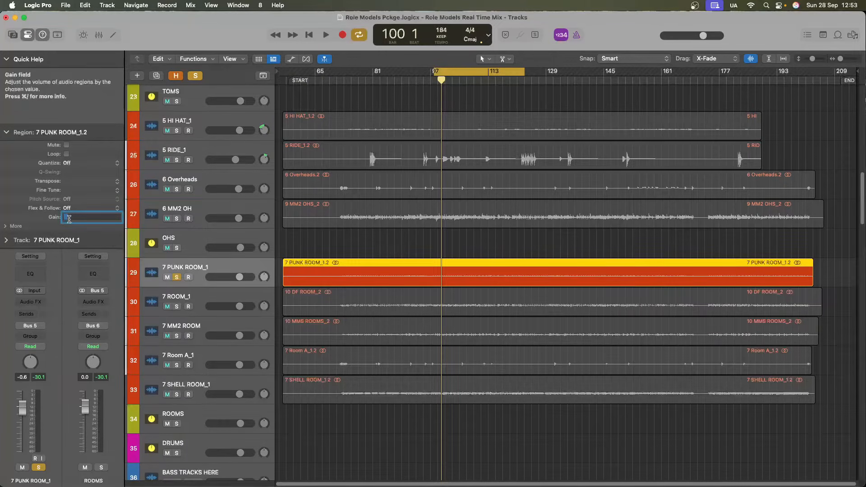
pyautogui.write('9')
pyautogui.press('Return')
pyautogui.press('space')
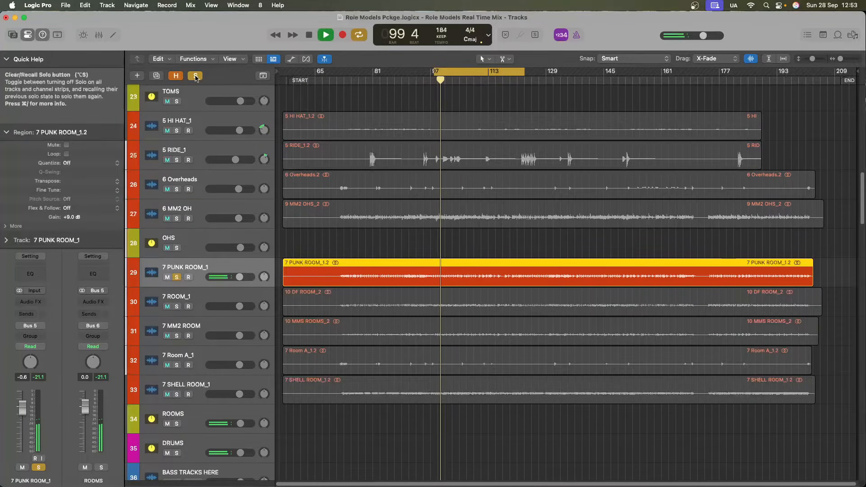
pyautogui.click(6, 132)
pyautogui.press('space')
# - Insert Slate Digital's Virtual Mix Rack on 7 PUNK ROOM_1, keeping only the FG-Stress, Revival and Trimmer modules
pyautogui.click(30, 301)
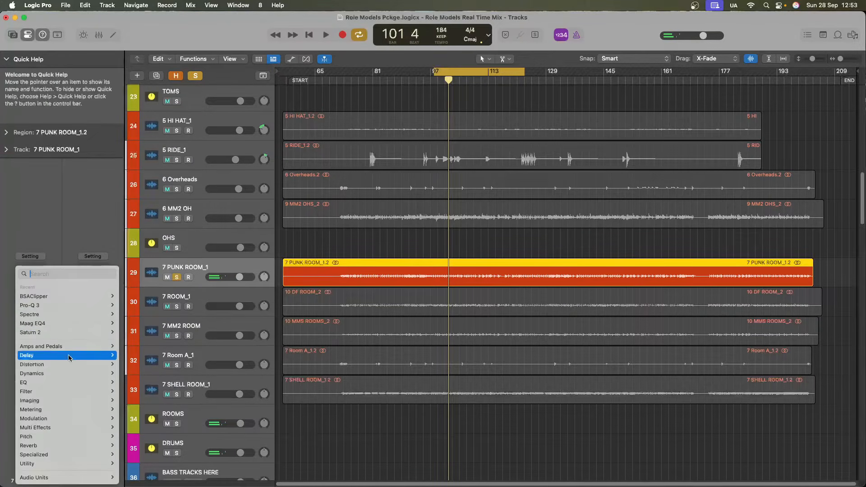
pyautogui.moveTo(62, 479)
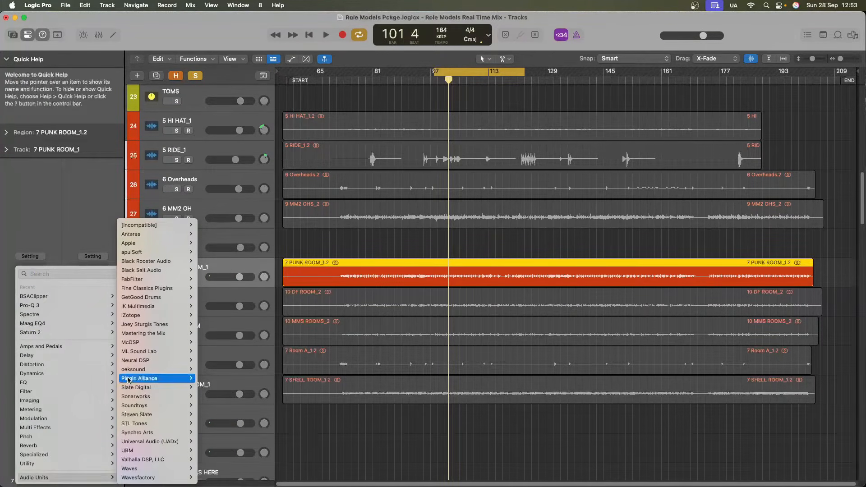
pyautogui.click(377, 120)
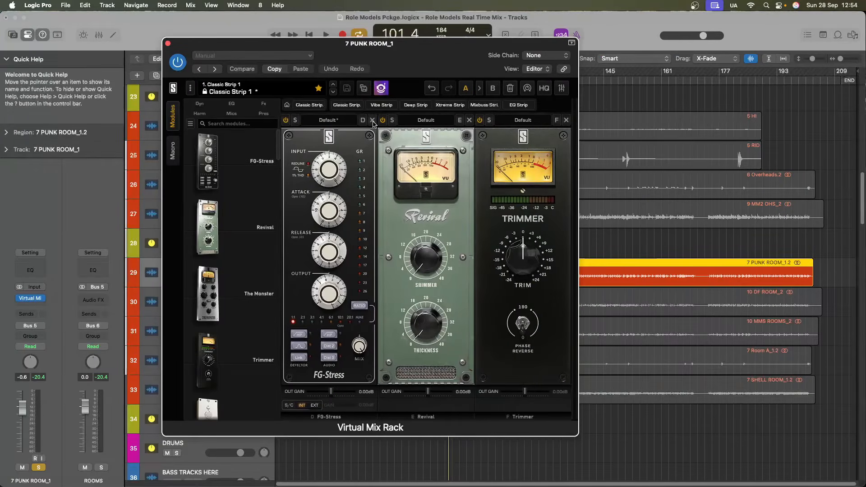
# - During playback, set FG-Stress to ratio 2:1 and input about 7.3, adjust attack and release, and enable Dist 3 and the detector's band emphasis
pyautogui.click(361, 305)
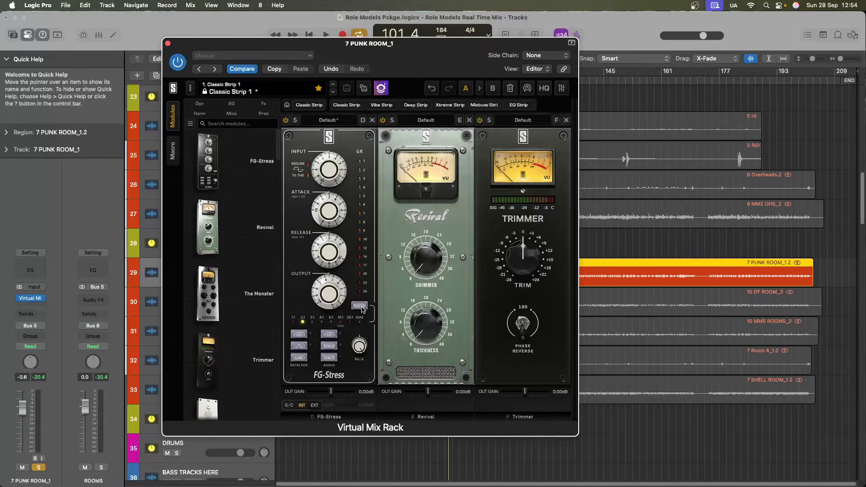
pyautogui.press('space')
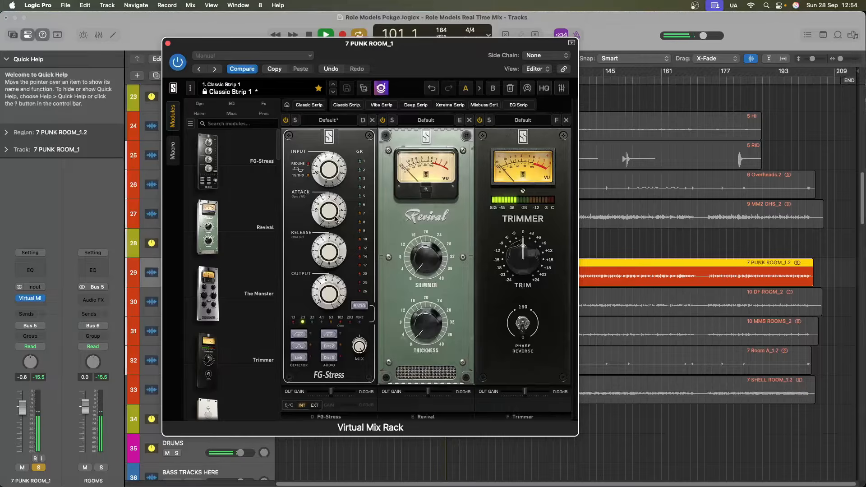
pyautogui.moveTo(334, 247)
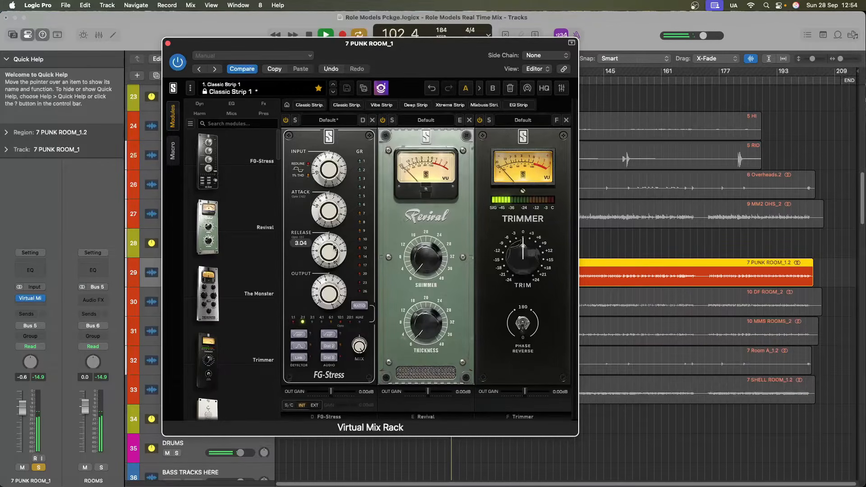
pyautogui.moveTo(334, 246); pyautogui.dragTo(333, 244)
pyautogui.moveTo(336, 177); pyautogui.dragTo(336, 170)
pyautogui.moveTo(329, 214)
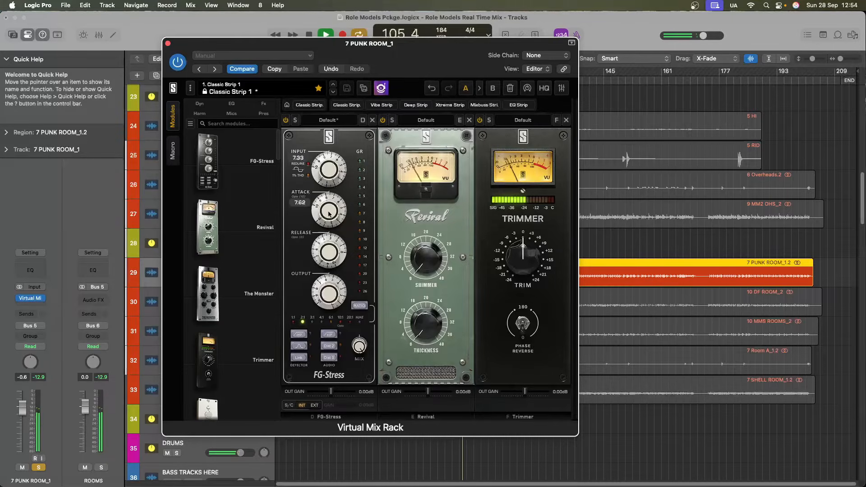
pyautogui.moveTo(330, 213); pyautogui.dragTo(335, 243)
pyautogui.moveTo(334, 247)
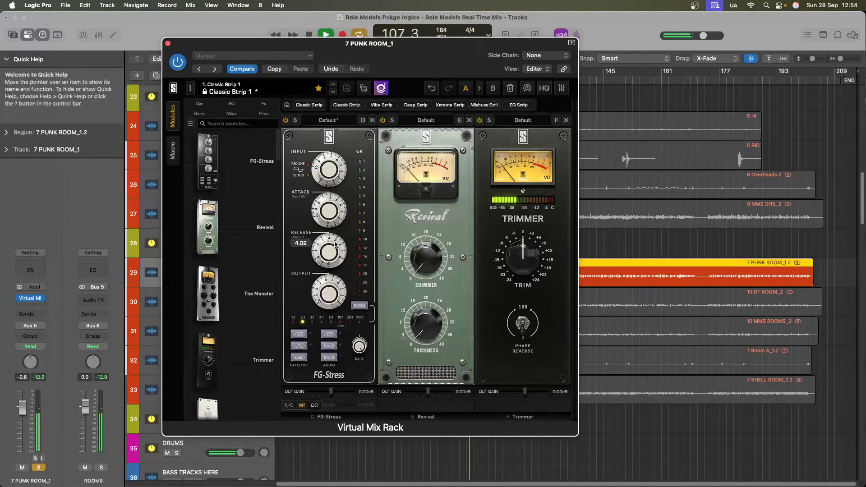
pyautogui.click(331, 347)
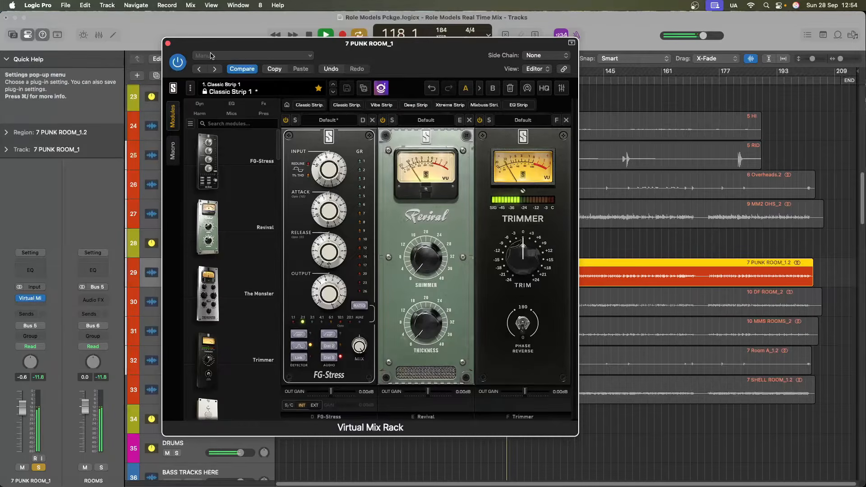
pyautogui.click(168, 43)
pyautogui.press('space')
# - Solo DRUMS again, compare the drums with 7 PUNK ROOM_1 muted and unmuted, and lower that track's volume to -3.9 dB
pyautogui.click(197, 77)
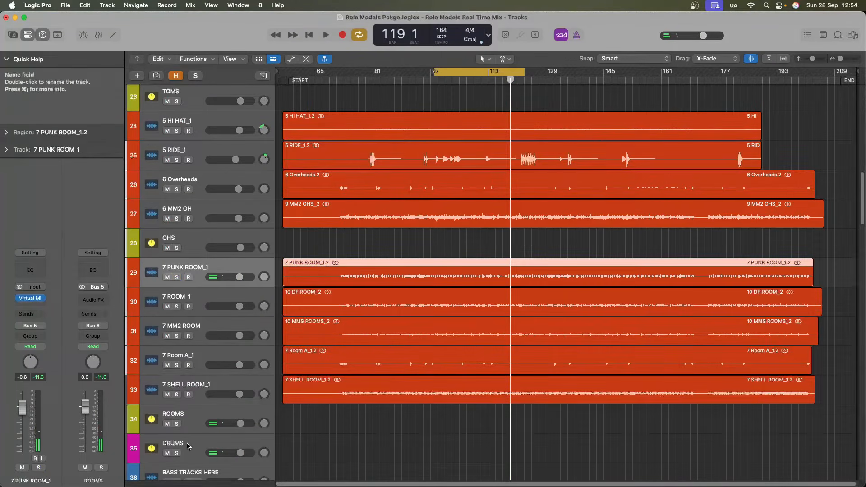
pyautogui.click(196, 77)
pyautogui.press('space')
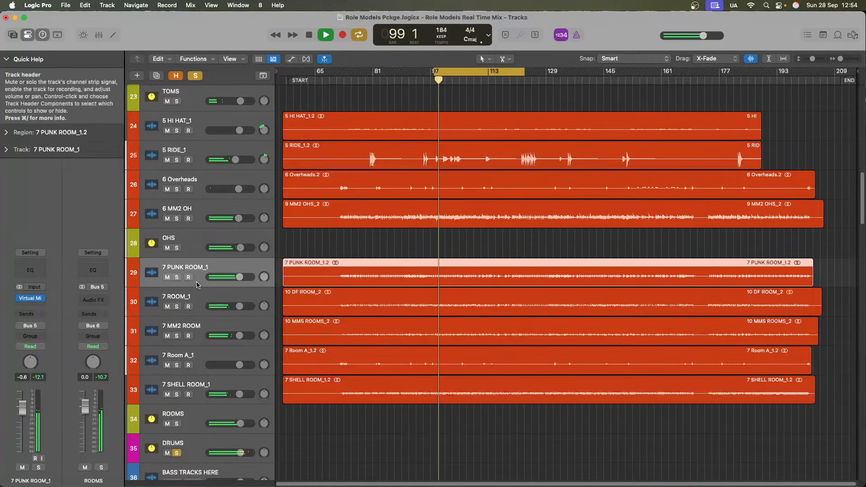
pyautogui.click(166, 278)
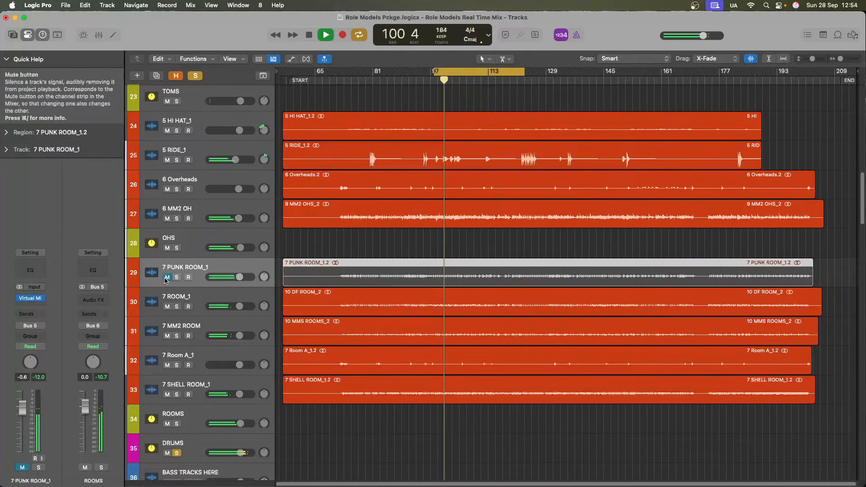
pyautogui.click(166, 278)
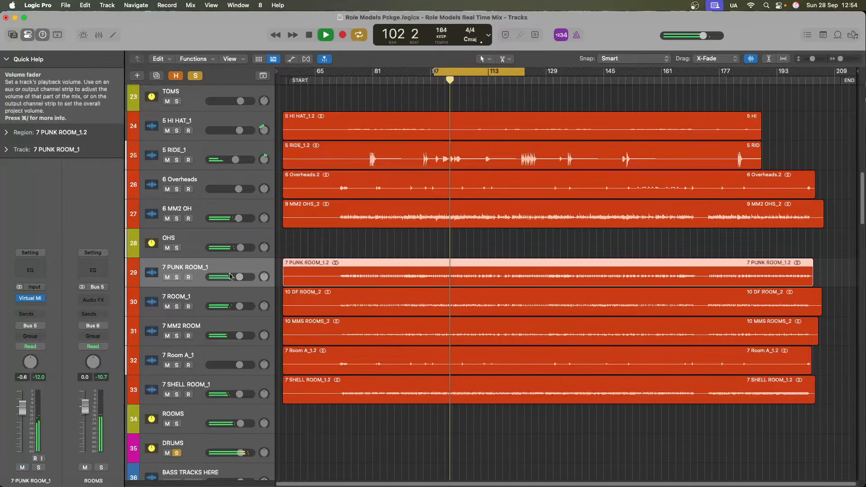
pyautogui.moveTo(239, 277); pyautogui.dragTo(233, 277)
pyautogui.press('space')
# - Reopen Virtual Mix Rack on 7 PUNK ROOM_1 and set the FG-Stress ratio to 20:1 while auditioning the drums
pyautogui.click(33, 298)
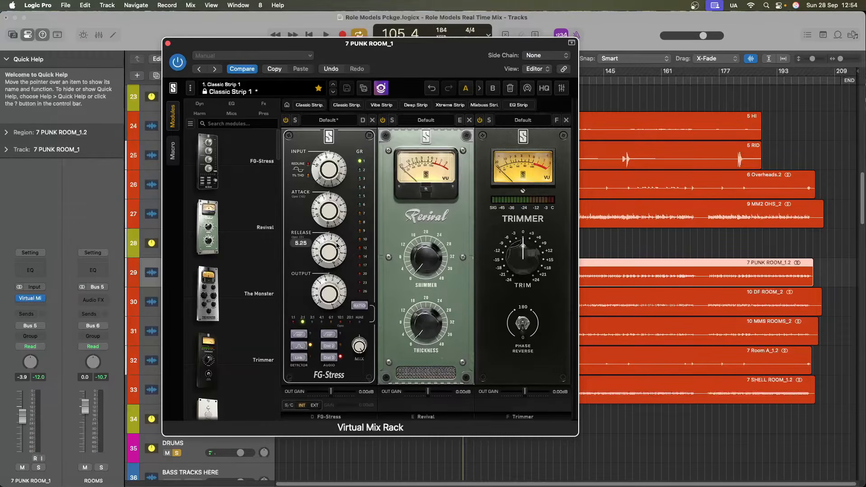
pyautogui.press('space')
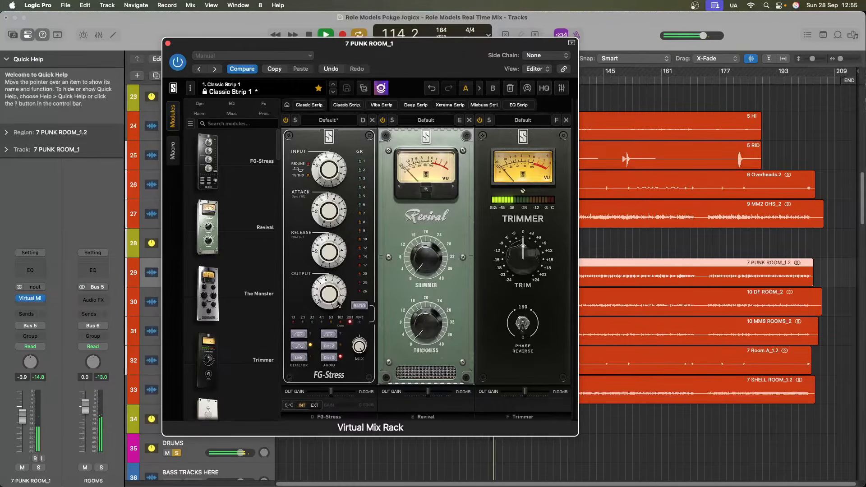
pyautogui.click(167, 43)
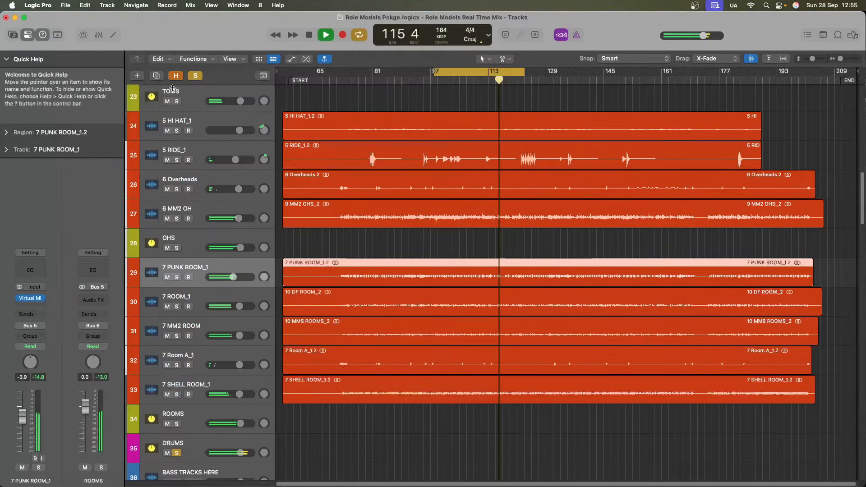
# - Clear the DRUMS solo and set the 7 PUNK ROOM_1 volume to -2.6 dB against the full mix
pyautogui.press('space')
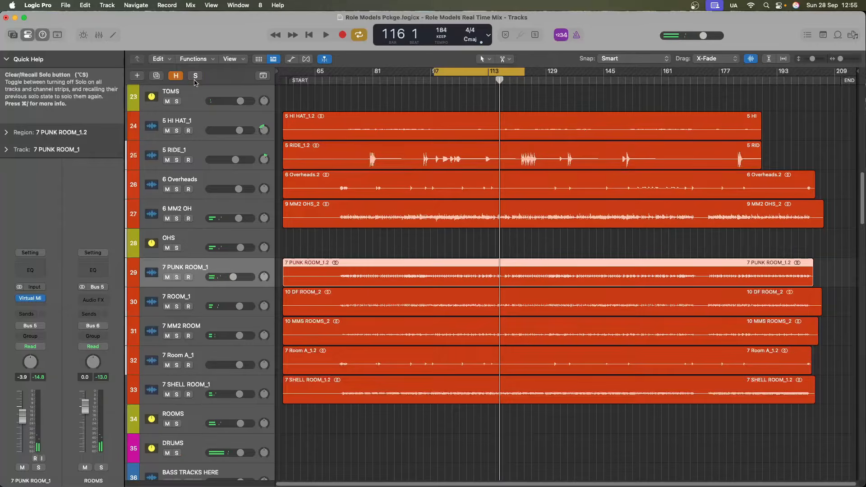
pyautogui.press('space')
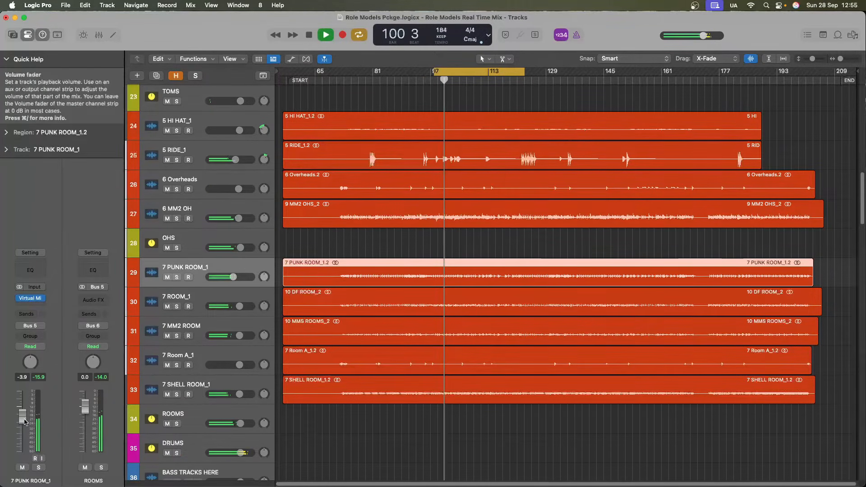
pyautogui.moveTo(24, 422); pyautogui.dragTo(22, 415)
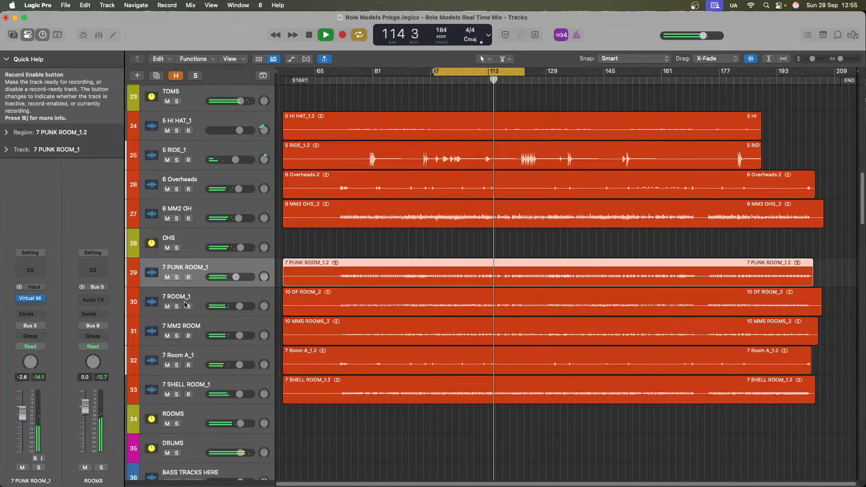
pyautogui.press('space')
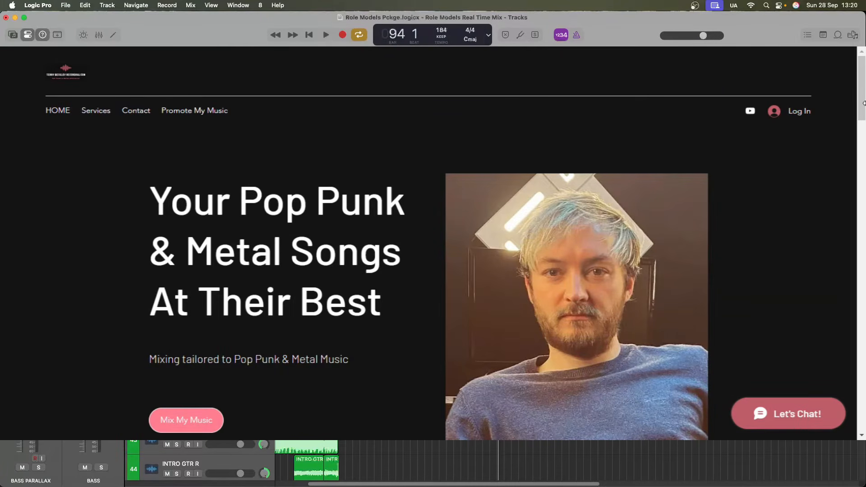
pyautogui.moveTo(862, 99); pyautogui.dragTo(862, 324)
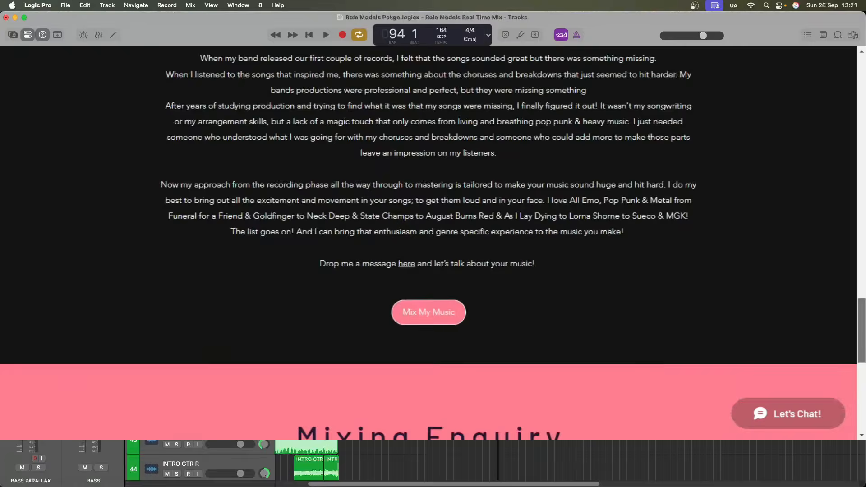
pyautogui.scroll(-8, 694, 312)
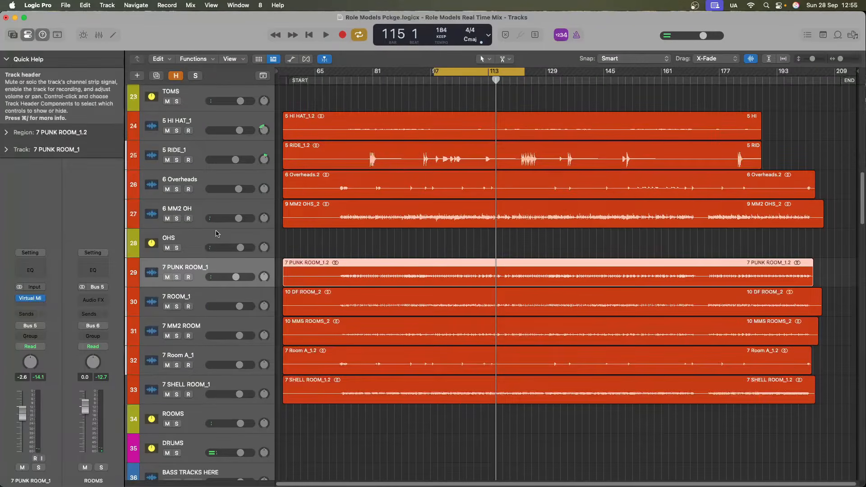
# - Insert Spectre on the SNARE bus during playback and boost its fourth band by about 0.9 dB near 6.9 kHz
pyautogui.scroll(10, 215, 234)
pyautogui.click(182, 287)
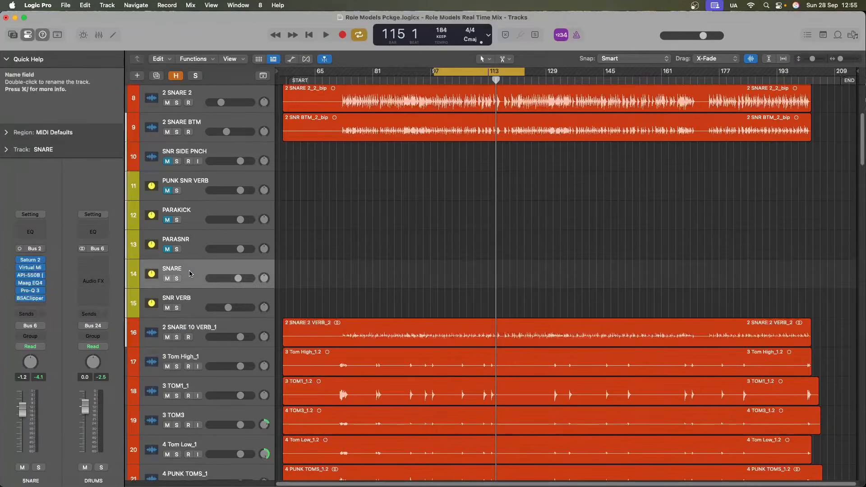
pyautogui.press('space')
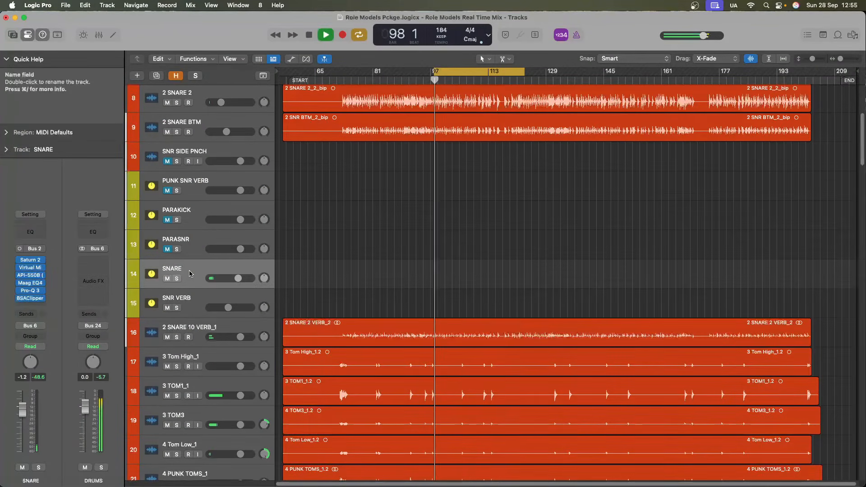
pyautogui.click(22, 299)
pyautogui.moveTo(90, 324)
pyautogui.click(134, 324)
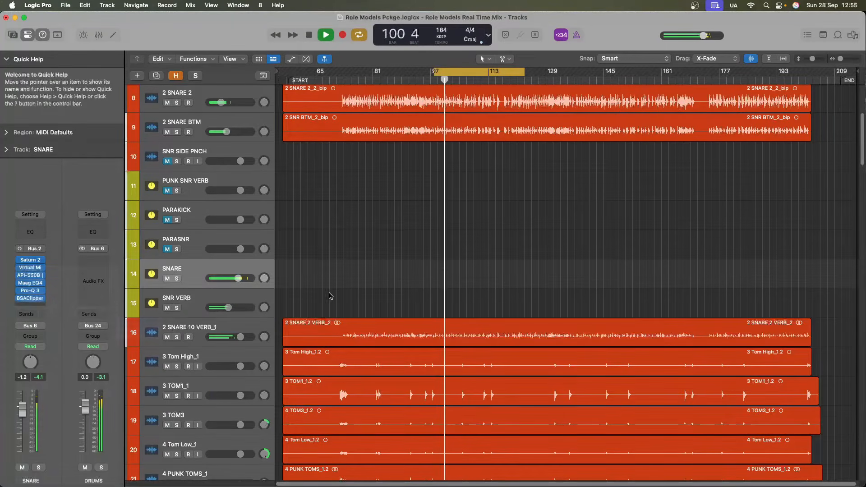
pyautogui.moveTo(473, 274); pyautogui.dragTo(511, 266)
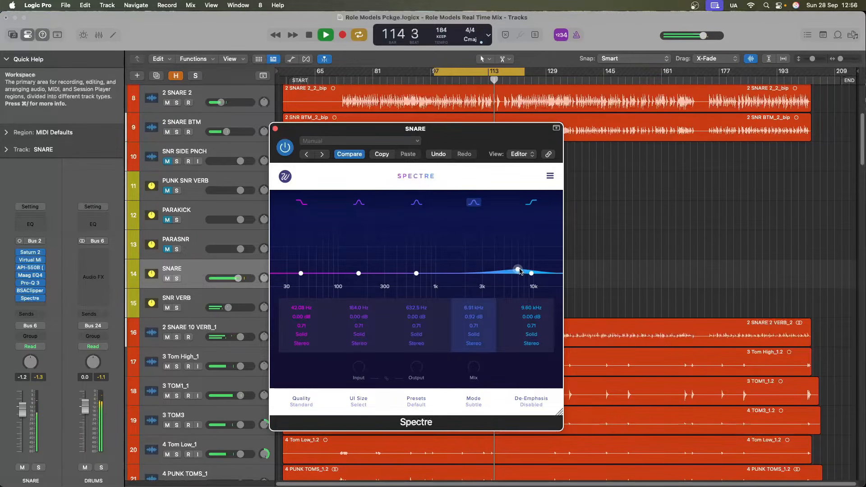
pyautogui.click(275, 129)
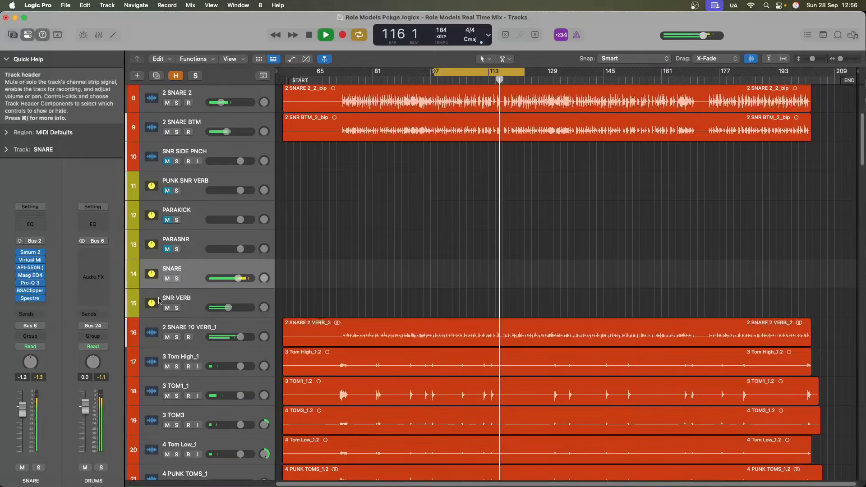
# - Lower the SNARE bus volume to -2.8 dB against the full mix and stop playback
pyautogui.moveTo(23, 410); pyautogui.dragTo(22, 420)
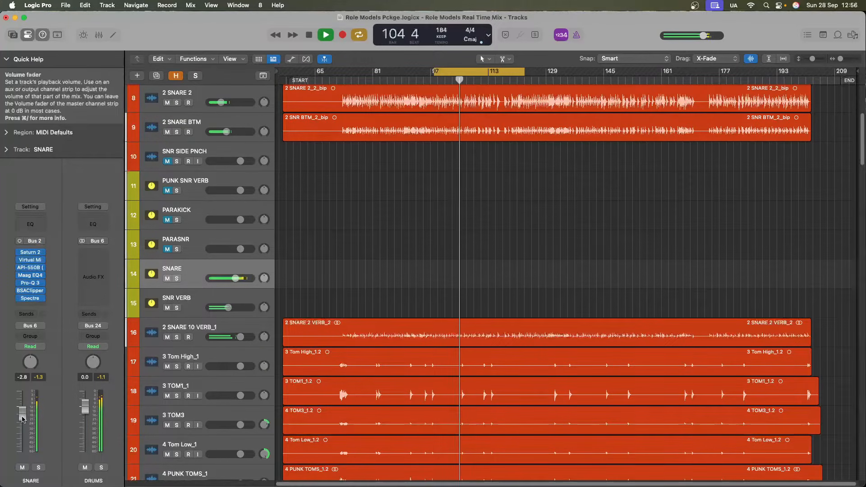
pyautogui.scroll(-12, 228, 356)
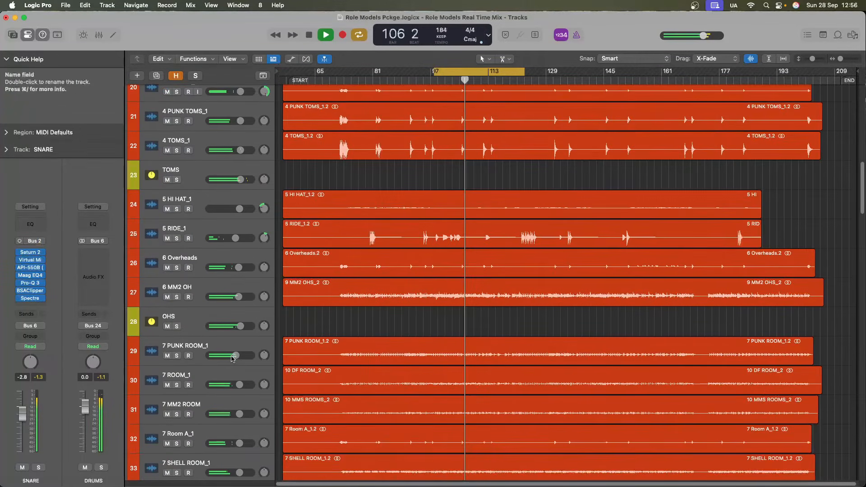
pyautogui.press('space')
pyautogui.scroll(3, 258, 324)
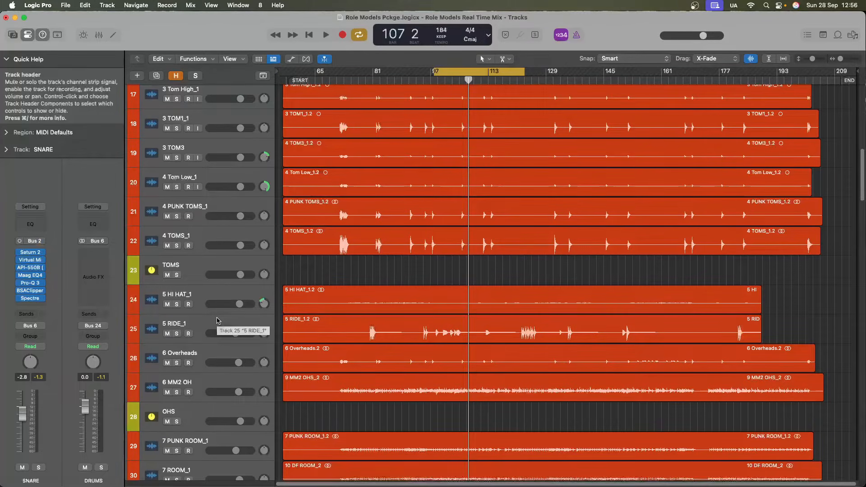
# - Insert the stereo Waves NLS Channel (s) plug-in on the DRUMS bus
pyautogui.click(93, 277)
pyautogui.moveTo(214, 469)
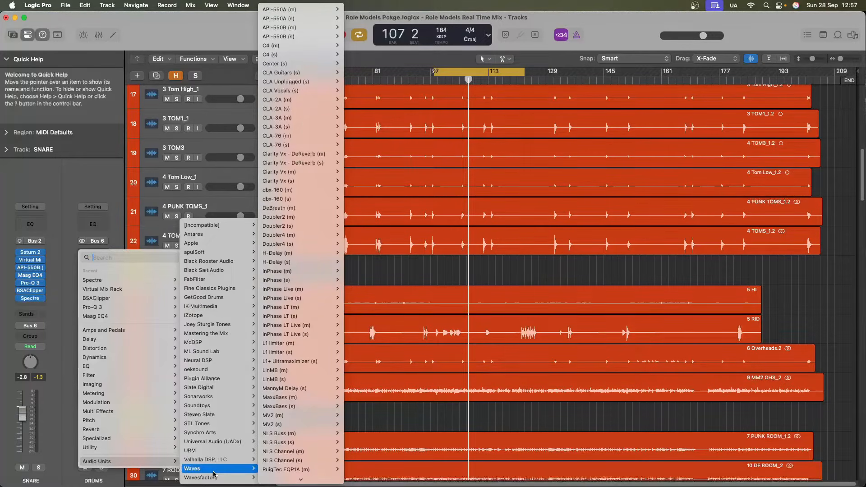
pyautogui.moveTo(297, 464)
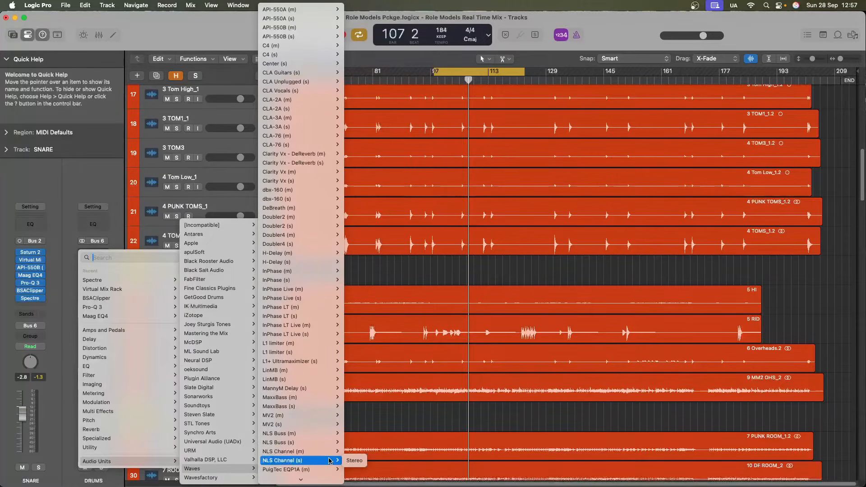
pyautogui.click(354, 460)
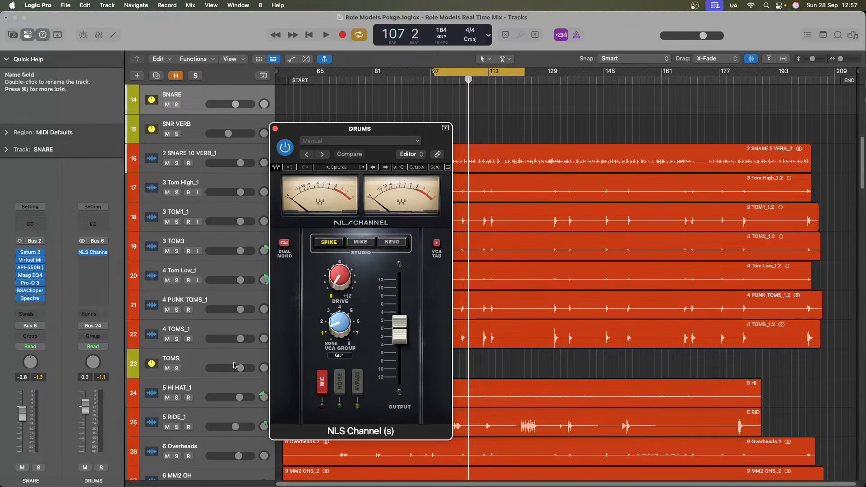
# - Solo DRUMS and raise the NLS Channel drive to about 6 during playback
pyautogui.scroll(-12, 234, 366)
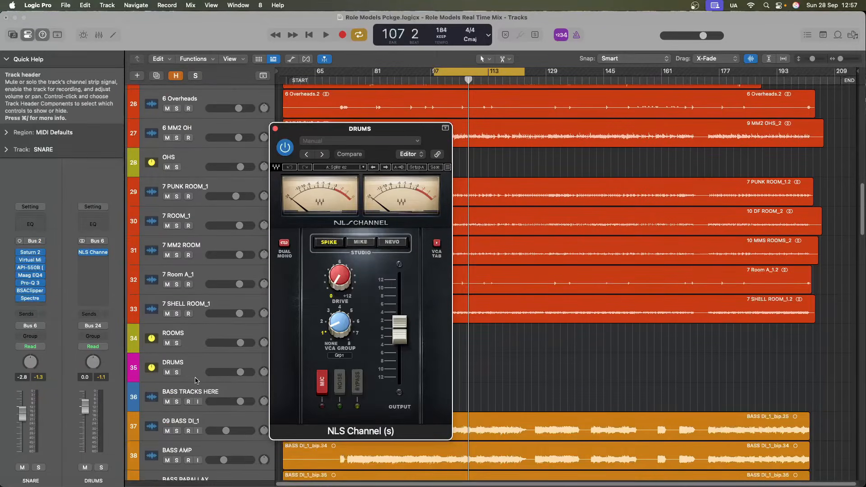
pyautogui.click(176, 373)
pyautogui.press('space')
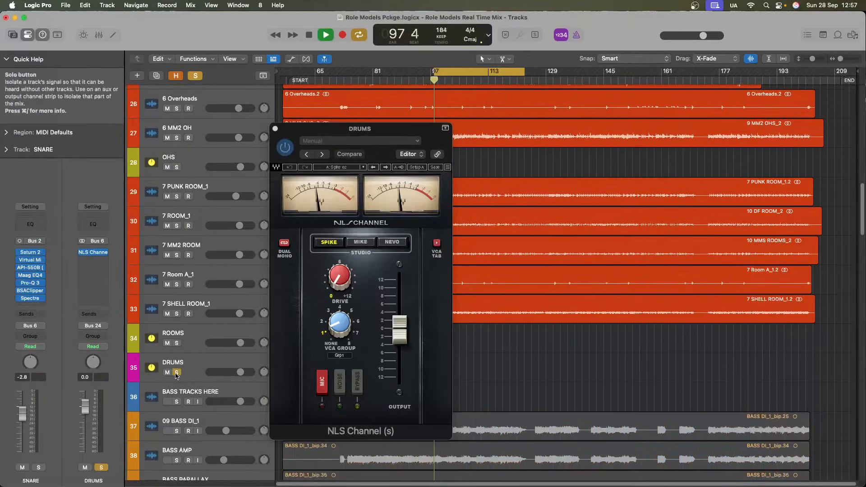
pyautogui.moveTo(338, 283); pyautogui.dragTo(343, 210)
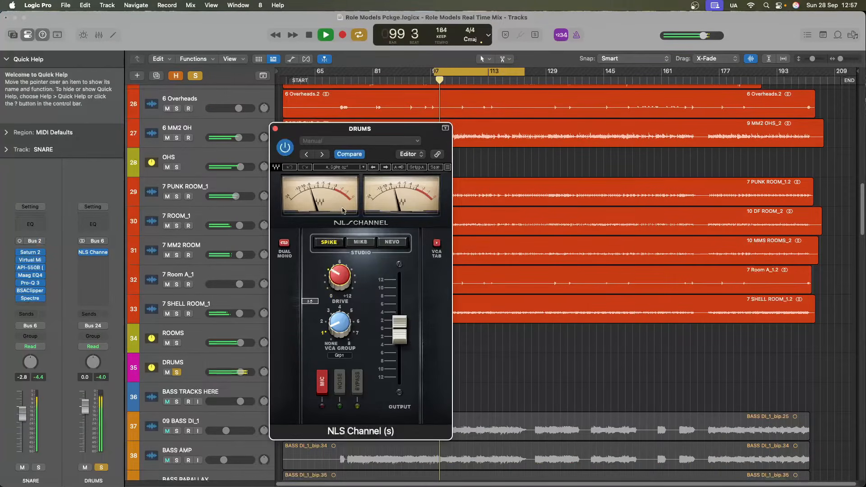
# - Compare the MIKE and NEVO studio models of NLS Channel on the soloed drums
pyautogui.click(360, 243)
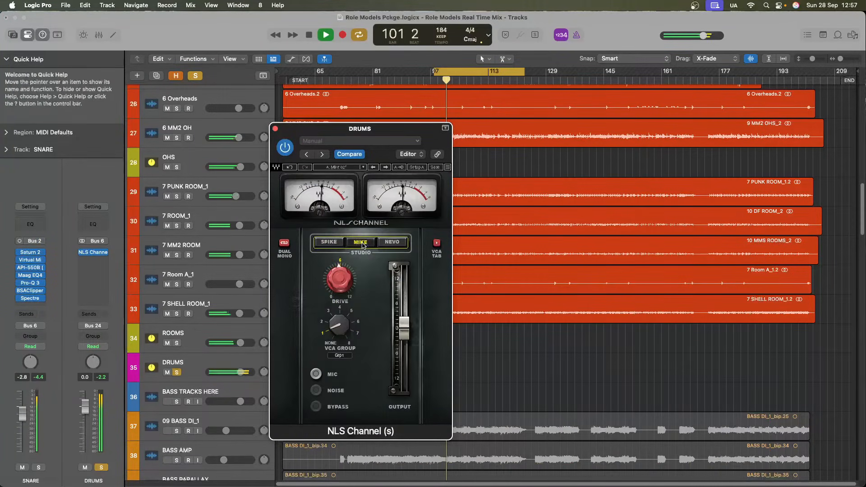
pyautogui.click(386, 245)
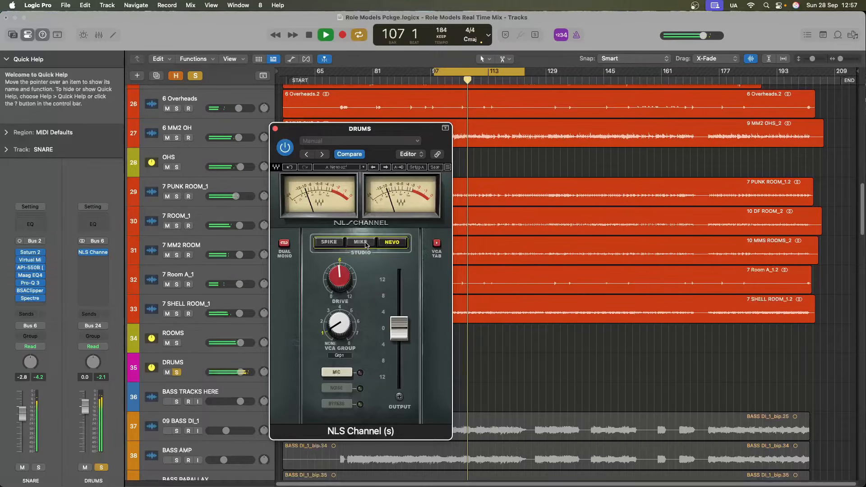
pyautogui.click(366, 245)
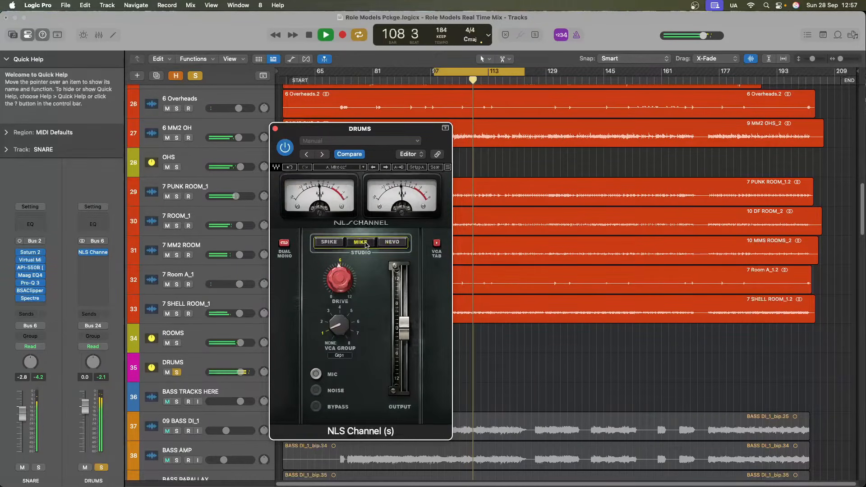
pyautogui.press('space')
pyautogui.click(392, 242)
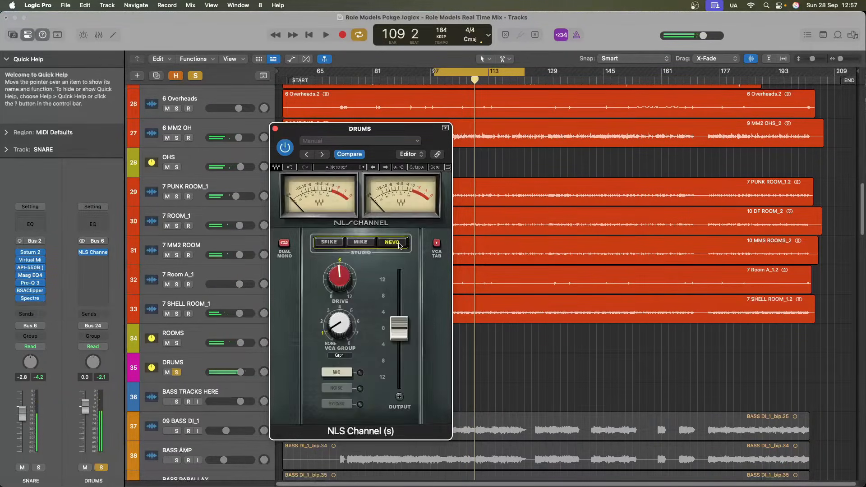
pyautogui.click(363, 244)
pyautogui.click(387, 245)
pyautogui.click(364, 244)
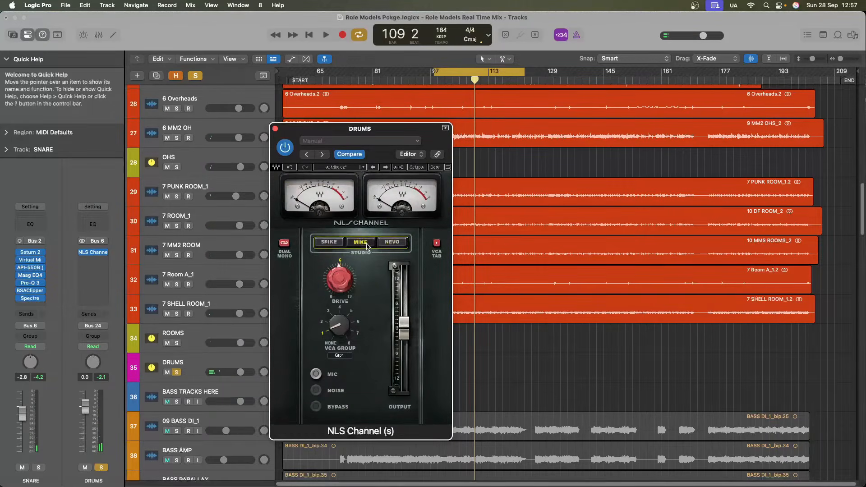
pyautogui.click(387, 245)
pyautogui.click(366, 243)
# - Clear the DRUMS solo and compare the NEVO, MIKE and SPIKE models of NLS Channel in the full mix
pyautogui.click(195, 78)
pyautogui.press('space')
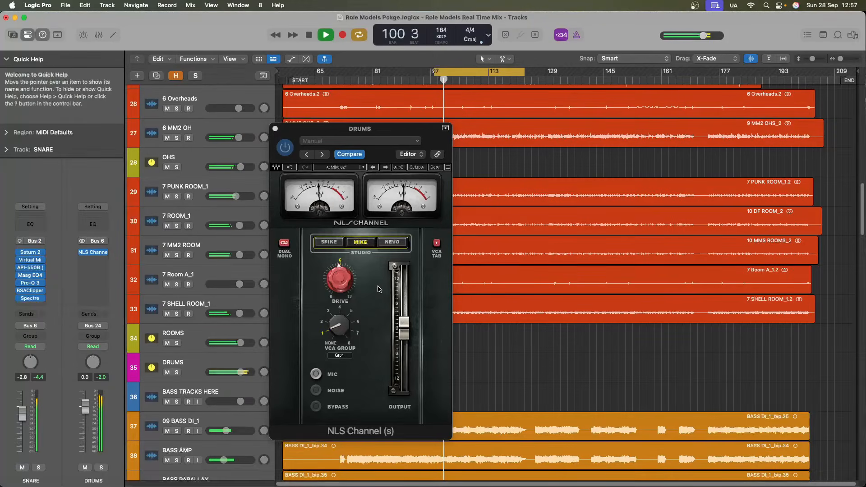
pyautogui.click(393, 242)
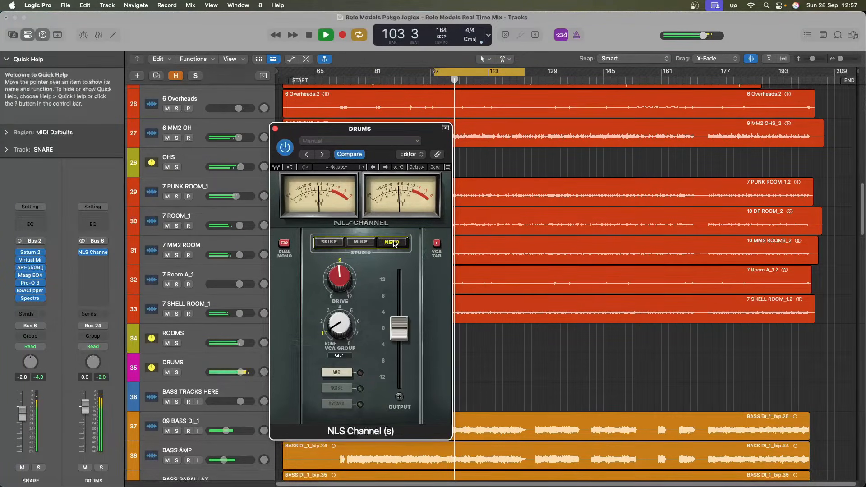
pyautogui.click(360, 243)
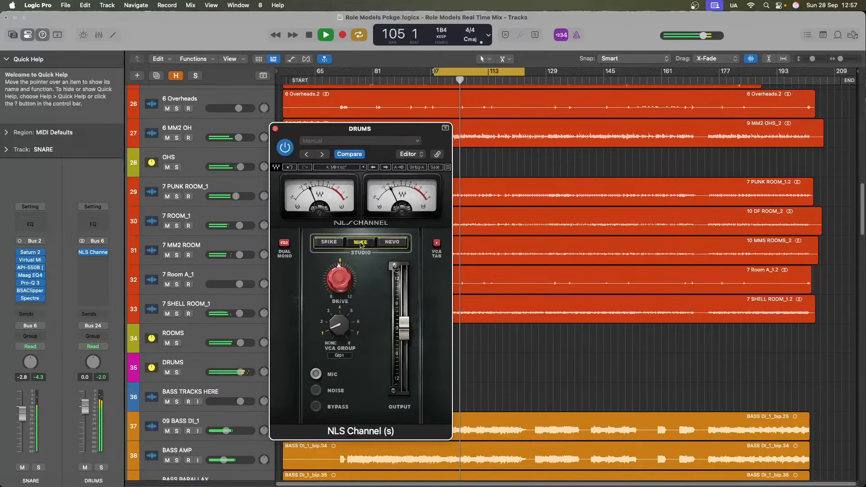
pyautogui.click(329, 243)
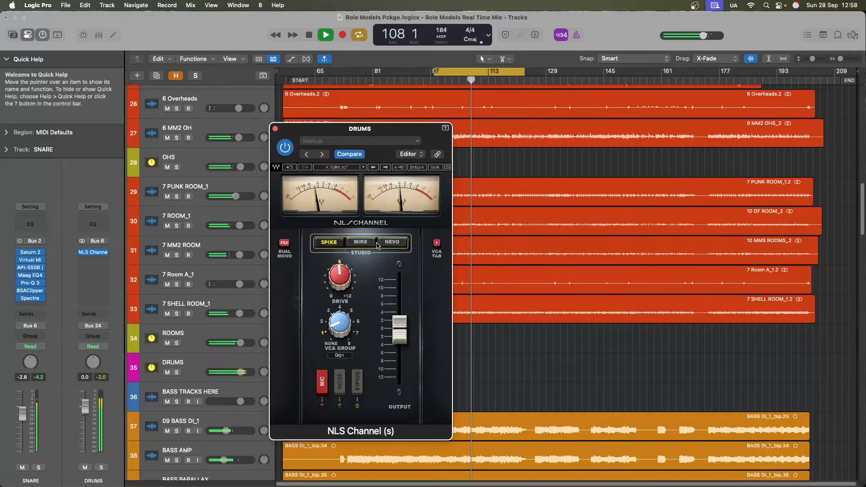
pyautogui.click(403, 243)
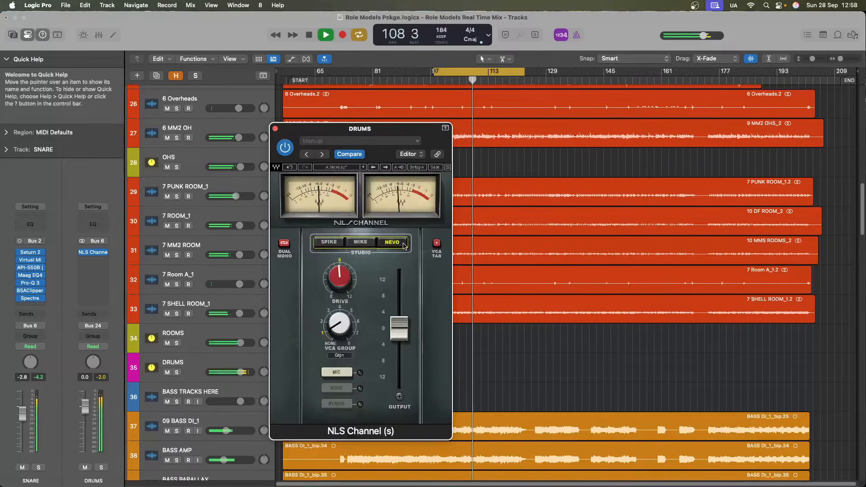
pyautogui.click(366, 244)
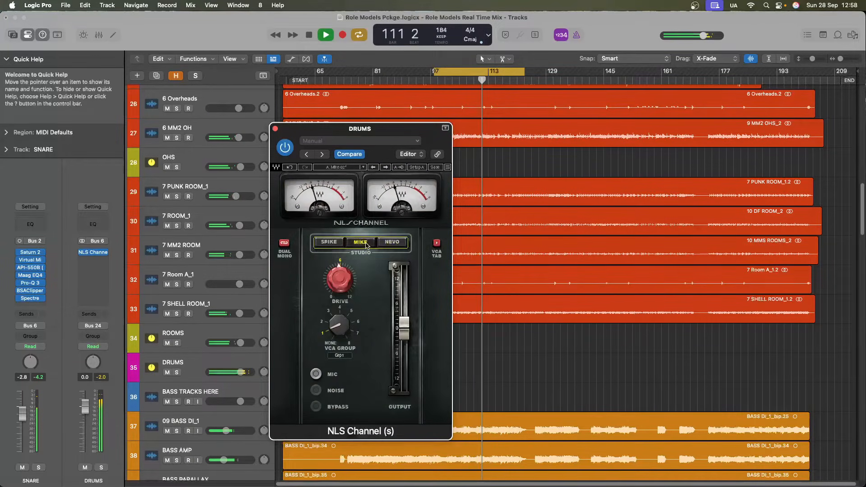
pyautogui.click(389, 243)
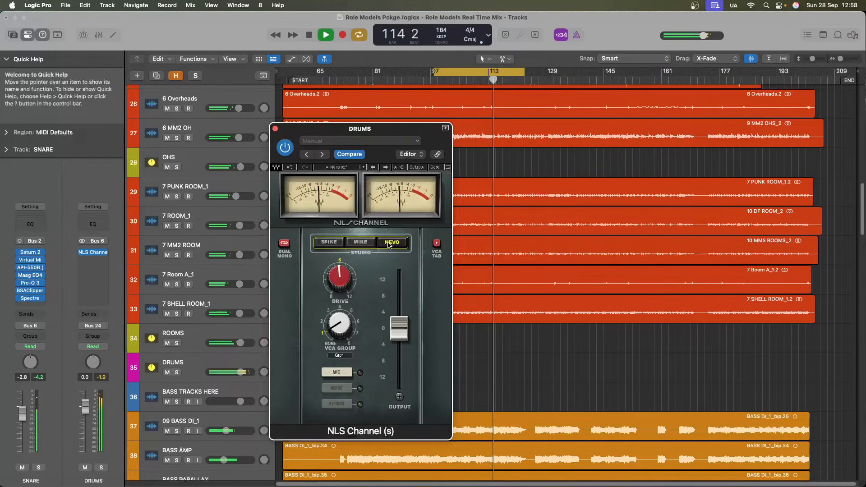
pyautogui.click(361, 243)
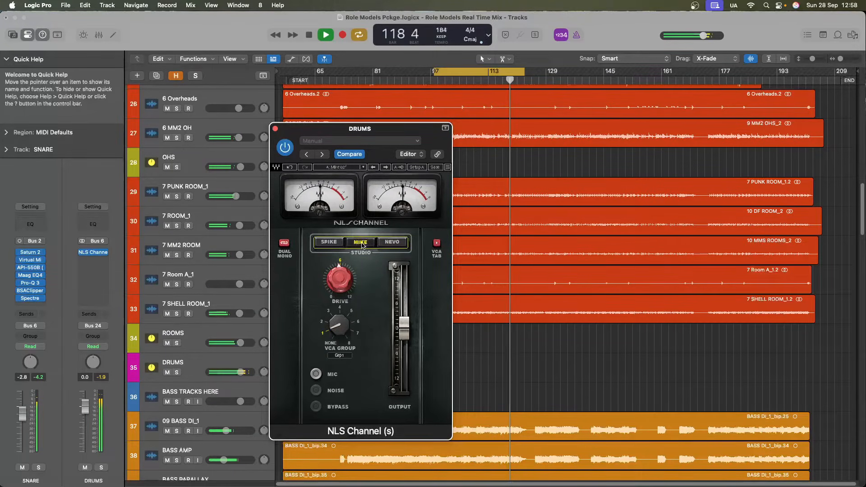
pyautogui.click(390, 243)
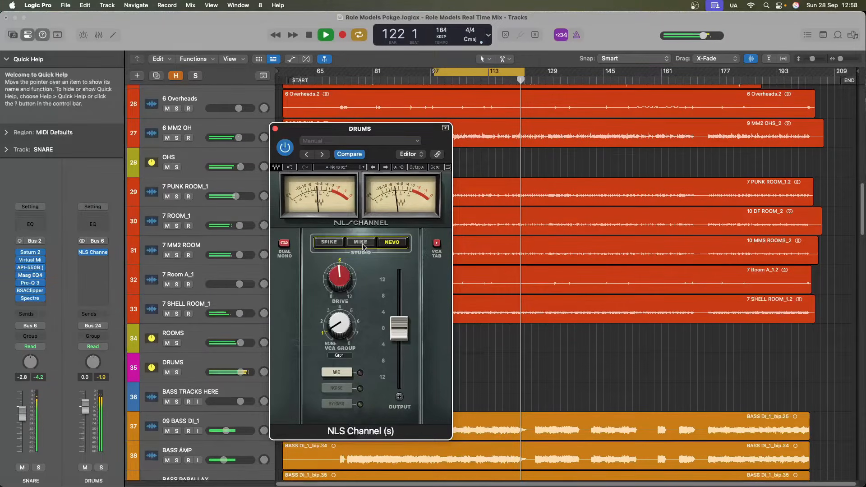
pyautogui.press('space')
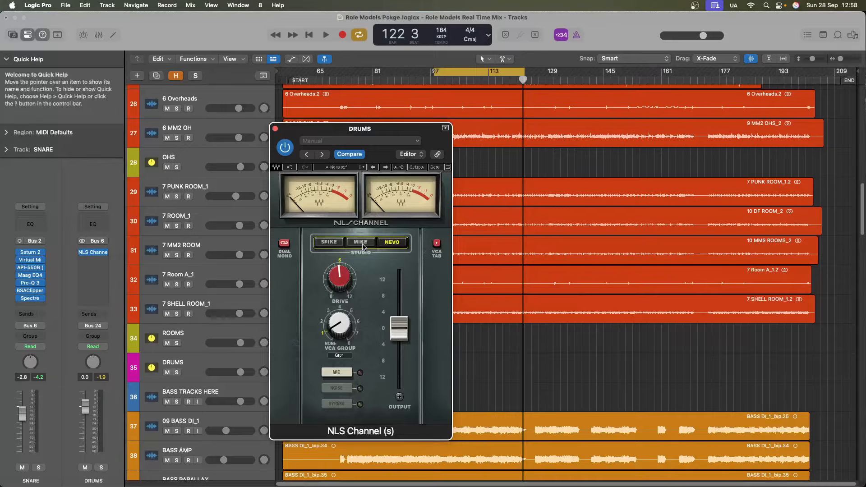
# - Replay the full mix, compare NEVO with MIKE once more, and set the DRUMS NLS Channel to MIKE
pyautogui.press('space')
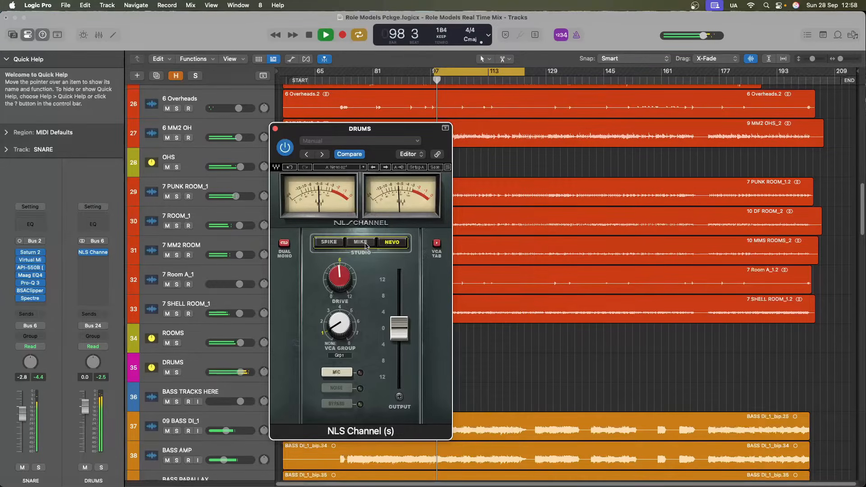
pyautogui.click(360, 243)
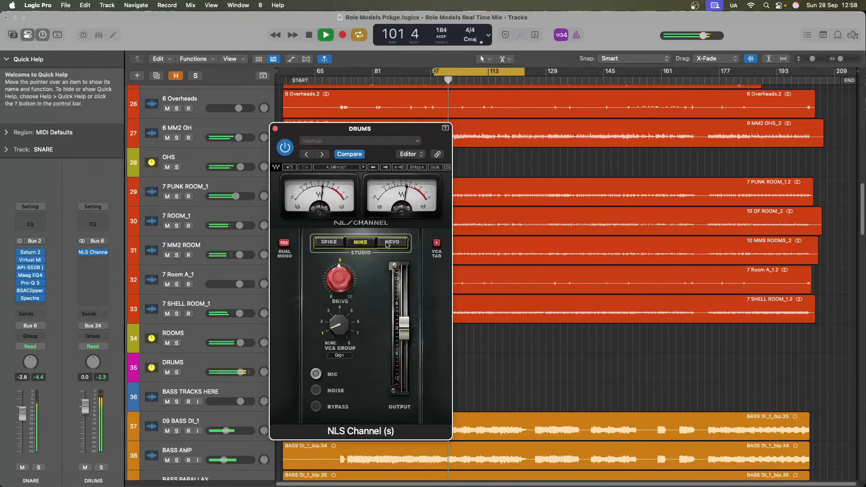
pyautogui.click(386, 243)
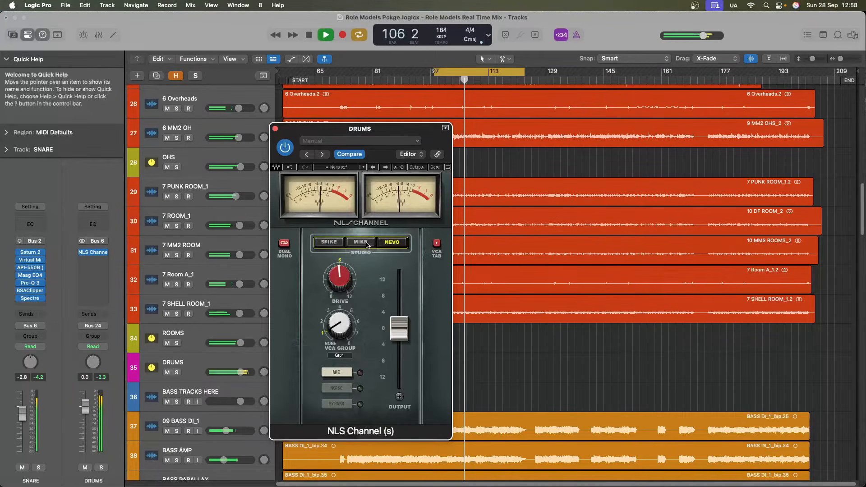
pyautogui.click(366, 244)
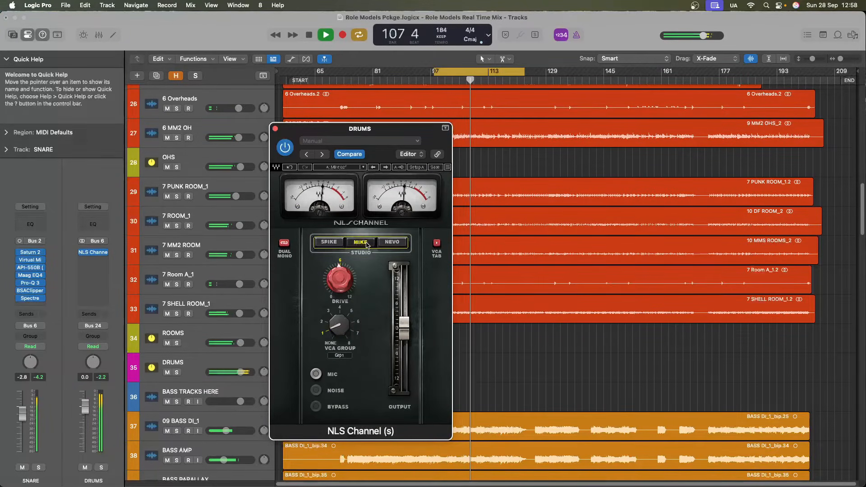
pyautogui.click(366, 245)
pyautogui.click(367, 245)
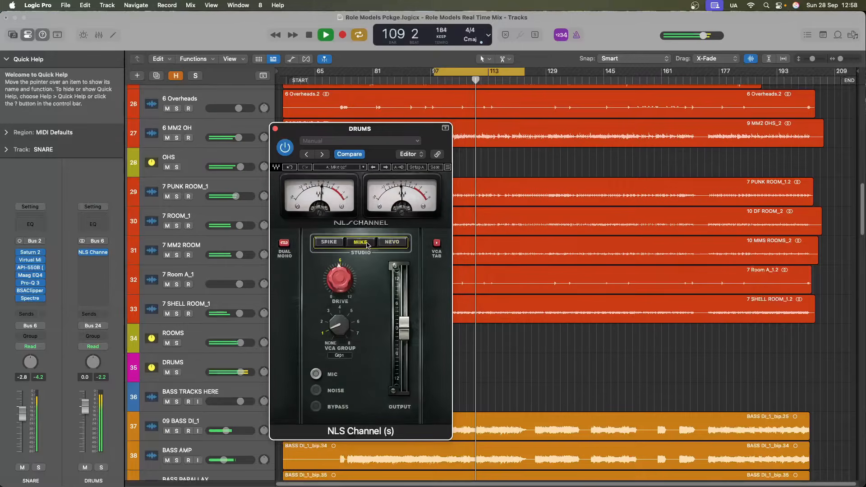
pyautogui.press('space')
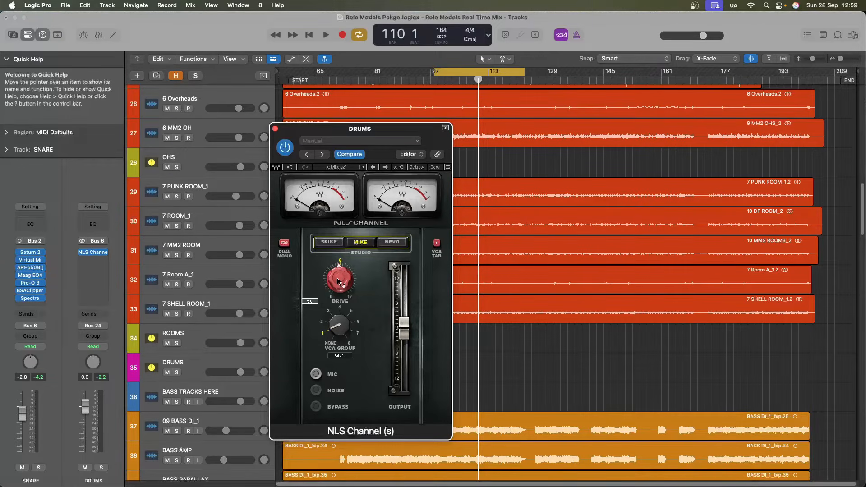
# - Lower the DRUMS NLS Channel drive to about 4.8, audition it briefly in the full mix, and close the plug-in
pyautogui.moveTo(338, 281); pyautogui.dragTo(337, 304)
pyautogui.press('space')
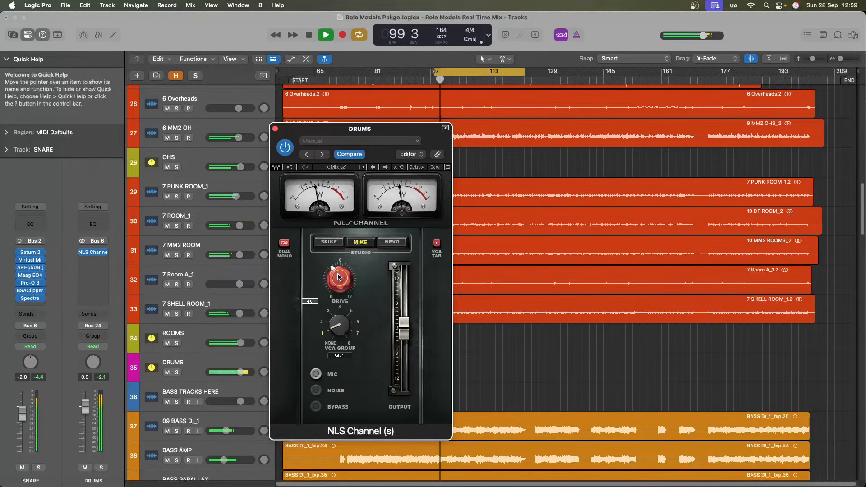
pyautogui.press('space')
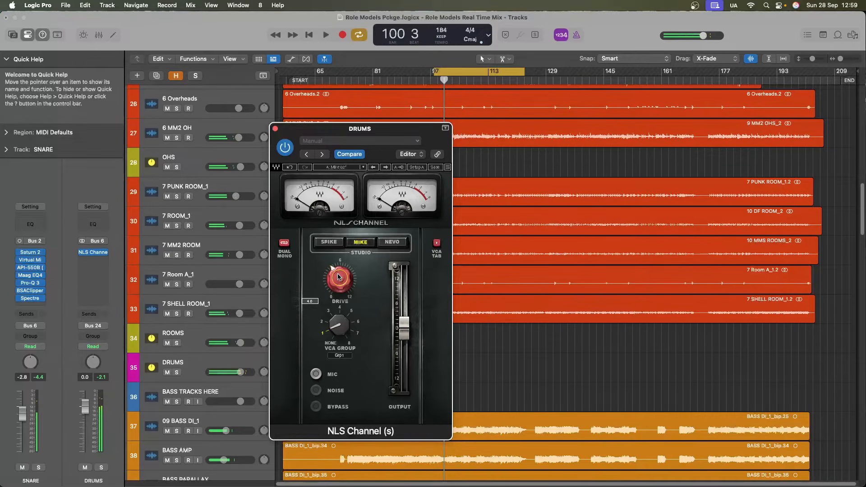
pyautogui.click(275, 128)
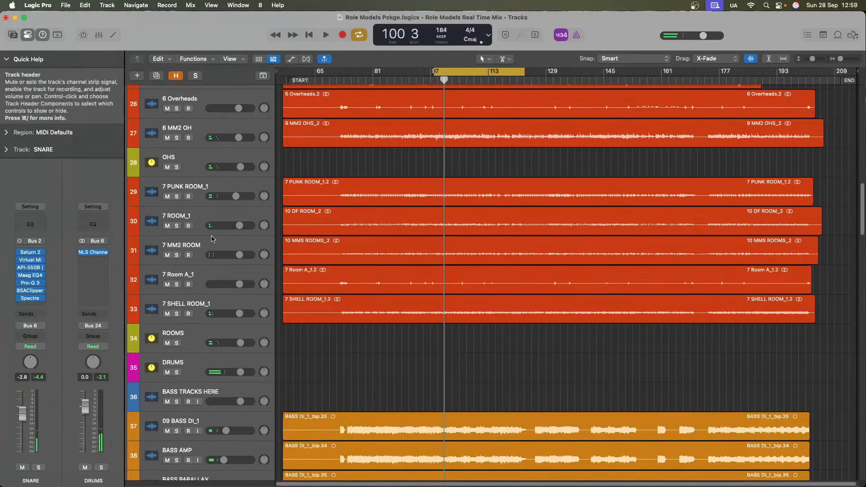
# - Insert the bx_townhouse Buss Compressor after NLS Channel on the DRUMS bus and audition it briefly in the mix
pyautogui.click(195, 363)
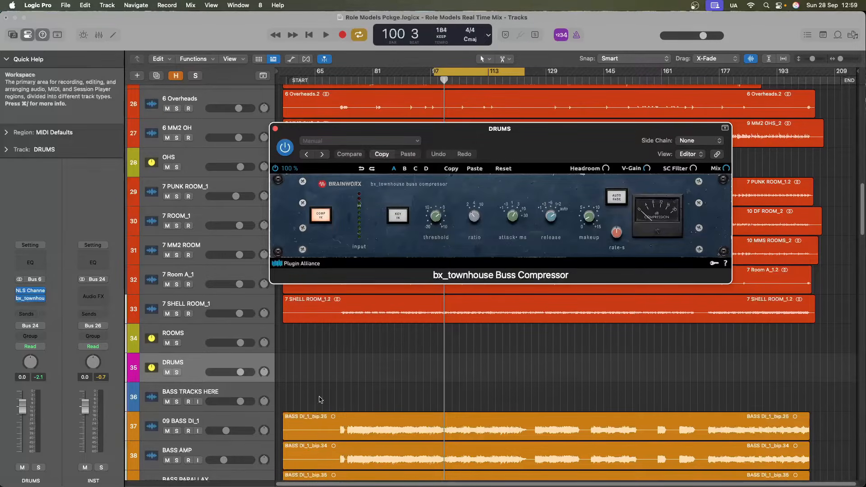
pyautogui.press('space')
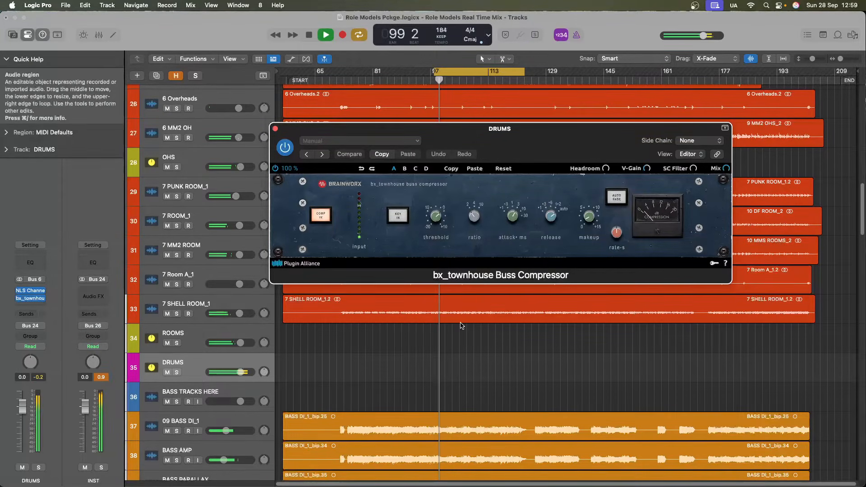
pyautogui.press('space')
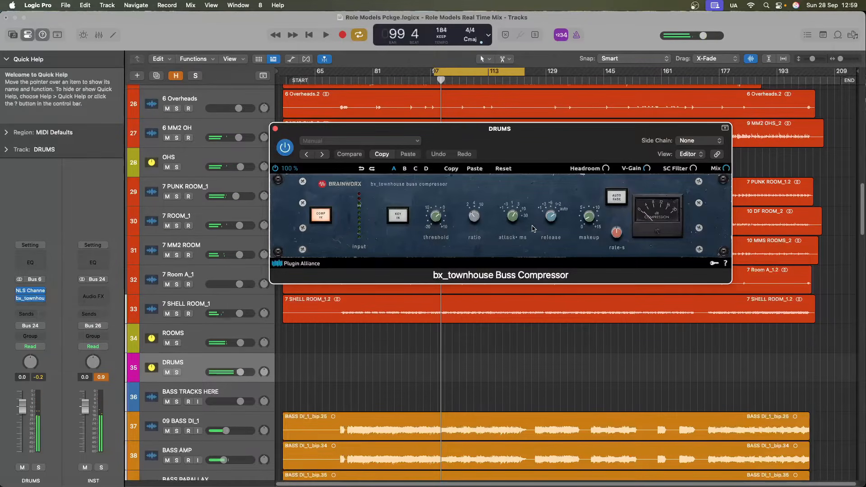
# - Slow the DRUMS compressor's attack, set its release to 0.1 s, and lower the threshold while the mix plays
pyautogui.moveTo(511, 221); pyautogui.dragTo(519, 152)
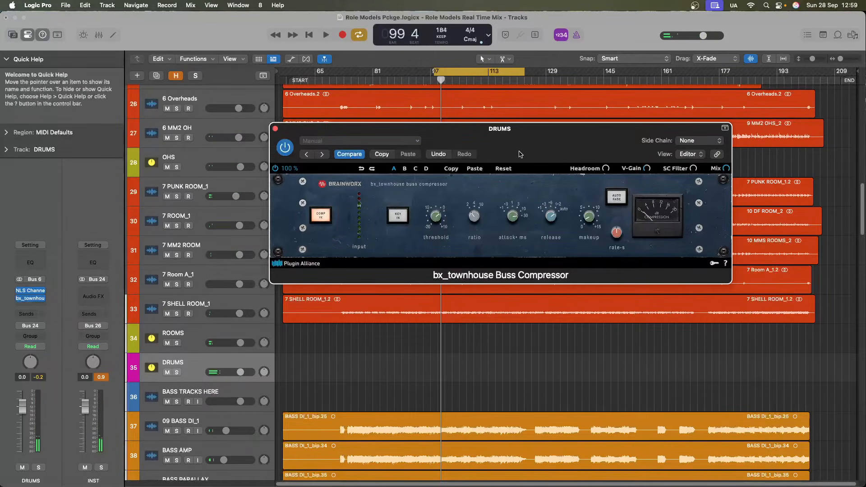
pyautogui.moveTo(473, 218)
pyautogui.press('space')
pyautogui.moveTo(438, 226)
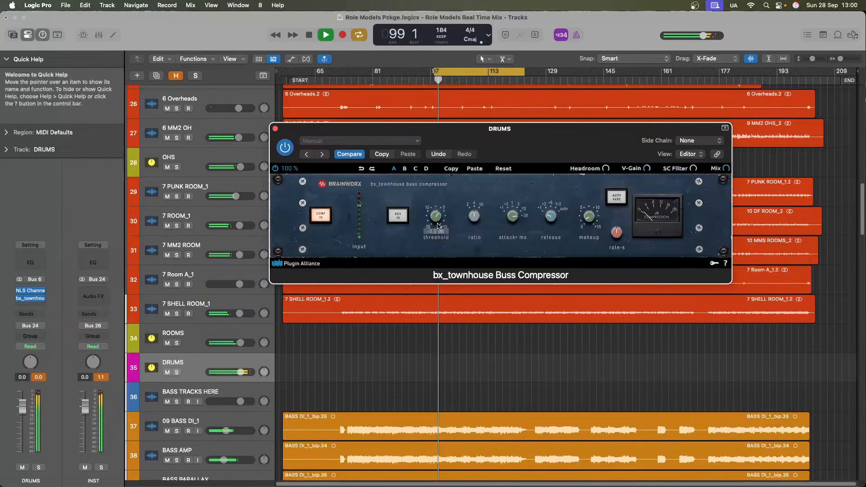
pyautogui.moveTo(438, 223); pyautogui.dragTo(437, 229)
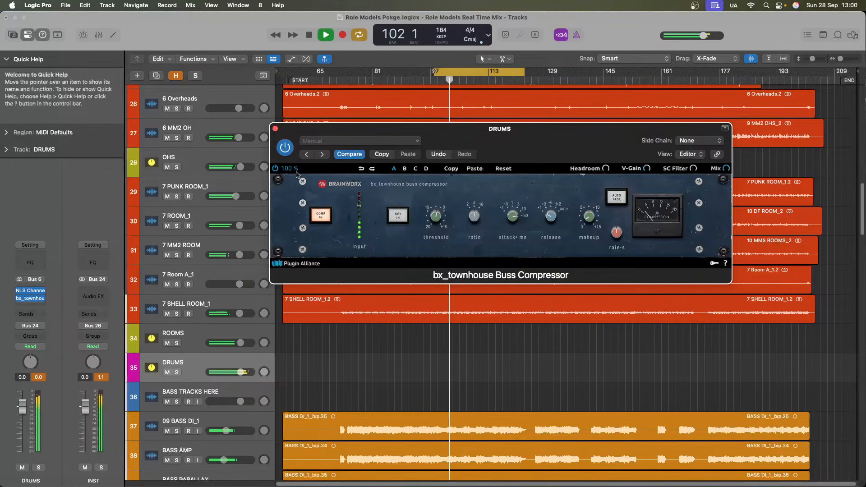
# - Compare the mix with the DRUMS bus compressor bypassed and active over two playback passes
pyautogui.click(275, 168)
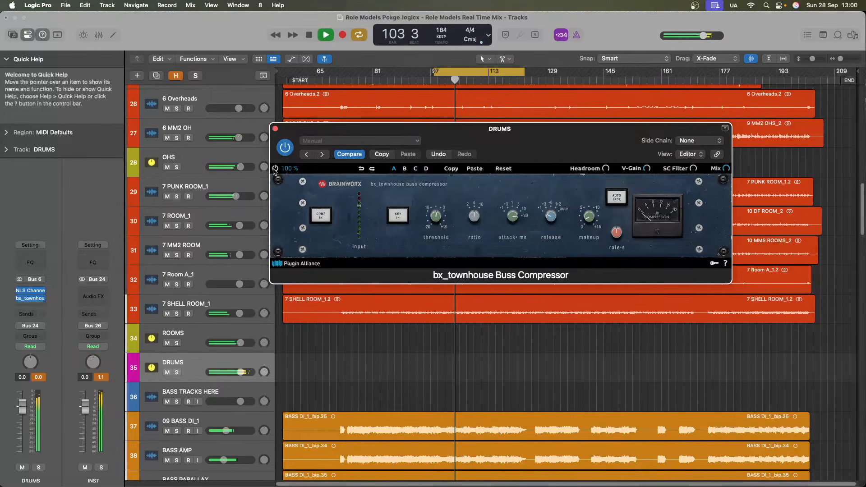
pyautogui.click(275, 168)
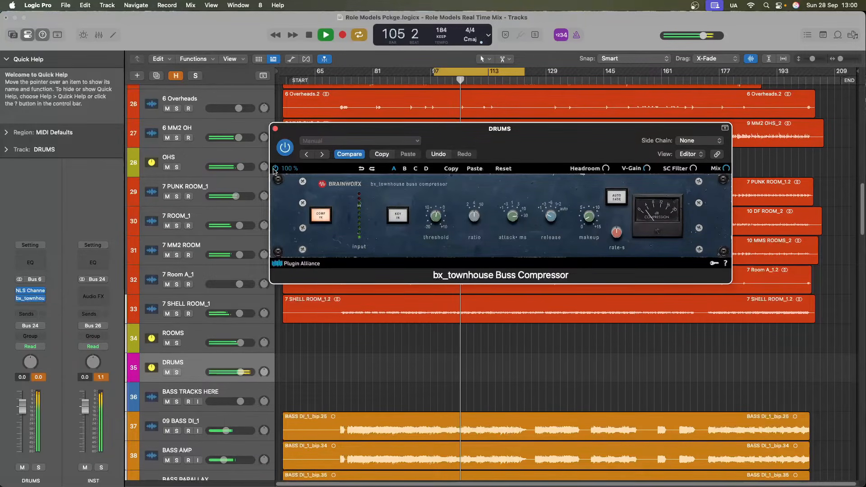
pyautogui.press('space')
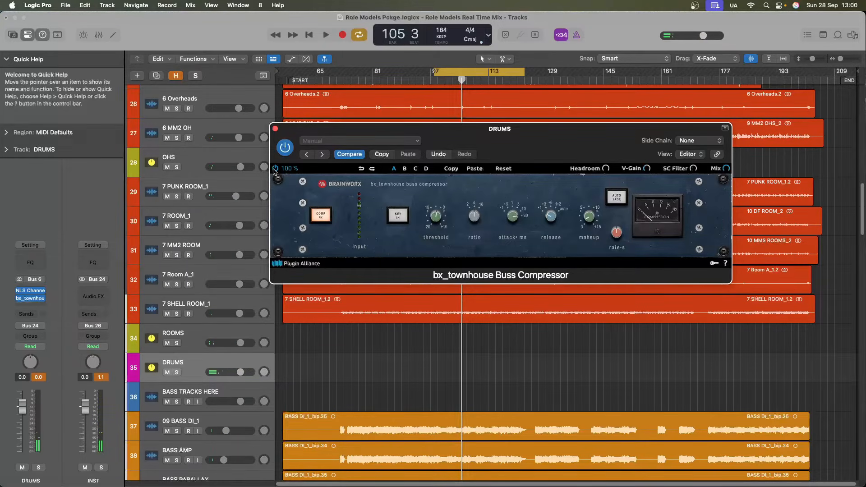
pyautogui.press('space')
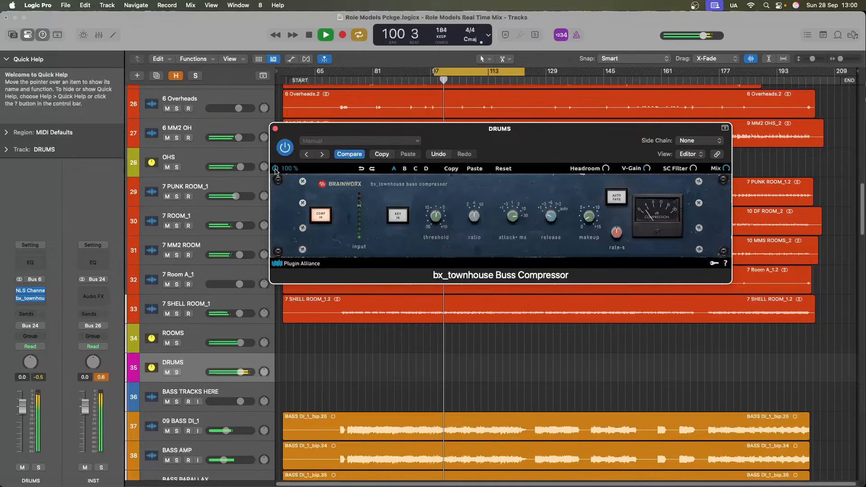
pyautogui.click(275, 169)
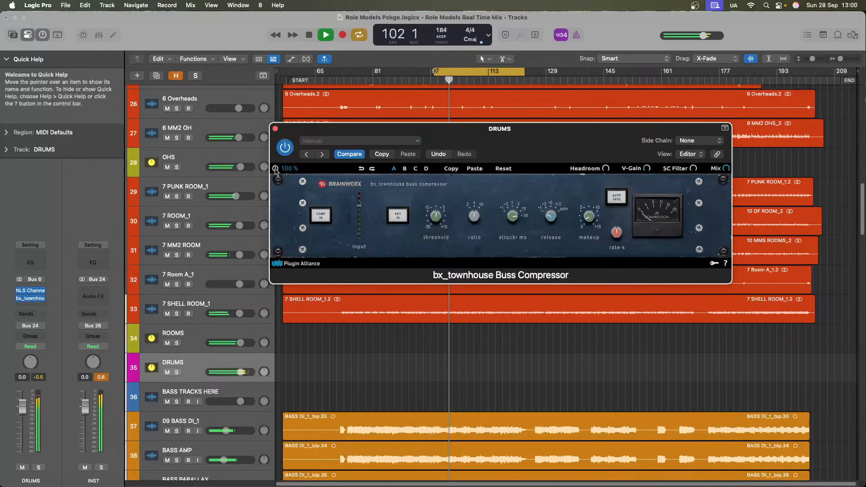
pyautogui.click(275, 169)
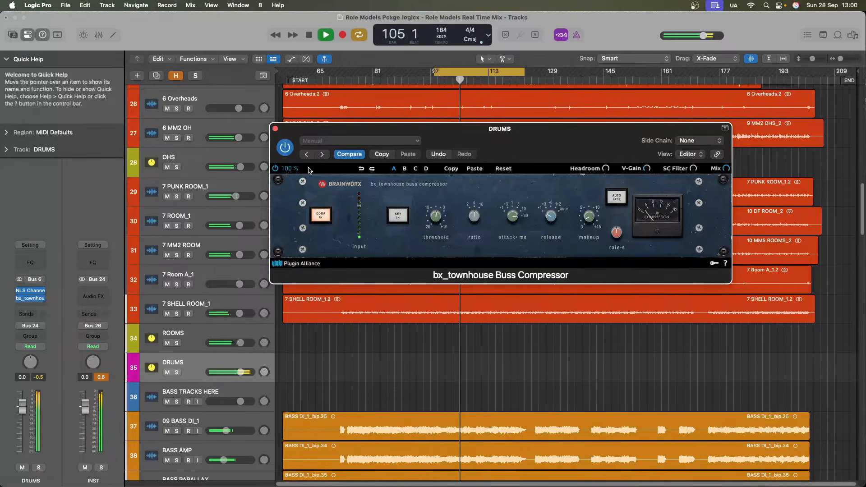
pyautogui.press('space')
# - Try a different release setting on the DRUMS compressor, return it to 0.1 s, and replay the mix
pyautogui.moveTo(552, 218)
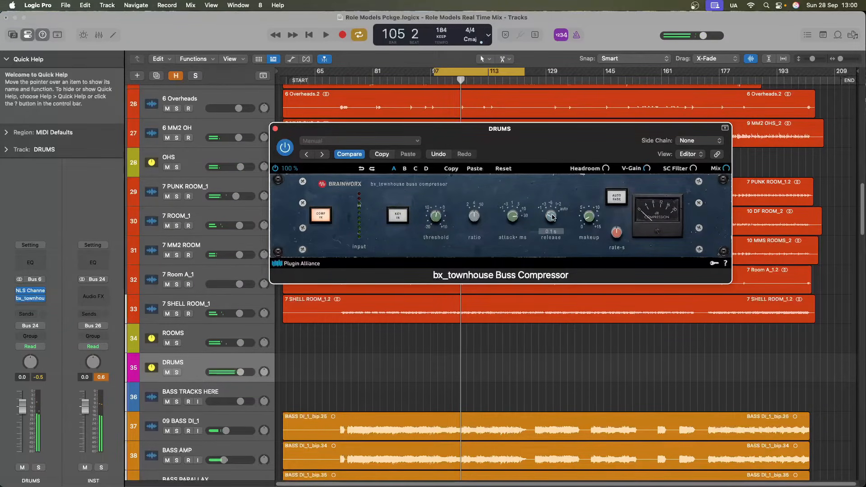
pyautogui.press('space')
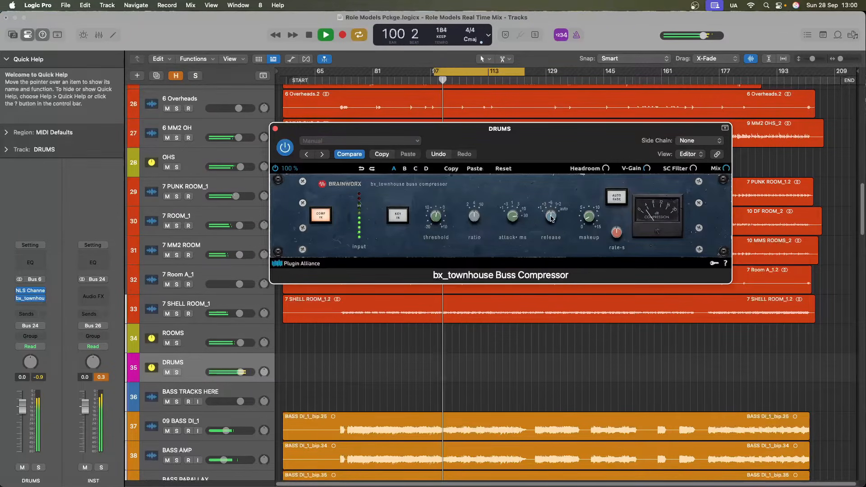
pyautogui.press('space')
pyautogui.moveTo(551, 218); pyautogui.dragTo(543, 265)
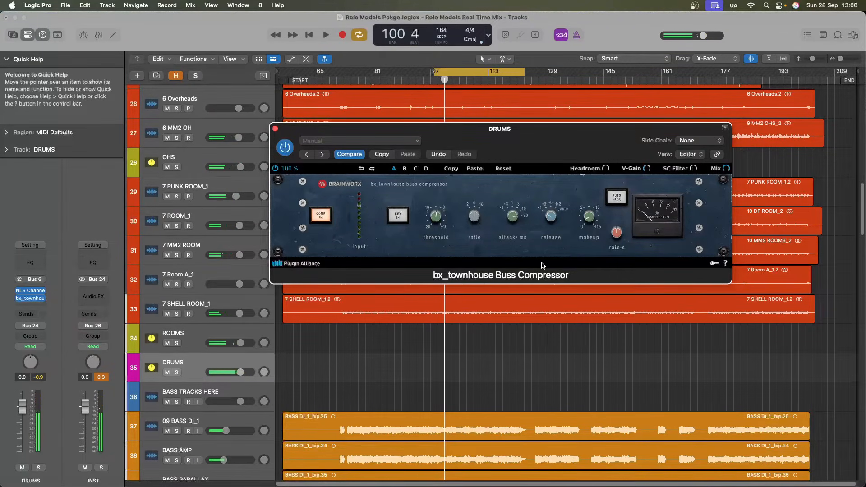
pyautogui.press('space')
pyautogui.moveTo(515, 222)
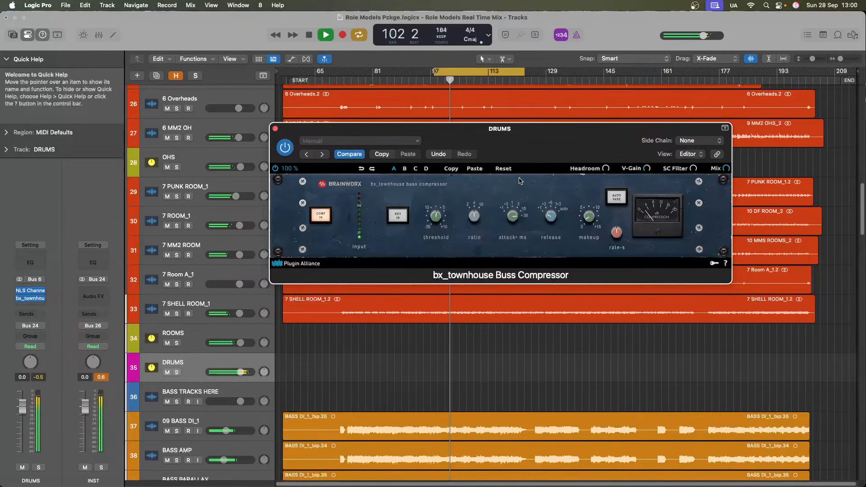
pyautogui.press('space')
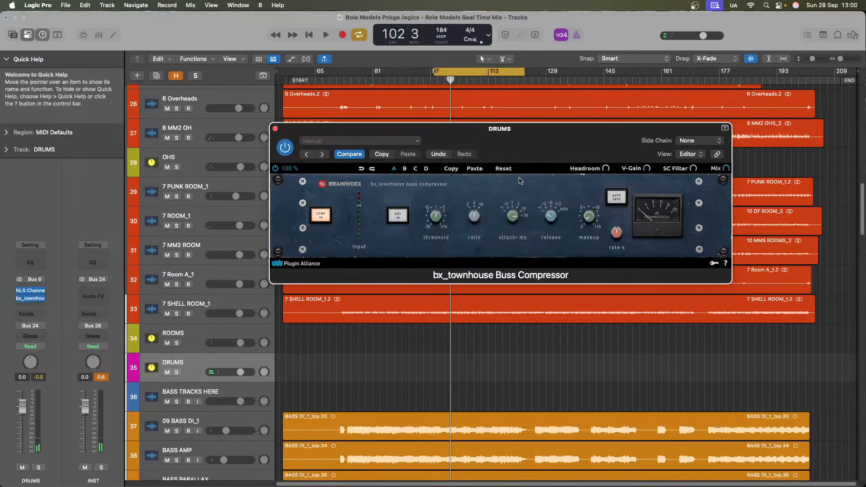
# - Set the DRUMS compressor's makeup gain to +1.2 dB, level-check it against bypass during playback, and close the plug-in
pyautogui.press('space')
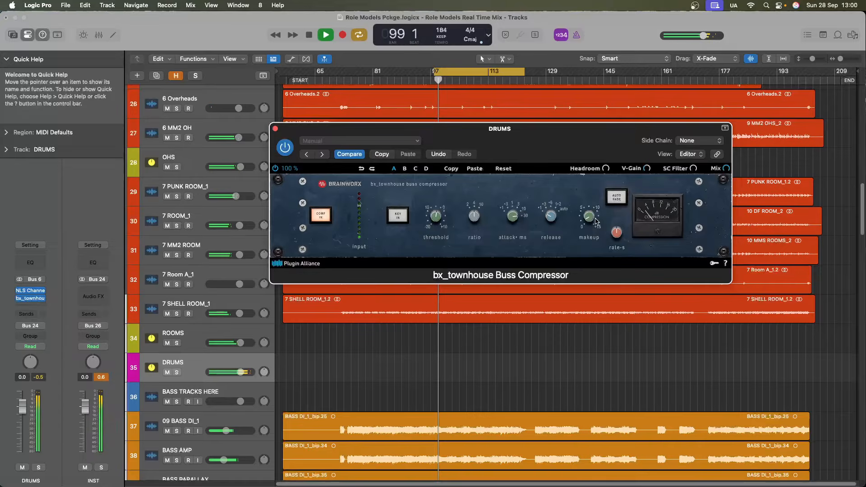
pyautogui.moveTo(589, 220)
pyautogui.moveTo(589, 220); pyautogui.dragTo(590, 223)
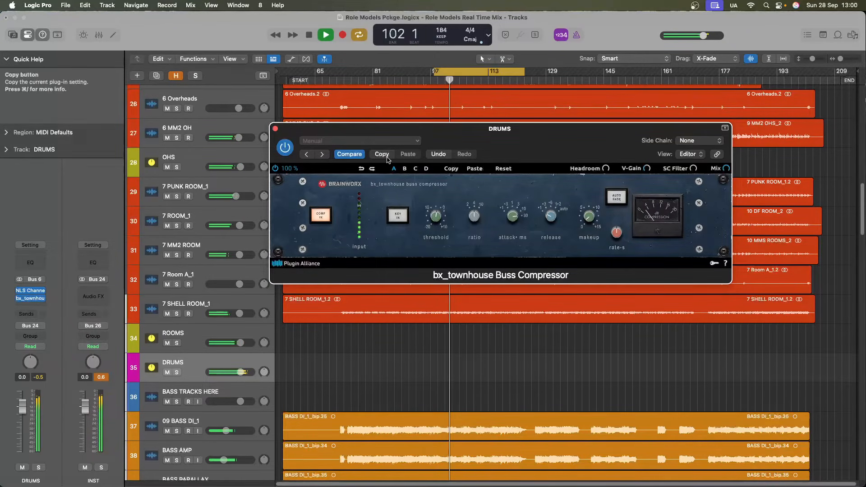
pyautogui.click(275, 168)
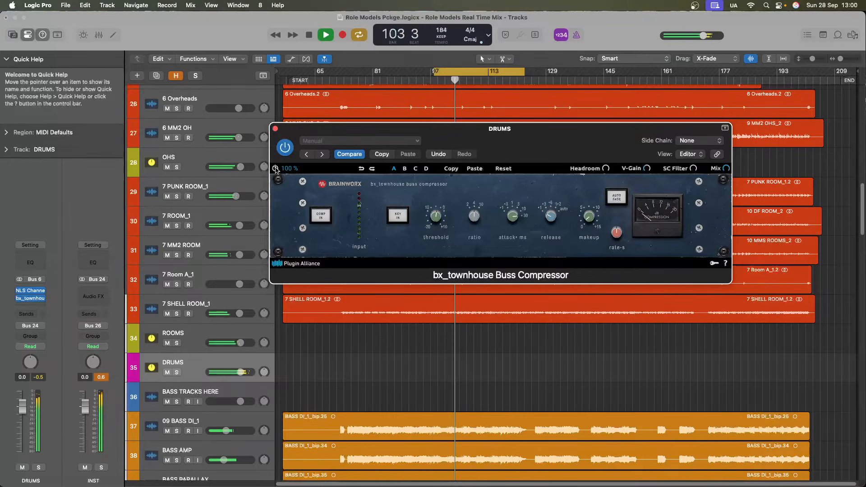
pyautogui.click(275, 168)
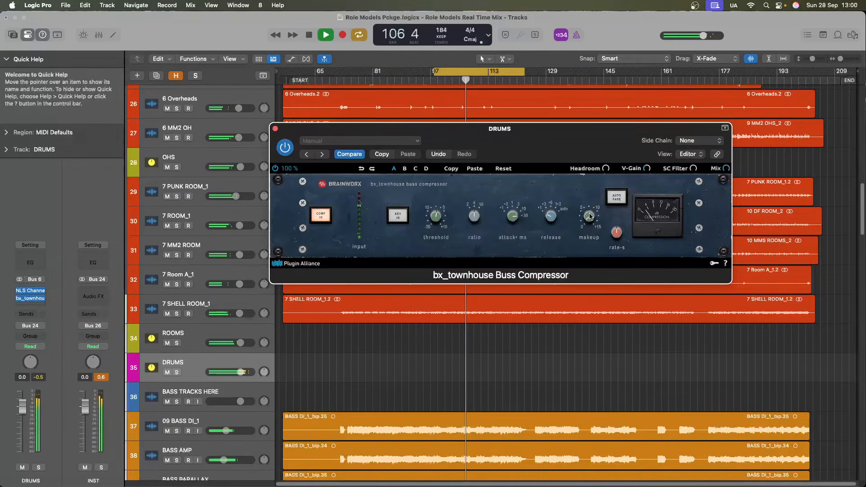
pyautogui.moveTo(589, 217)
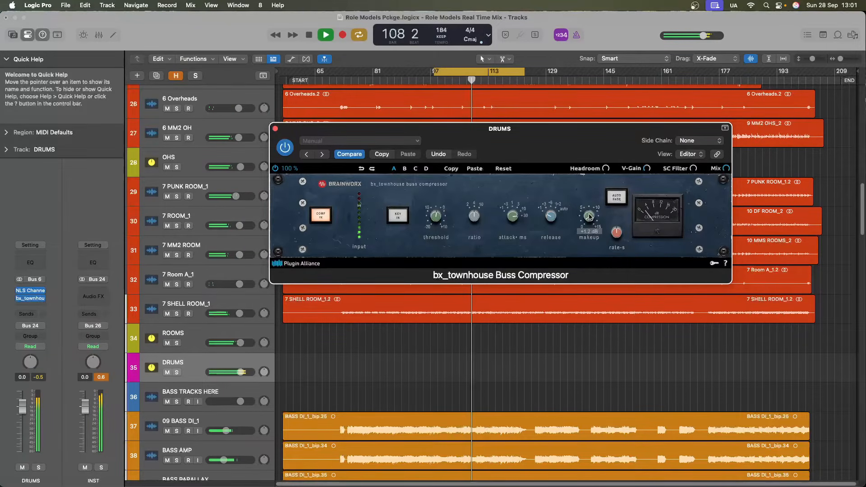
pyautogui.press('space')
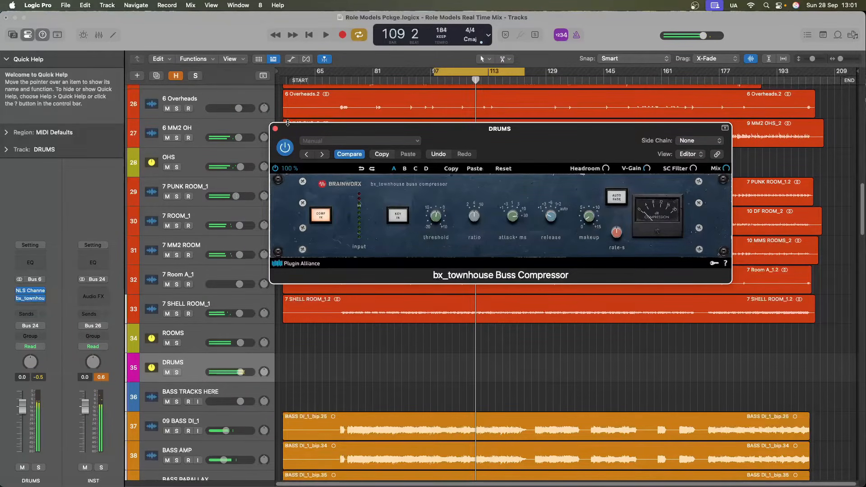
pyautogui.click(275, 129)
# - Solo the 6 MM2 OH overhead track and listen to it on its own
pyautogui.scroll(4, 438, 194)
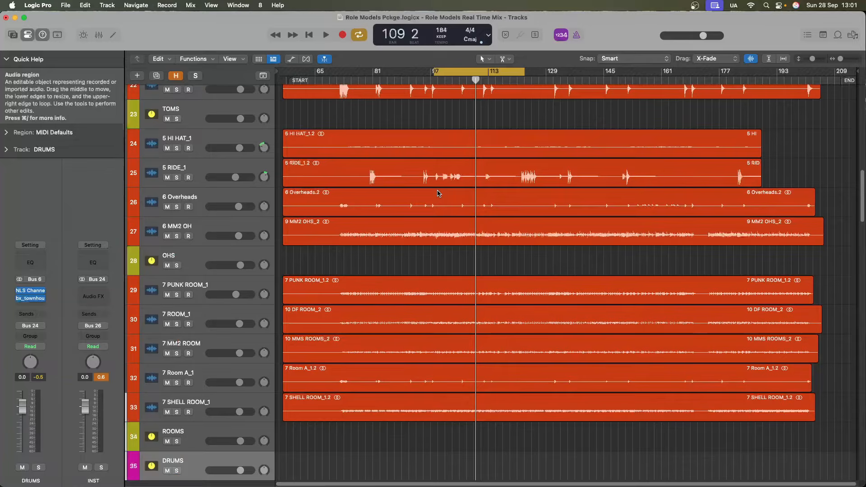
pyautogui.click(180, 229)
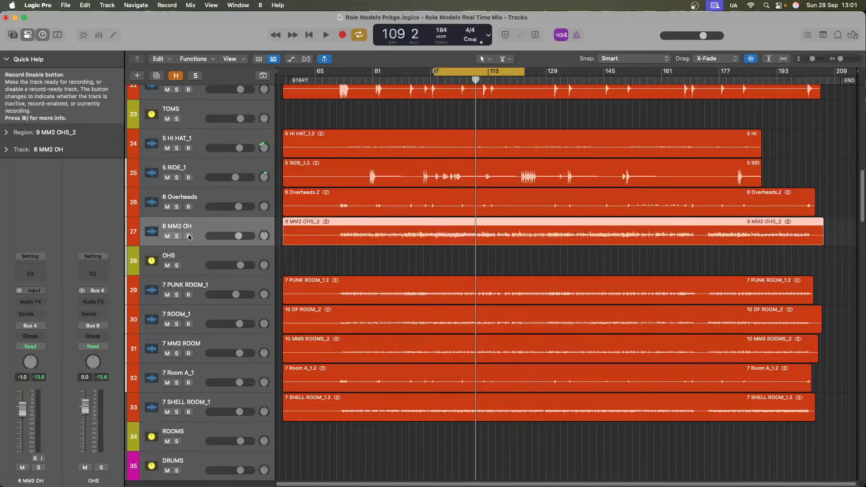
pyautogui.click(177, 236)
pyautogui.press('space')
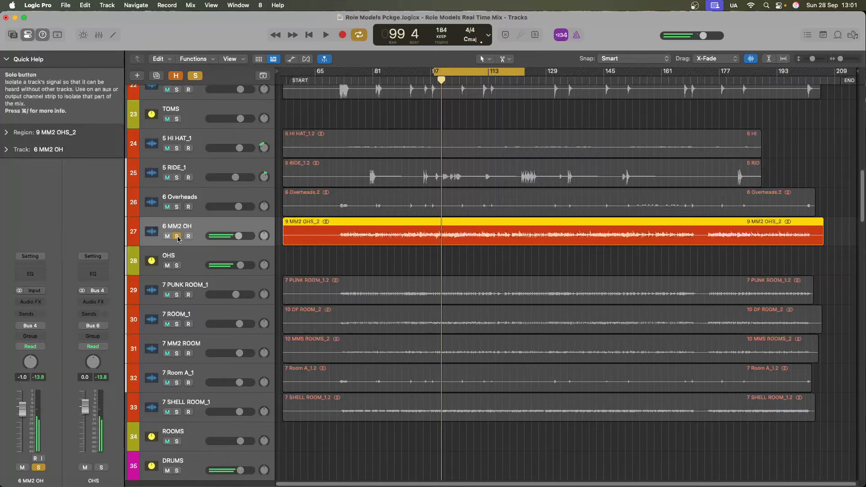
pyautogui.press('space')
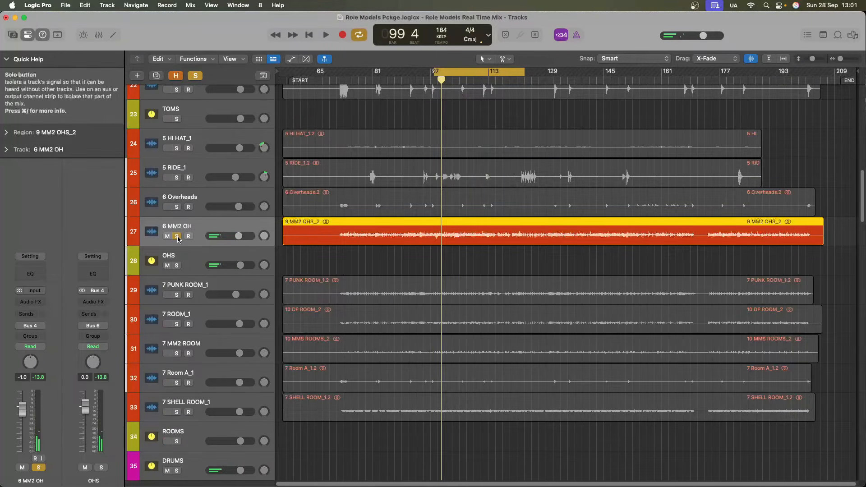
pyautogui.click(177, 237)
pyautogui.click(177, 237)
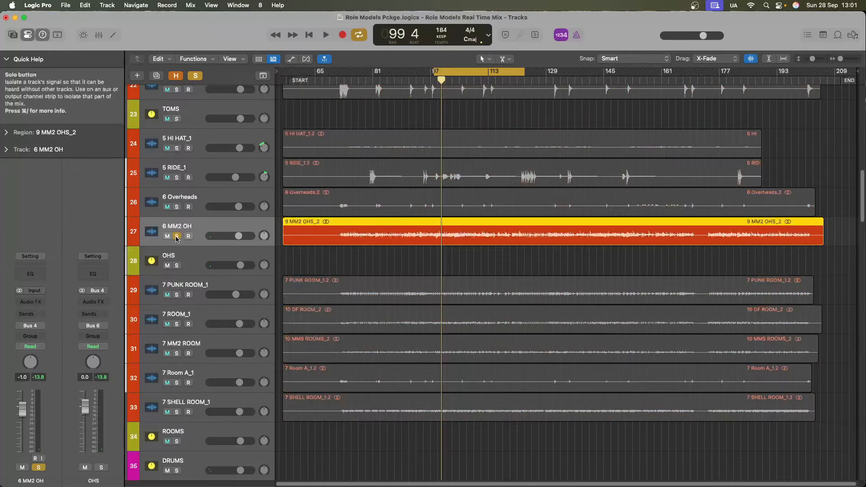
# - Insert oeksound soothe2 in dual mono on the 6 MM2 OH track
pyautogui.click(32, 303)
pyautogui.moveTo(40, 478)
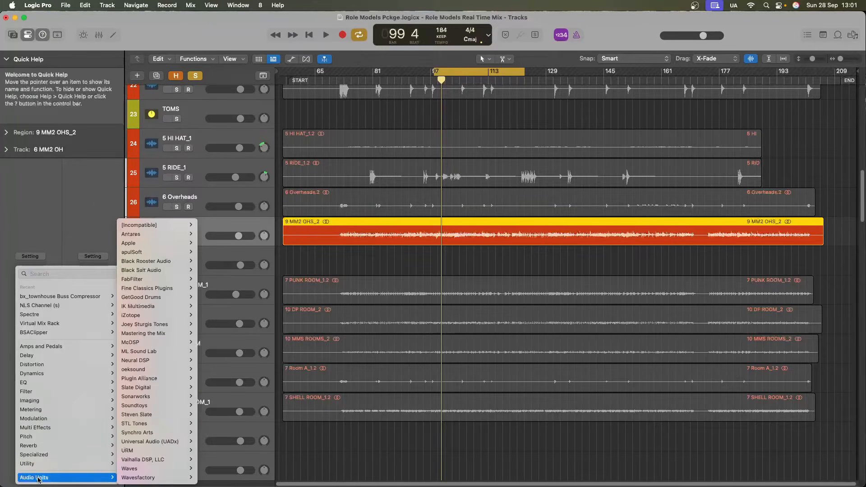
pyautogui.moveTo(174, 311)
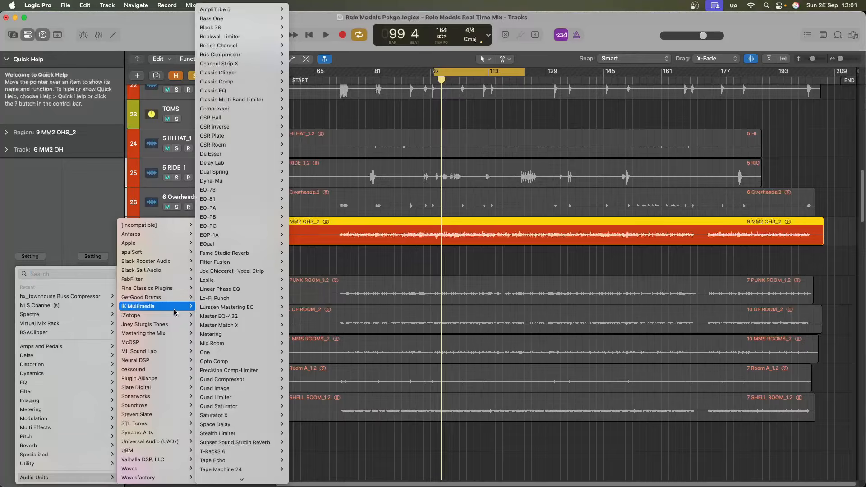
pyautogui.moveTo(155, 370)
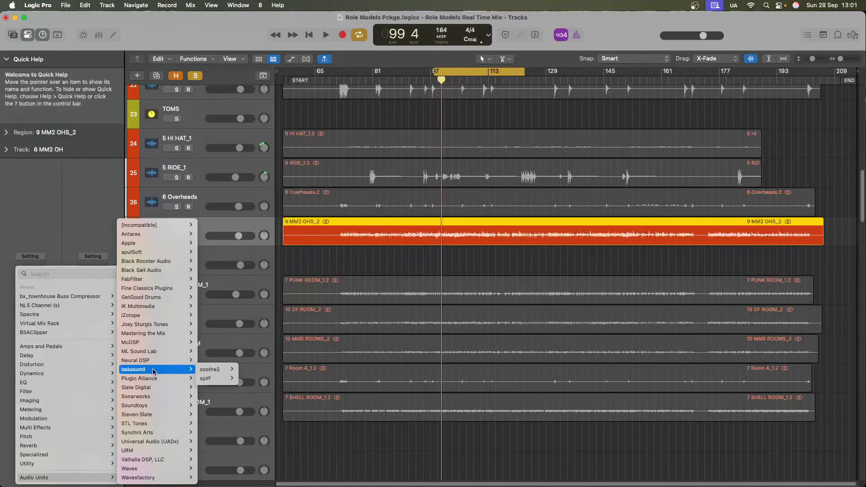
pyautogui.moveTo(203, 370)
pyautogui.click(254, 378)
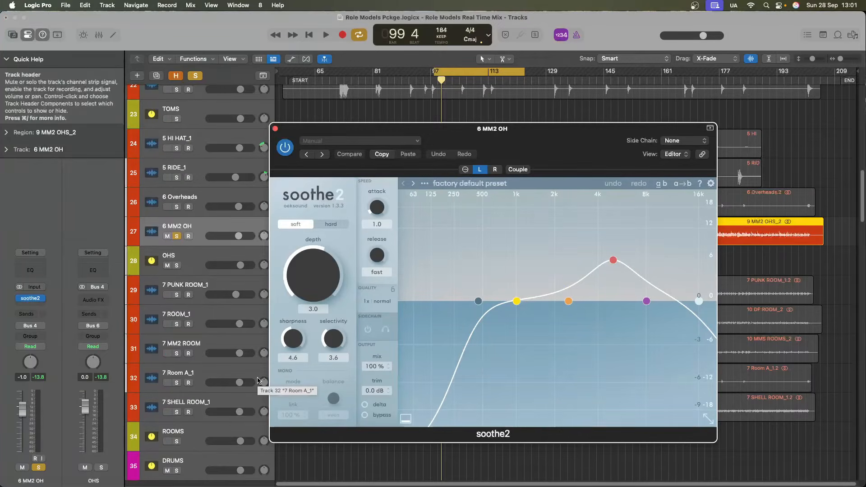
# - Couple soothe2's dual-mono channels and load the Cymbal smooth preset from the Drums presets
pyautogui.click(519, 170)
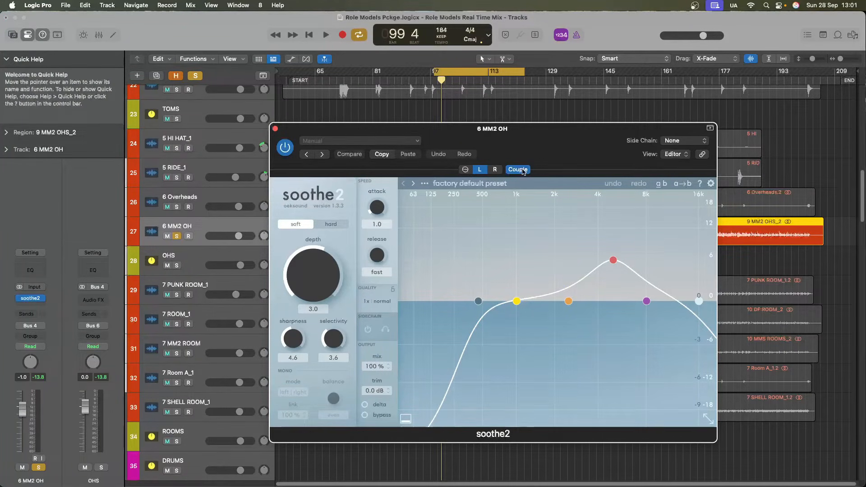
pyautogui.click(425, 183)
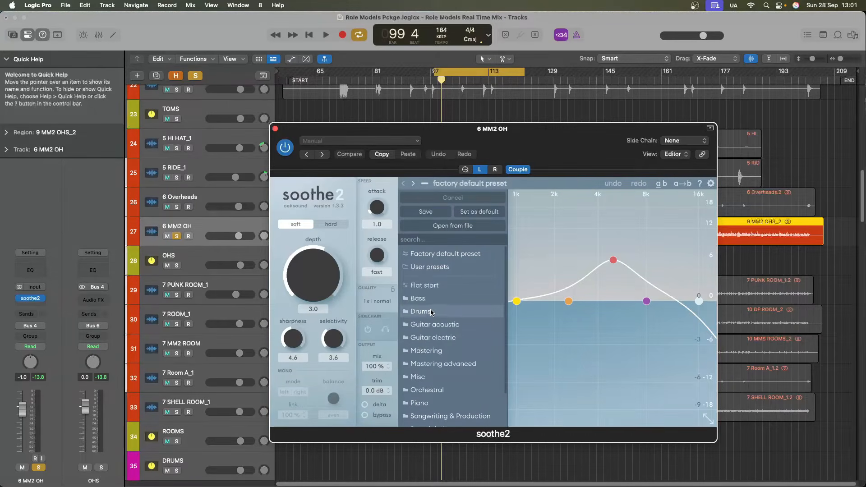
pyautogui.moveTo(430, 312)
pyautogui.click(562, 211)
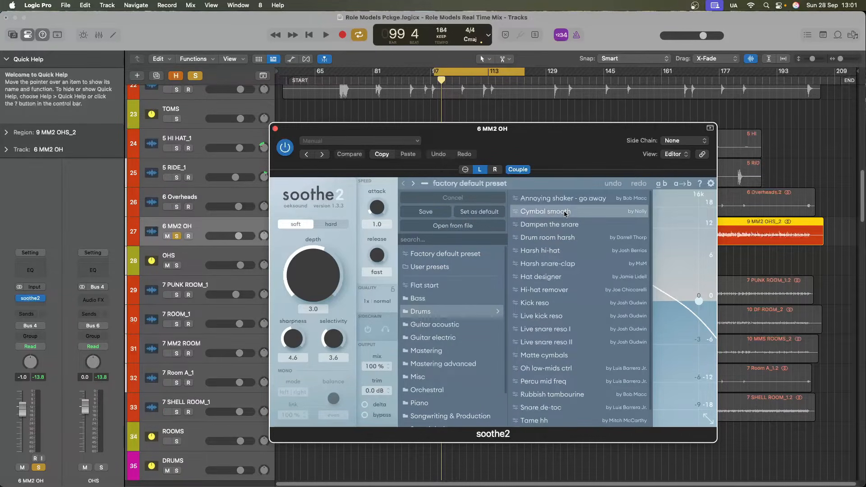
pyautogui.click(425, 183)
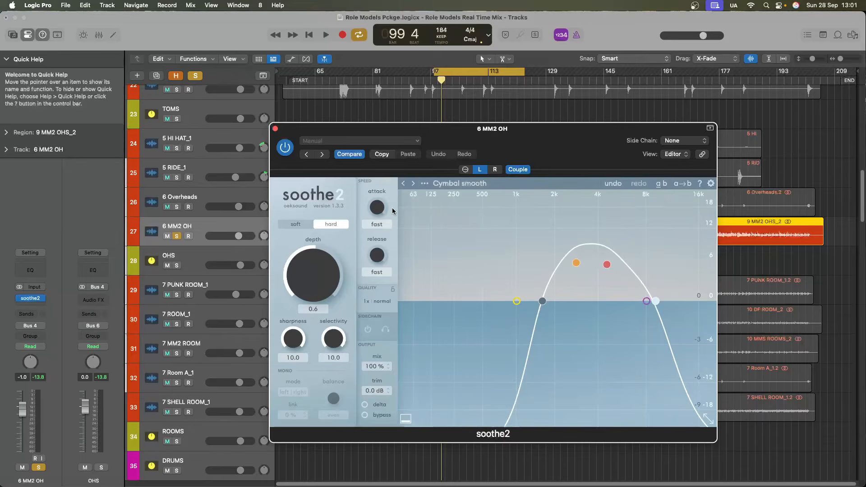
# - During playback set soothe2's attack to 3.5 and depth to -0.2, compare against bypass, and close the plug-in
pyautogui.press('space')
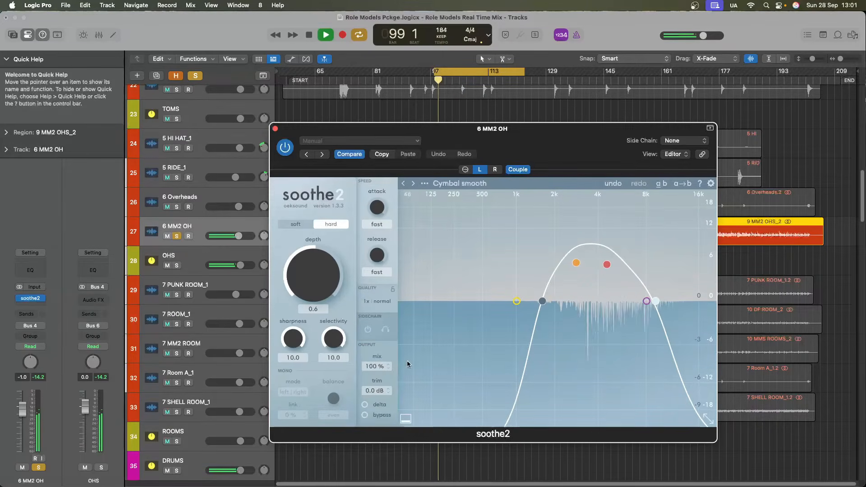
pyautogui.moveTo(365, 417)
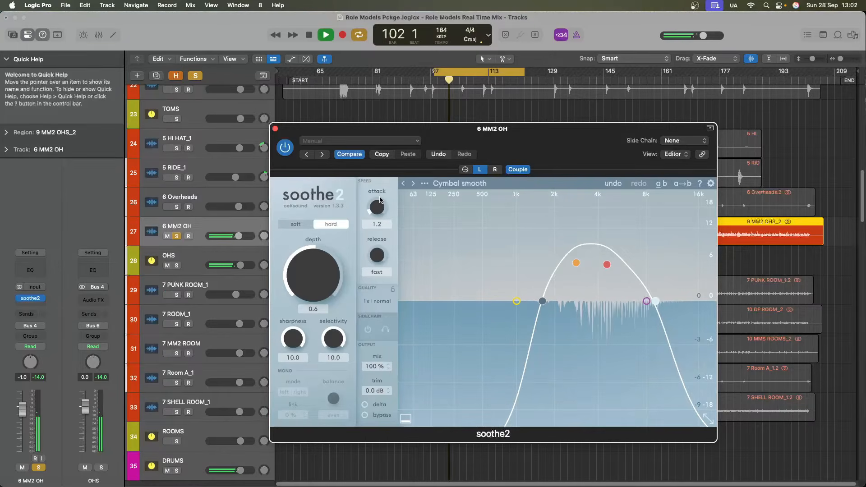
pyautogui.click(365, 415)
pyautogui.click(365, 415)
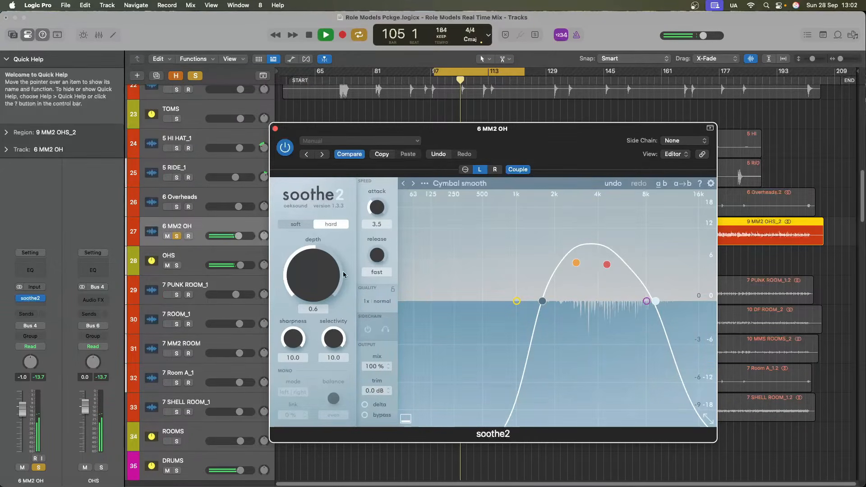
pyautogui.click(303, 227)
pyautogui.click(321, 225)
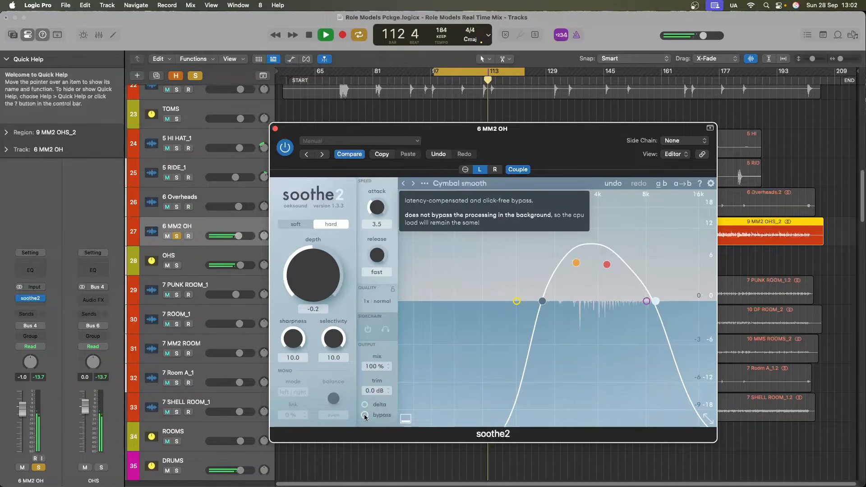
pyautogui.press('super+w')
# - Clear the solo and insert FabFilter Pro-Q 3 in stereo after soothe2 on the 6 MM2 OH track
pyautogui.click(194, 76)
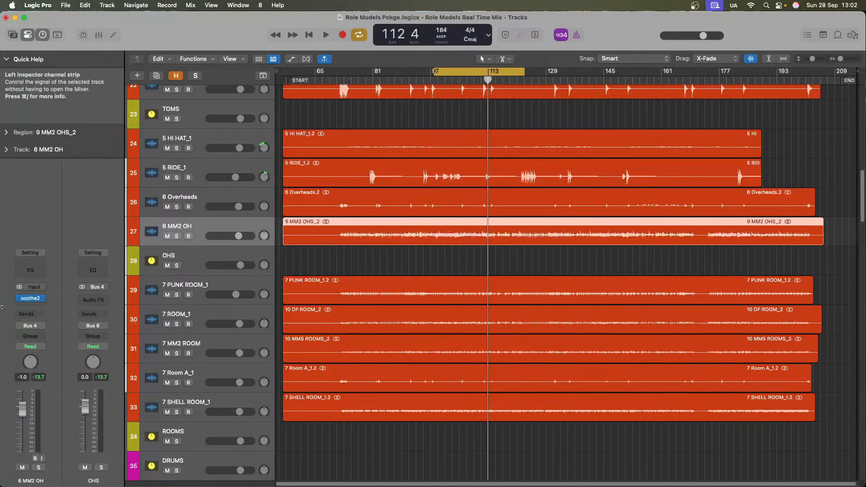
pyautogui.click(31, 308)
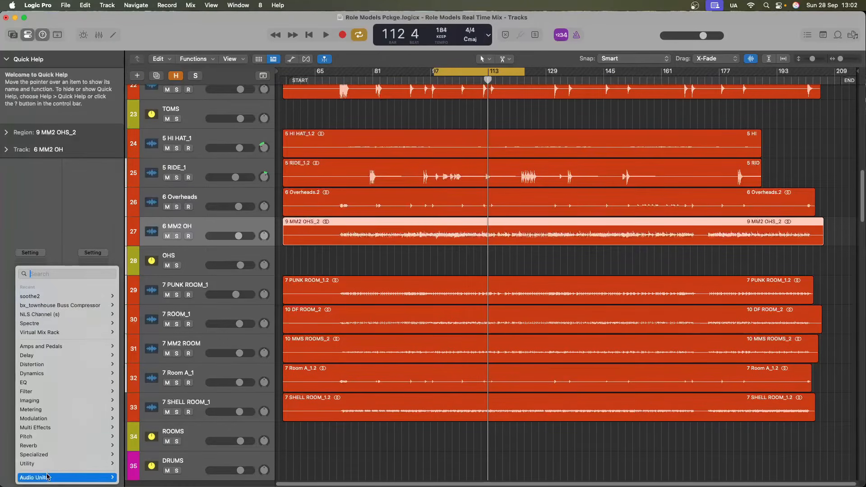
pyautogui.moveTo(47, 476)
pyautogui.moveTo(180, 279)
pyautogui.moveTo(214, 282)
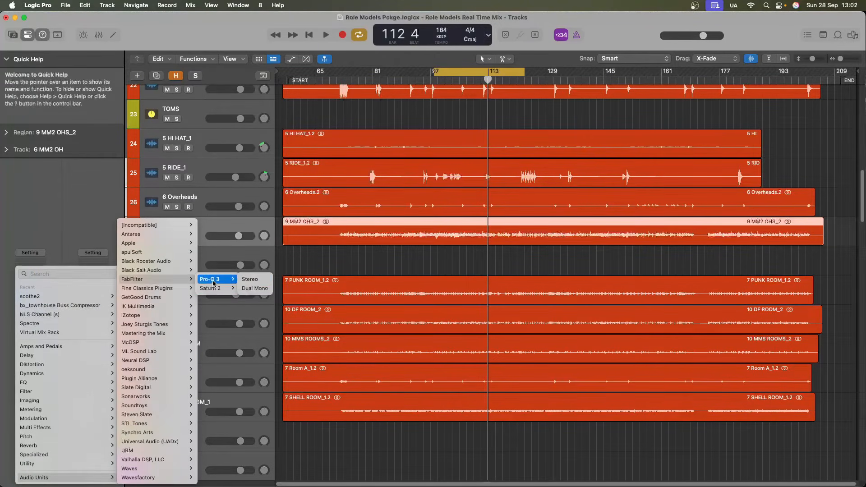
pyautogui.click(254, 282)
# - Solo 6 MM2 OH during playback, sweep narrow Pro-Q 3 bells for harshness, and leave small cuts near 4 kHz and 5.5 kHz
pyautogui.press('space')
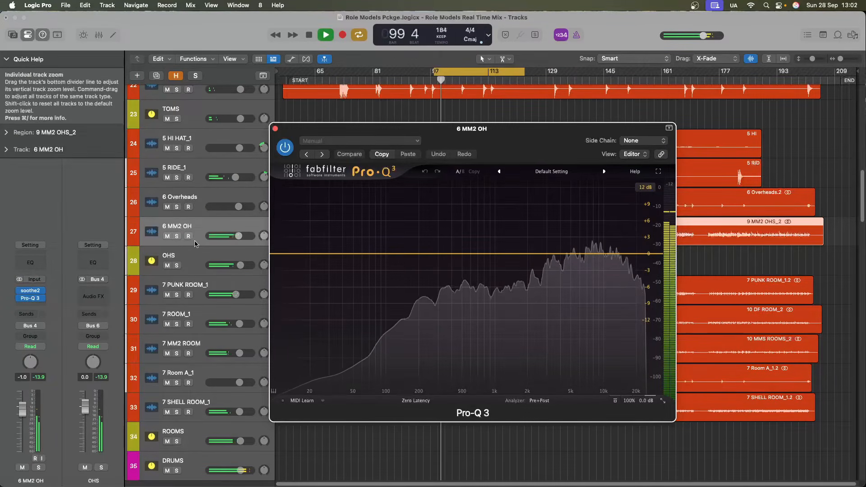
pyautogui.press('s')
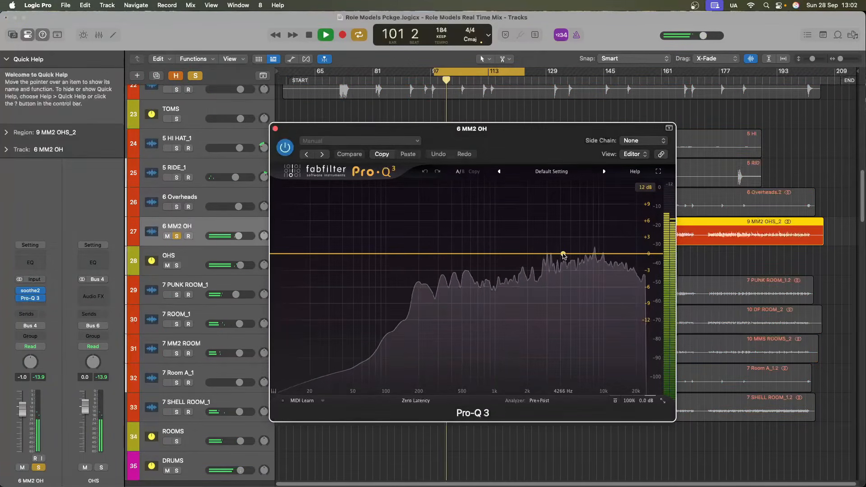
pyautogui.moveTo(564, 254); pyautogui.dragTo(561, 238)
pyautogui.moveTo(598, 359); pyautogui.dragTo(598, 347)
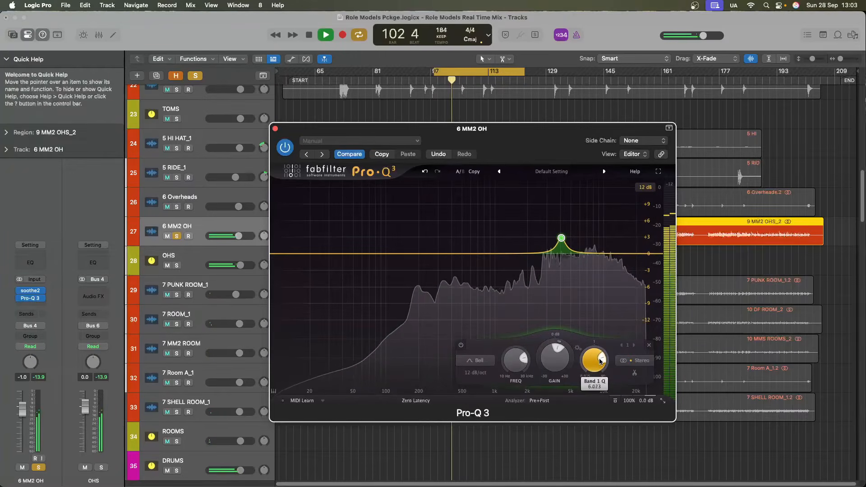
pyautogui.moveTo(562, 238); pyautogui.dragTo(560, 204)
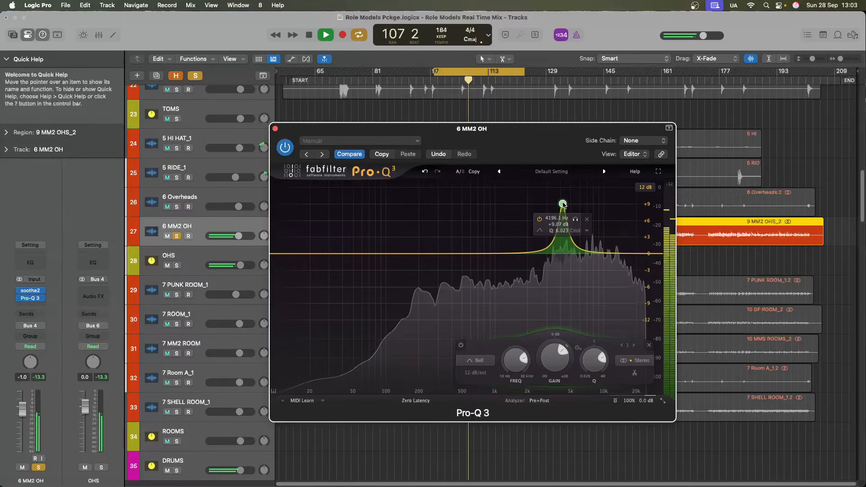
pyautogui.moveTo(566, 202); pyautogui.dragTo(574, 255)
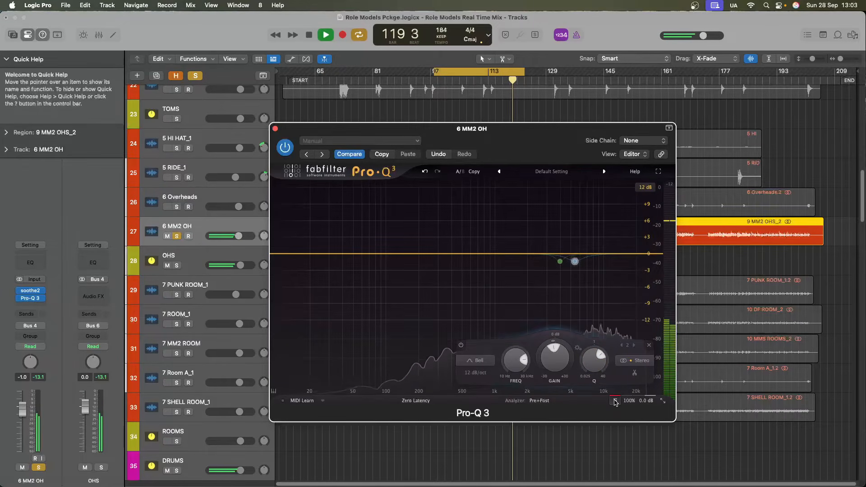
# - Sweep a third bell through the highs, turn it into a dynamic band near 10 kHz, replay the track, and close Pro-Q 3
pyautogui.moveTo(505, 256); pyautogui.dragTo(631, 207)
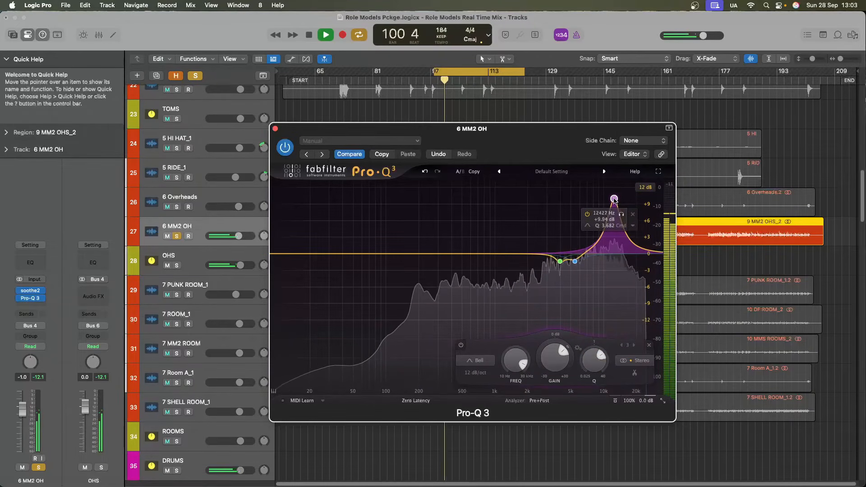
pyautogui.moveTo(607, 197); pyautogui.dragTo(605, 255)
pyautogui.rightClick(605, 257)
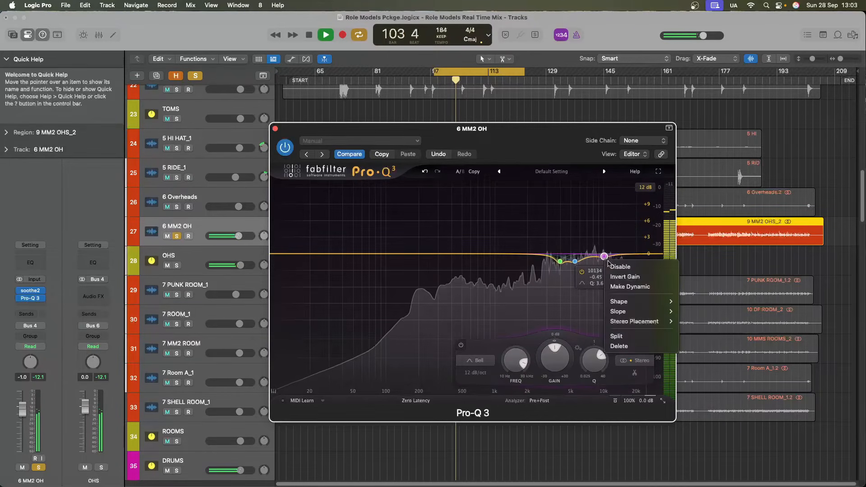
pyautogui.click(622, 289)
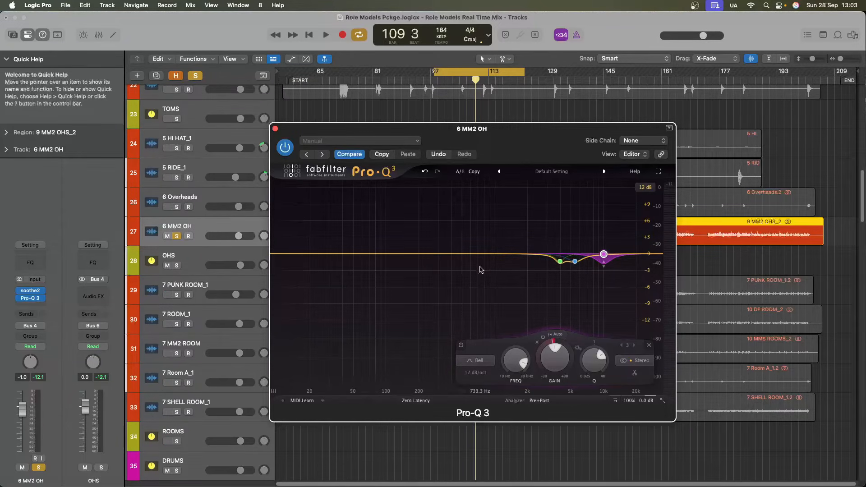
pyautogui.press('space')
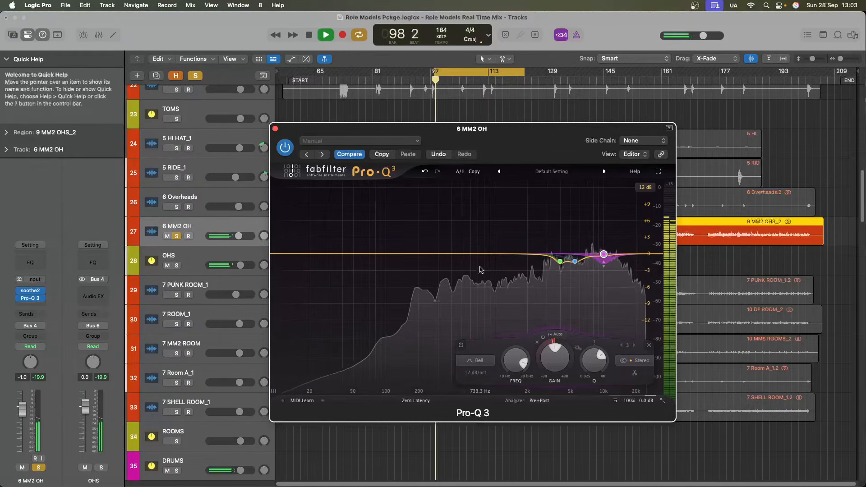
pyautogui.click(276, 129)
# - Compare the soloed 6 MM2 OH track with soothe2 and Pro-Q 3 bypassed and active during playback
pyautogui.press('space')
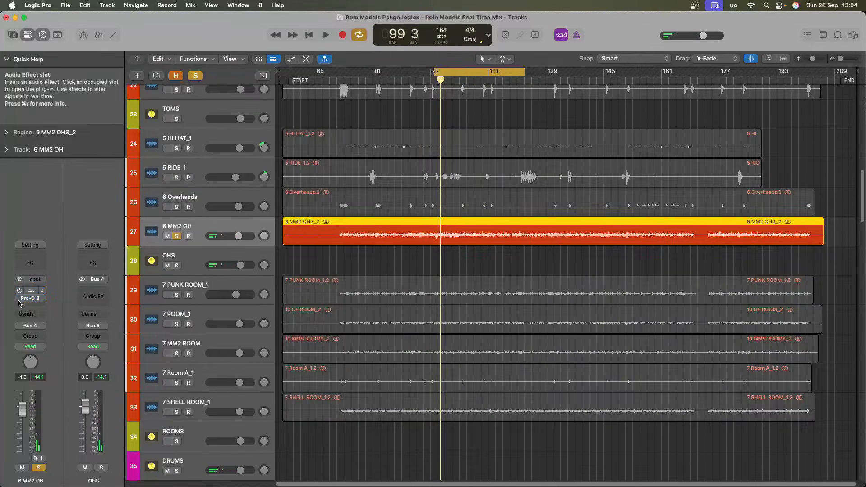
pyautogui.press('space')
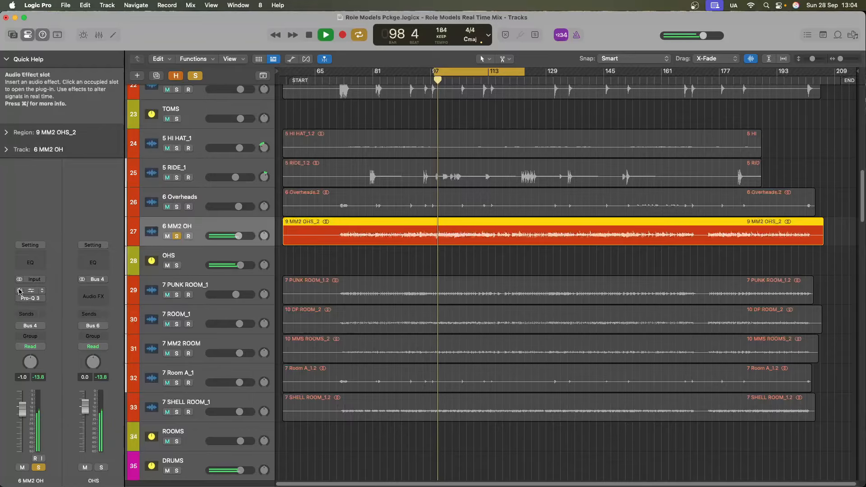
pyautogui.moveTo(19, 291); pyautogui.dragTo(19, 299)
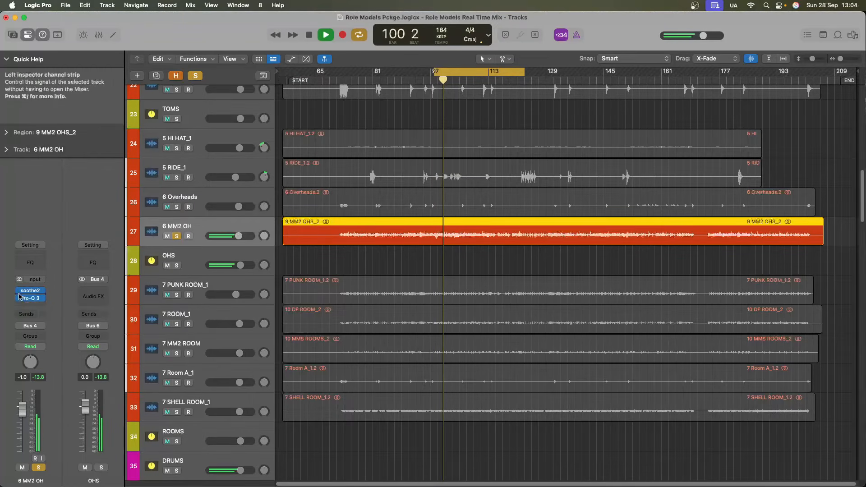
pyautogui.click(19, 291)
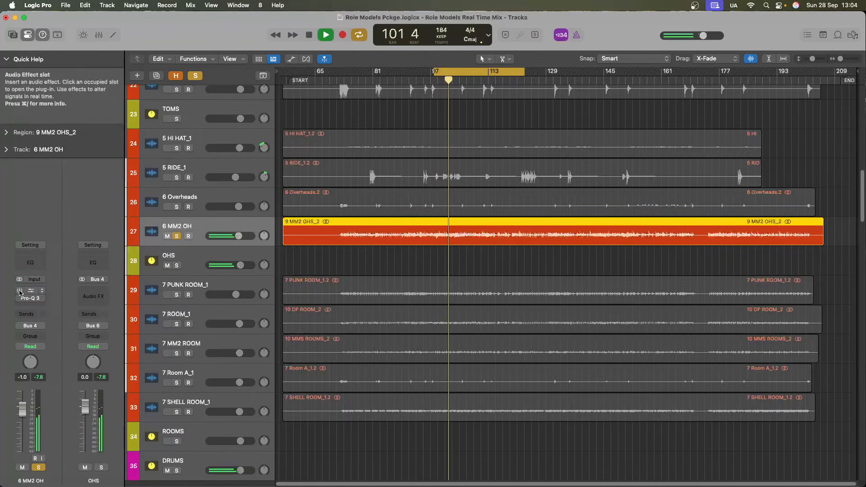
pyautogui.click(19, 291)
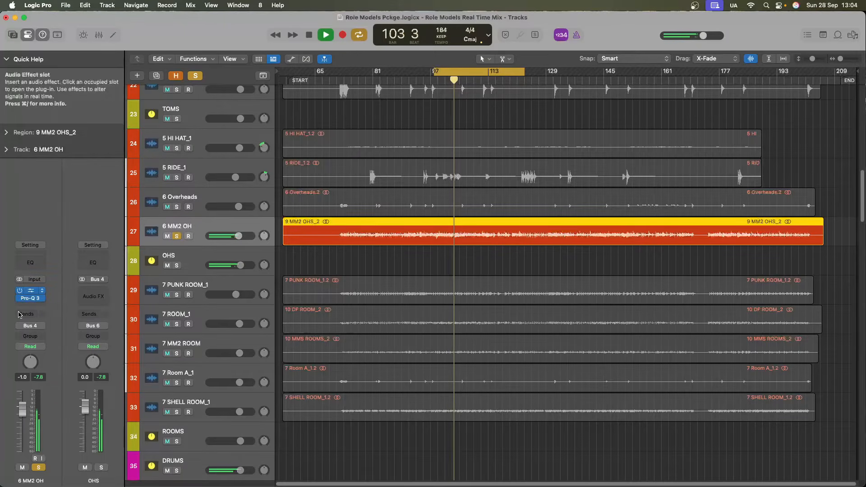
pyautogui.press('space')
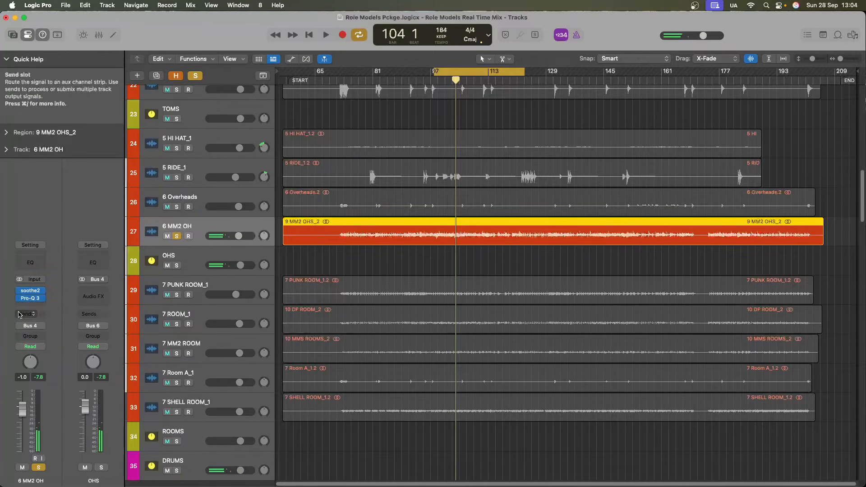
# - Clear the 6 MM2 OH solo and play the processed overheads in the full mix
pyautogui.click(195, 76)
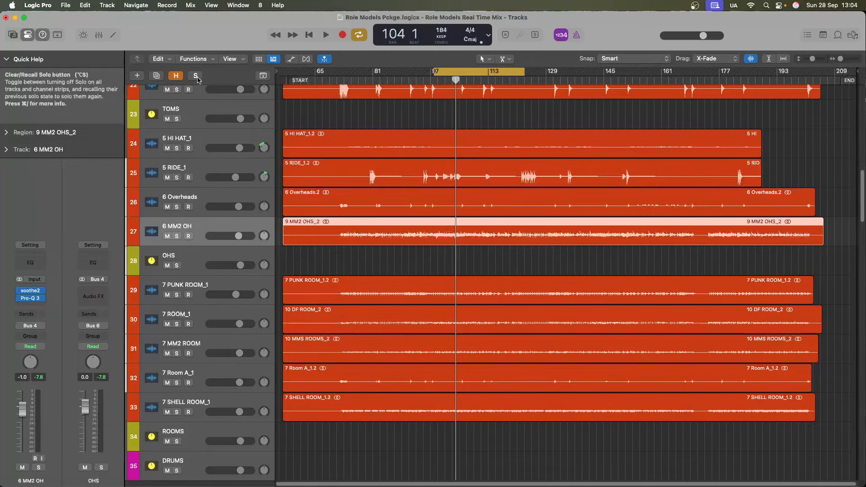
pyautogui.press('space')
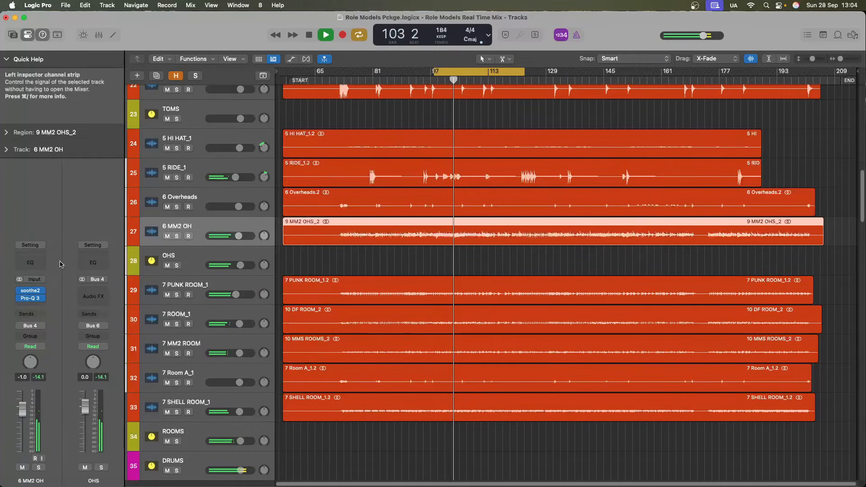
pyautogui.press('space')
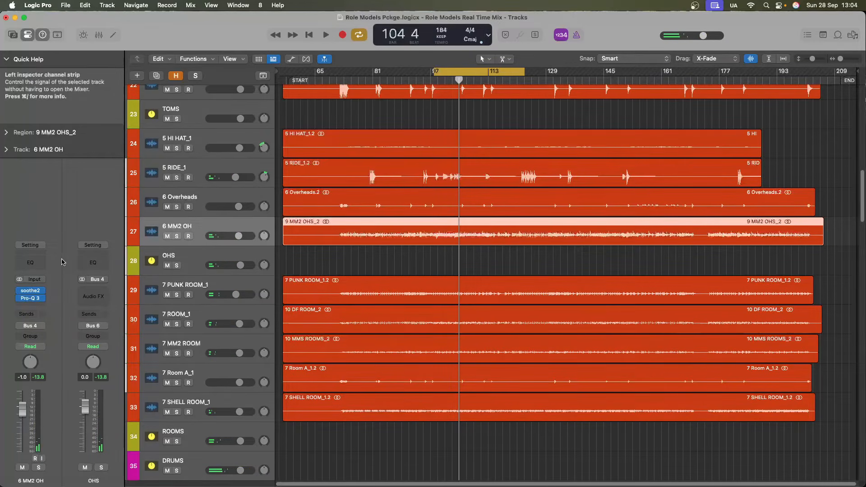
# - Select the 5 RIDE_1 track and insert Pro-Q 3 in stereo on it during playback
pyautogui.click(209, 167)
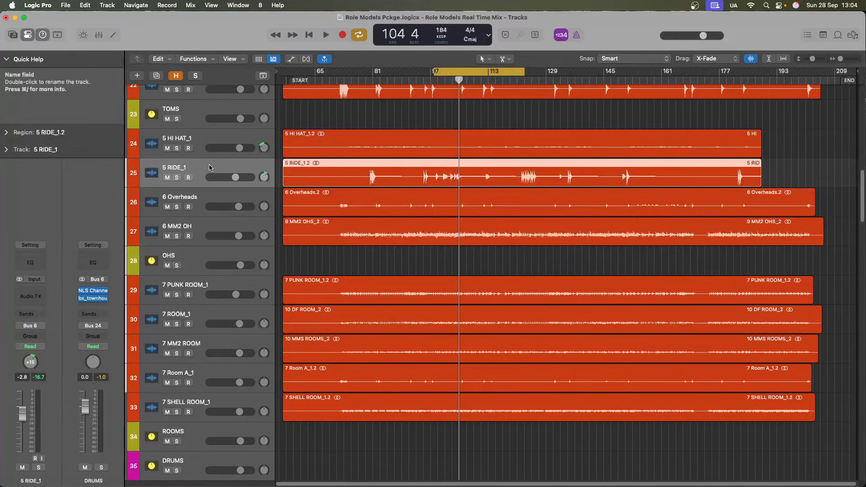
pyautogui.press('space')
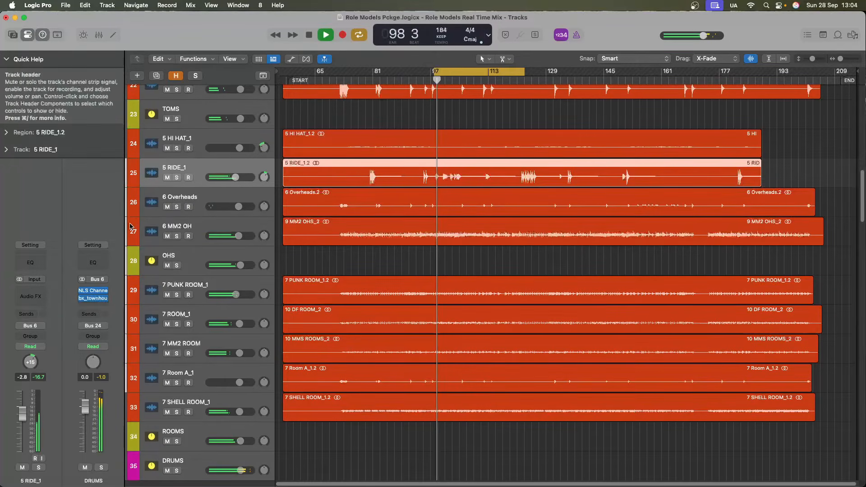
pyautogui.click(34, 295)
pyautogui.moveTo(104, 296)
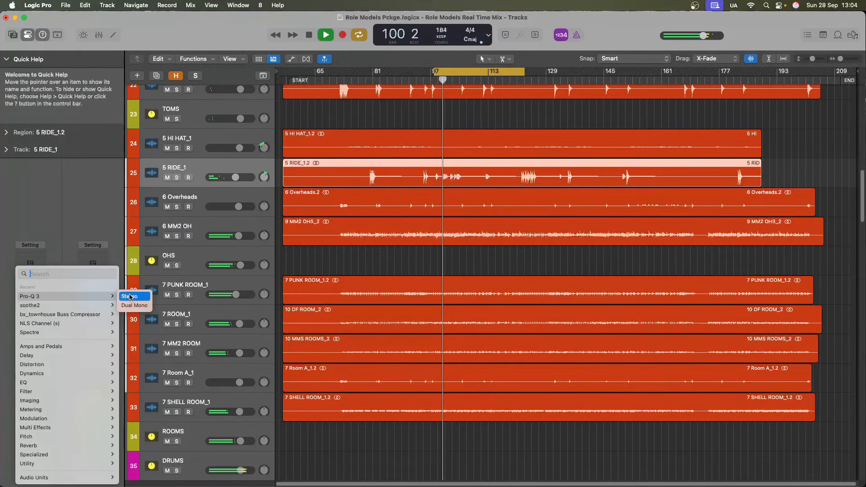
pyautogui.click(133, 296)
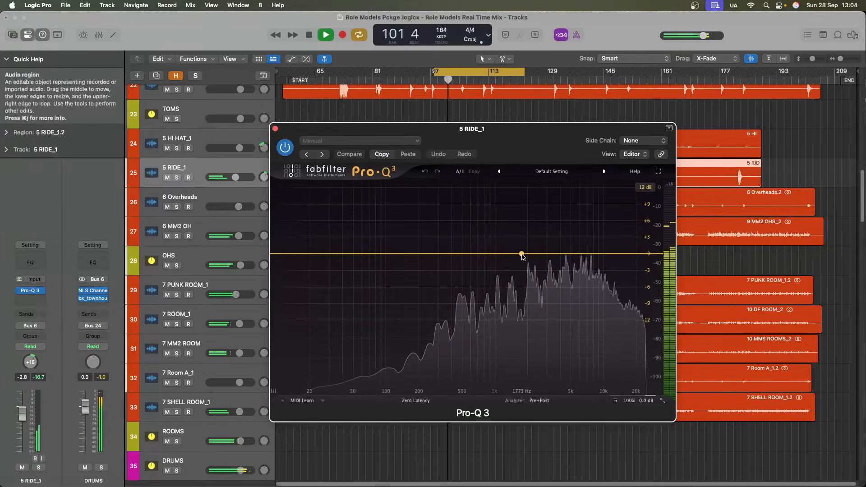
# - Add a bell boost of about 5.5 dB near 1.2 kHz on the ride's Pro-Q 3, stop playback, and turn off cycle mode
pyautogui.moveTo(536, 253); pyautogui.dragTo(507, 217)
pyautogui.moveTo(507, 140); pyautogui.dragTo(539, 251)
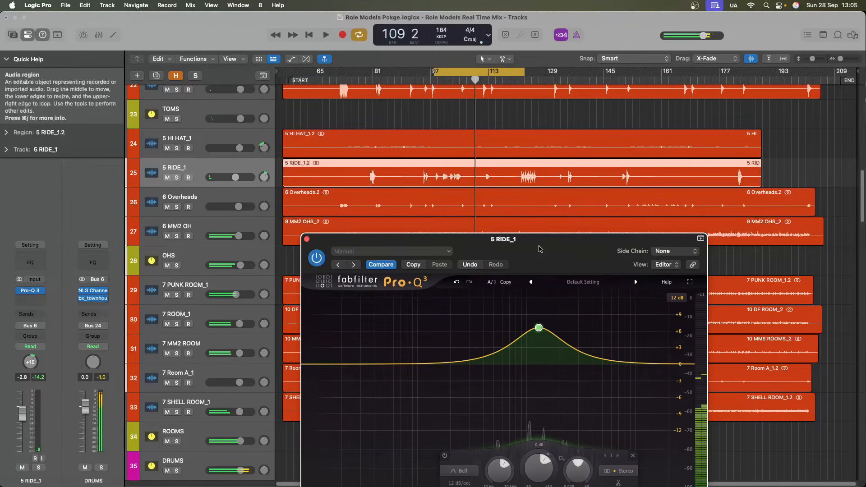
pyautogui.moveTo(538, 328); pyautogui.dragTo(535, 335)
pyautogui.press('space')
pyautogui.click(492, 74)
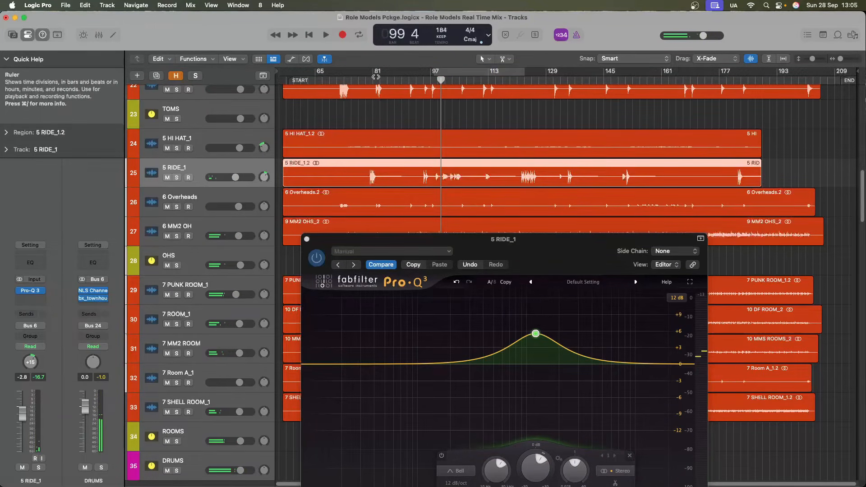
# - Set a short cycle range around bar 81 and play it with the ride's Pro-Q 3 window moved clear of the tracks
pyautogui.moveTo(365, 74); pyautogui.dragTo(384, 74)
pyautogui.press('space')
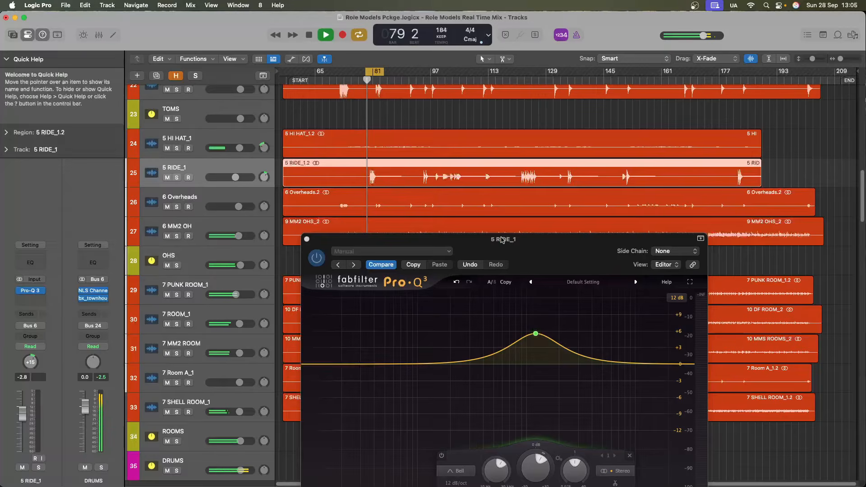
pyautogui.click(514, 252)
pyautogui.moveTo(513, 252); pyautogui.dragTo(469, 332)
pyautogui.press('space')
# - Mute the 17 GTR 57_1 DIST track and restart the looped playback
pyautogui.scroll(-12, 448, 170)
pyautogui.scroll(-5, 460, 244)
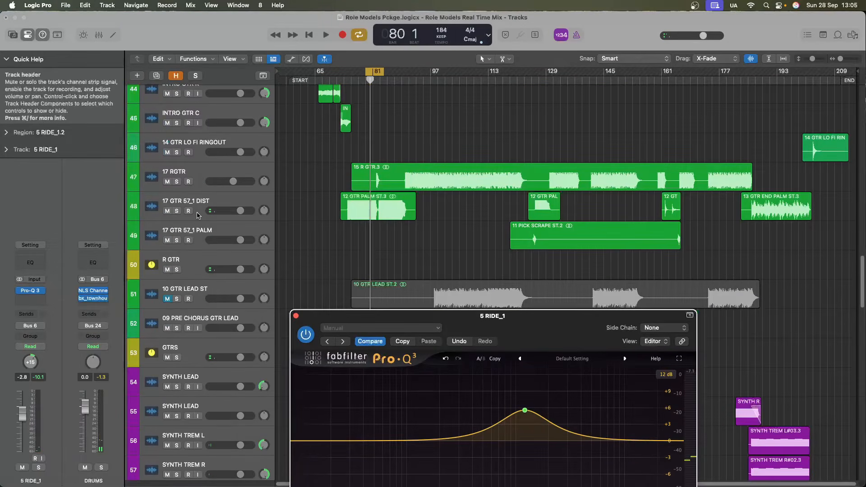
pyautogui.click(167, 210)
pyautogui.press('space')
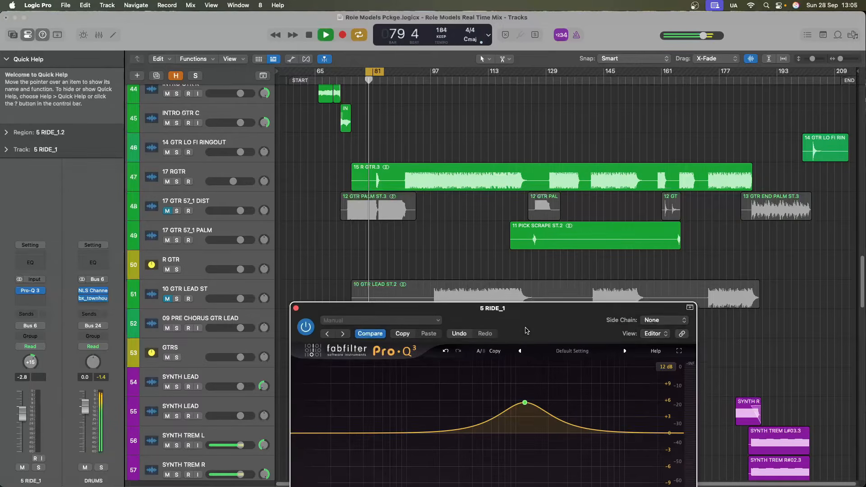
# - Raise the ride's Pro-Q 3 bell boost to about 8.1 dB near 1.2 kHz during playback, and stop playback
pyautogui.moveTo(517, 339); pyautogui.dragTo(512, 99)
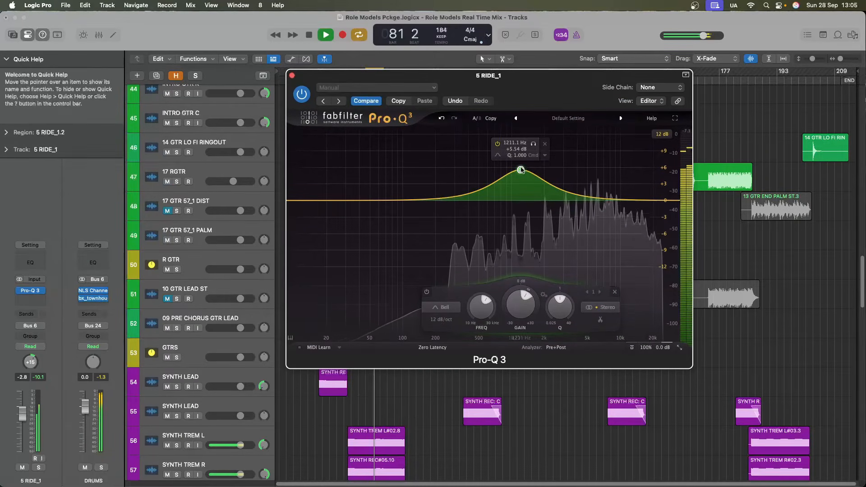
pyautogui.moveTo(521, 169); pyautogui.dragTo(520, 150)
pyautogui.moveTo(520, 94); pyautogui.dragTo(526, 185)
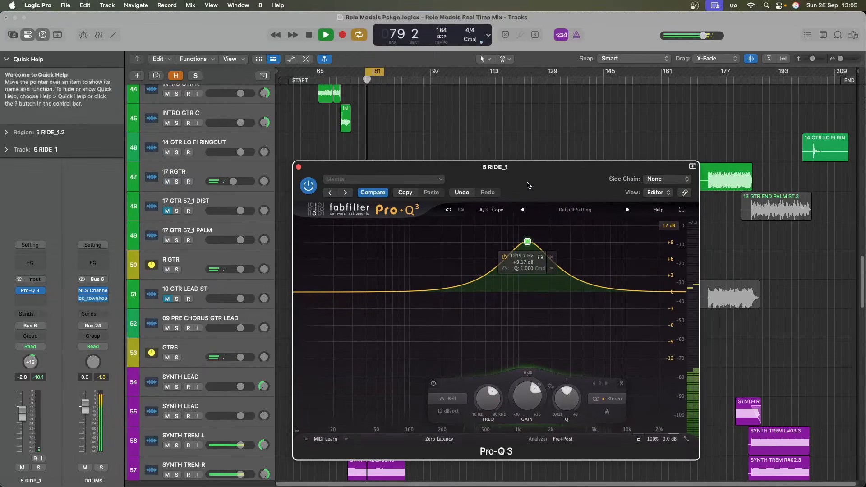
pyautogui.moveTo(528, 244); pyautogui.dragTo(526, 249)
pyautogui.press('space')
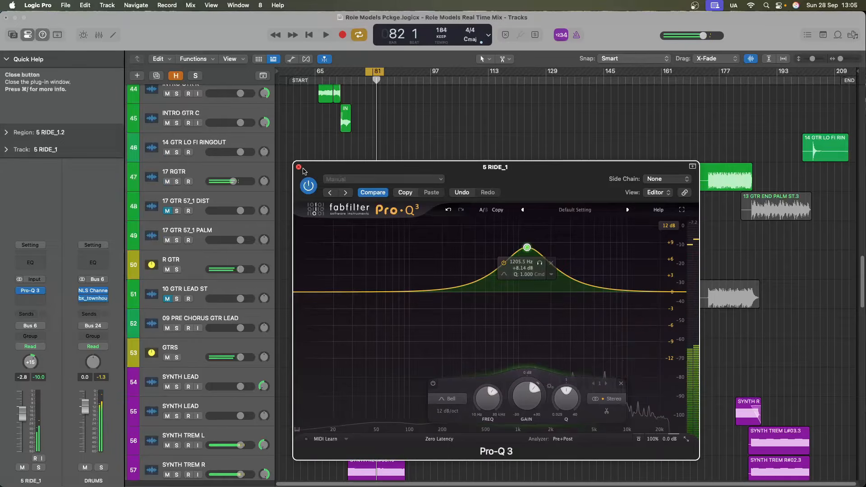
# - Close the ride's Pro-Q 3 window and turn off cycle mode
pyautogui.click(299, 167)
pyautogui.scroll(10, 361, 154)
pyautogui.click(374, 80)
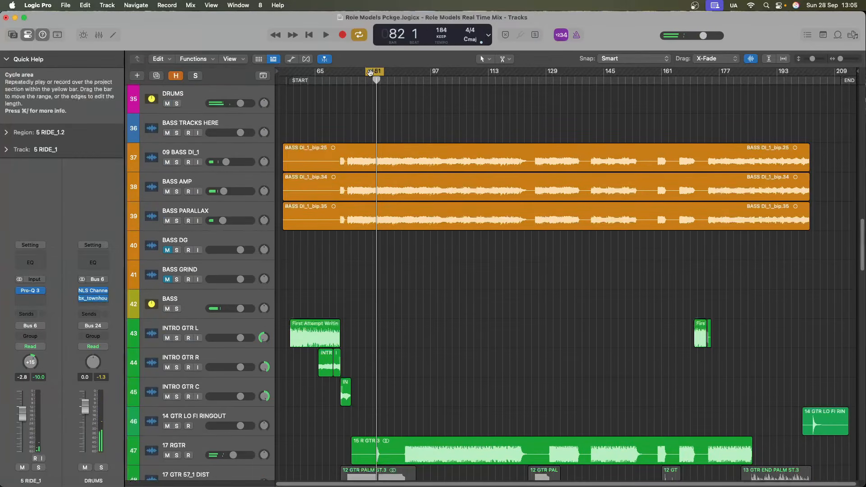
pyautogui.scroll(15, 428, 111)
pyautogui.scroll(-10, 429, 112)
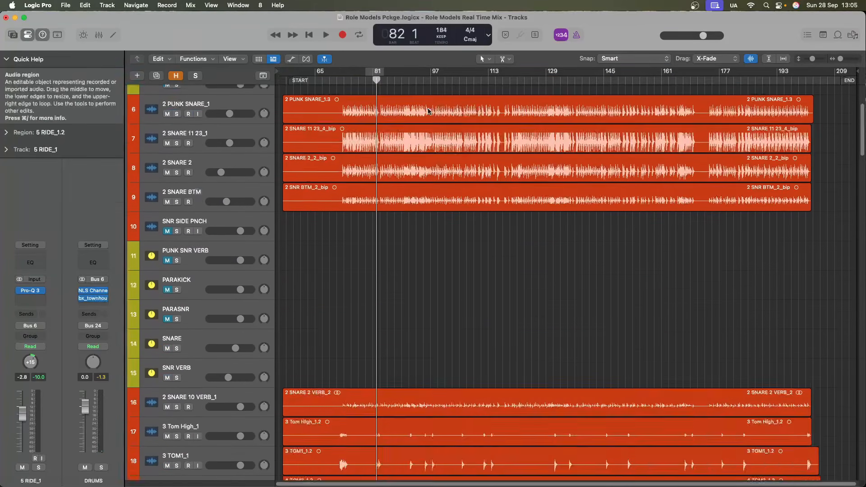
# - Play the full mix from about bar 89 and select the 7 ROOM_1 track
pyautogui.click(407, 81)
pyautogui.press('space')
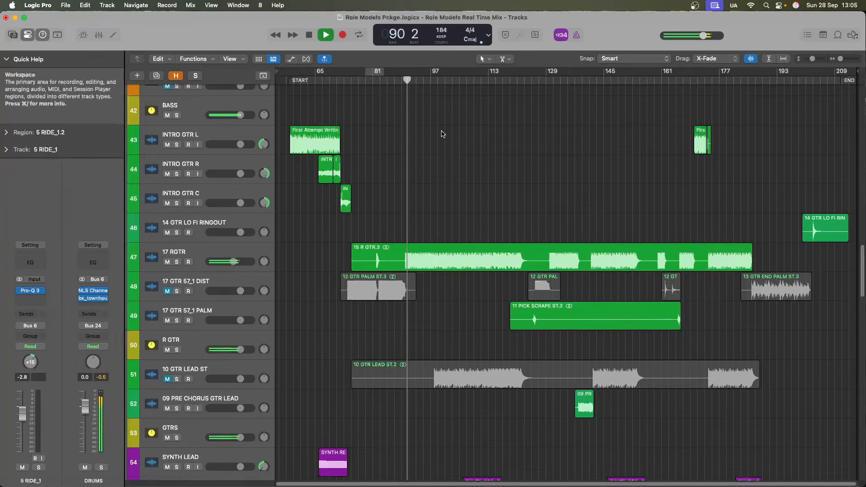
pyautogui.scroll(10, 442, 134)
pyautogui.scroll(3, 442, 134)
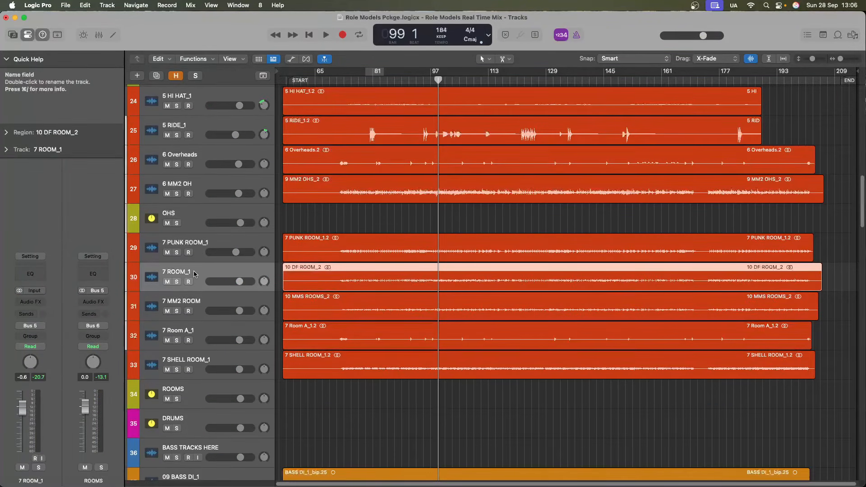
pyautogui.click(177, 282)
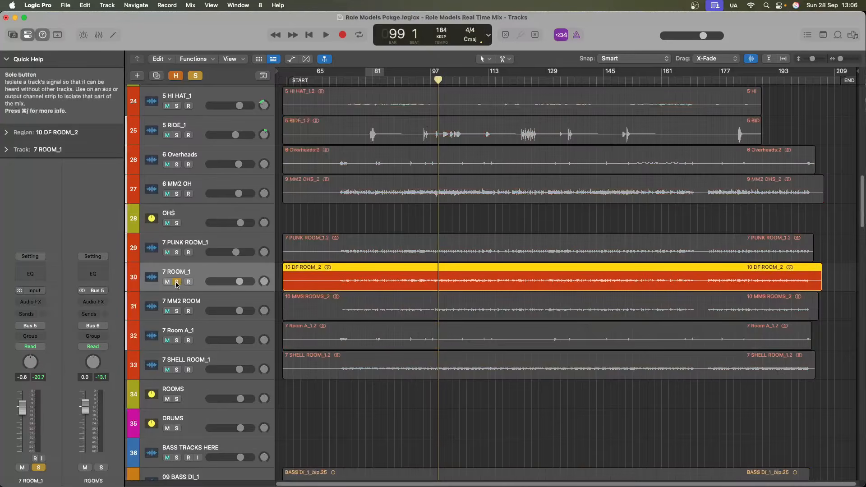
pyautogui.scroll(10, 198, 220)
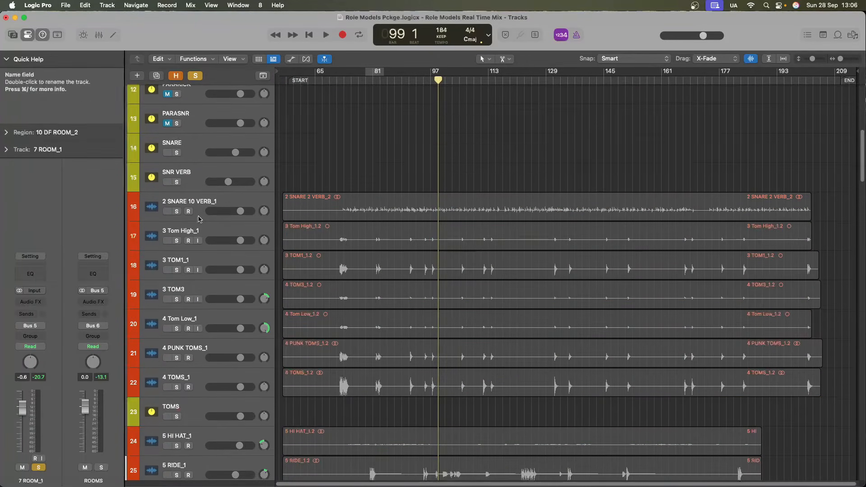
pyautogui.scroll(-2, 195, 337)
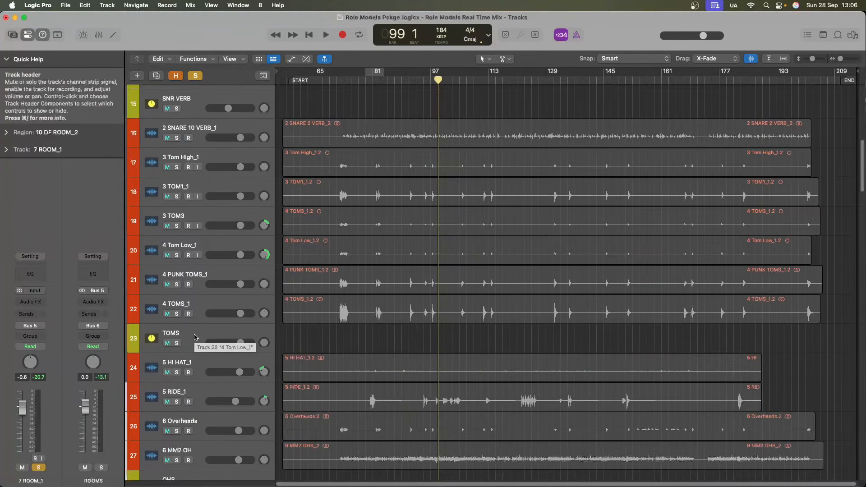
pyautogui.click(178, 402)
pyautogui.scroll(-7, 180, 397)
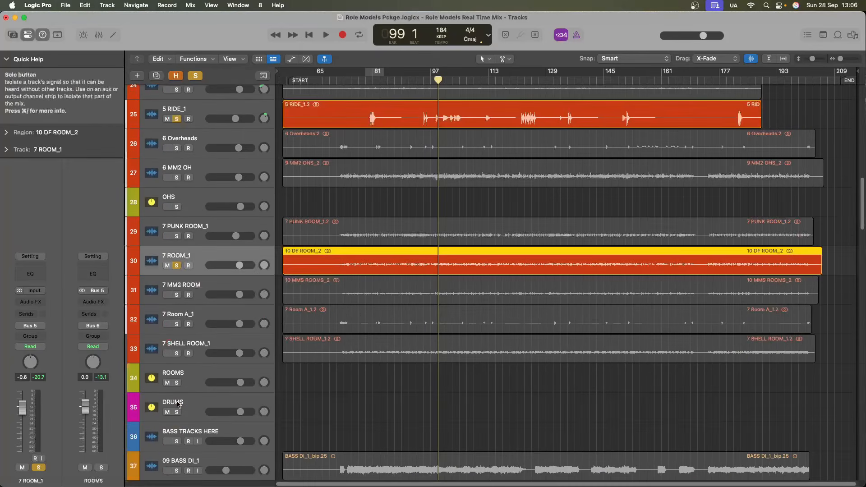
pyautogui.click(196, 77)
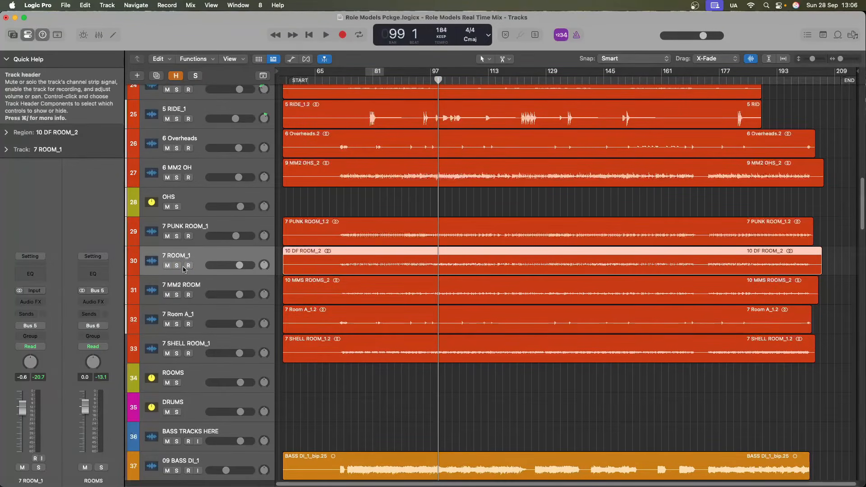
# - Loop about bars 92 to 105 and raise the 7 ROOM_1 fader to 1.2 dB during playback
pyautogui.press('c')
pyautogui.press('space')
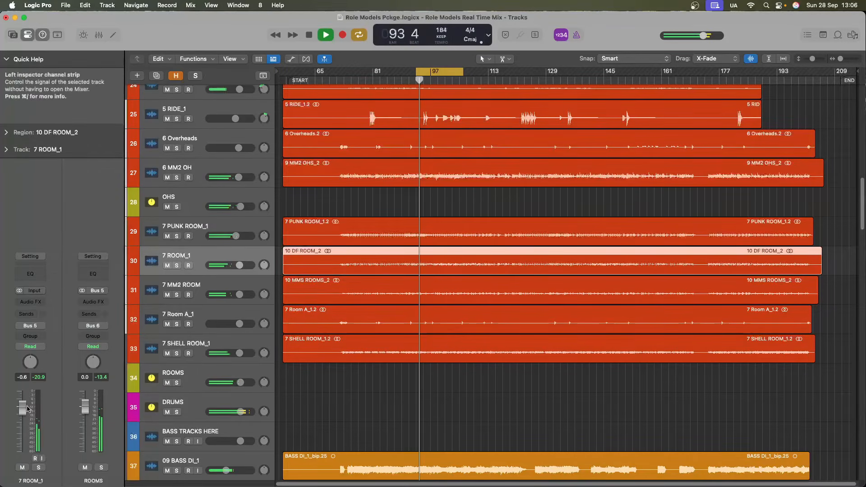
pyautogui.moveTo(22, 411); pyautogui.dragTo(21, 406)
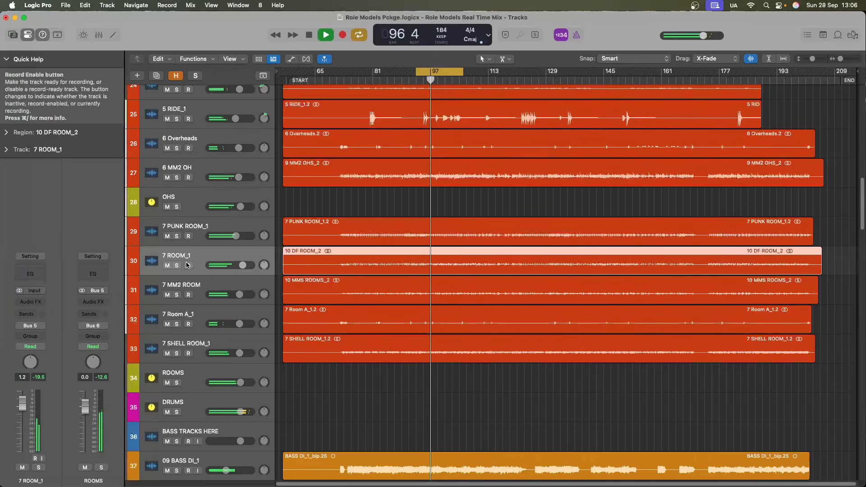
# - Check 7 ROOM_1 in solo, clear the solo, and set its fader to 0.5 dB while playing the full mix
pyautogui.click(179, 265)
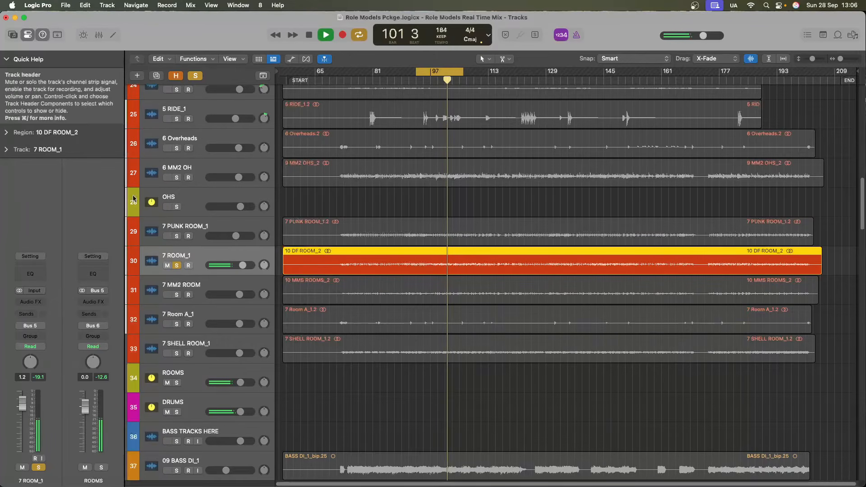
pyautogui.press('space')
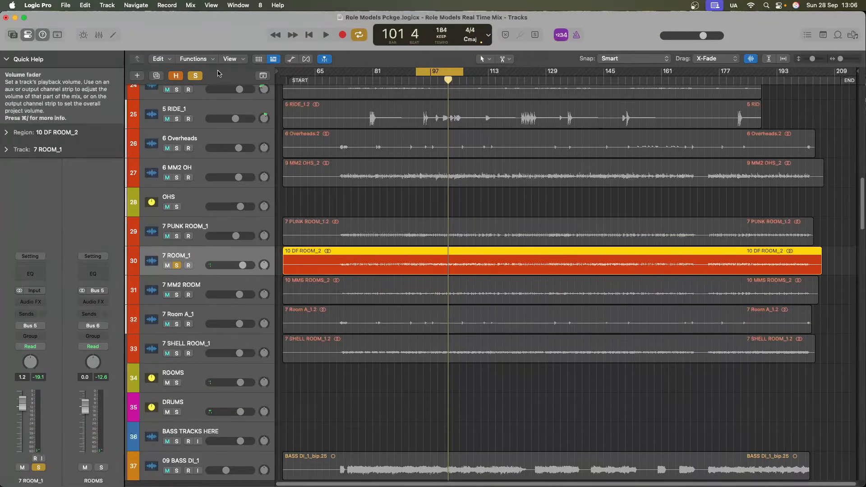
pyautogui.click(196, 76)
pyautogui.press('space')
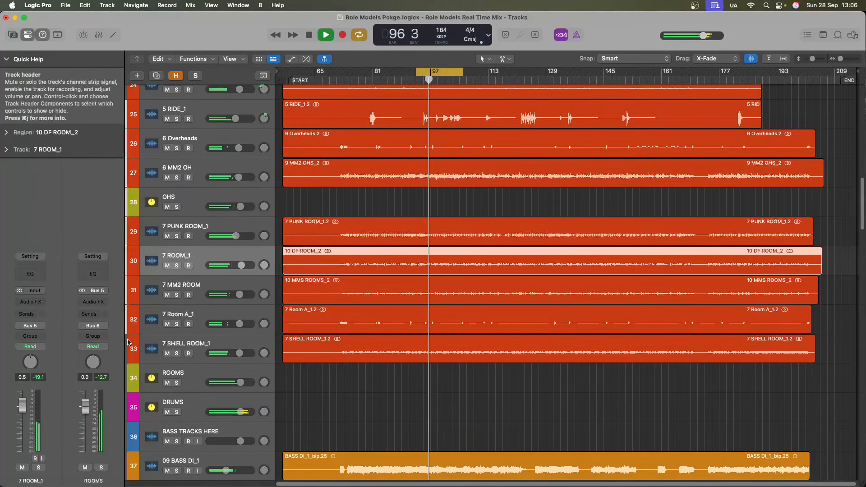
pyautogui.scroll(3, 305, 255)
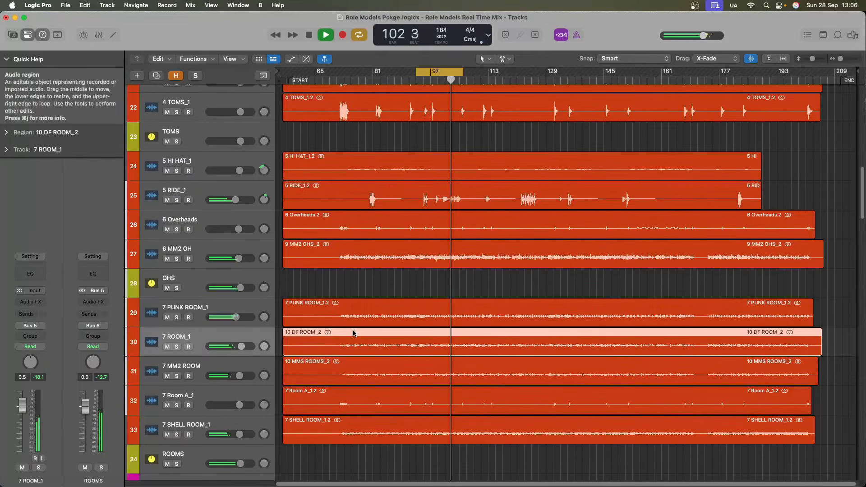
pyautogui.press('space')
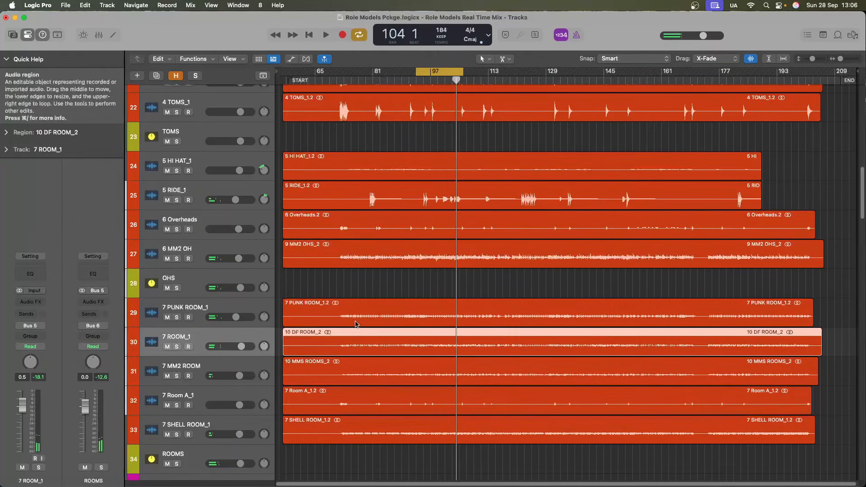
# - Turn off cycle mode and step through the tom tracks, ending with 4 TOMS_1 selected
pyautogui.click(442, 72)
pyautogui.scroll(5, 441, 75)
pyautogui.scroll(-3, 442, 75)
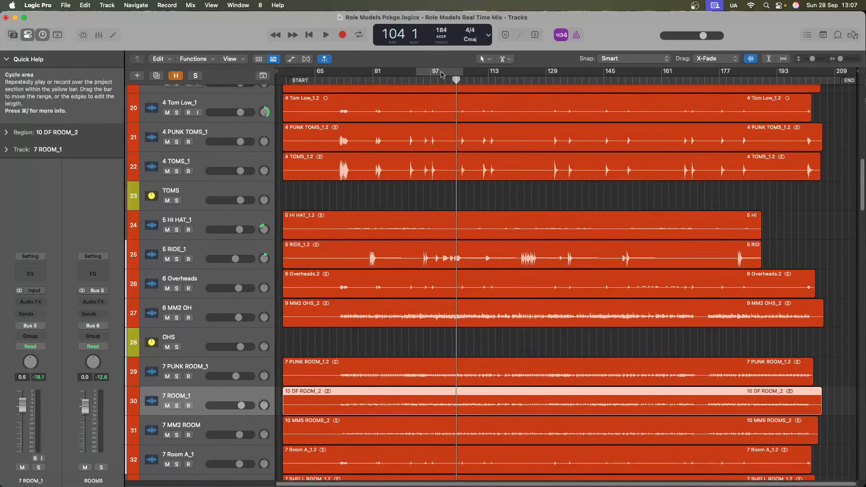
pyautogui.scroll(-1, 432, 149)
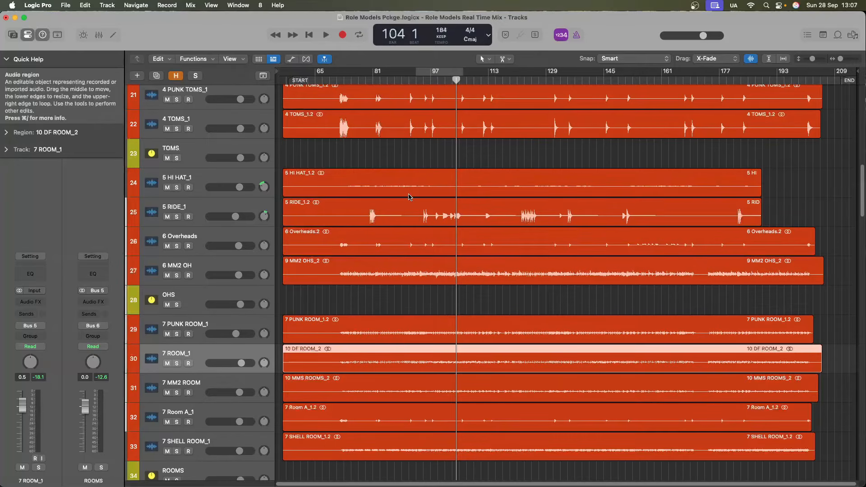
pyautogui.scroll(5, 409, 197)
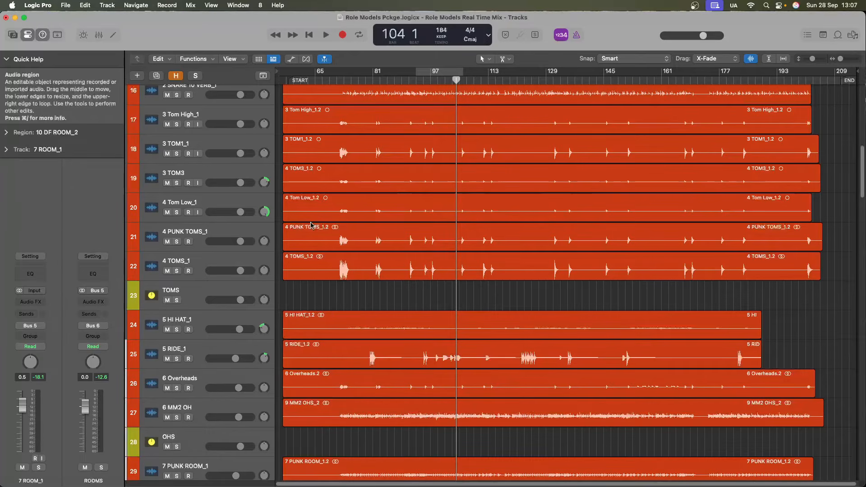
pyautogui.scroll(4, 315, 235)
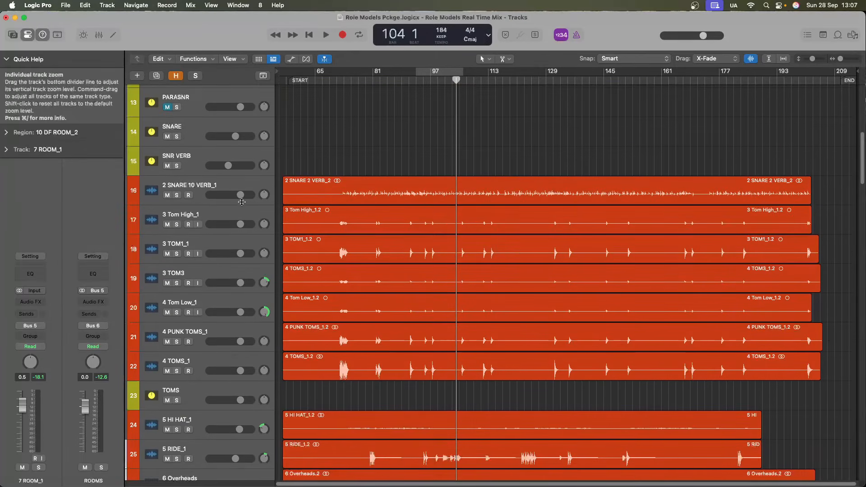
pyautogui.click(204, 217)
pyautogui.click(203, 245)
pyautogui.click(201, 365)
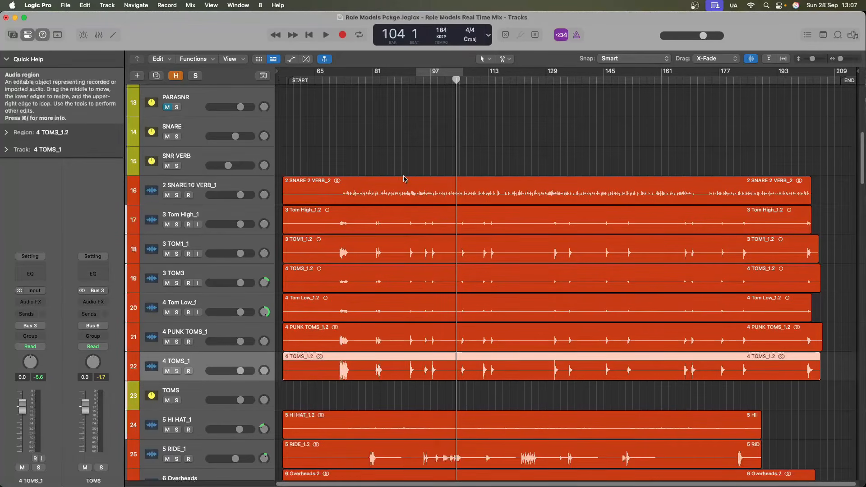
# - Play the full mix from about bar 91 to listen to the toms, and stop playback
pyautogui.click(411, 75)
pyautogui.press('space')
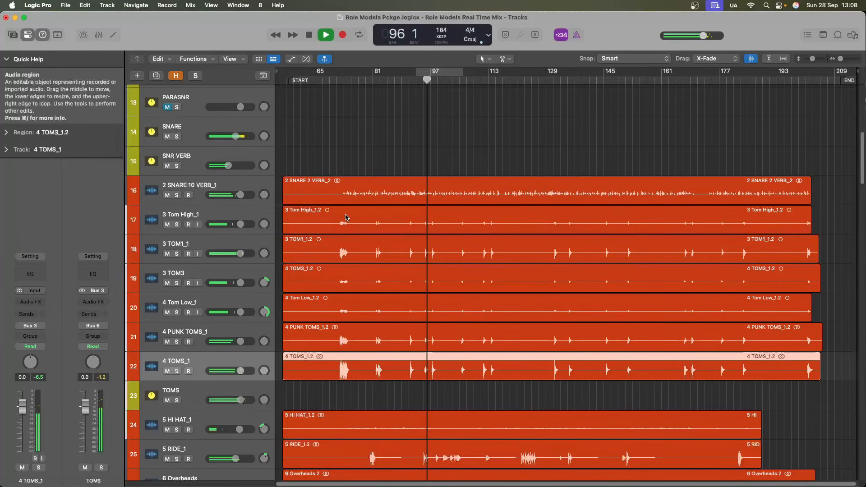
pyautogui.press('space')
# - Select the TOMS bus and insert the Waves API-550B (s) equalizer on it
pyautogui.click(201, 393)
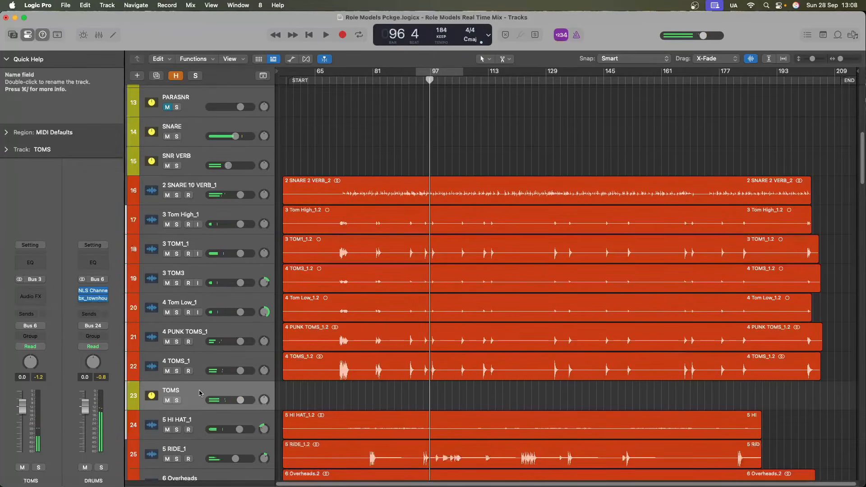
pyautogui.click(31, 292)
pyautogui.moveTo(36, 477)
pyautogui.moveTo(140, 469)
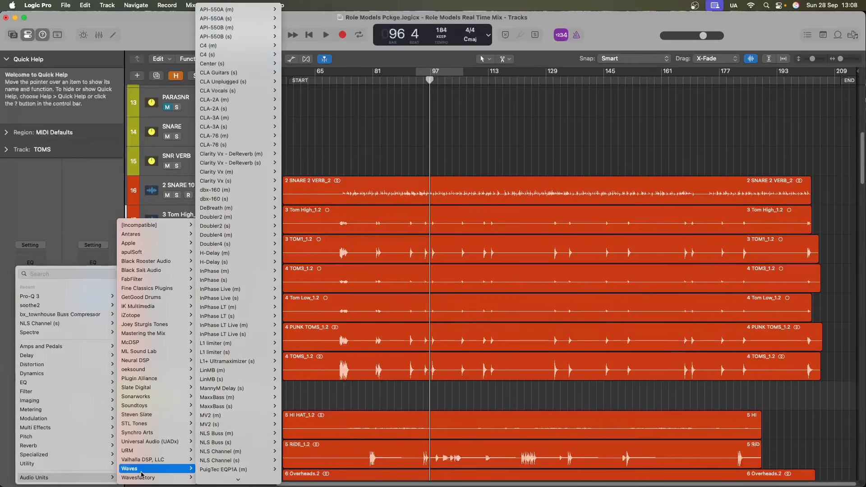
pyautogui.click(217, 36)
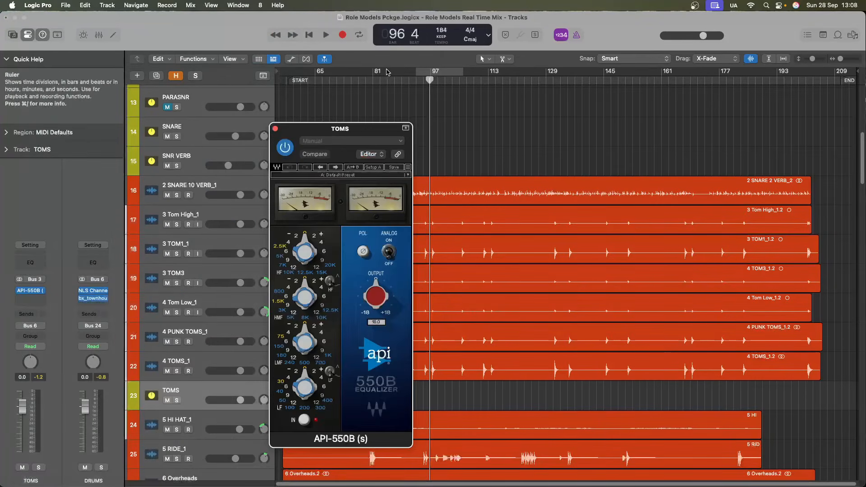
pyautogui.moveTo(358, 129); pyautogui.dragTo(519, 117)
# - Play the toms through the API-550B and boost its HF band by about 4 dB
pyautogui.press('space')
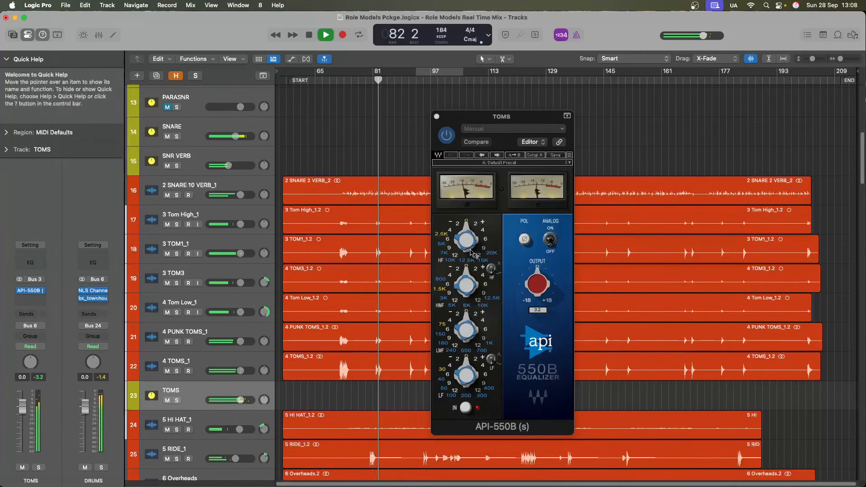
pyautogui.moveTo(489, 144); pyautogui.dragTo(550, 139)
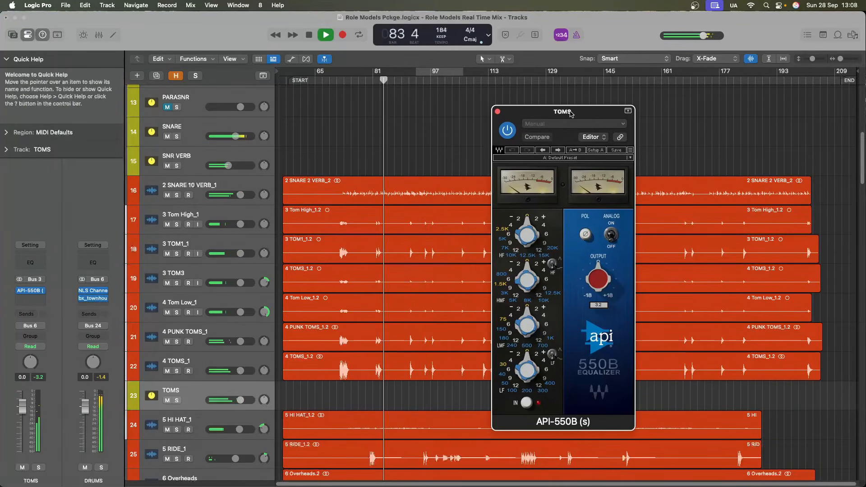
pyautogui.press('space')
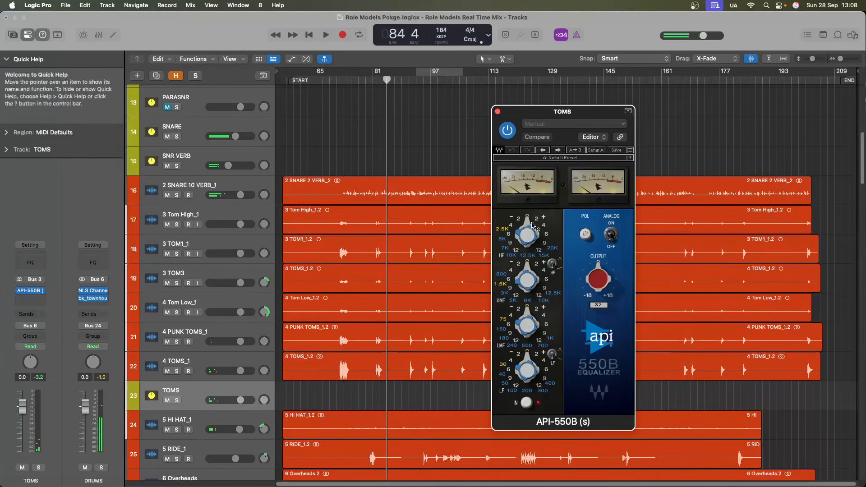
pyautogui.moveTo(537, 222); pyautogui.dragTo(537, 212)
pyautogui.press('space')
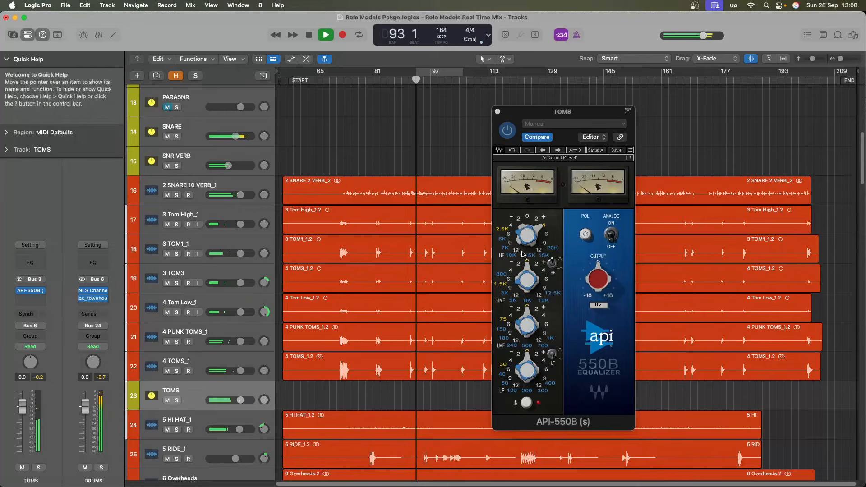
# - Reduce the HF boost on the TOMS API-550B to about 2 dB and replay the toms from about bar 95
pyautogui.press('super+Right')
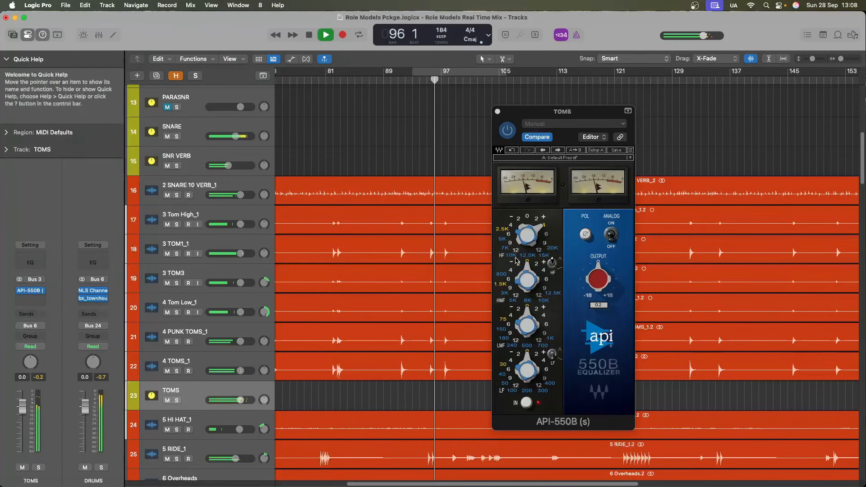
pyautogui.click(536, 221)
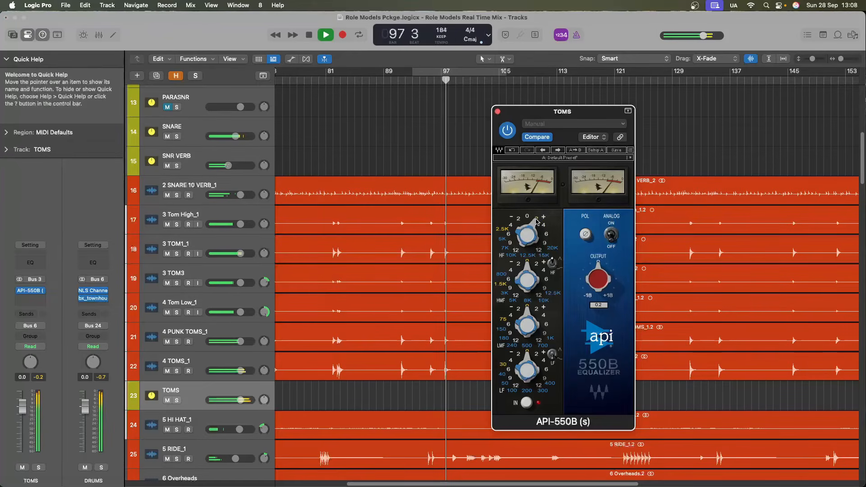
pyautogui.press('space')
pyautogui.click(422, 81)
pyautogui.press('space')
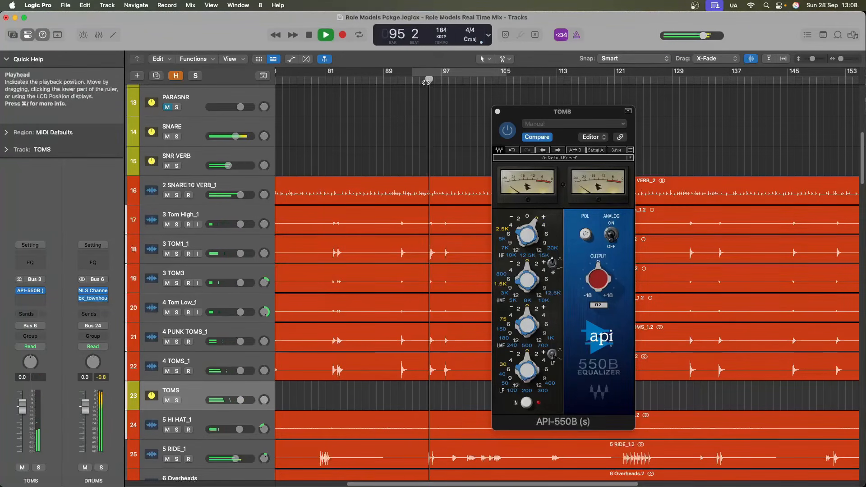
# - Boost the API-550B's HMF band by about 4 dB, replay from about bar 95, and close the equalizer
pyautogui.press('space')
pyautogui.click(543, 269)
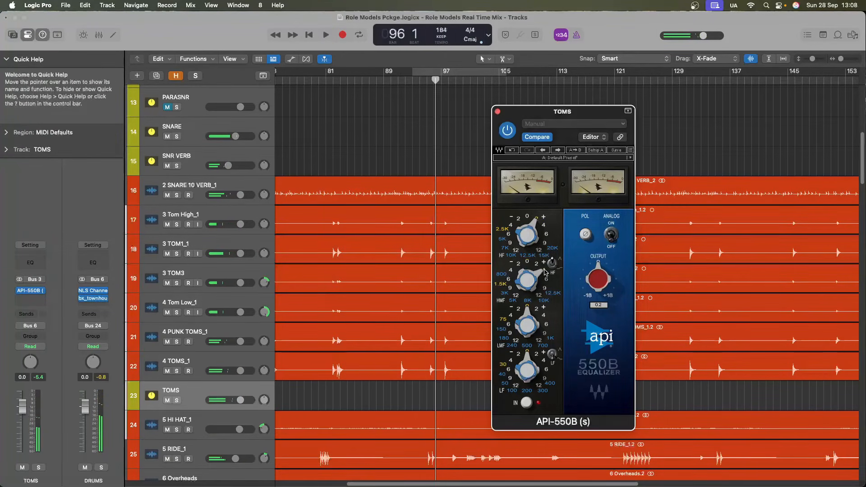
pyautogui.click(425, 80)
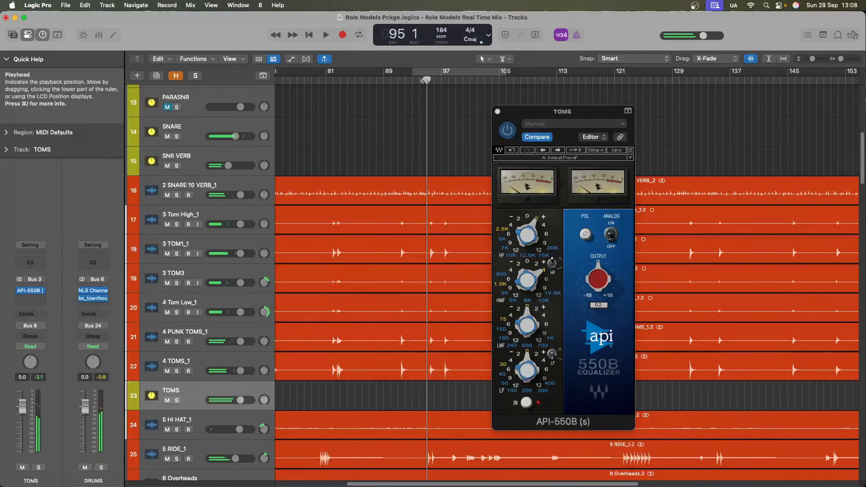
pyautogui.press('space')
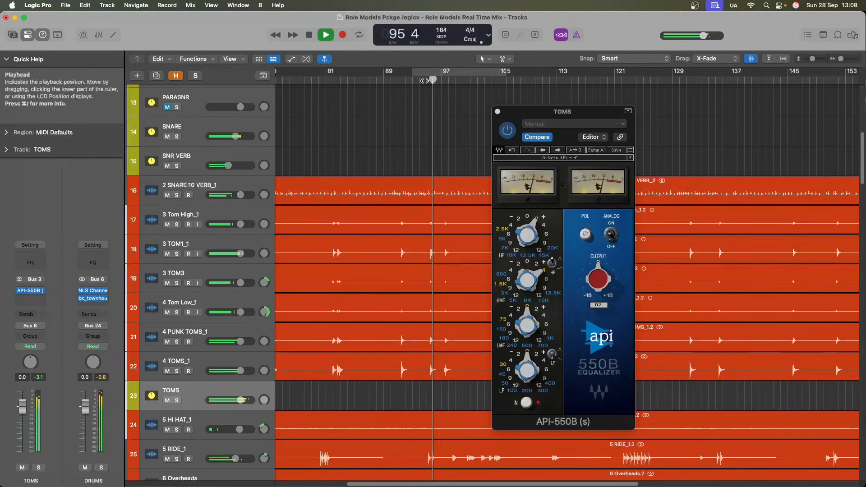
pyautogui.click(497, 112)
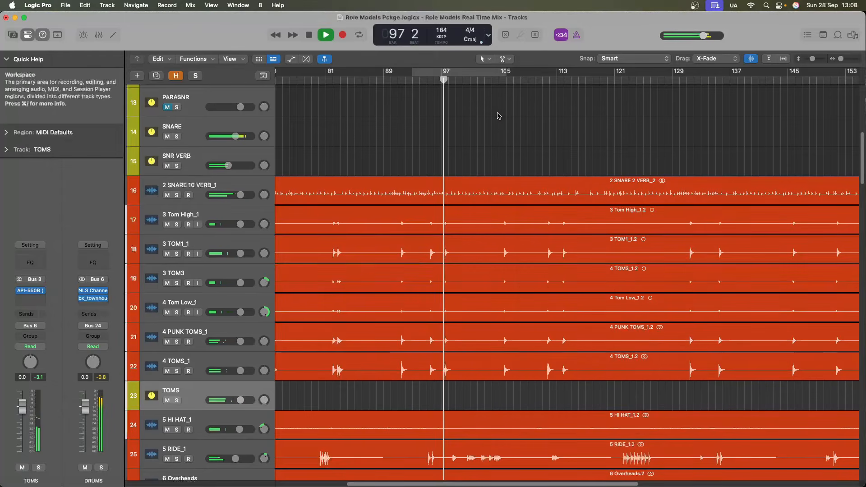
# - Audition the equalized toms in the mix from about bar 111 and from about bar 71, and stop playback
pyautogui.click(545, 80)
pyautogui.press('space')
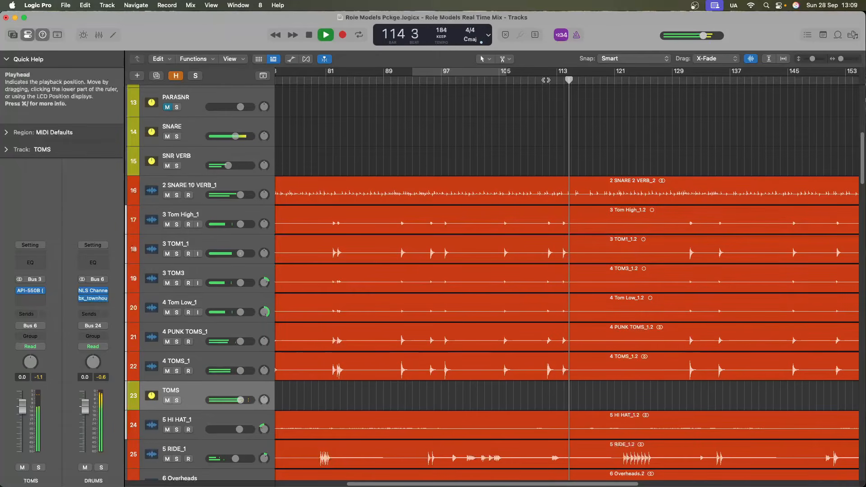
pyautogui.click(337, 81)
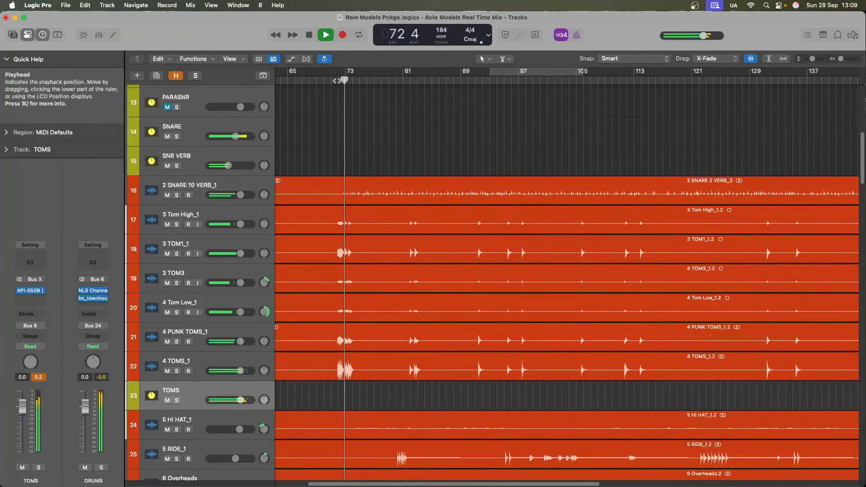
pyautogui.press('space')
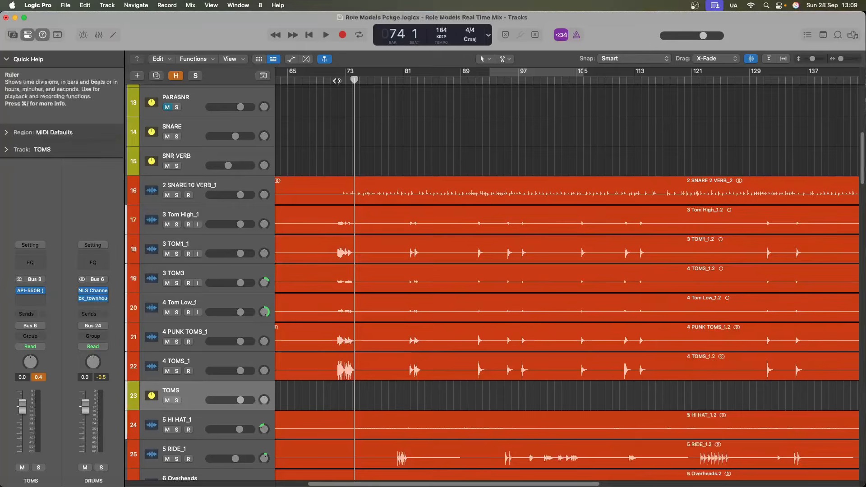
# - Insert the Waves NLS Channel (s) on the 2BUS channel strip in the mixer and show its settings
pyautogui.scroll(-5, 423, 215)
pyautogui.scroll(-10, 424, 215)
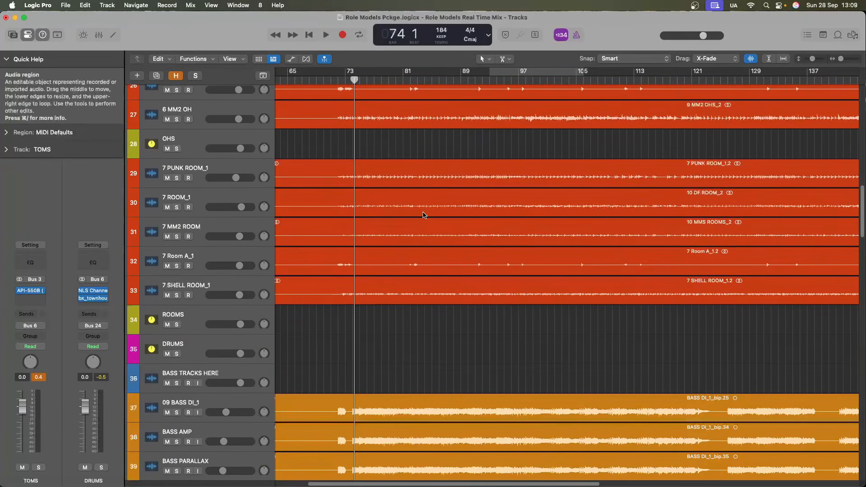
pyautogui.scroll(-5, 424, 215)
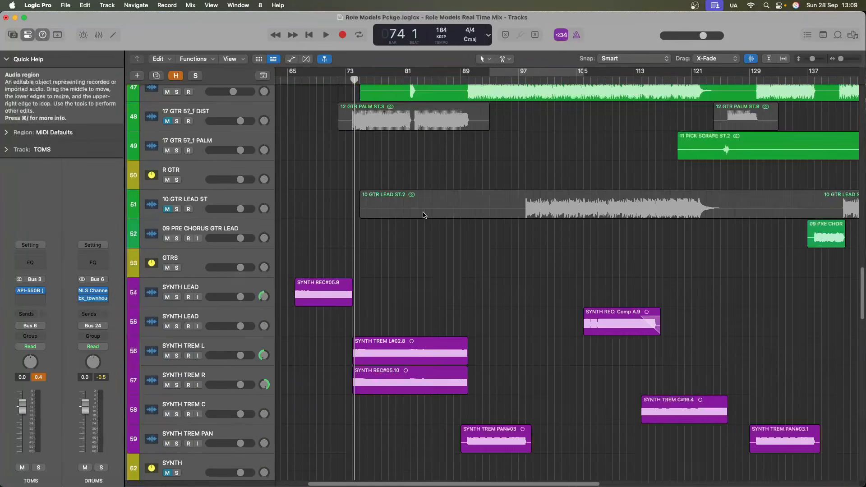
pyautogui.press('x')
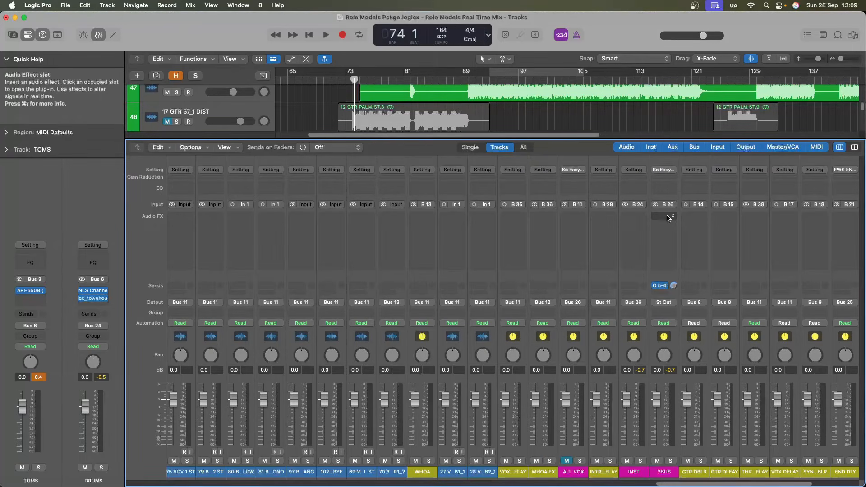
pyautogui.click(675, 347)
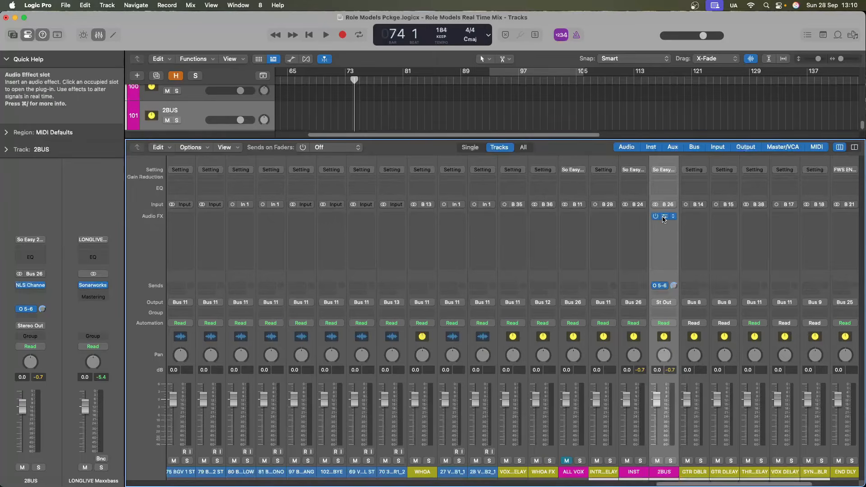
pyautogui.click(663, 217)
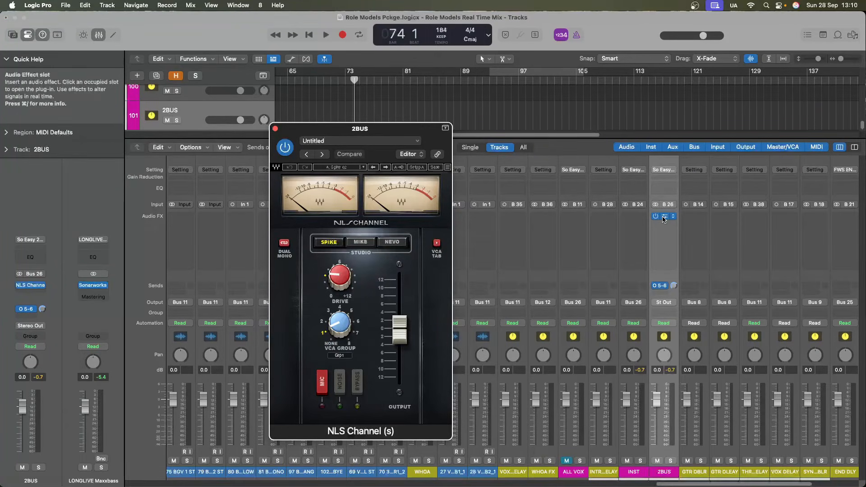
# - Play the mix in cycle mode over about bars 93 to 105, keeping the NLS Channel window in view
pyautogui.press('space')
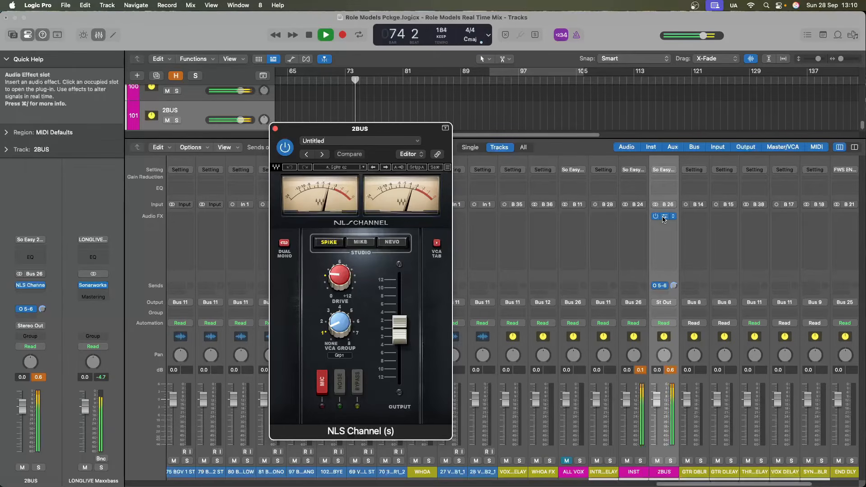
pyautogui.click(536, 67)
pyautogui.moveTo(408, 129); pyautogui.dragTo(441, 108)
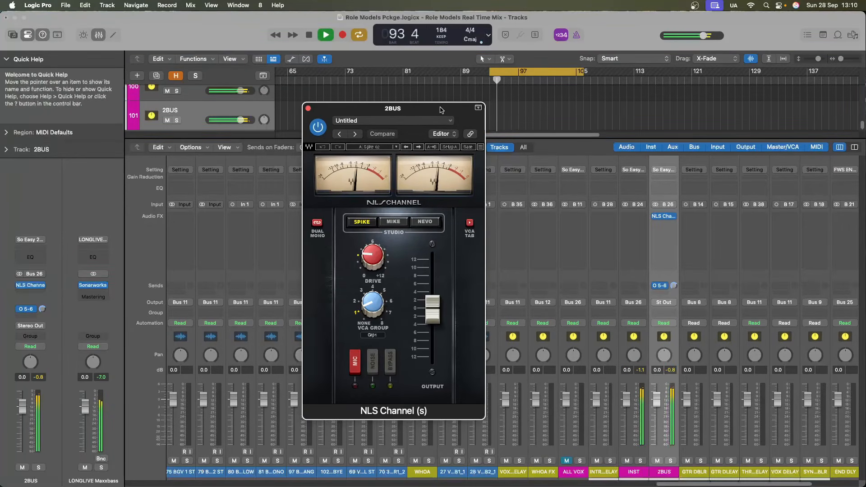
# - Compare the Spike, Mike and Nevo studio models on the 2BUS NLS Channel, settle on Nevo, and close the plug-in
pyautogui.click(394, 222)
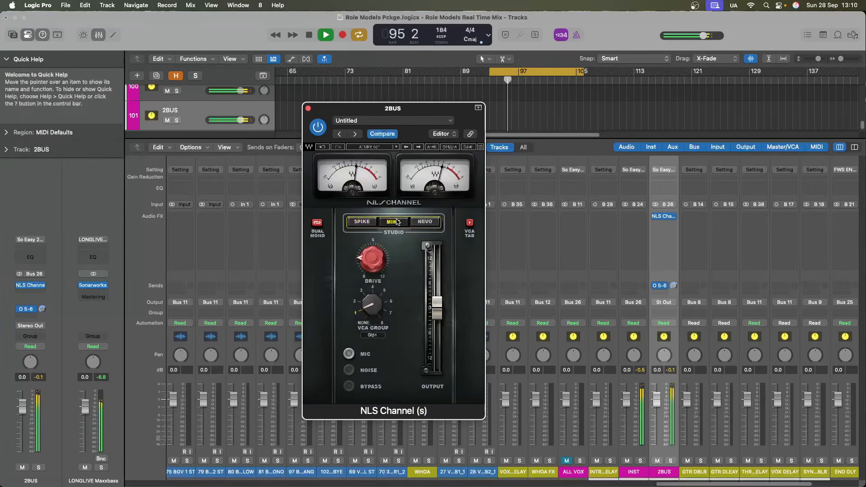
pyautogui.click(424, 223)
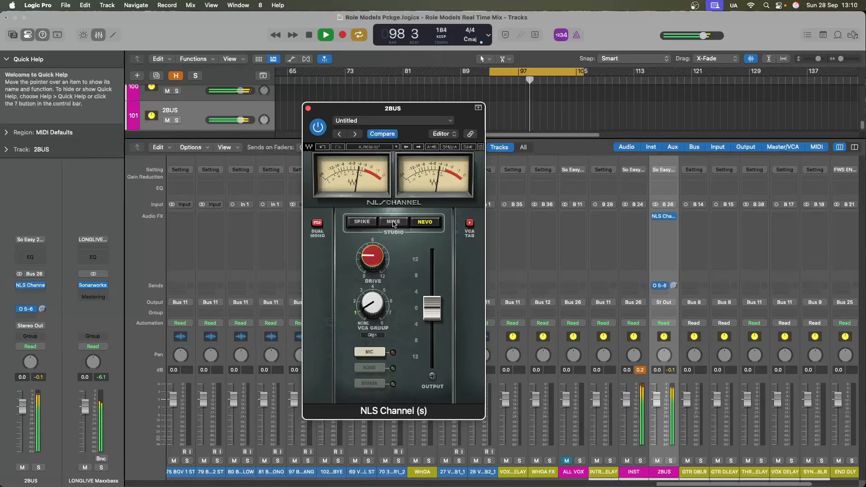
pyautogui.click(394, 221)
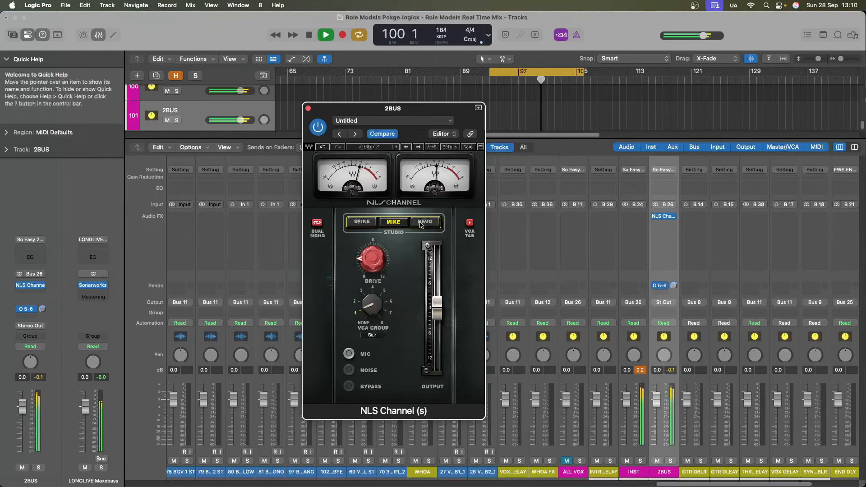
pyautogui.click(421, 223)
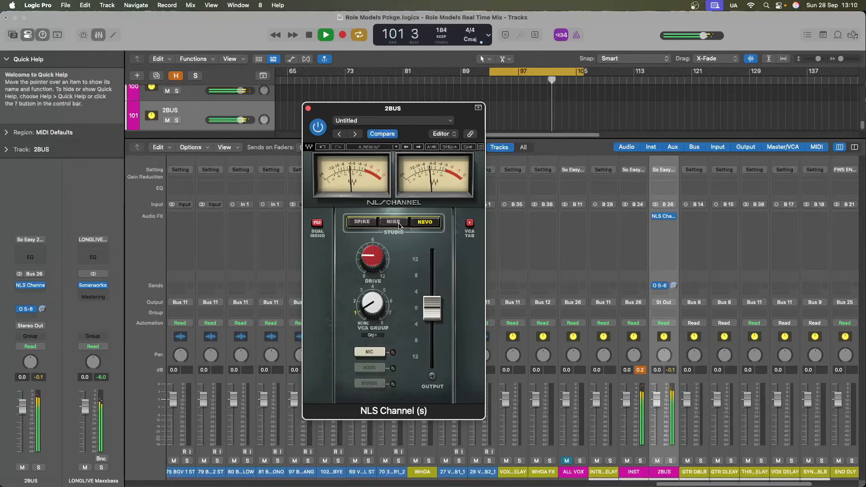
pyautogui.click(399, 224)
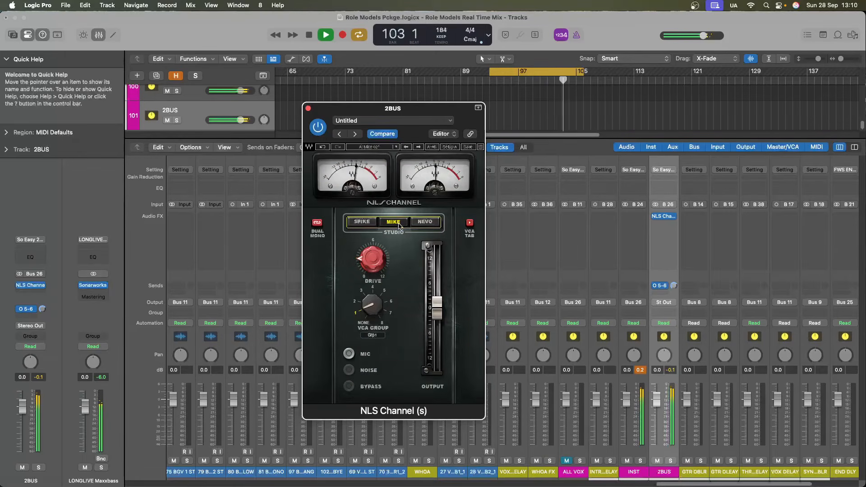
pyautogui.click(419, 223)
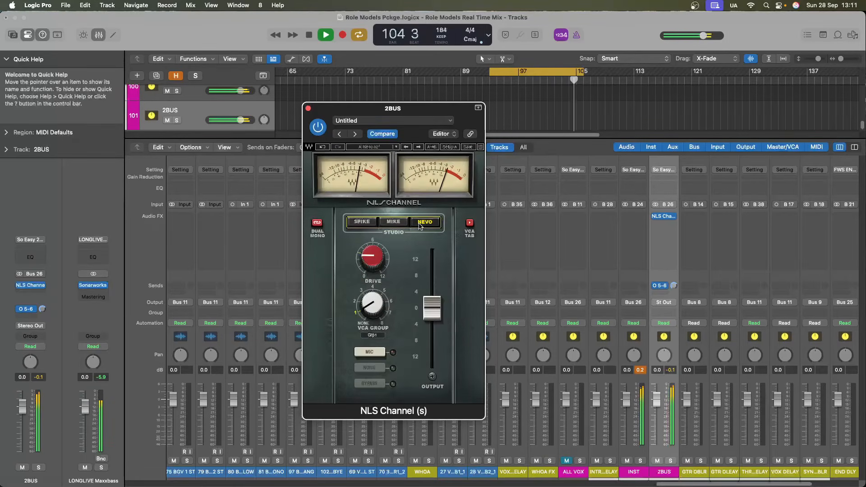
pyautogui.click(361, 222)
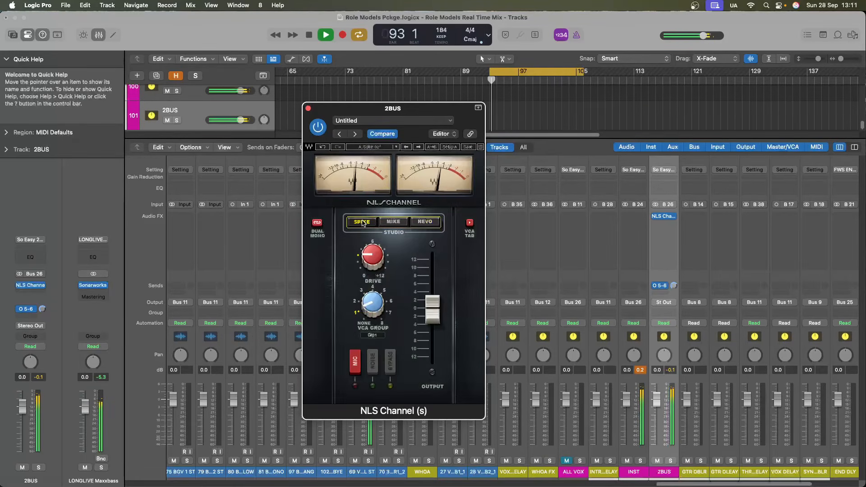
pyautogui.click(394, 223)
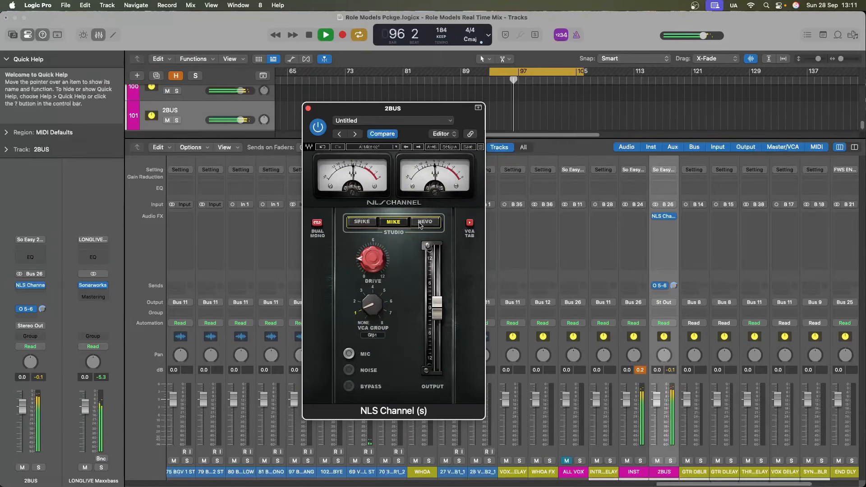
pyautogui.click(419, 224)
pyautogui.press('space')
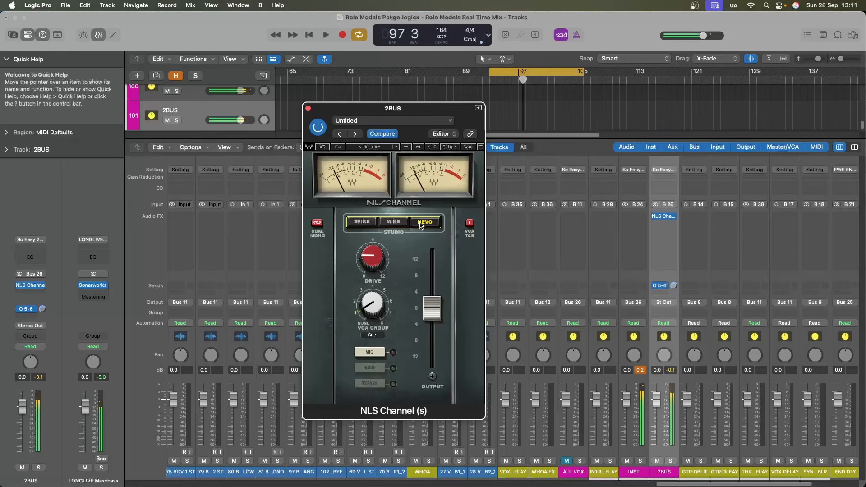
pyautogui.click(308, 108)
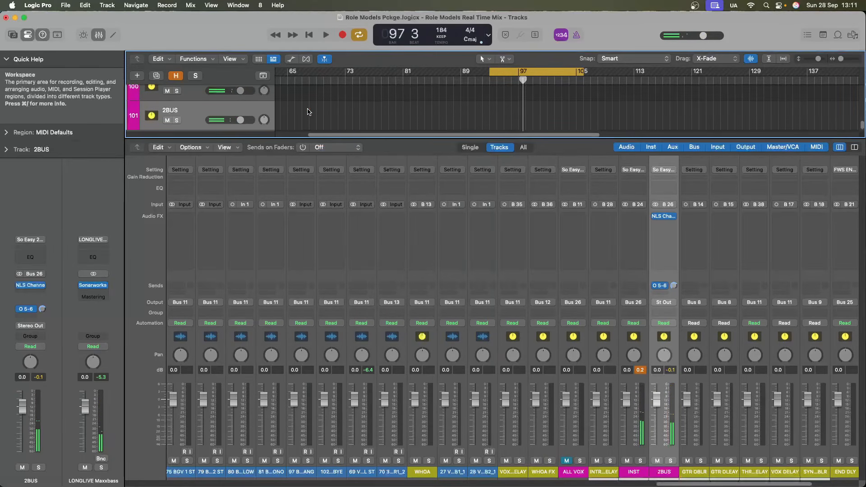
# - Fine-tune the drive of the 2BUS NLS Channel while the loop plays, then stop playback and close the plug-in
pyautogui.press('space')
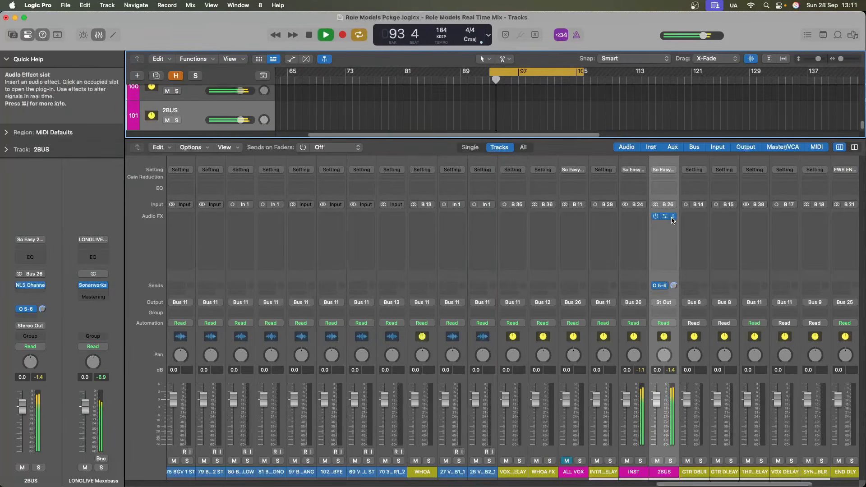
pyautogui.click(663, 217)
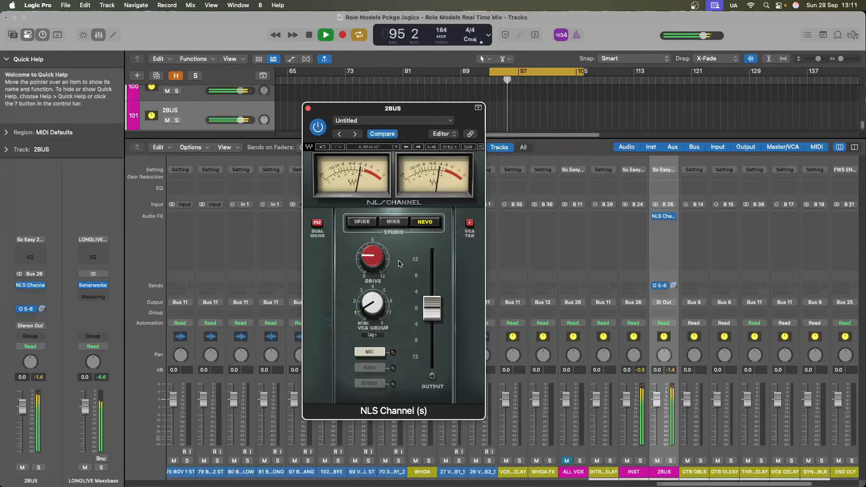
pyautogui.moveTo(376, 266)
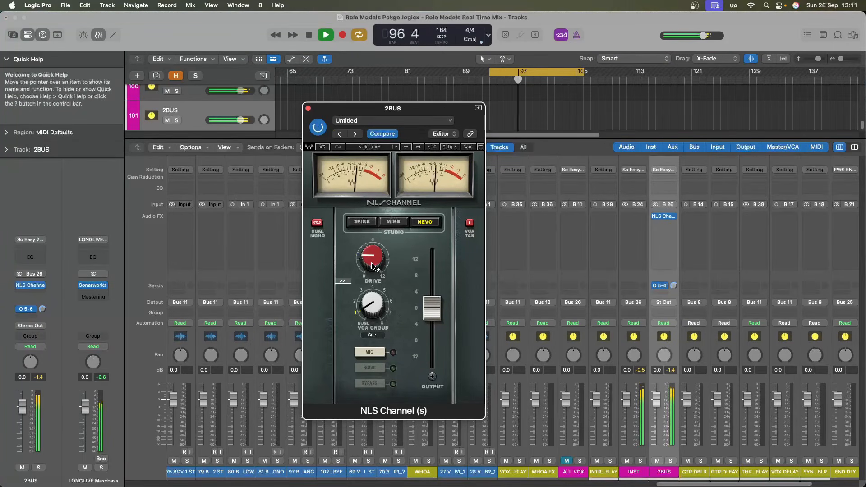
pyautogui.moveTo(372, 264); pyautogui.dragTo(369, 261)
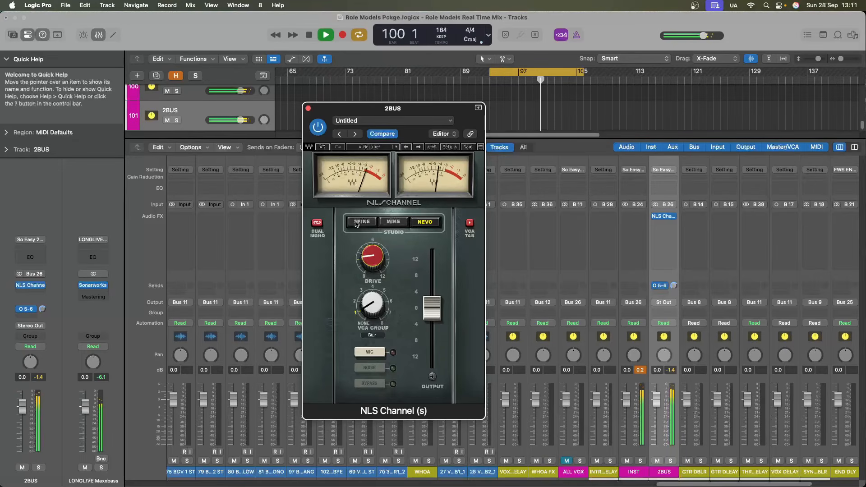
pyautogui.press('space')
pyautogui.click(308, 108)
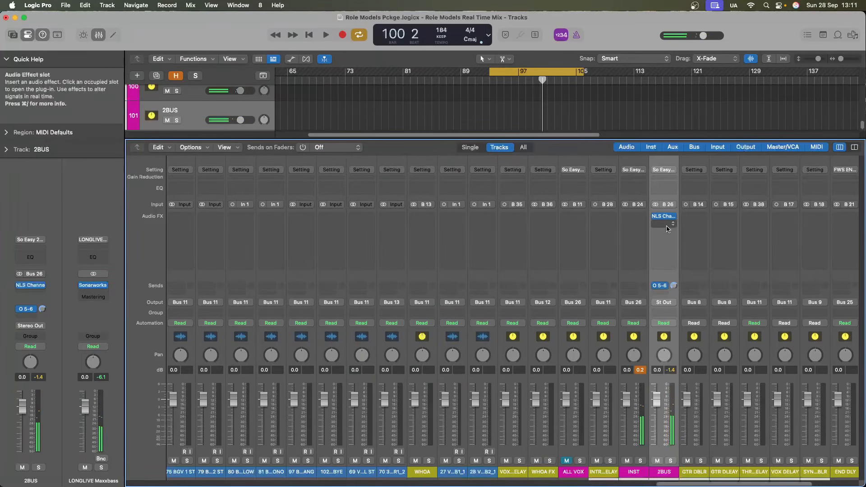
# - Insert the bx_townhouse Buss Compressor after the NLS Channel on 2BUS, load the 01 Mix Buss Start preset, and play the loop
pyautogui.click(674, 216)
pyautogui.moveTo(704, 251)
pyautogui.click(769, 251)
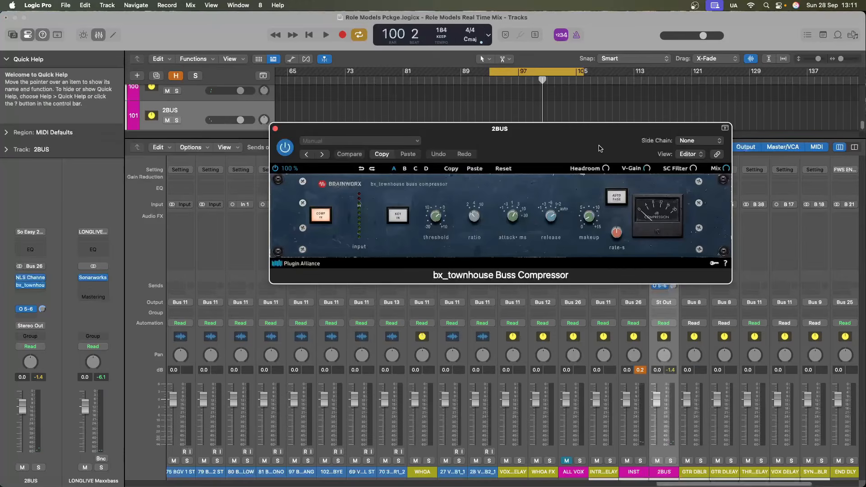
pyautogui.click(345, 145)
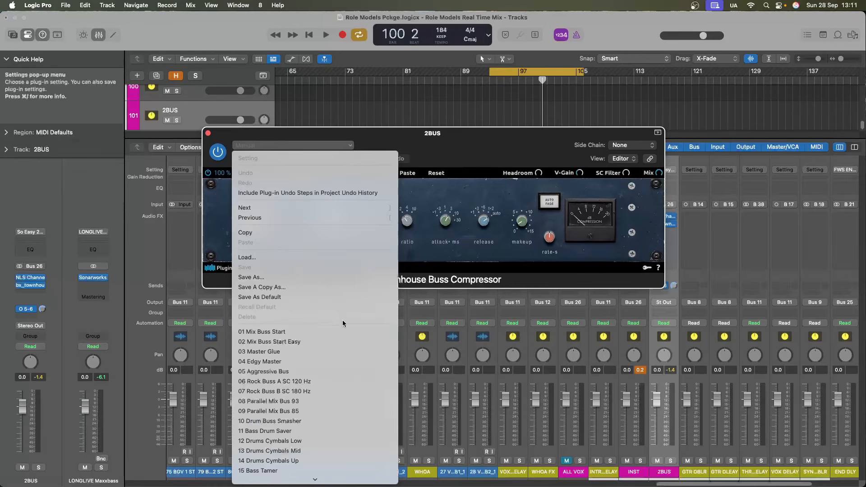
pyautogui.click(342, 332)
pyautogui.press('space')
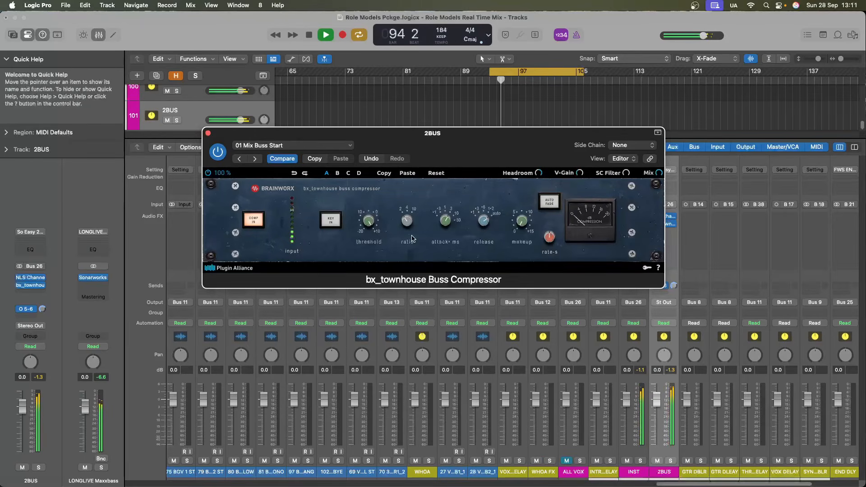
# - Lower the threshold of the 2BUS bx_townhouse compressor by ear while the loop plays, then stop playback
pyautogui.moveTo(369, 227)
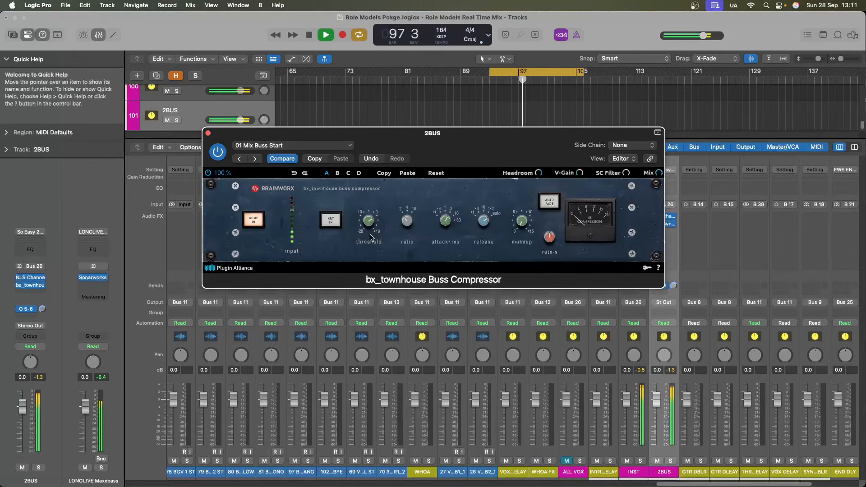
pyautogui.moveTo(369, 224); pyautogui.dragTo(369, 228)
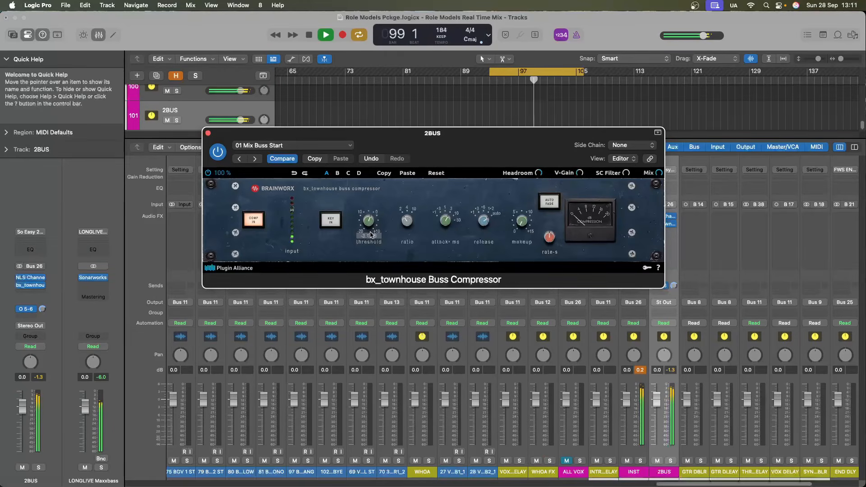
pyautogui.moveTo(368, 226); pyautogui.dragTo(368, 234)
pyautogui.moveTo(367, 222); pyautogui.dragTo(366, 228)
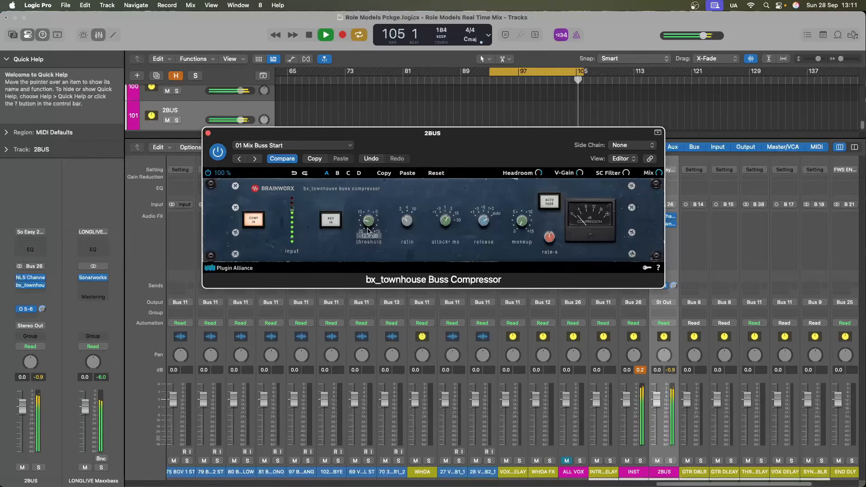
pyautogui.moveTo(367, 226); pyautogui.dragTo(368, 223)
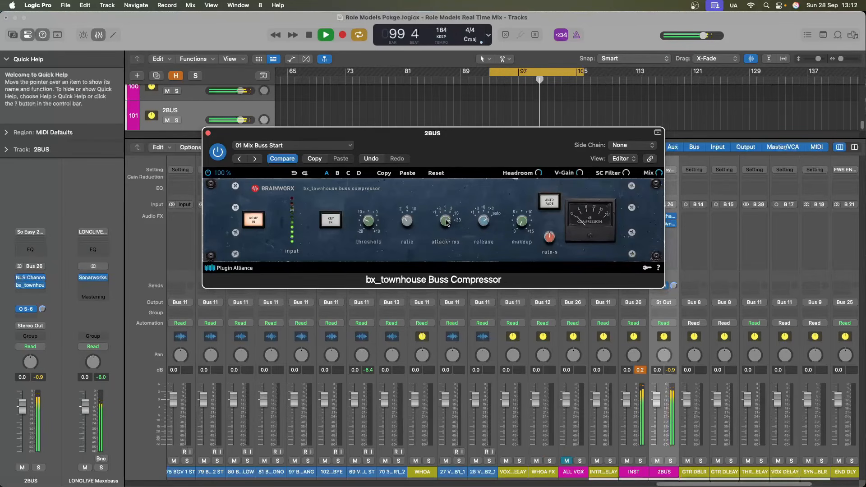
pyautogui.moveTo(447, 220); pyautogui.dragTo(483, 231)
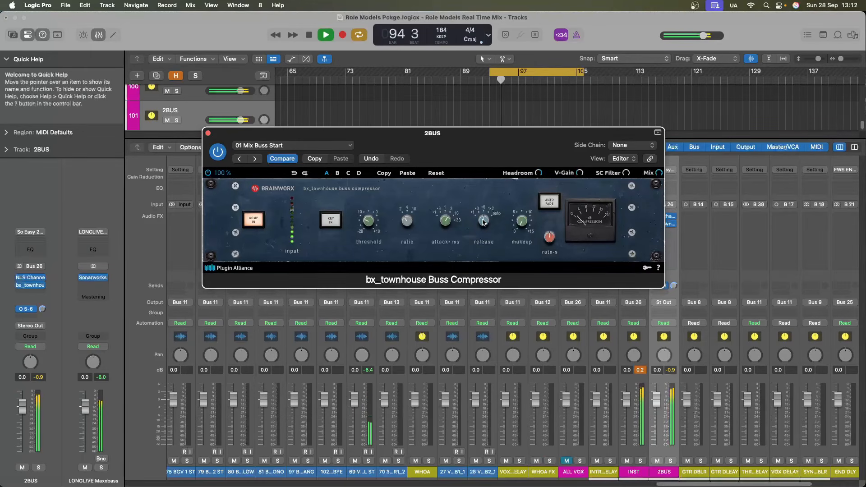
pyautogui.moveTo(366, 222)
pyautogui.moveTo(367, 224); pyautogui.dragTo(367, 233)
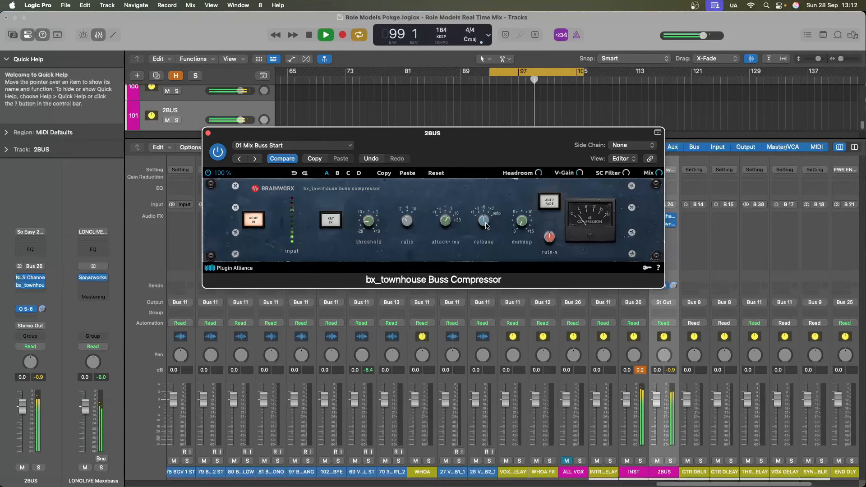
pyautogui.press('space')
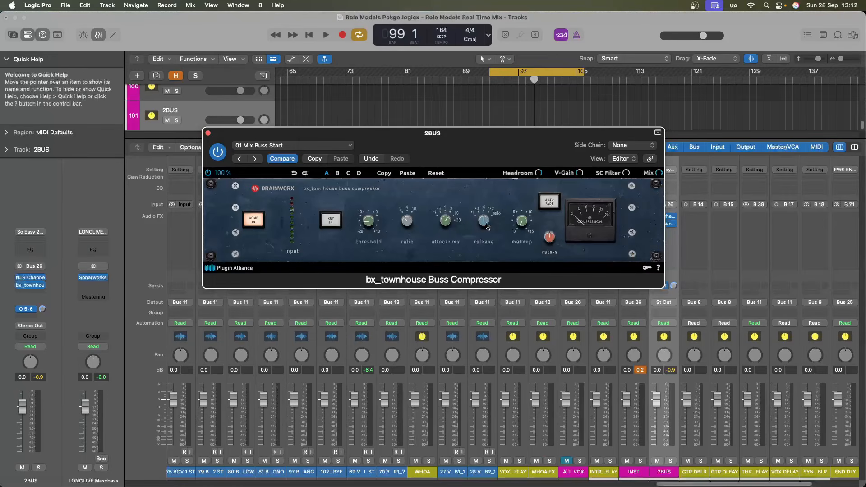
# - Replay the loop, set the 2BUS compressor's release to 0.1 s, and stop playback after listening
pyautogui.press('space')
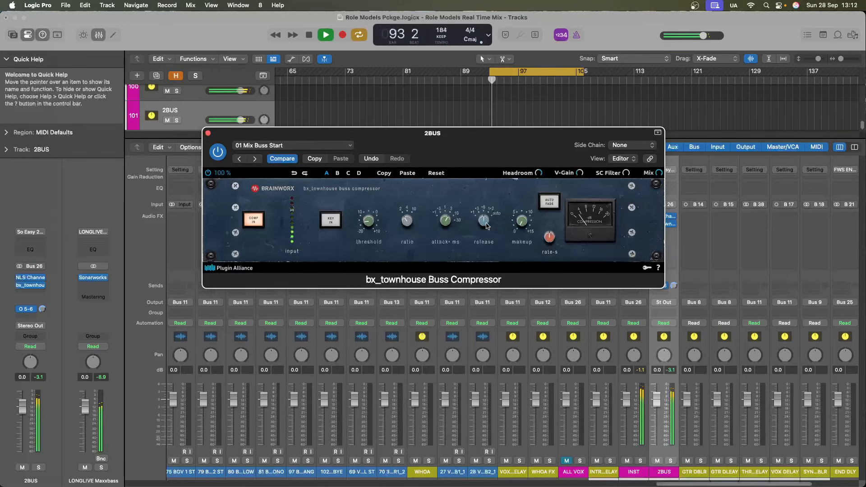
pyautogui.moveTo(367, 226)
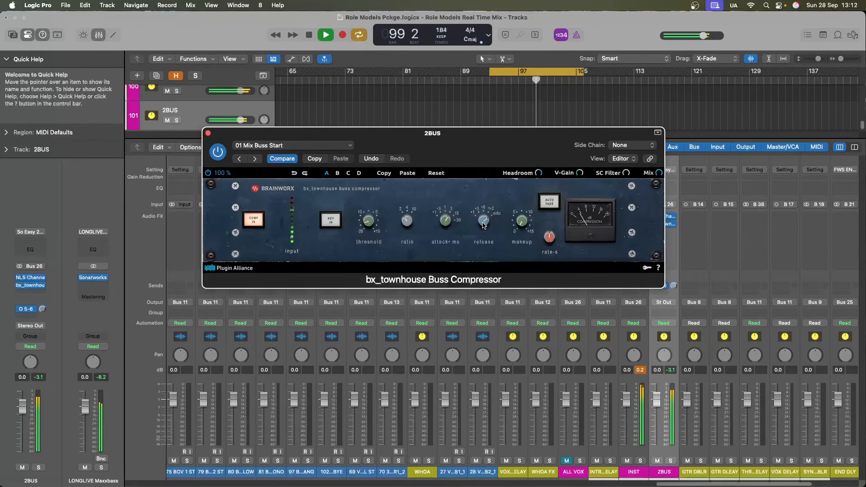
pyautogui.moveTo(483, 223); pyautogui.dragTo(484, 236)
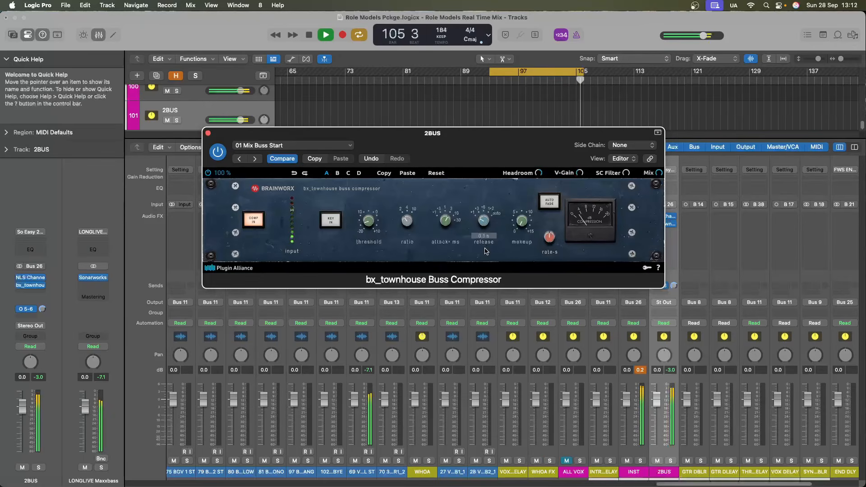
pyautogui.moveTo(484, 224)
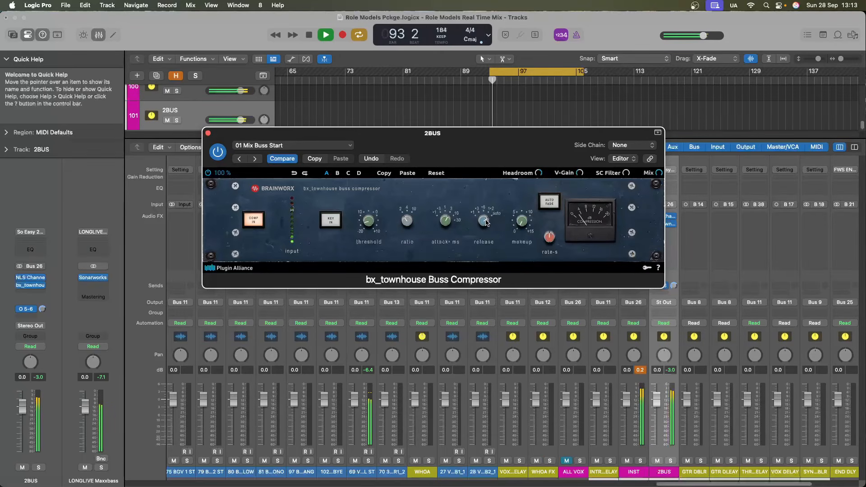
pyautogui.press('space')
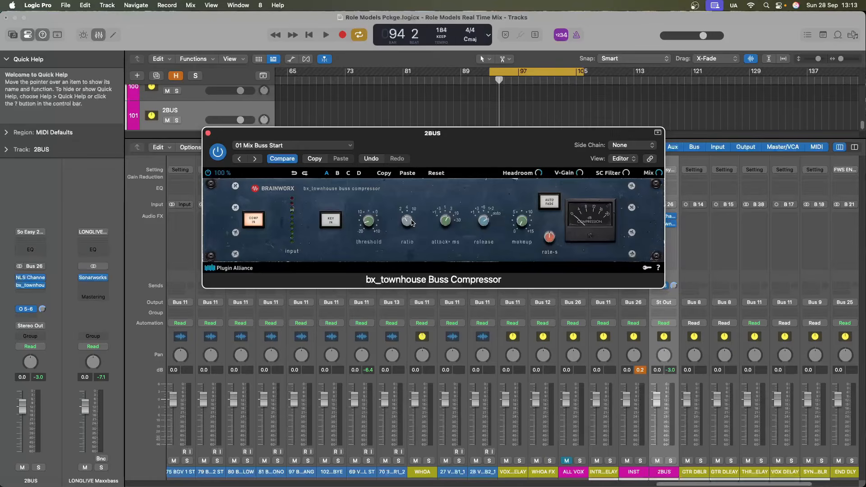
# - Fine-tune the compressor's threshold during playback, compare the mix with the compression bypassed and active, then stop playback
pyautogui.press('space')
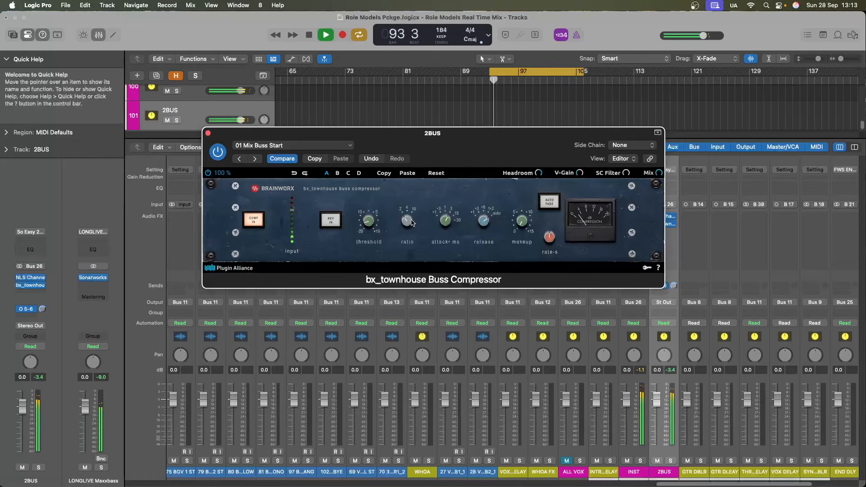
pyautogui.moveTo(368, 222); pyautogui.dragTo(369, 216)
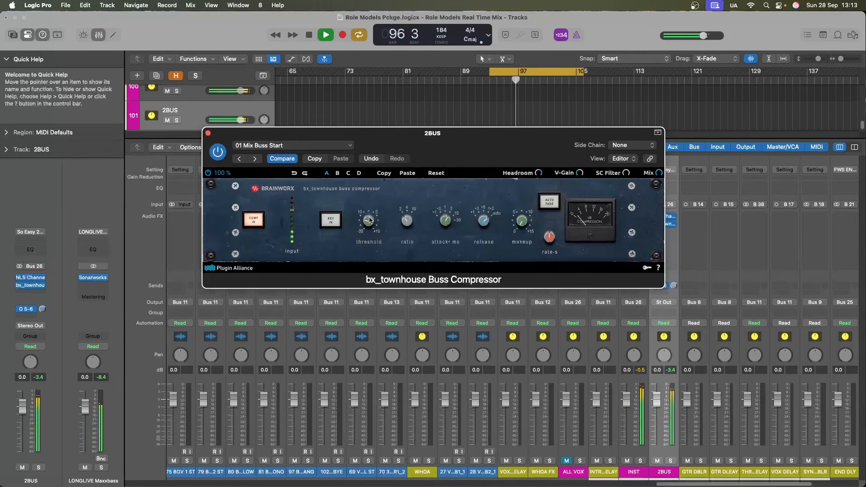
pyautogui.moveTo(368, 226); pyautogui.dragTo(369, 226)
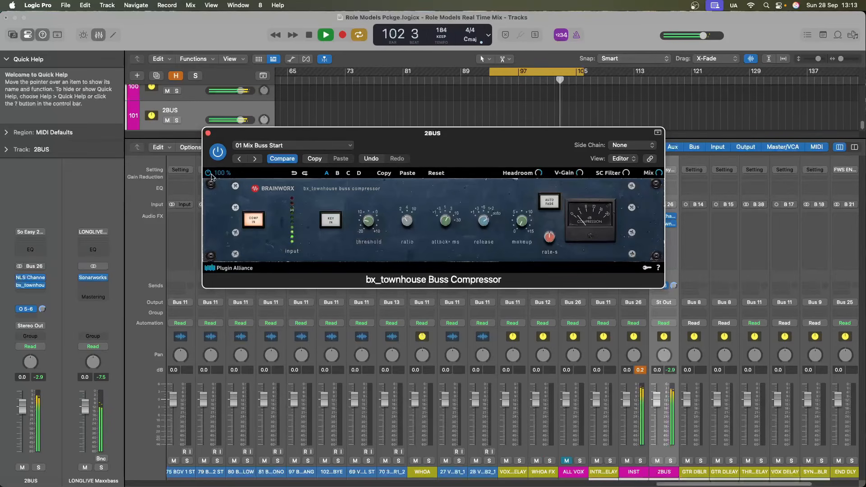
pyautogui.click(209, 174)
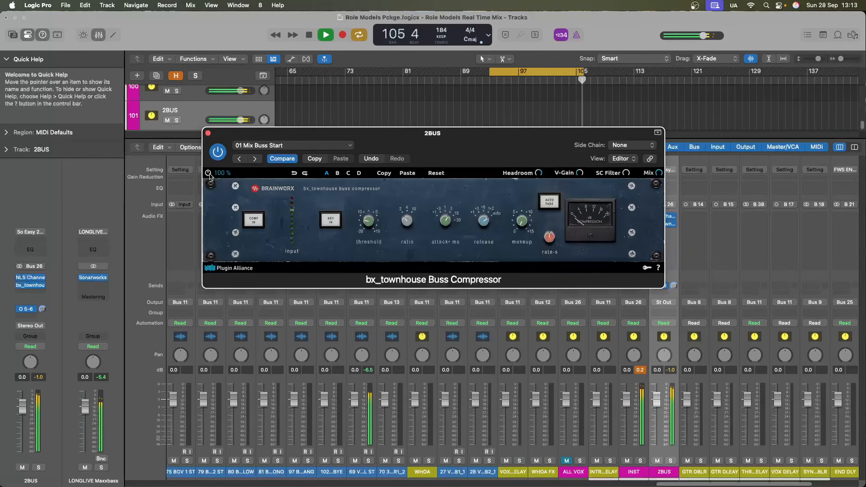
pyautogui.click(209, 174)
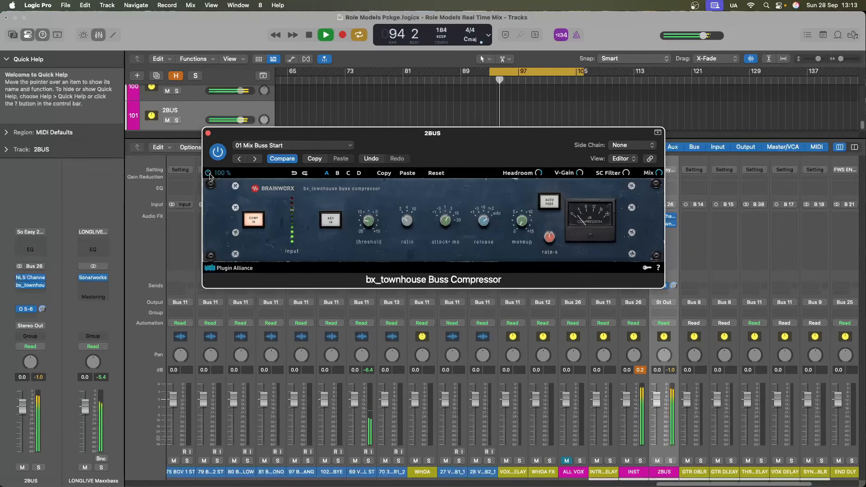
pyautogui.press('space')
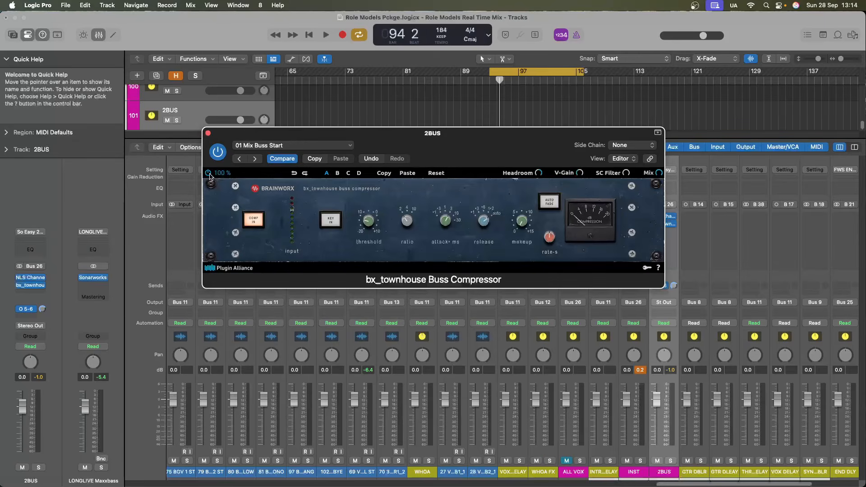
# - Listen to the loop once more with the bus compressor active, then stop playback and close the plug-in
pyautogui.press('space')
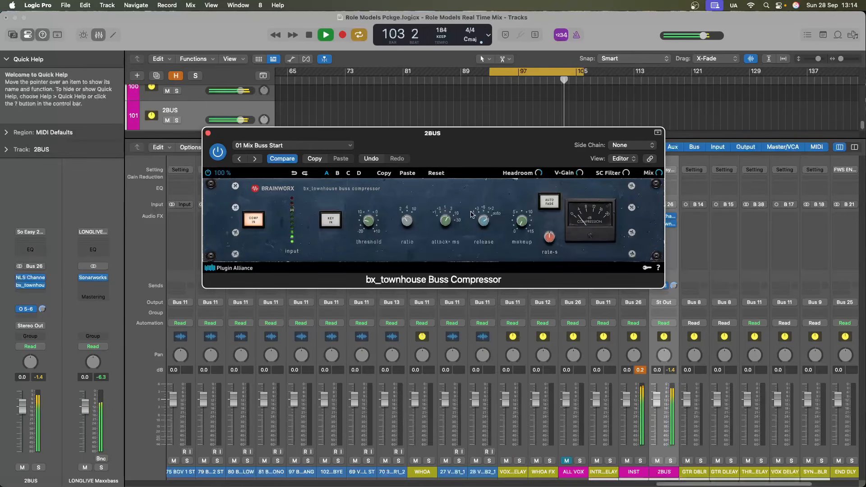
pyautogui.moveTo(482, 231)
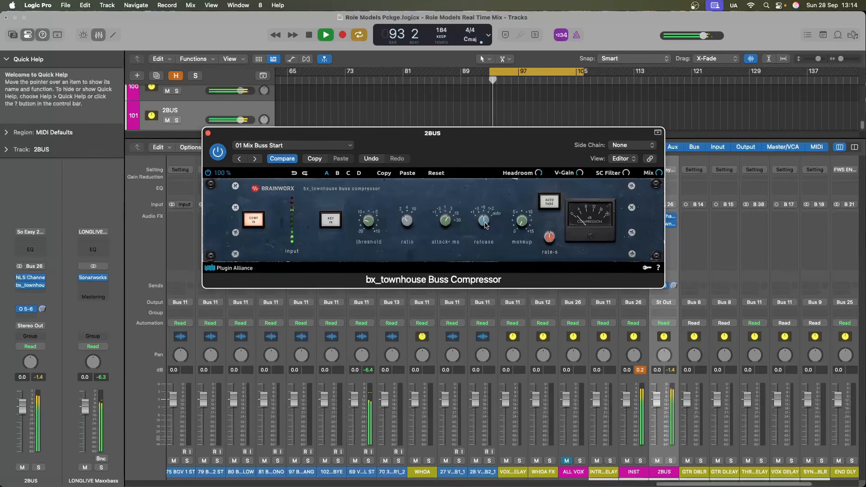
pyautogui.press('space')
pyautogui.click(209, 133)
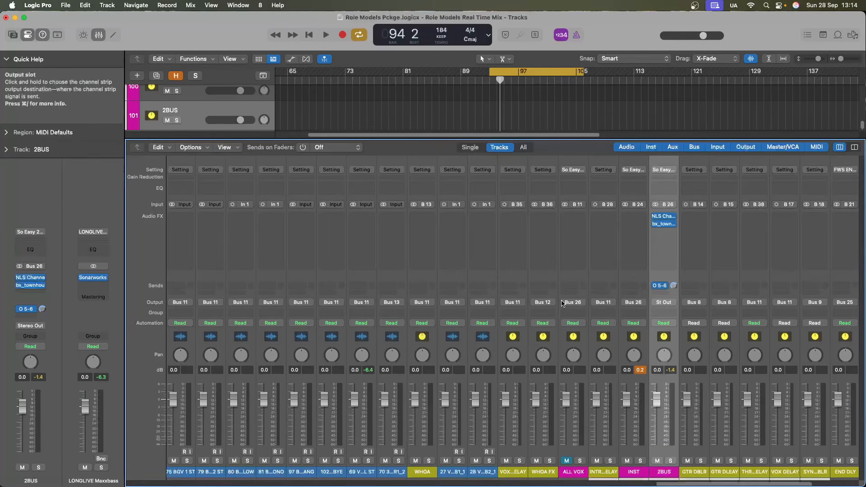
# - Hide the mixer, select the KICK bus track, and insert Black Salt Audio's BSAClipper after its SSLChannel while the loop plays
pyautogui.press('x')
pyautogui.scroll(20, 477, 310)
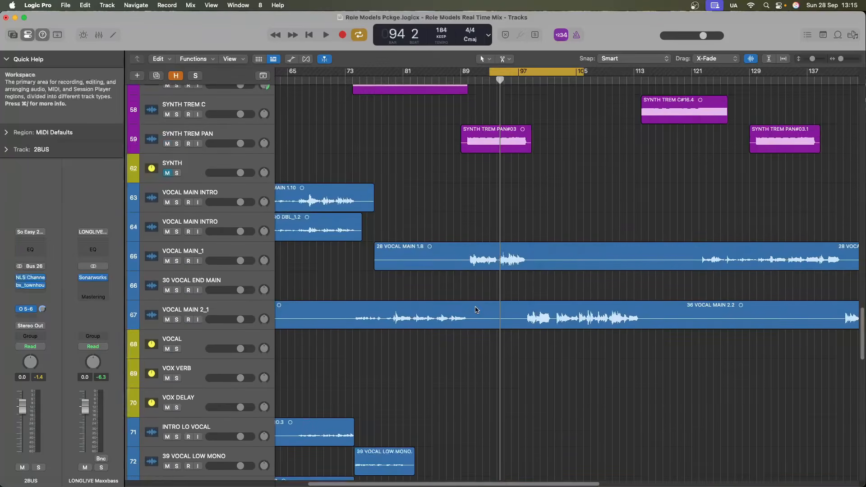
pyautogui.scroll(5, 477, 310)
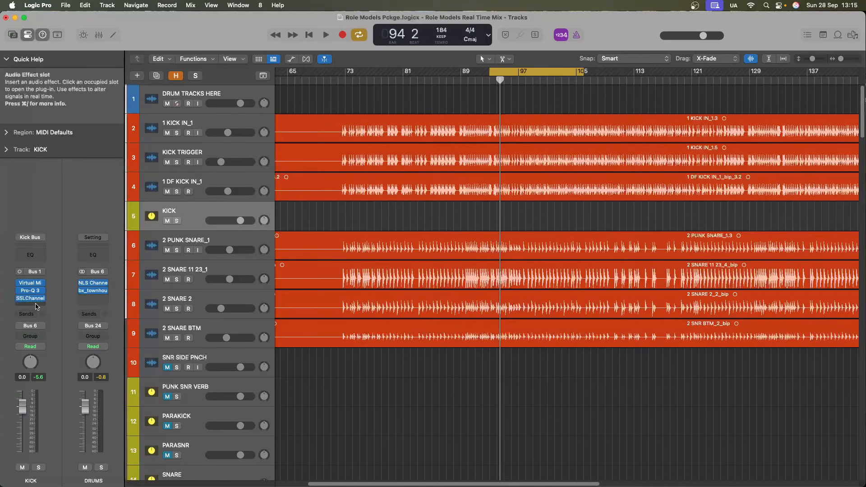
pyautogui.press('space')
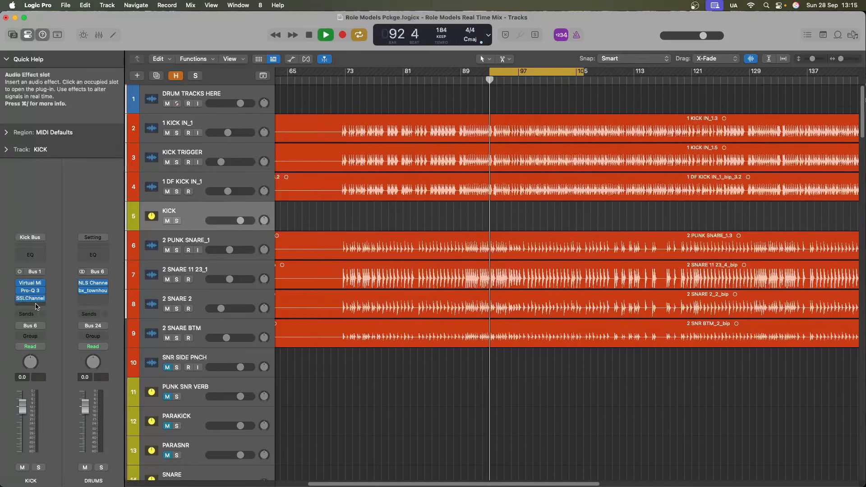
pyautogui.click(36, 307)
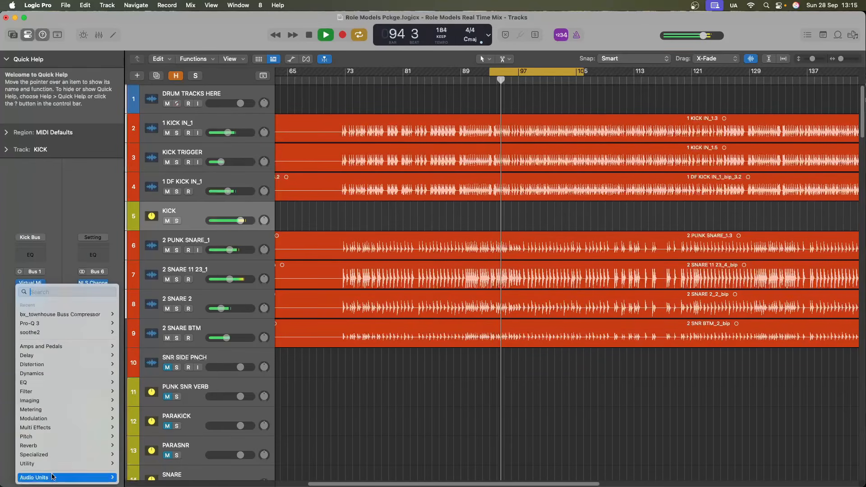
pyautogui.moveTo(91, 477)
pyautogui.moveTo(137, 280)
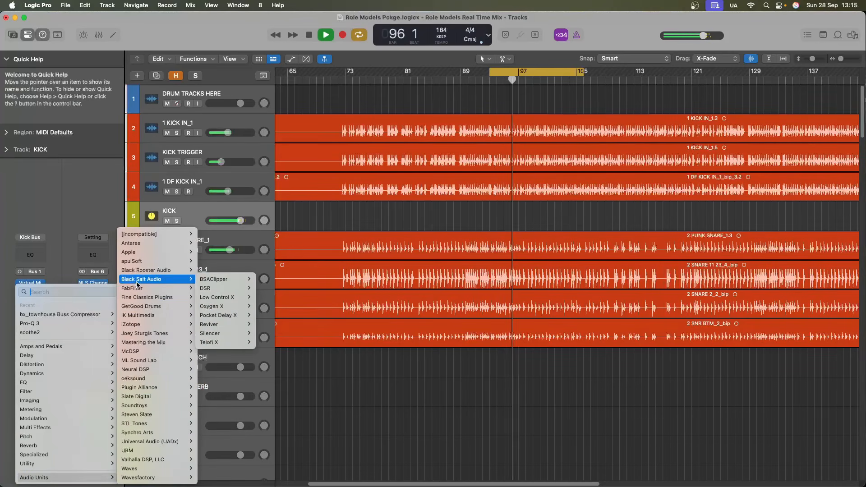
pyautogui.moveTo(216, 279)
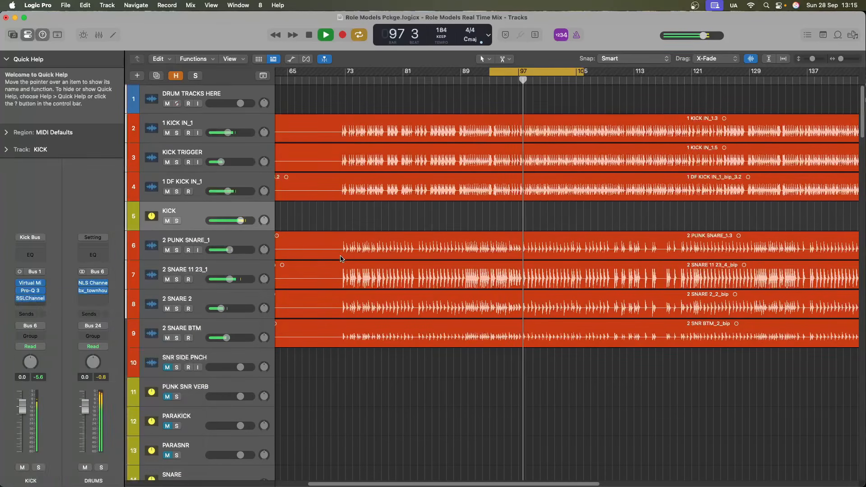
pyautogui.click(267, 280)
# - Set the KICK bus BSAClipper's large dial to 1.0, compare with the plug-in bypassed, then close it and stop playback
pyautogui.moveTo(326, 247); pyautogui.dragTo(324, 243)
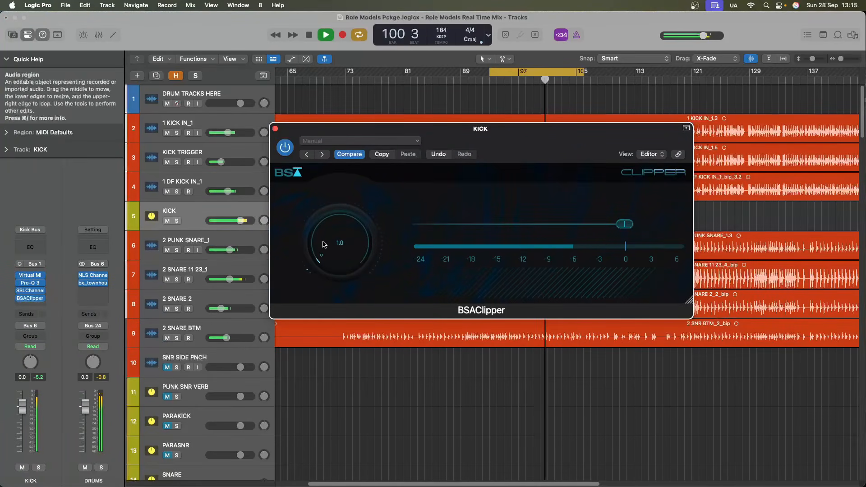
pyautogui.click(285, 147)
pyautogui.click(285, 148)
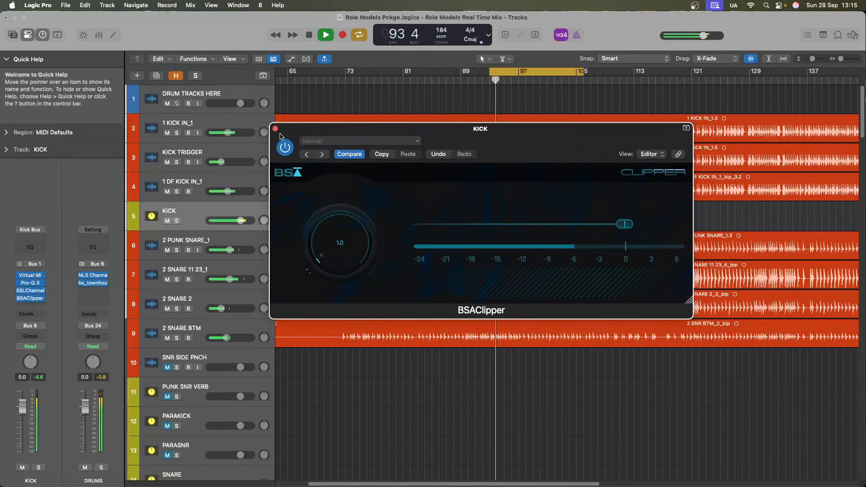
pyautogui.click(275, 129)
pyautogui.press('space')
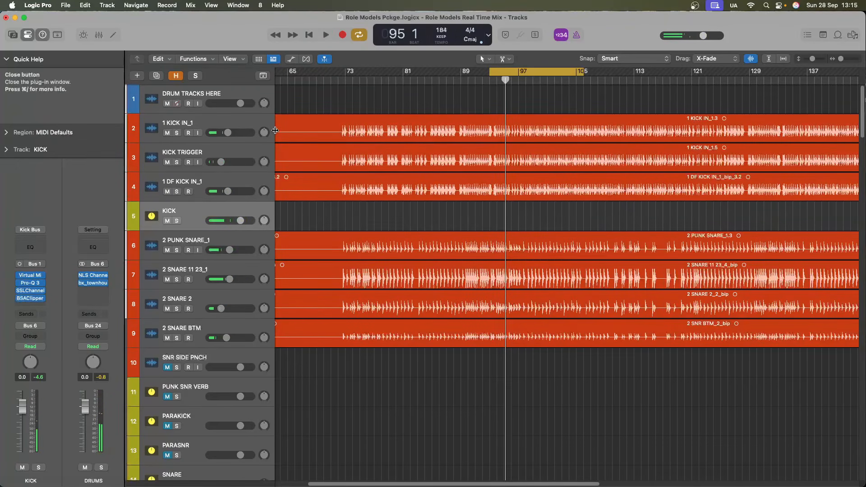
# - Solo the BASS bus track, play the loop to hear the bass on its own, then stop playback
pyautogui.scroll(-10, 476, 265)
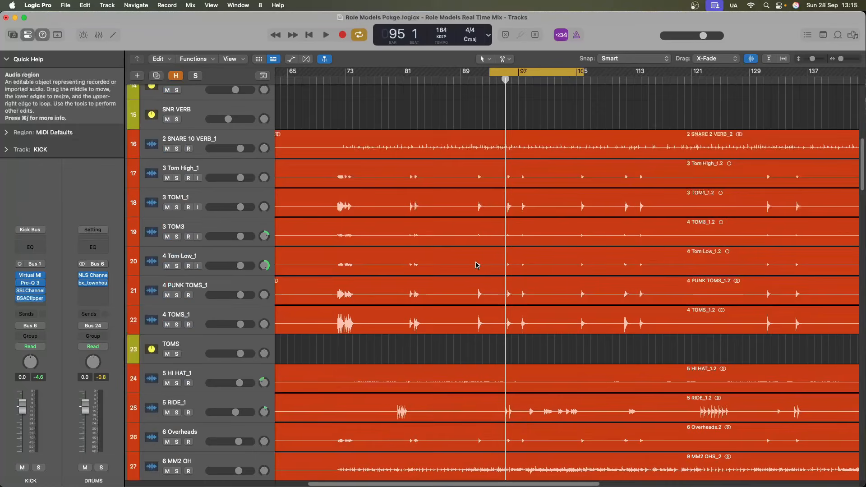
pyautogui.scroll(-1, 477, 265)
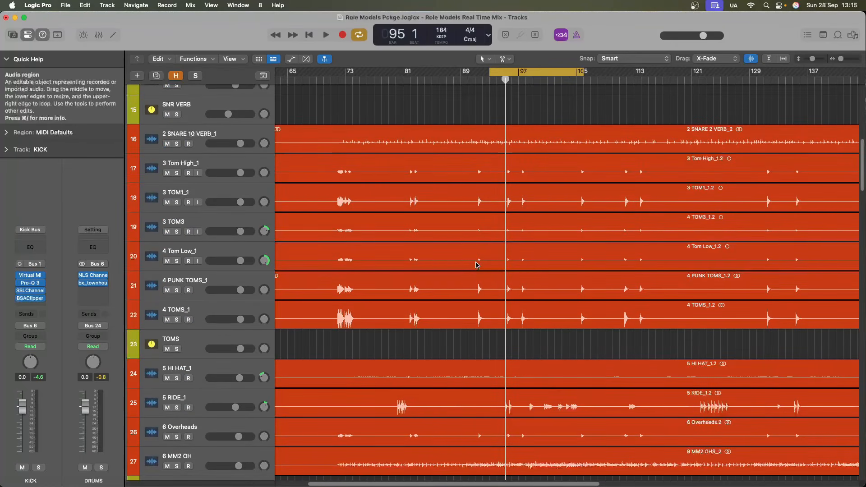
pyautogui.scroll(-8, 469, 354)
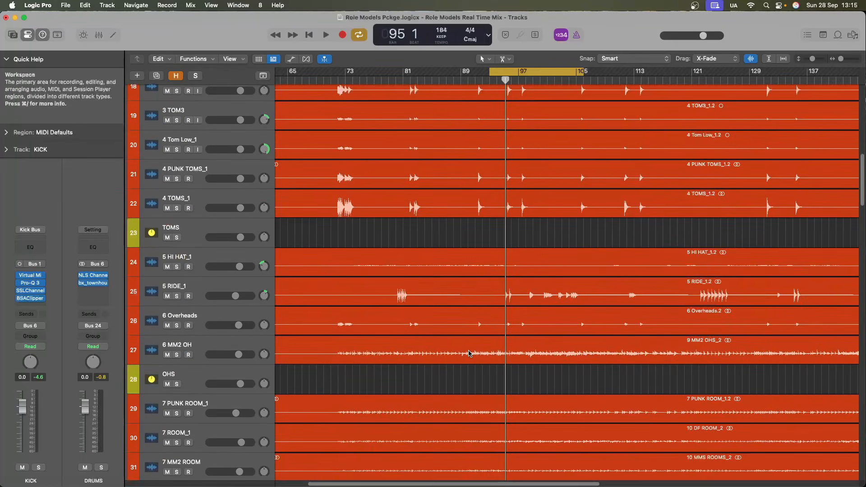
pyautogui.scroll(-3, 469, 353)
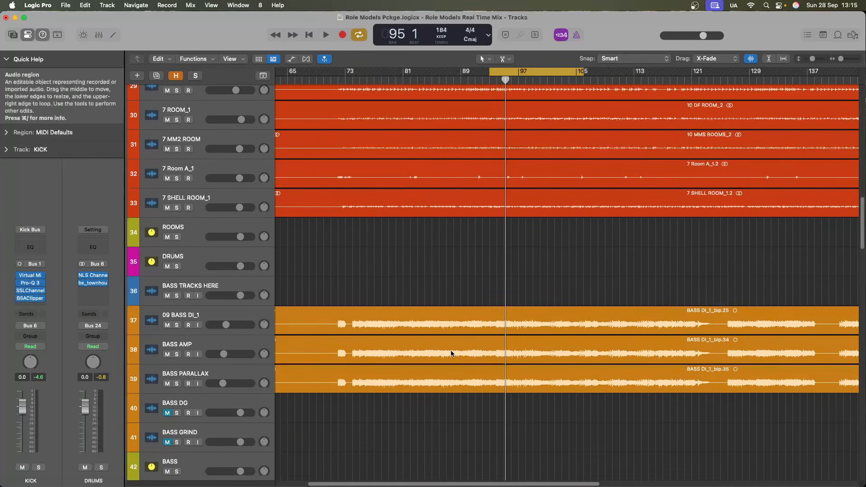
pyautogui.scroll(-2, 451, 353)
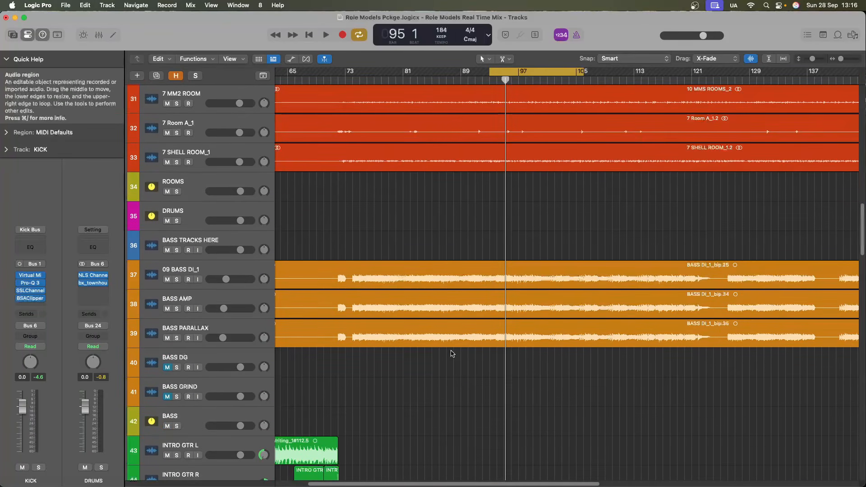
pyautogui.click(177, 426)
pyautogui.press('space')
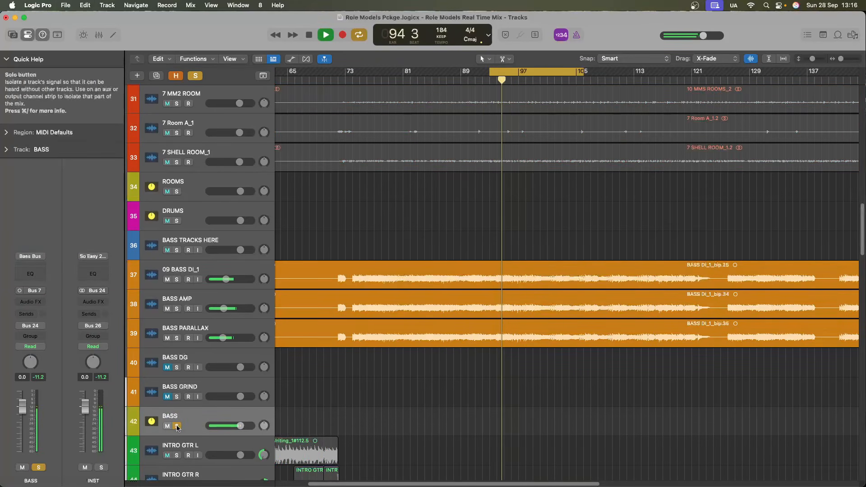
pyautogui.press('space')
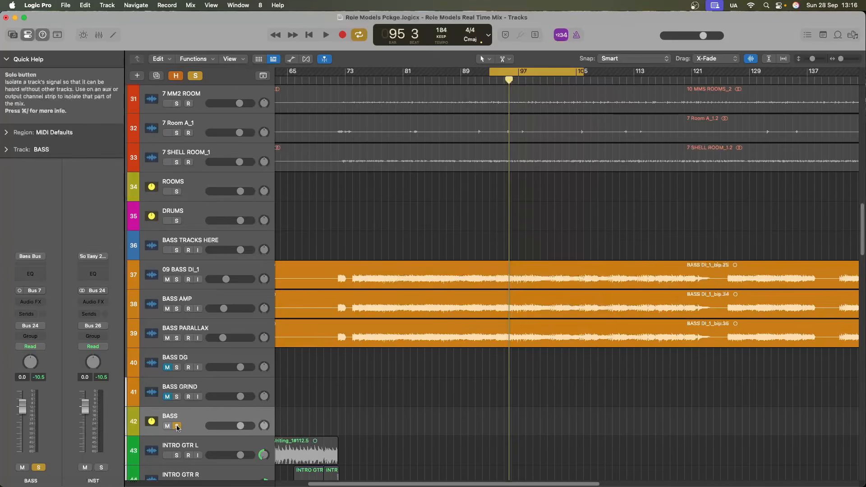
# - Insert the Waves C4 (m) multiband processor in the BASS bus's empty audio effect slot
pyautogui.click(35, 307)
pyautogui.moveTo(63, 478)
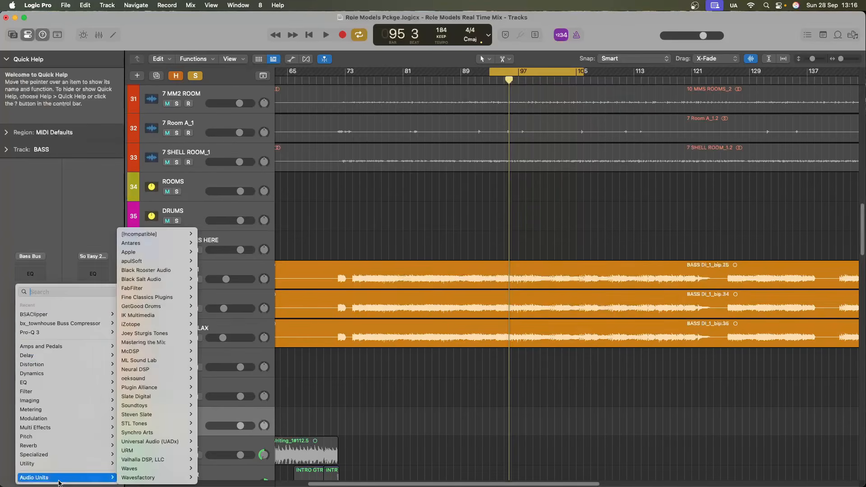
pyautogui.moveTo(128, 471)
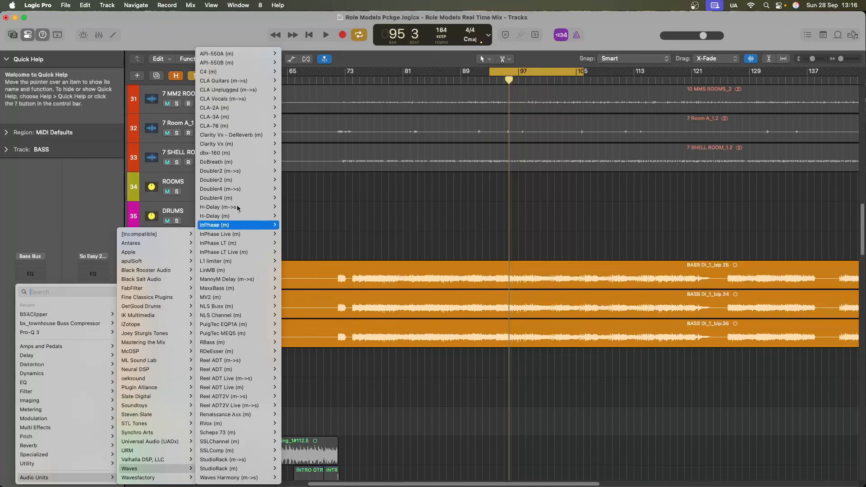
pyautogui.click(291, 72)
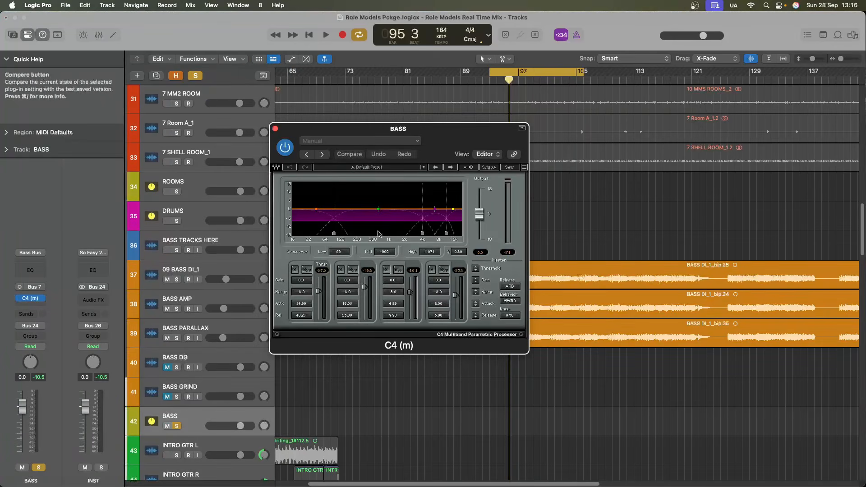
# - Bypass the three upper bands of the C4 so only the low band compresses, and move its window clear of the track headers
pyautogui.click(353, 270)
pyautogui.click(398, 270)
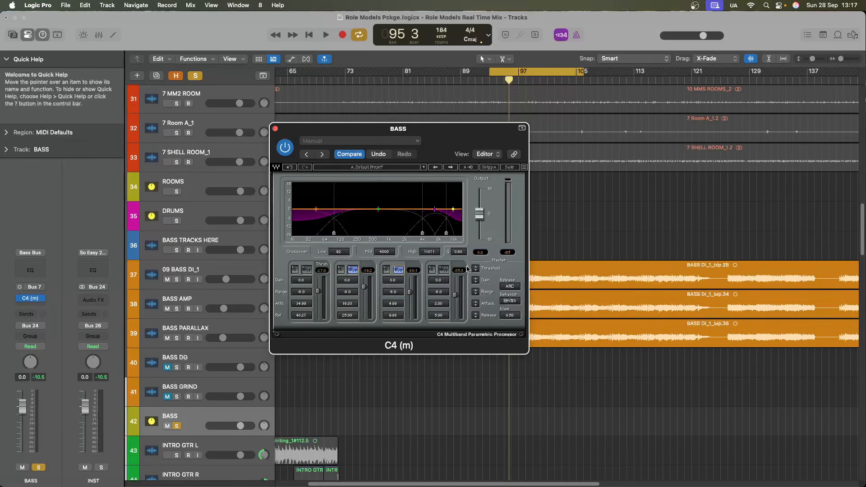
pyautogui.click(443, 270)
pyautogui.moveTo(435, 136); pyautogui.dragTo(511, 157)
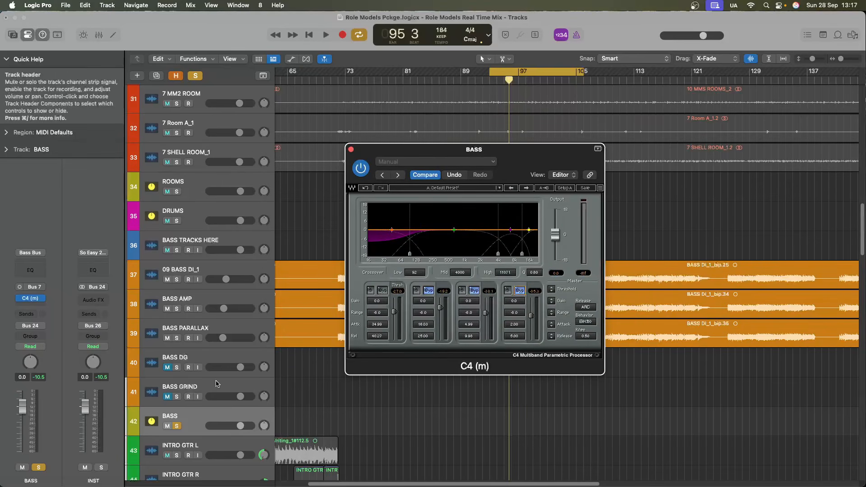
# - Set the C4 low band's threshold to about -24 and its range to about -9 during playback, then stop playback
pyautogui.press('space')
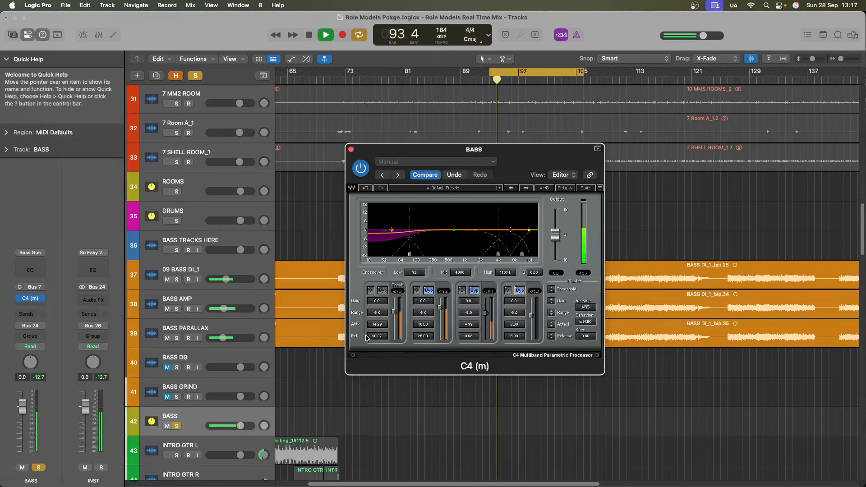
pyautogui.moveTo(394, 312); pyautogui.dragTo(395, 310)
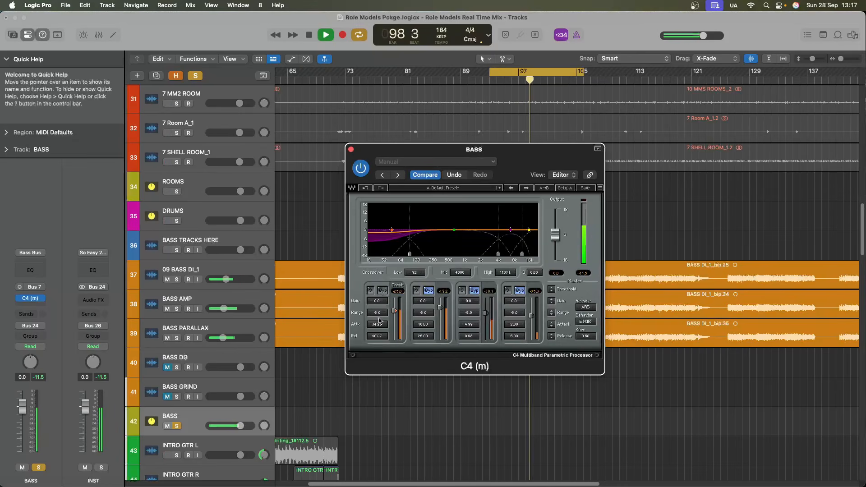
pyautogui.moveTo(378, 313); pyautogui.dragTo(379, 319)
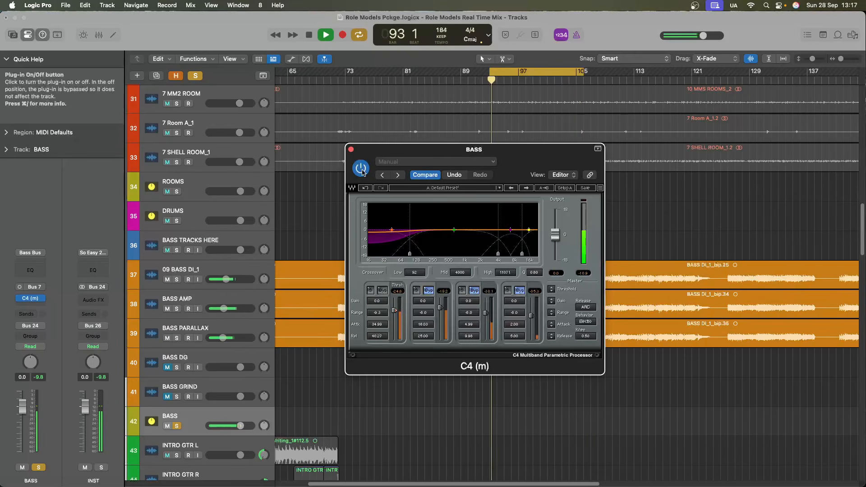
pyautogui.press('space')
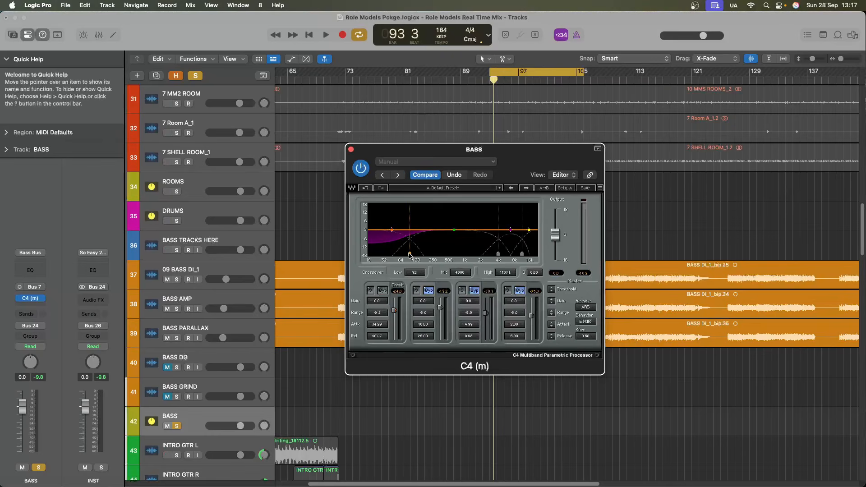
# - Raise the C4's low crossover frequency slightly while the loop plays, then stop playback and close the plug-in
pyautogui.moveTo(409, 255); pyautogui.dragTo(409, 255)
pyautogui.press('space')
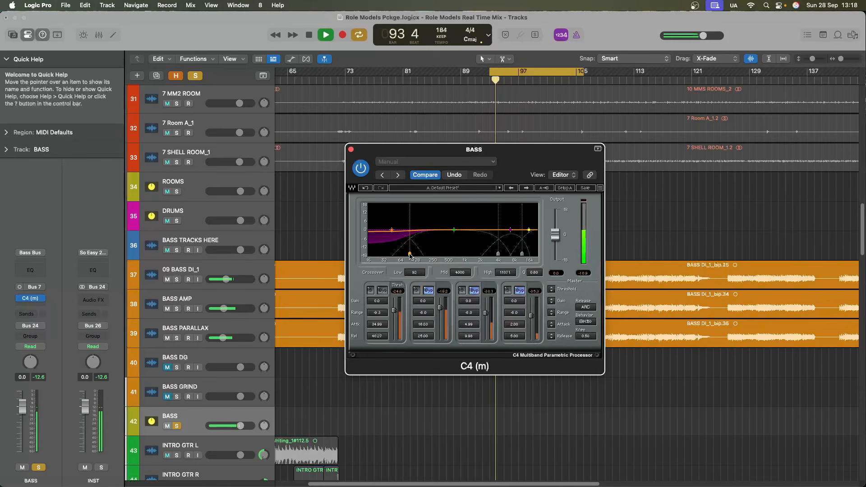
pyautogui.moveTo(409, 255)
pyautogui.mouseDown()
pyautogui.moveTo(439, 255)
pyautogui.moveTo(401, 257)
pyautogui.moveTo(414, 257)
pyautogui.mouseUp()
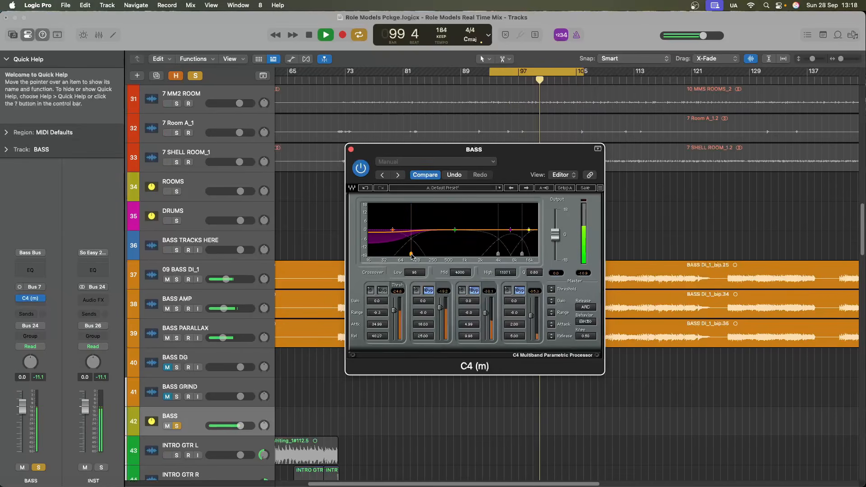
pyautogui.press('space')
pyautogui.click(351, 150)
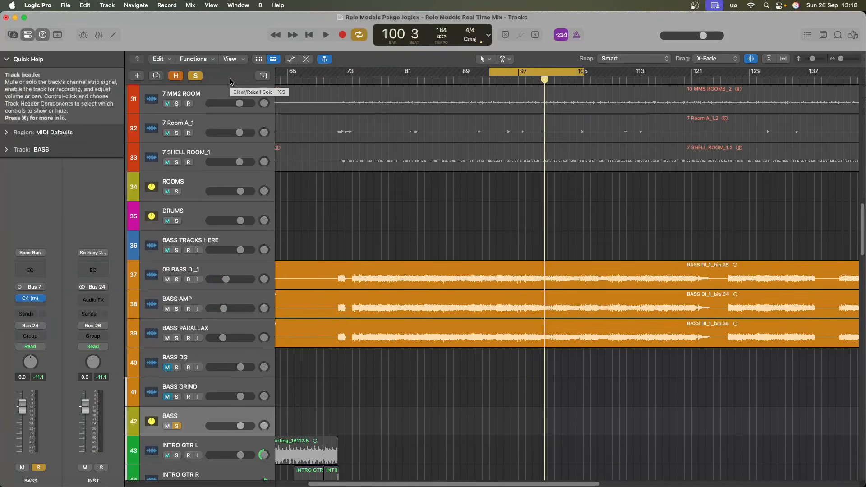
# - Inspect the bass tracks' plug-in chains, viewing the Ampeg SVTVR on BASS AMP and Parallax on BASS PARALLAX, and close both windows
pyautogui.click(199, 273)
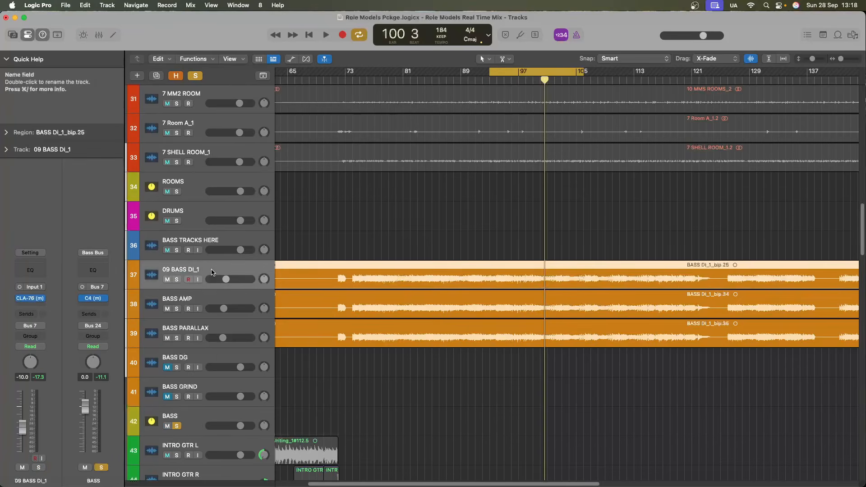
pyautogui.click(196, 299)
pyautogui.click(30, 290)
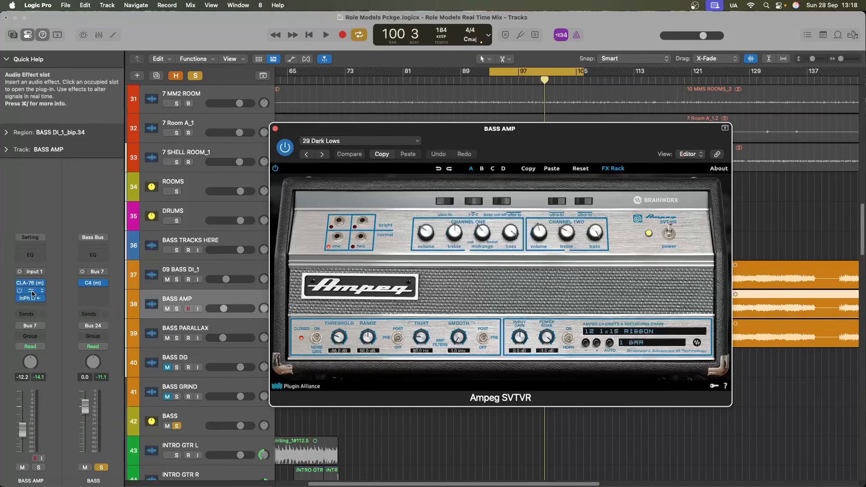
pyautogui.click(275, 130)
pyautogui.click(203, 271)
pyautogui.click(205, 328)
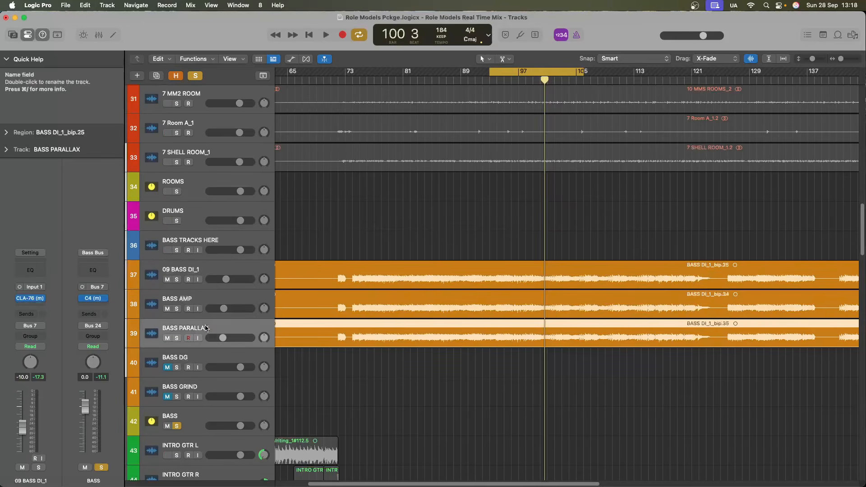
pyautogui.click(31, 298)
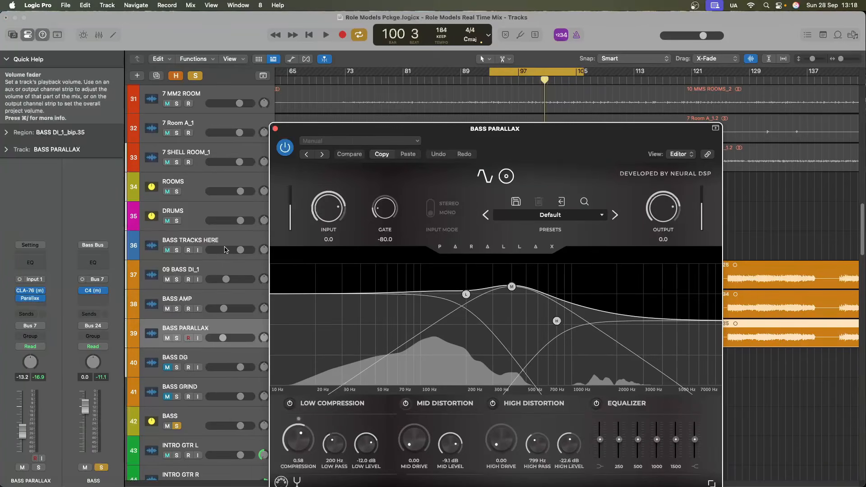
pyautogui.click(275, 128)
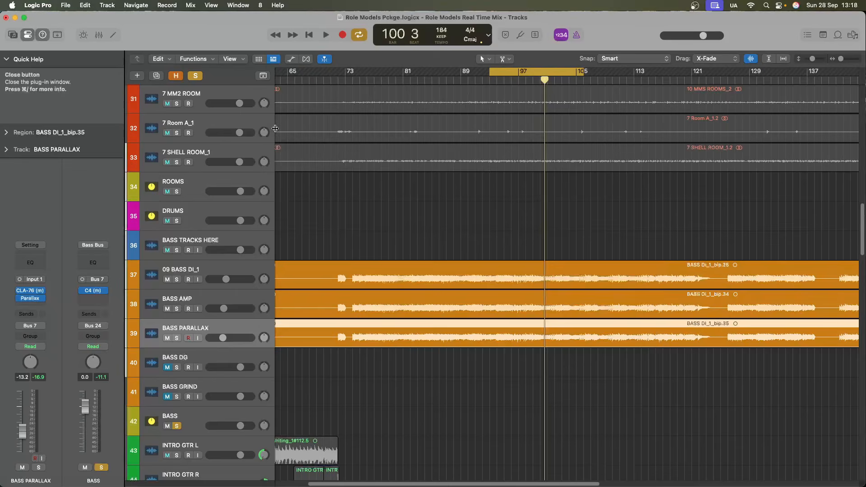
# - Compare the soloed bass with the BASS PARALLAX track muted and unmuted, leaving it unmuted, and stop playback
pyautogui.click(167, 339)
pyautogui.press('space')
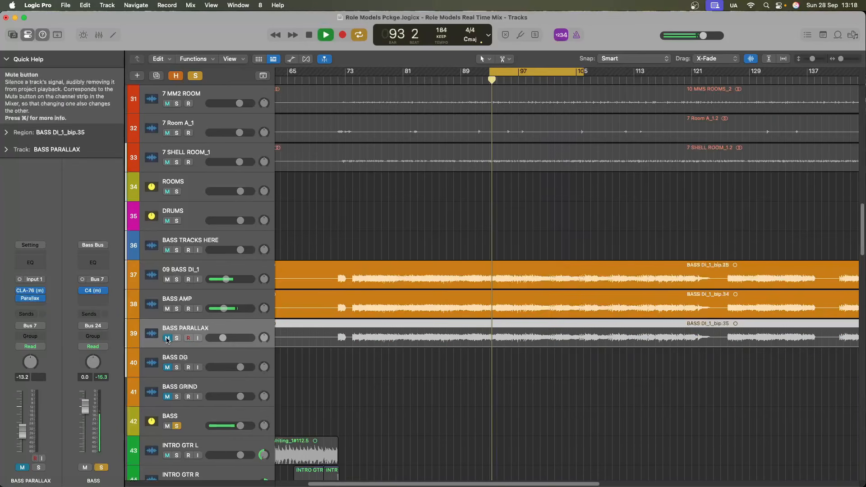
pyautogui.press('space')
pyautogui.click(167, 338)
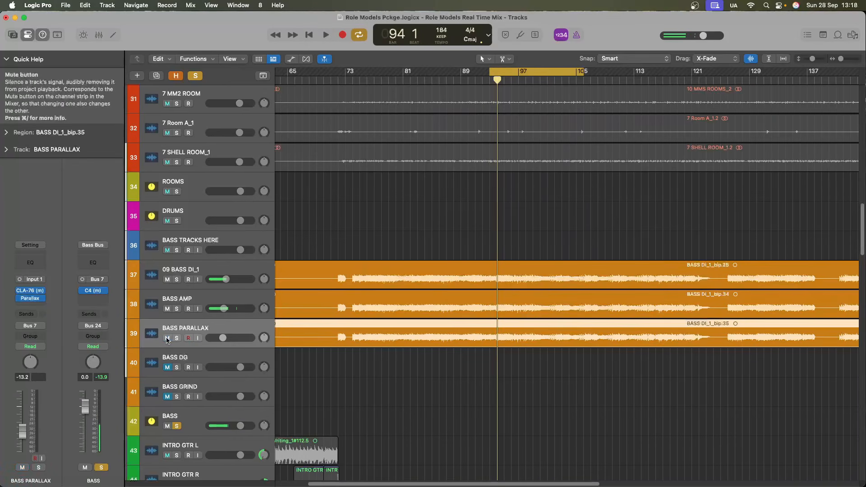
pyautogui.press('space')
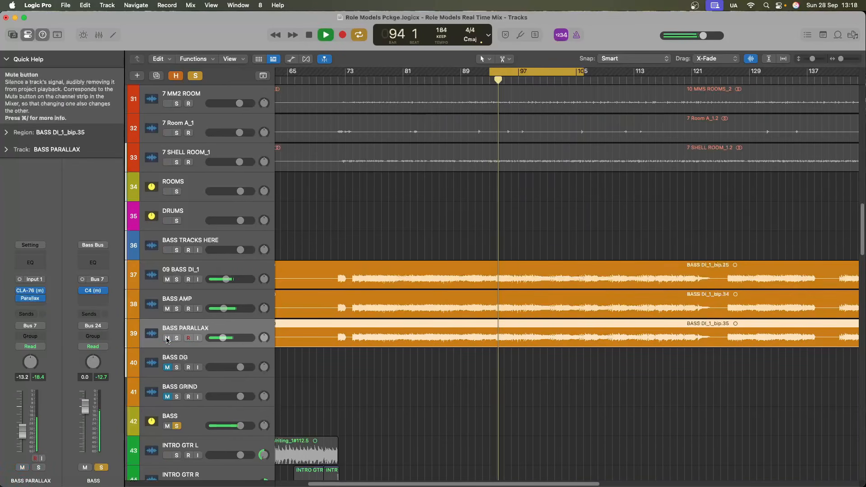
pyautogui.press('space')
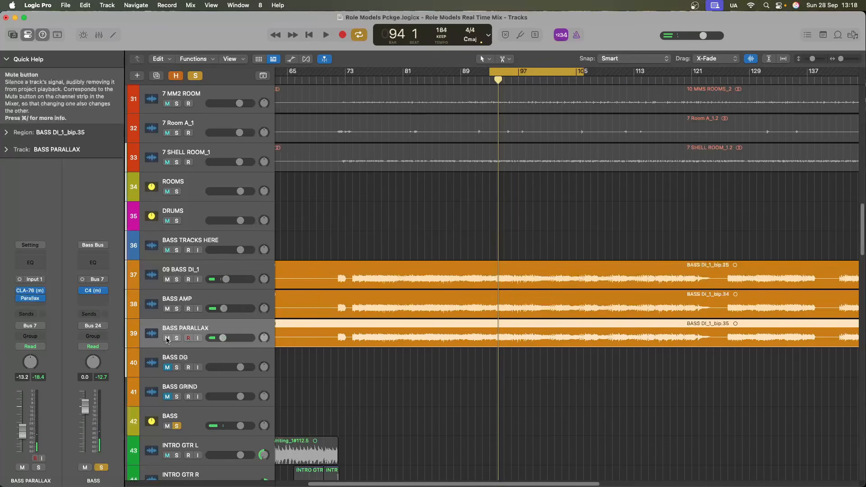